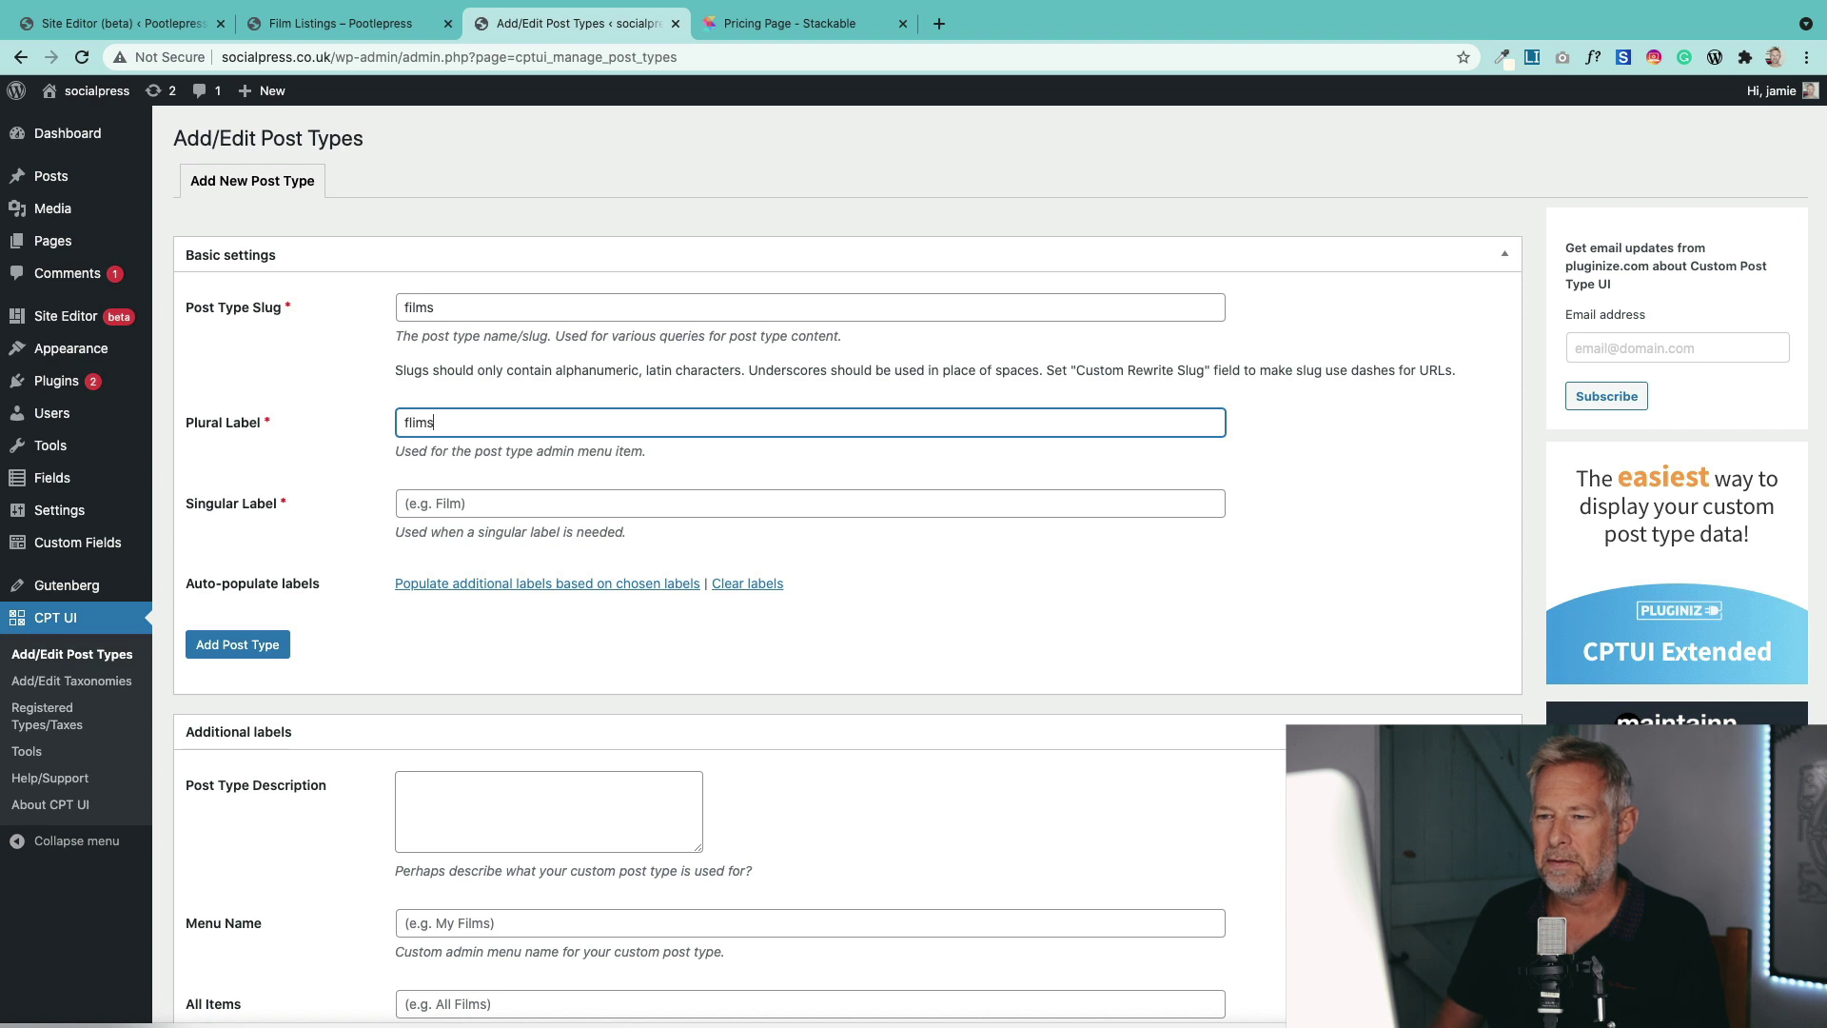
Step: Set the post type's singular label to "flim" and populate the additional labels from the chosen labels
click(437, 495)
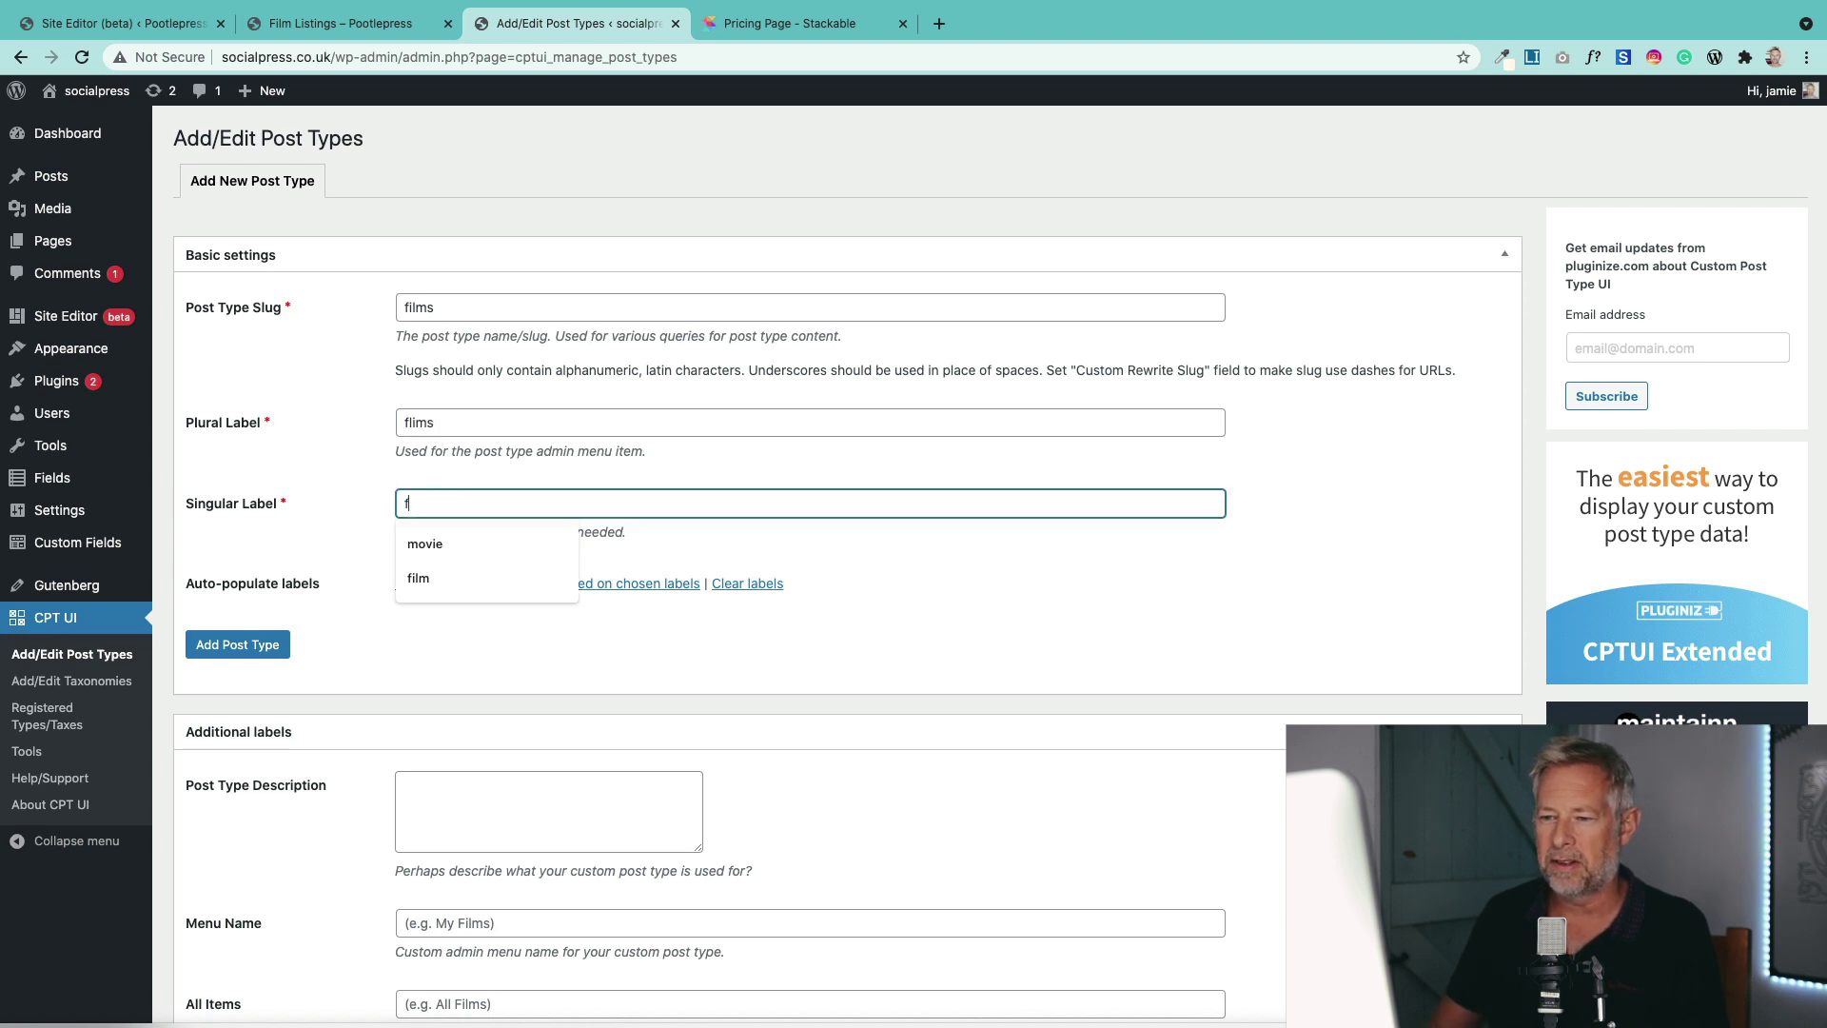
text(flim)
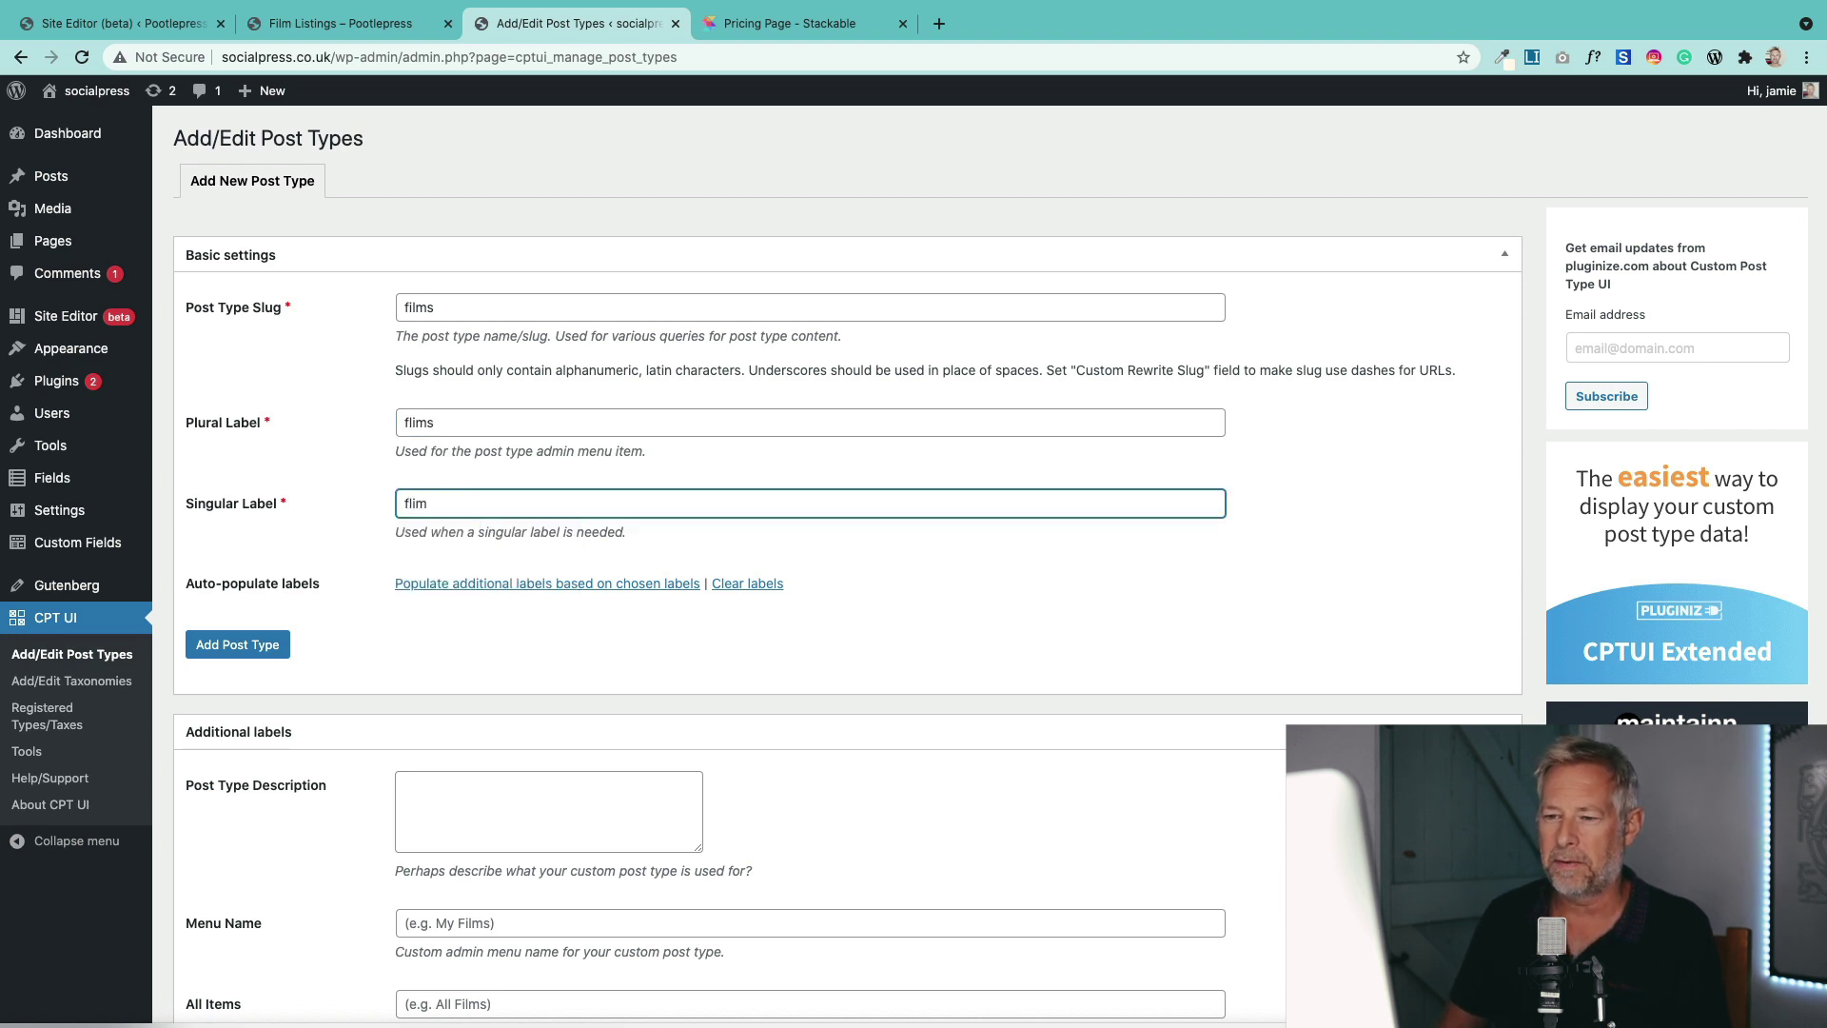
click(486, 587)
Step: Review the populated additional labels and add the films post type
scroll(295, 535, down, 5)
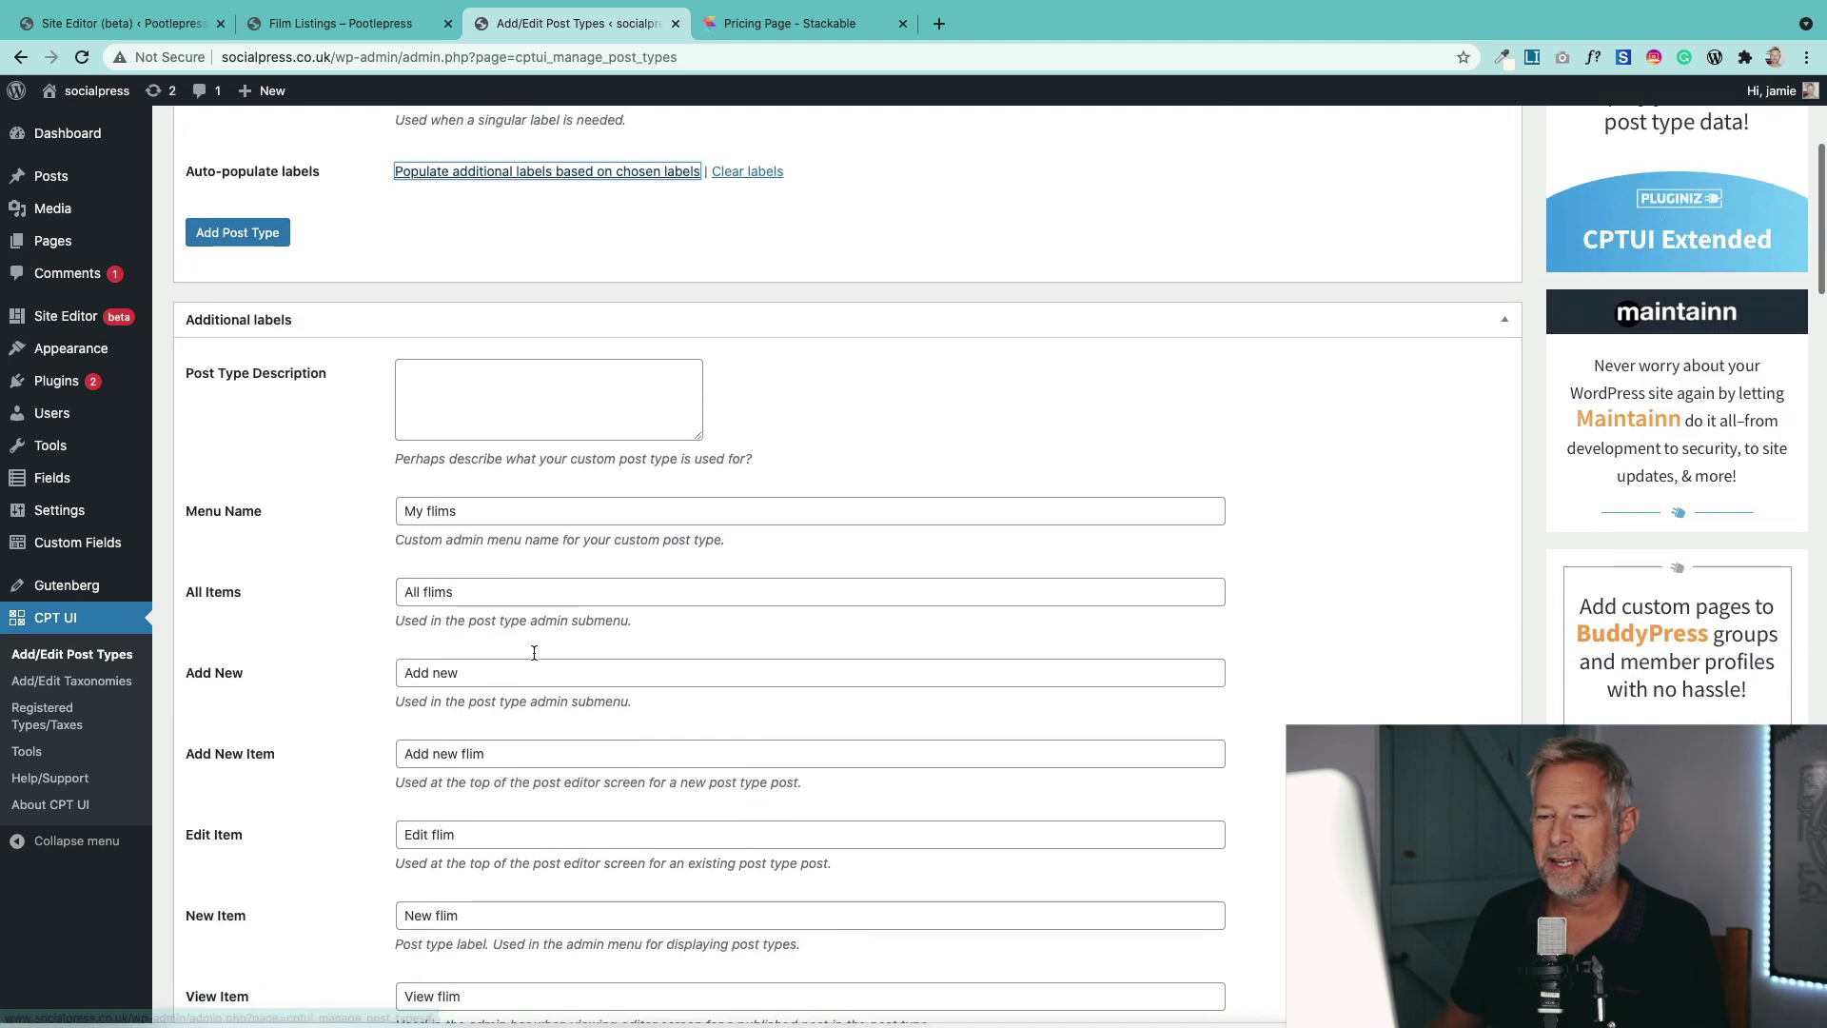
scroll(542, 571, down, 3)
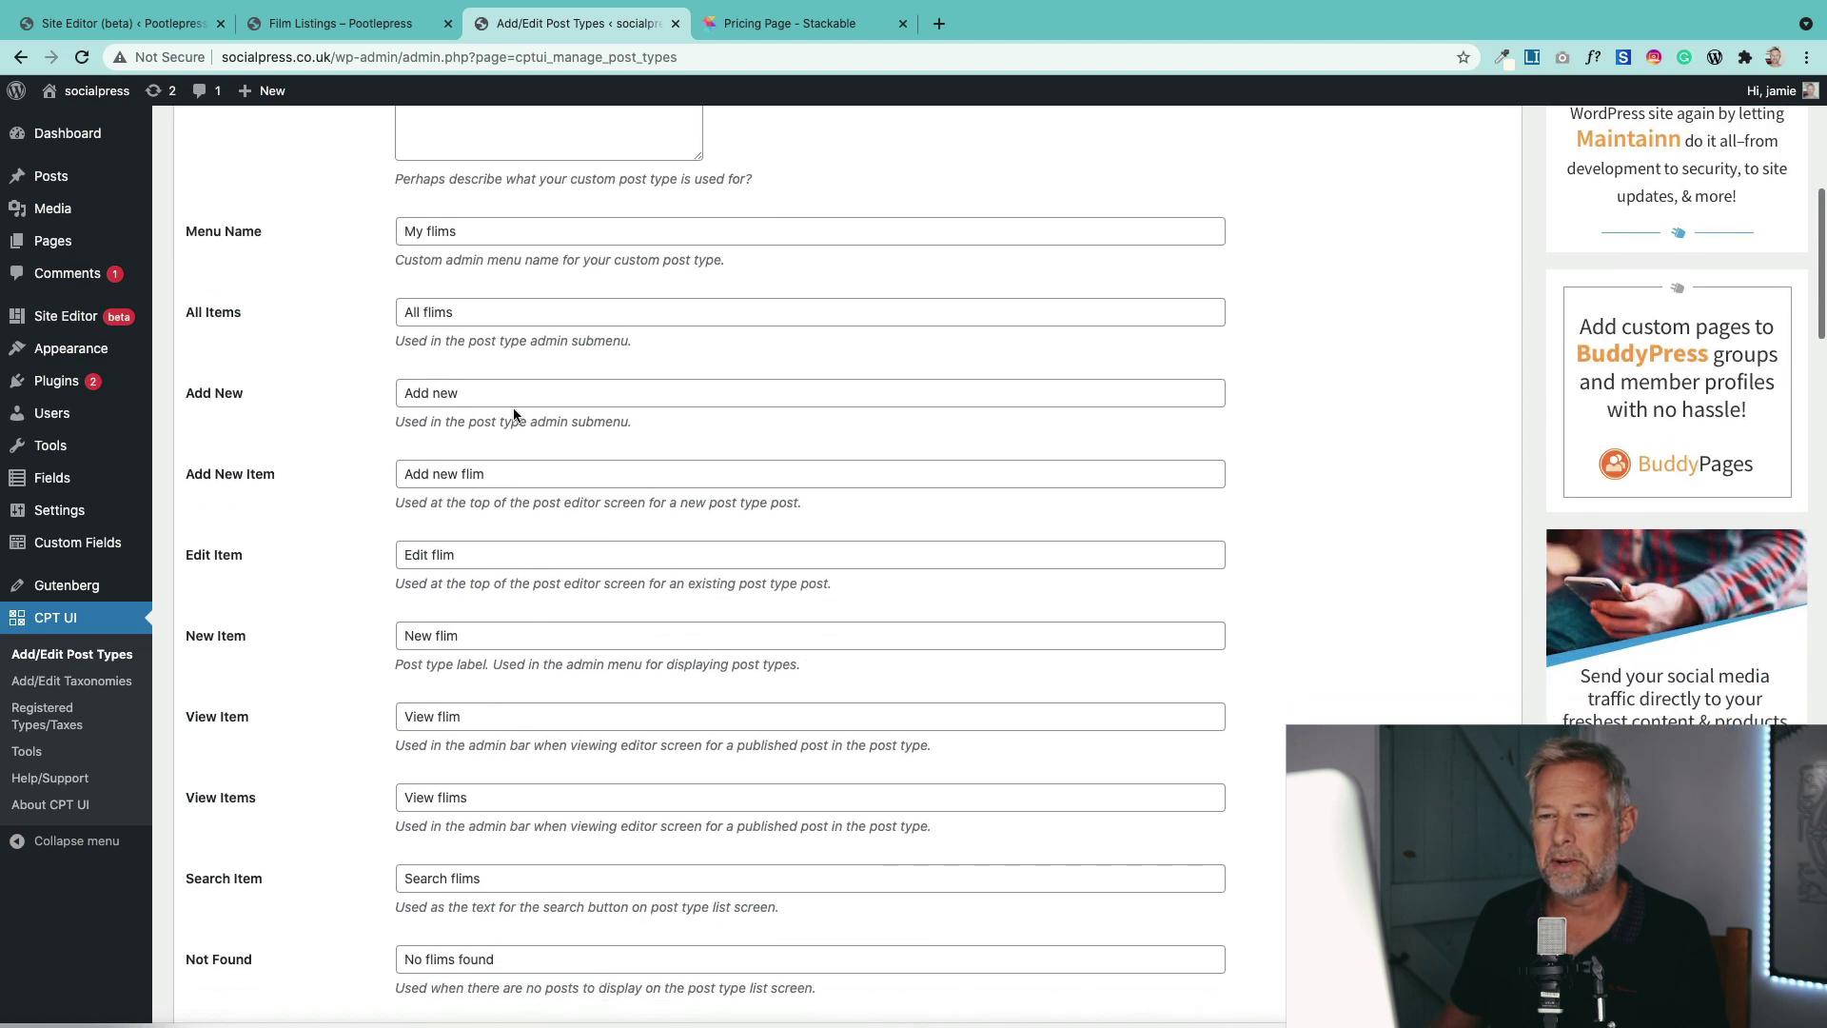
scroll(506, 521, down, 2)
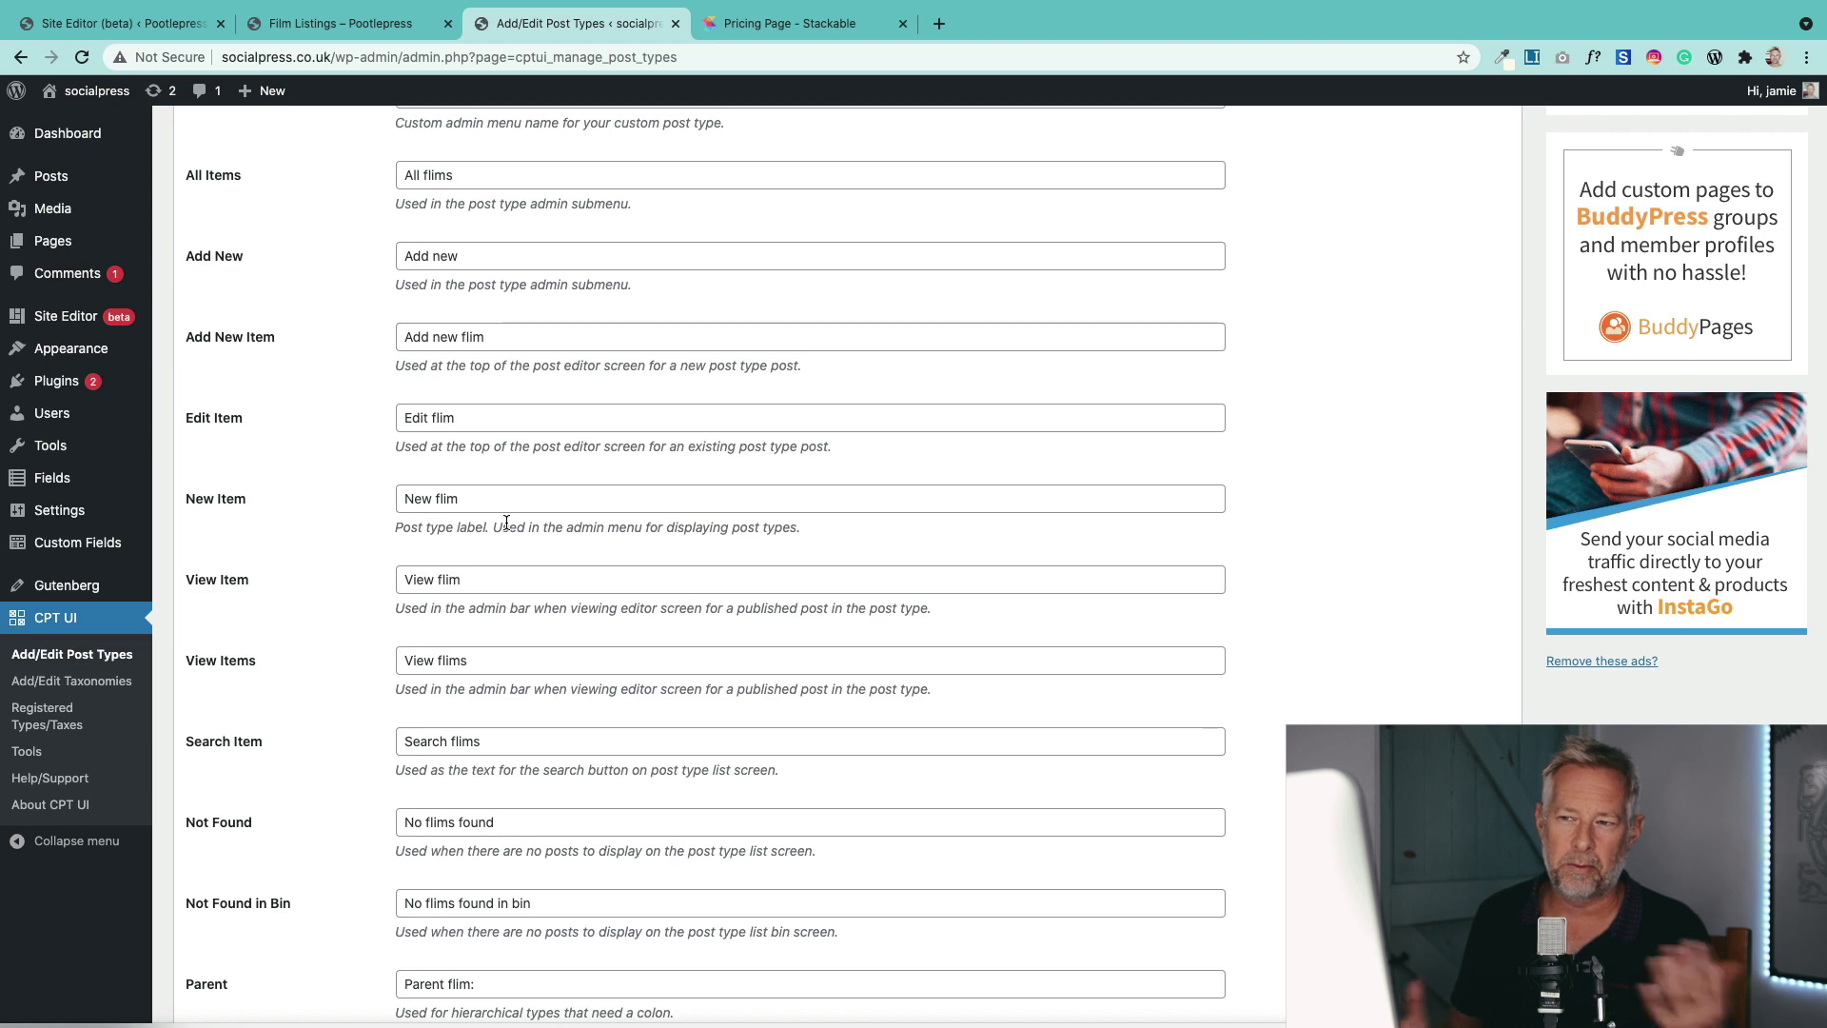
scroll(506, 522, down, 6)
scroll(507, 522, up, 11)
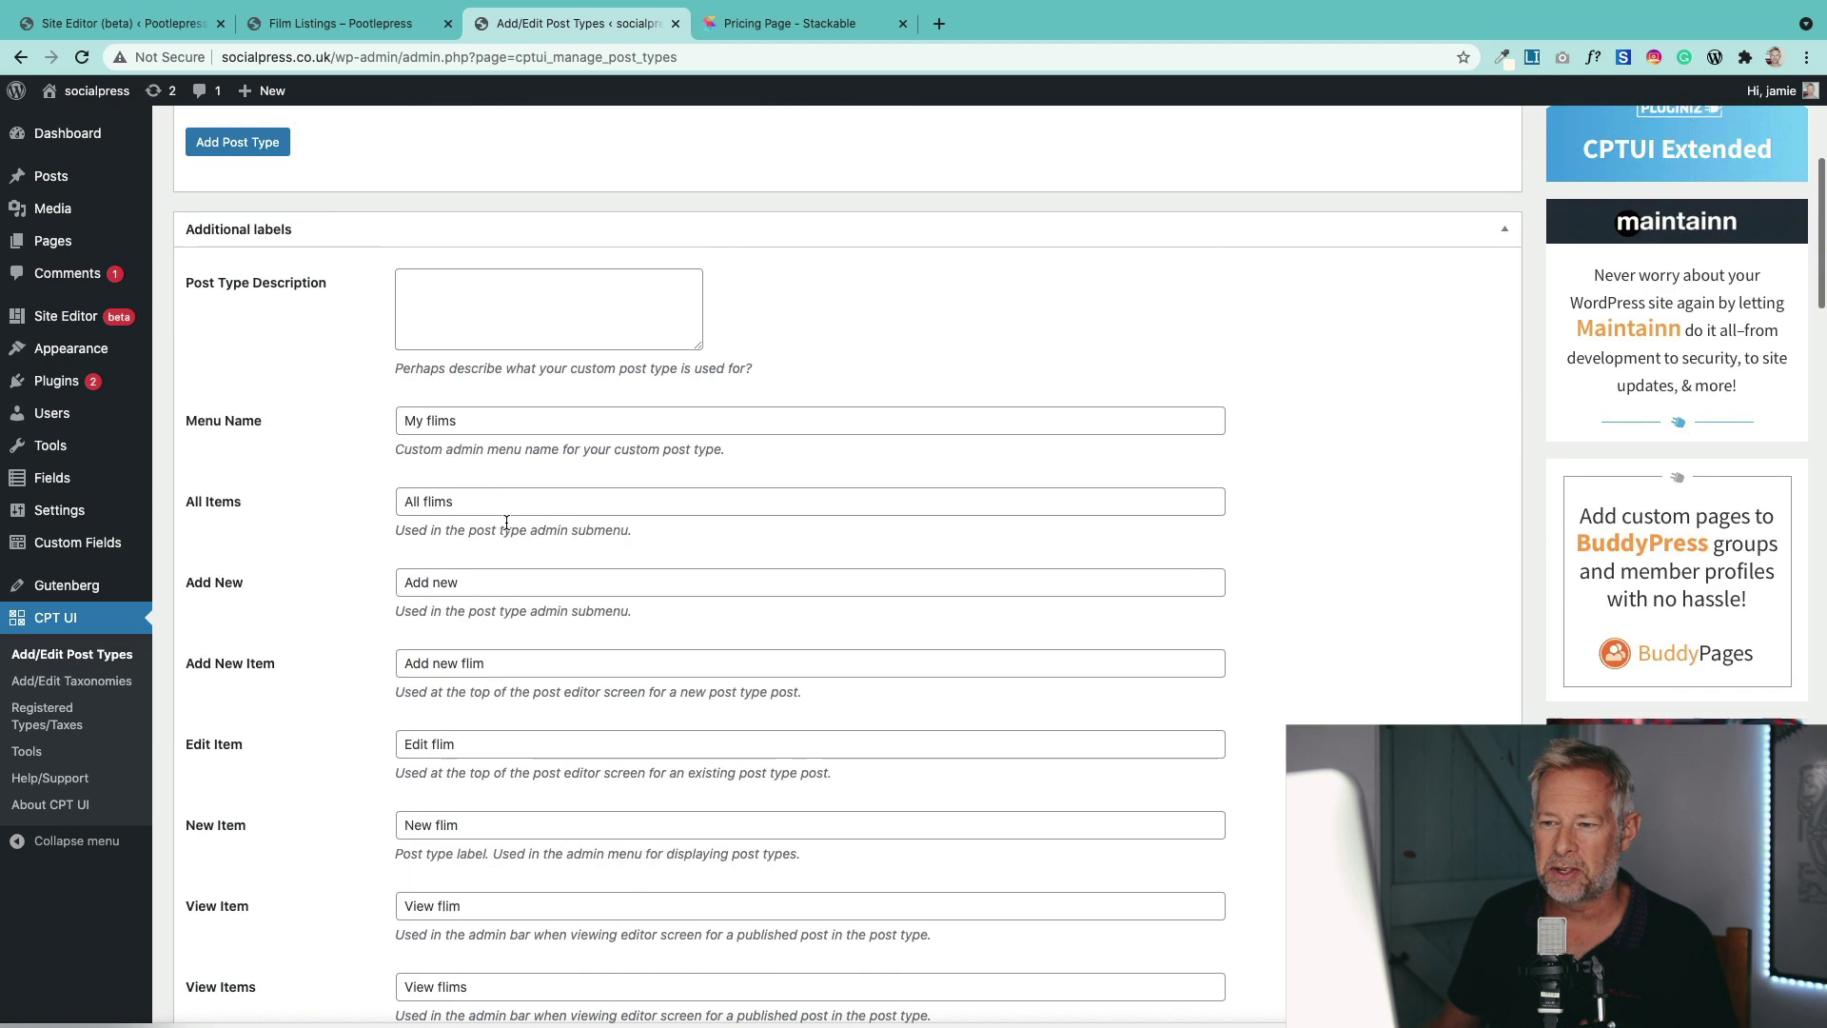
scroll(506, 521, up, 3)
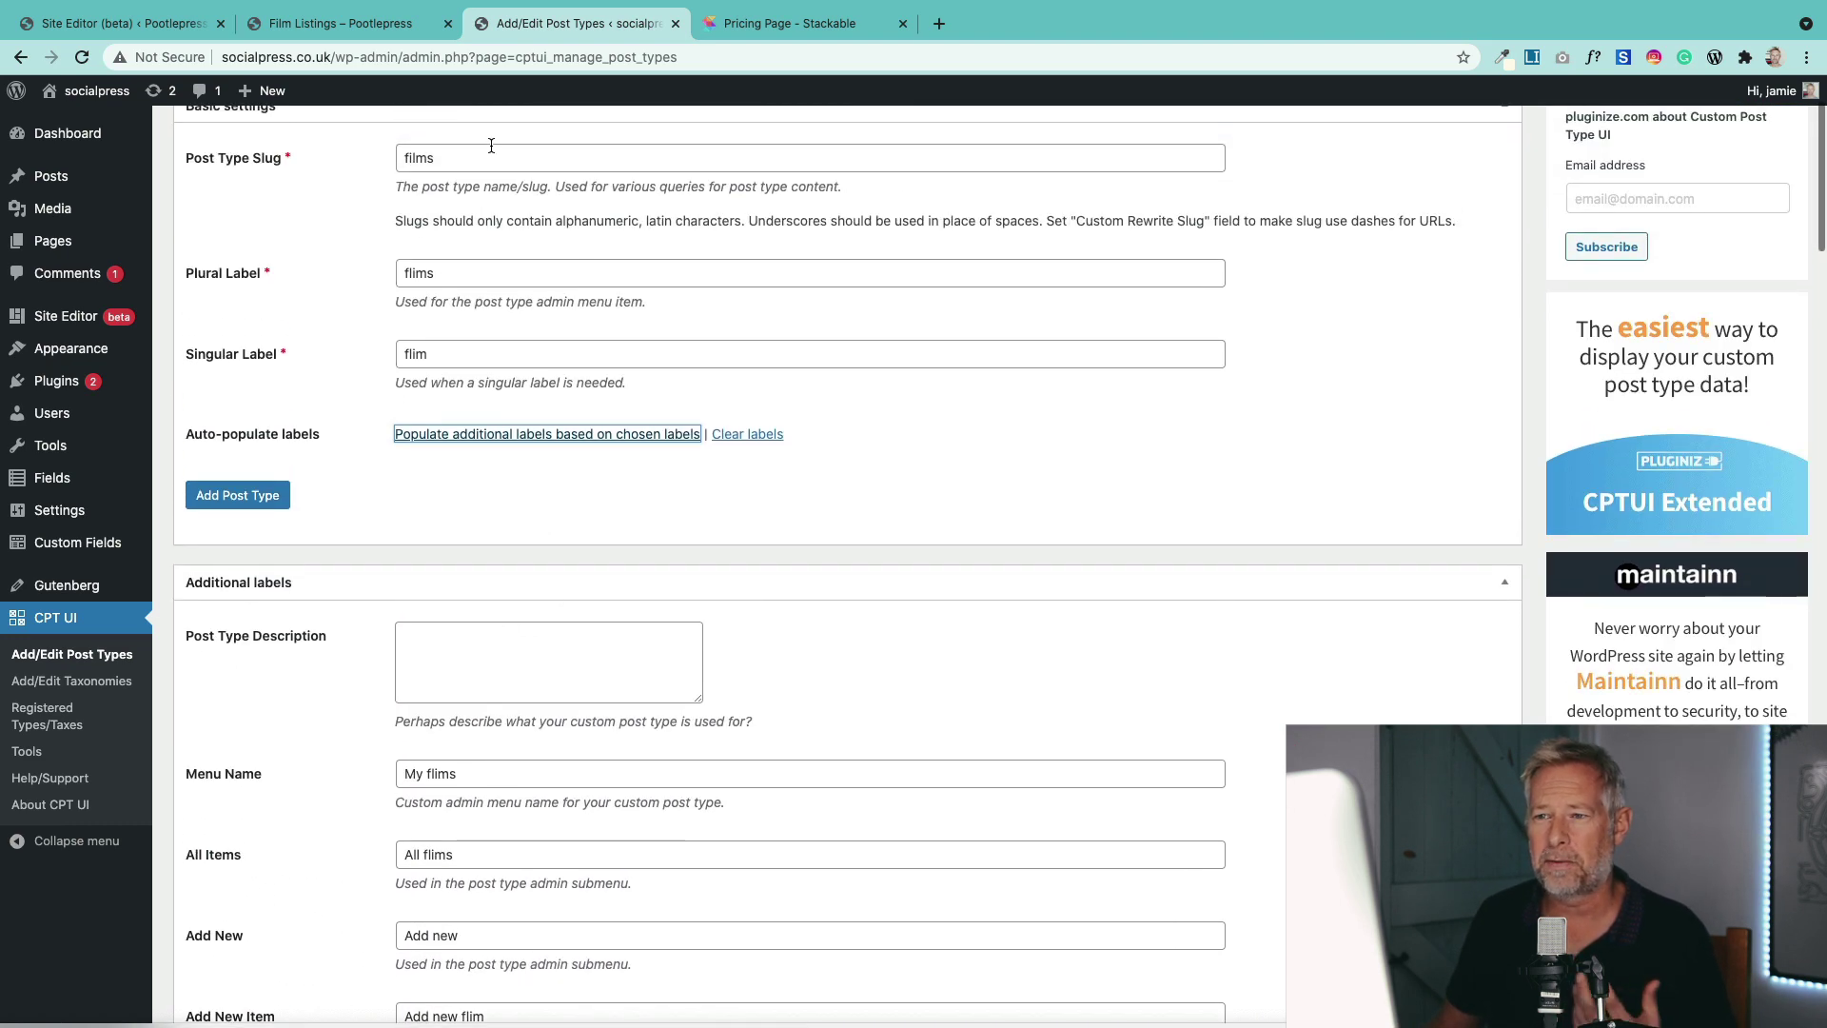
click(249, 496)
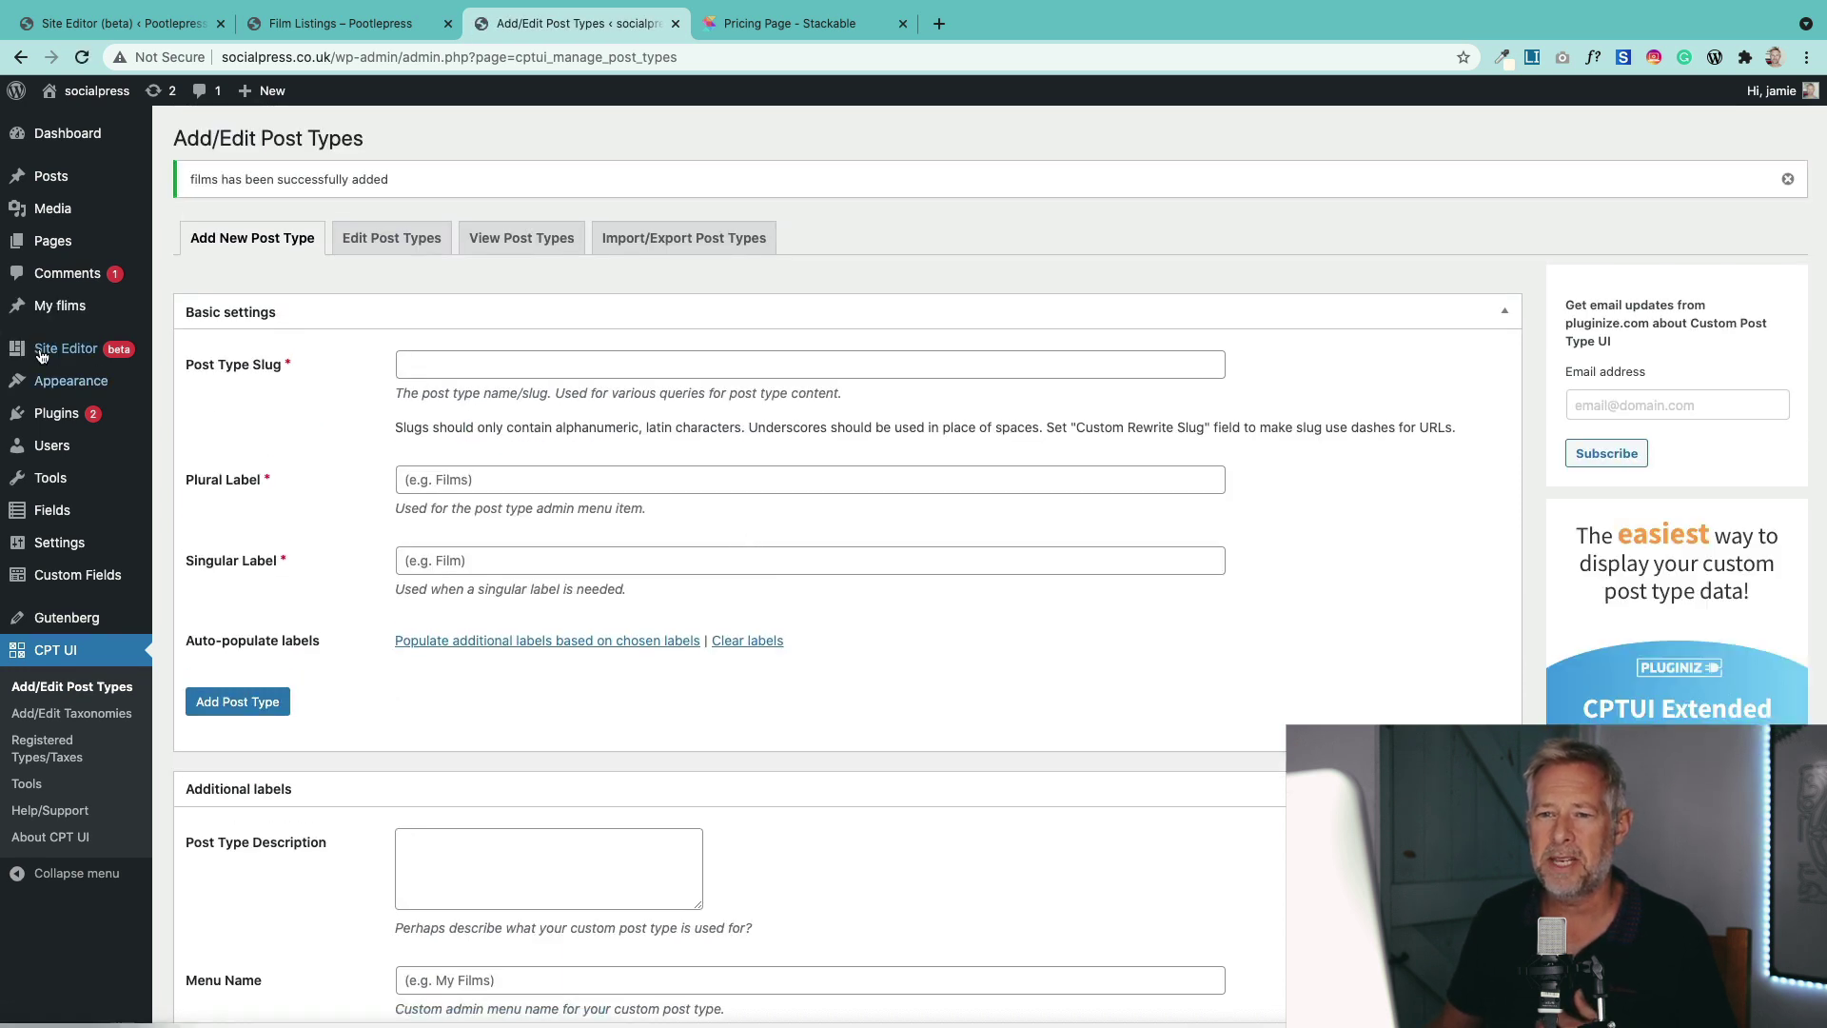
Step: Create a new custom field group titled "Film fields"
mouse_move(55, 314)
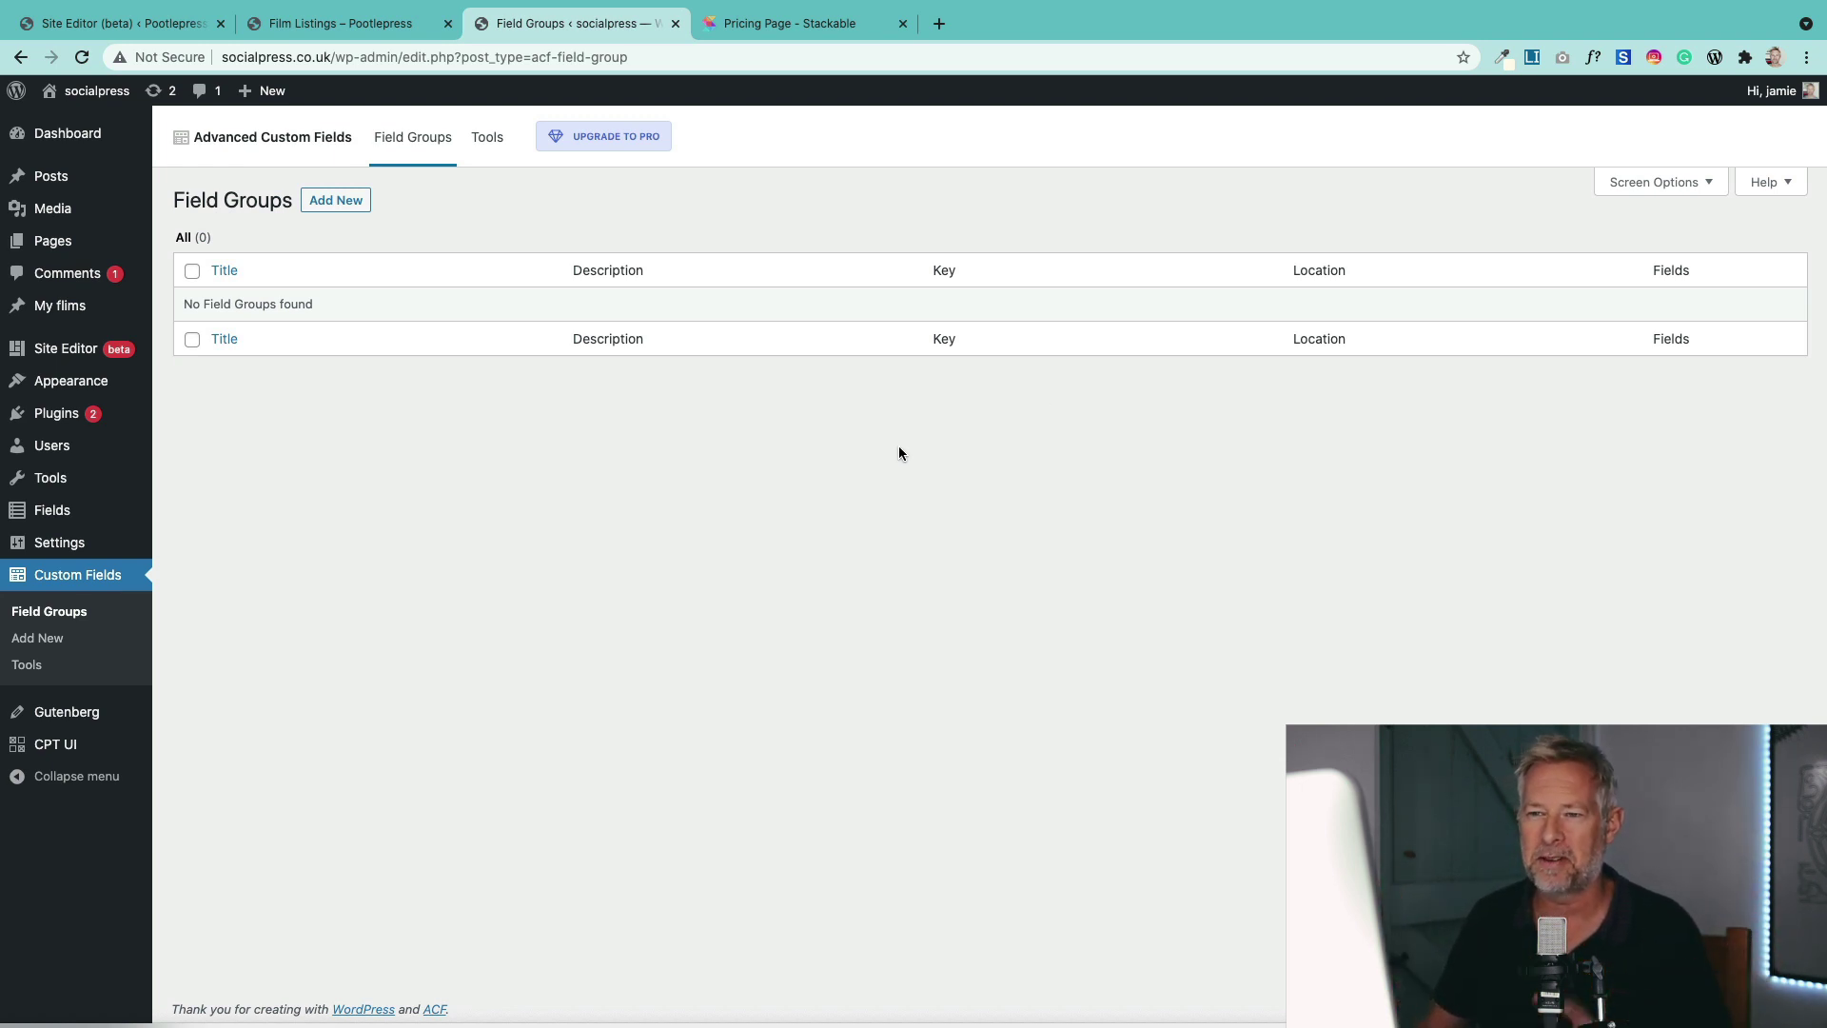
click(335, 201)
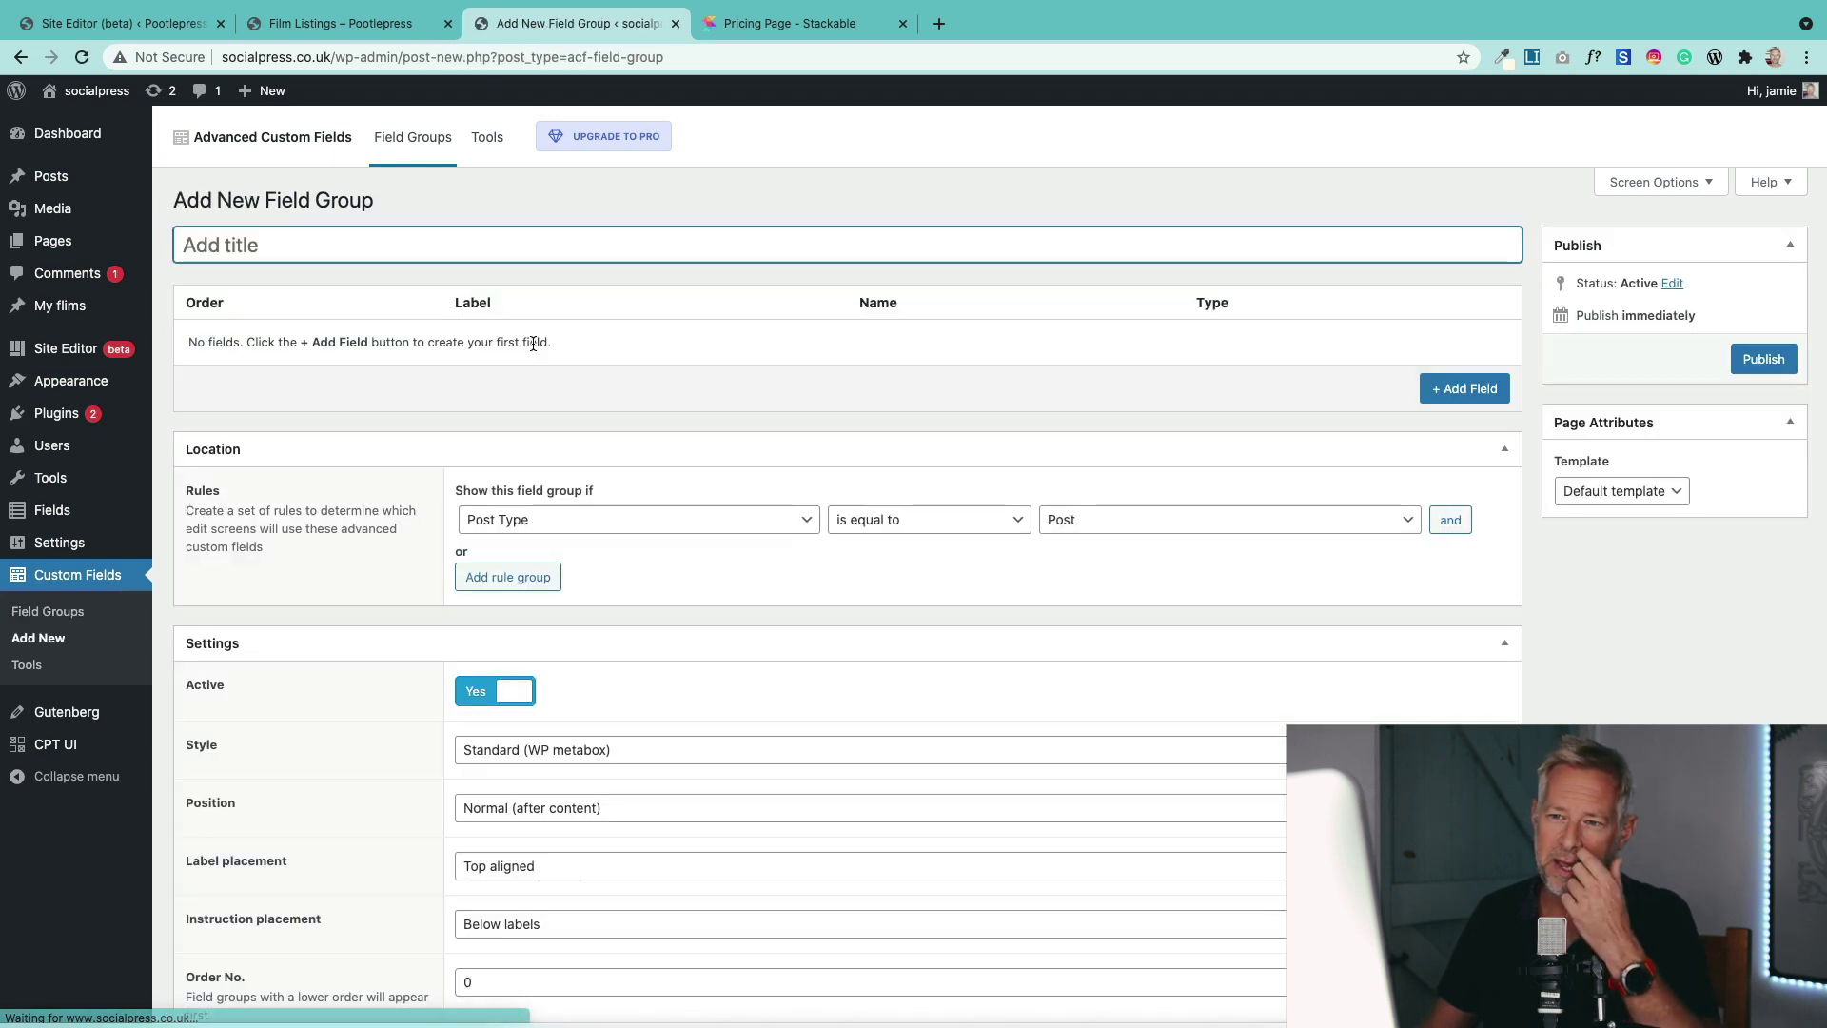
text(Film fields)
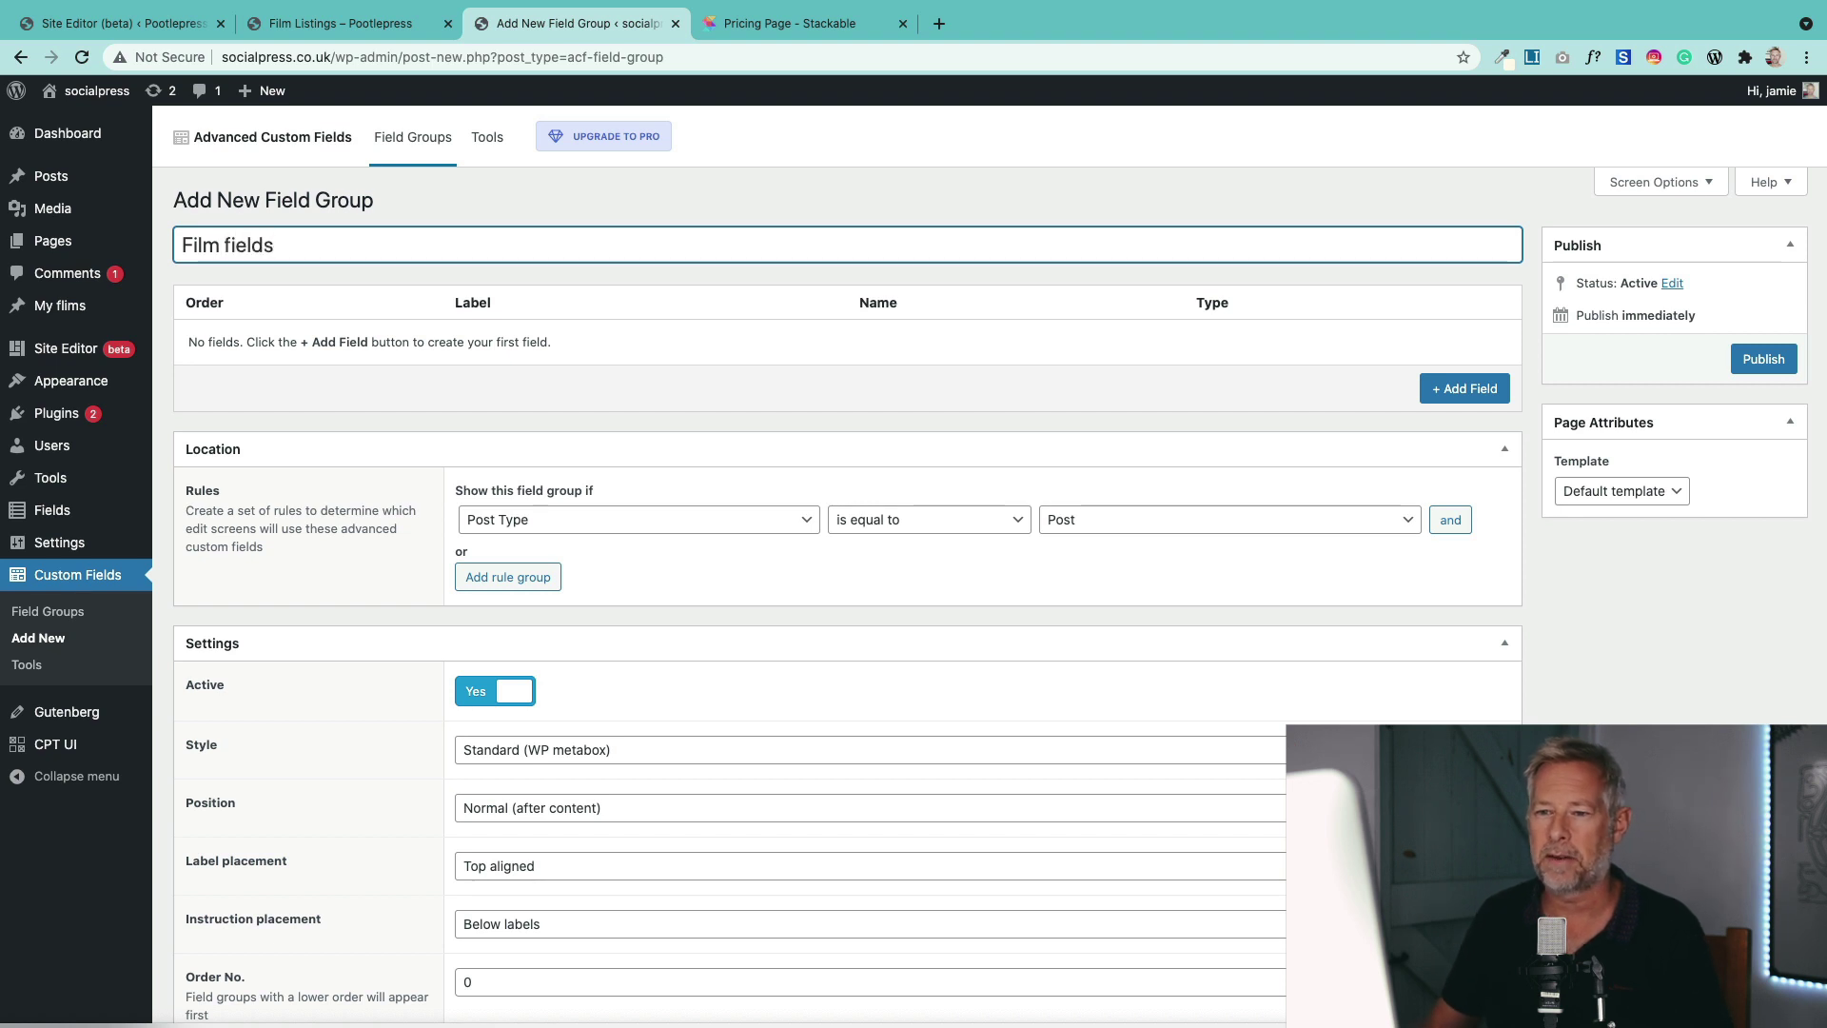
Step: Set the field group's location rule to show it when Post Type is equal to flim
scroll(547, 596, down, 3)
scroll(607, 454, up, 1)
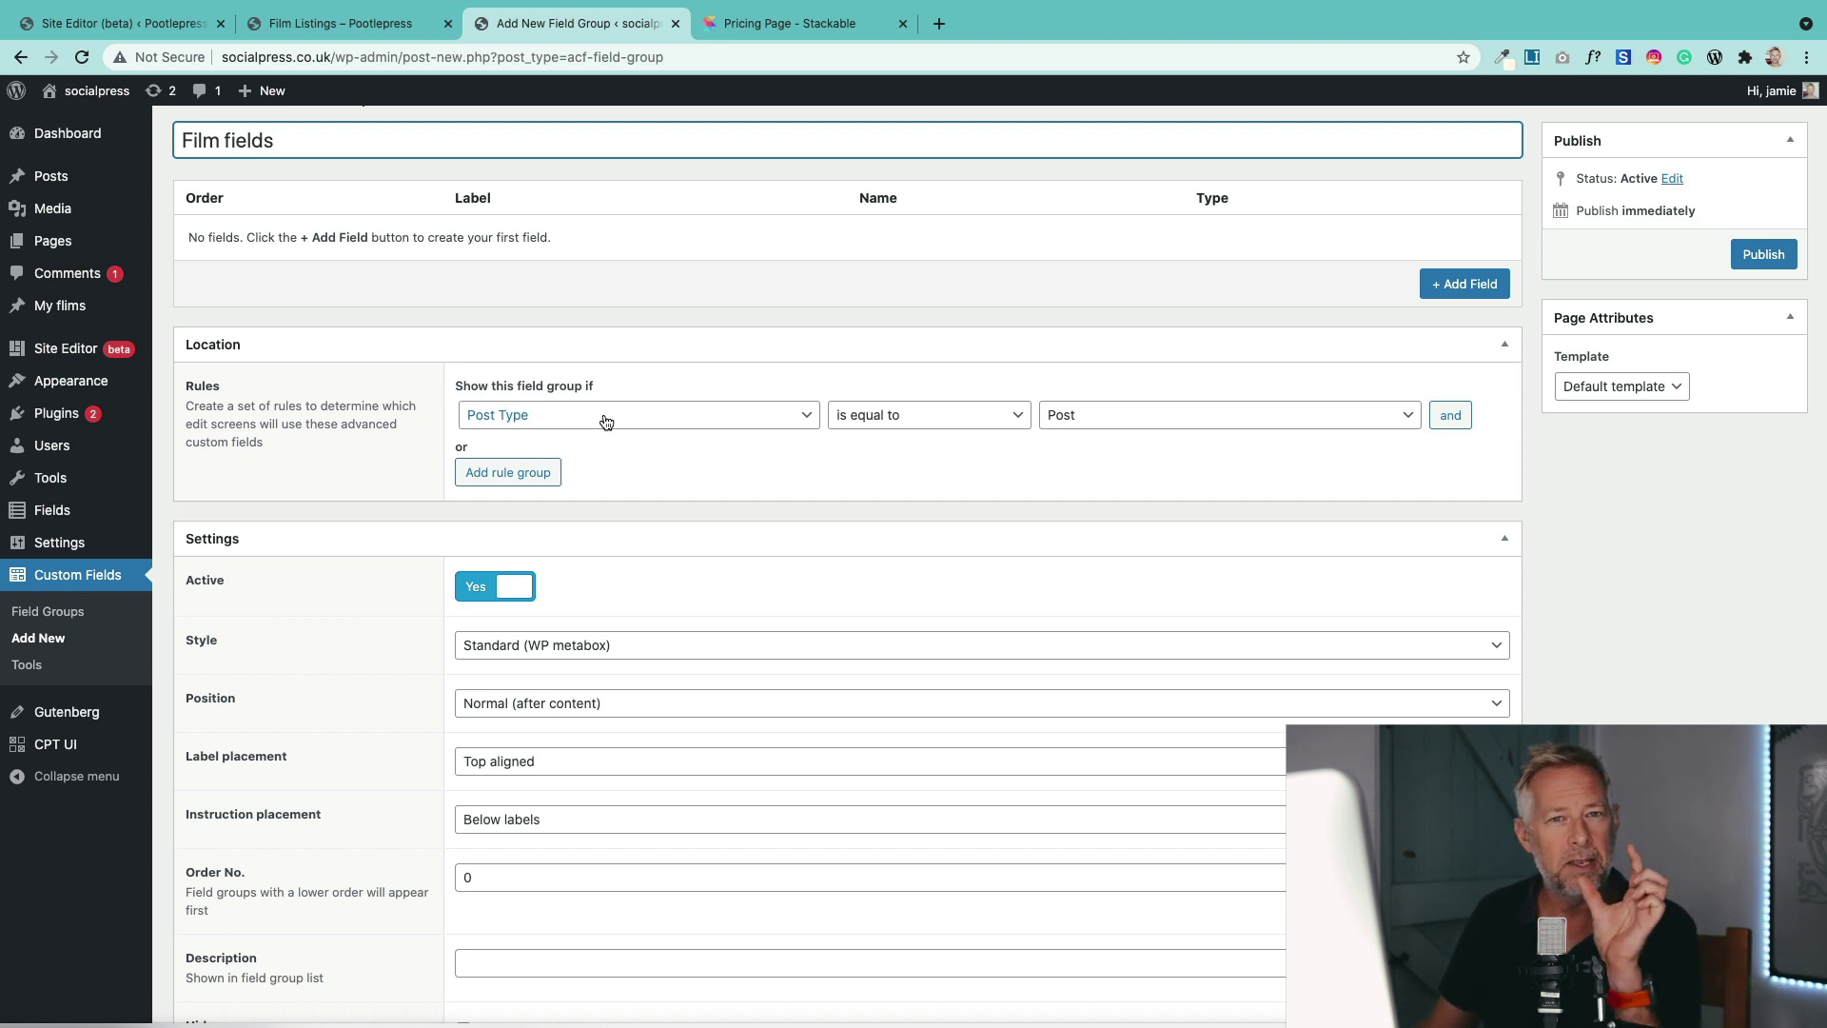
click(1088, 421)
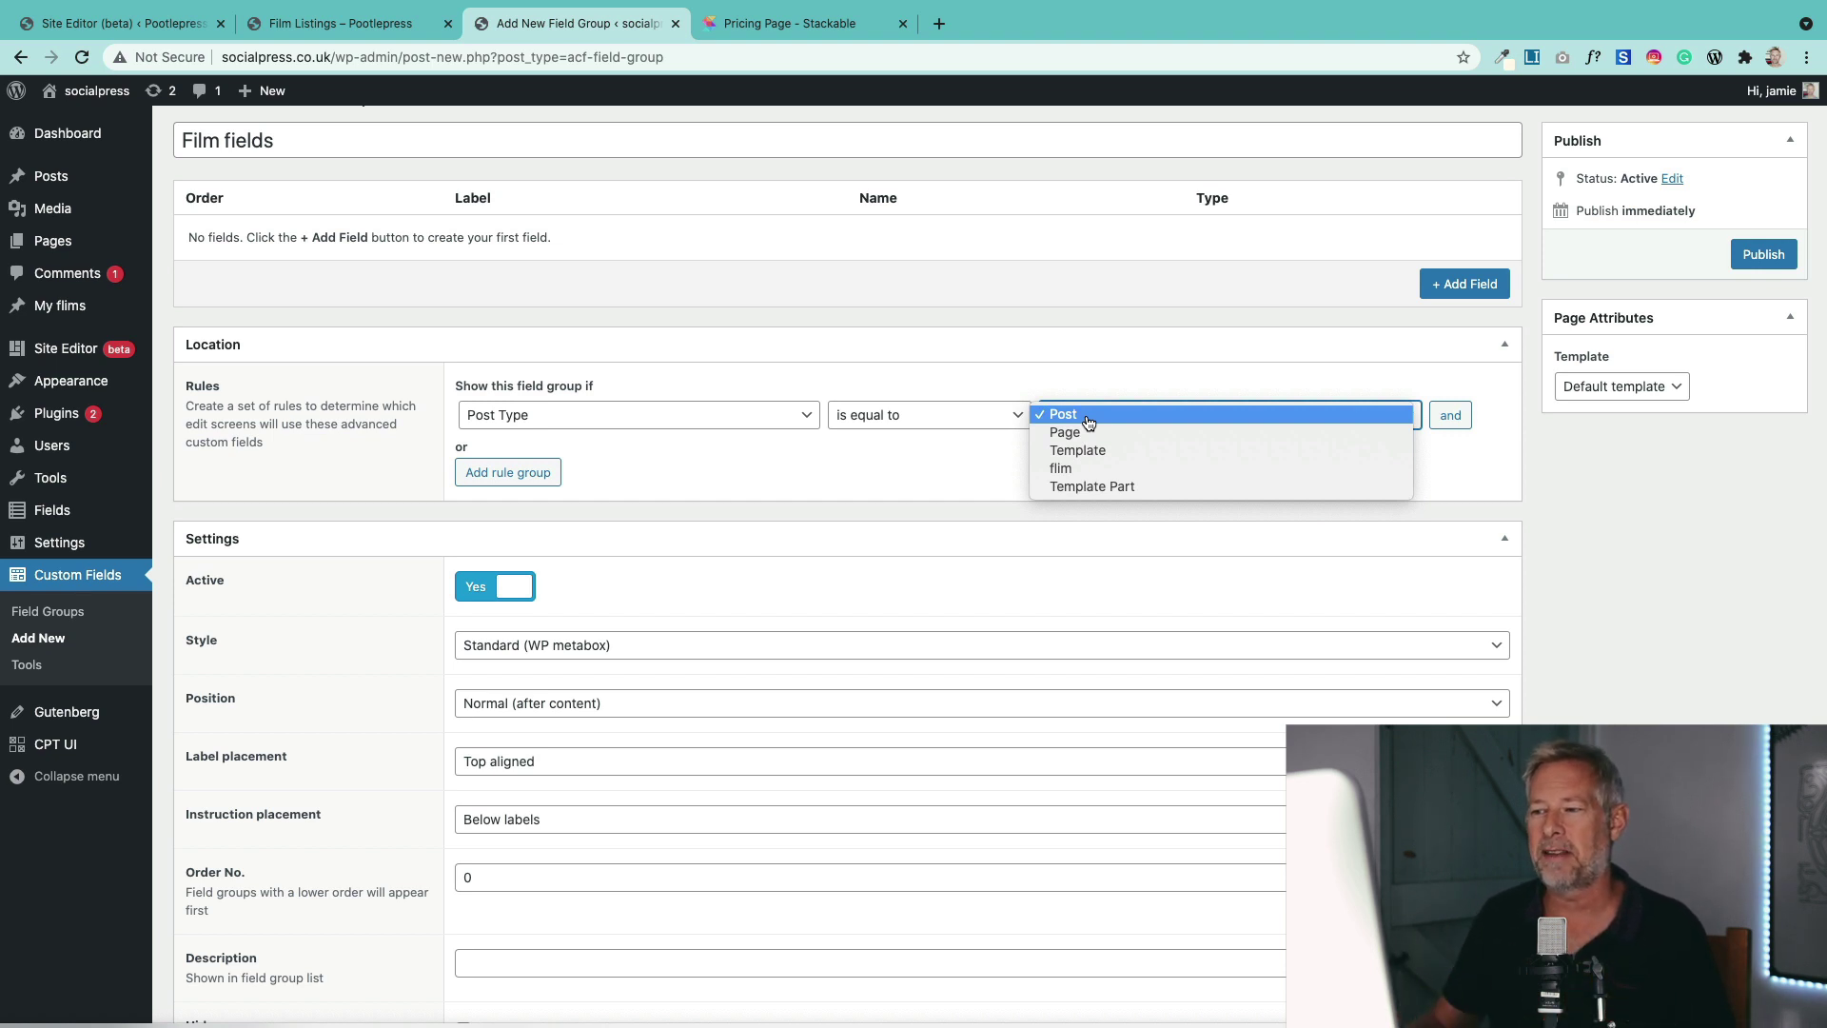
click(1068, 467)
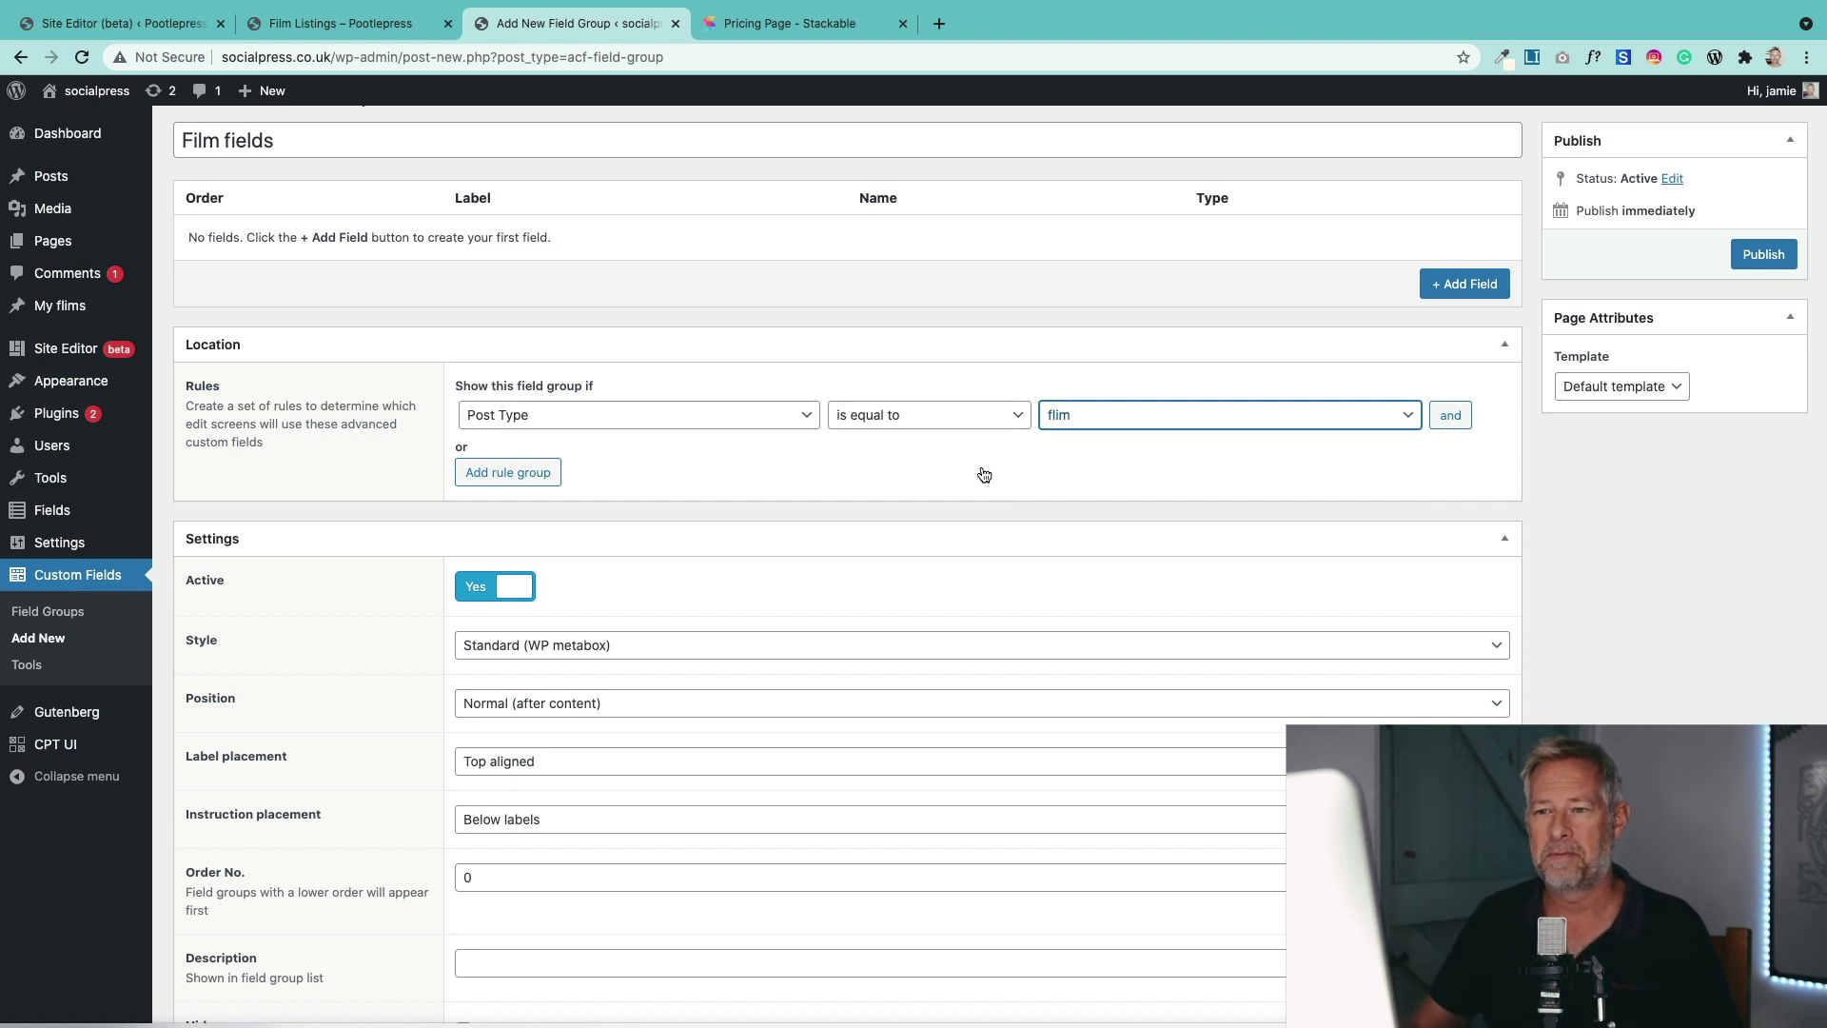
Step: Add a text field labelled "Movie date" with the field name movie_date to the group
scroll(984, 474, up, 3)
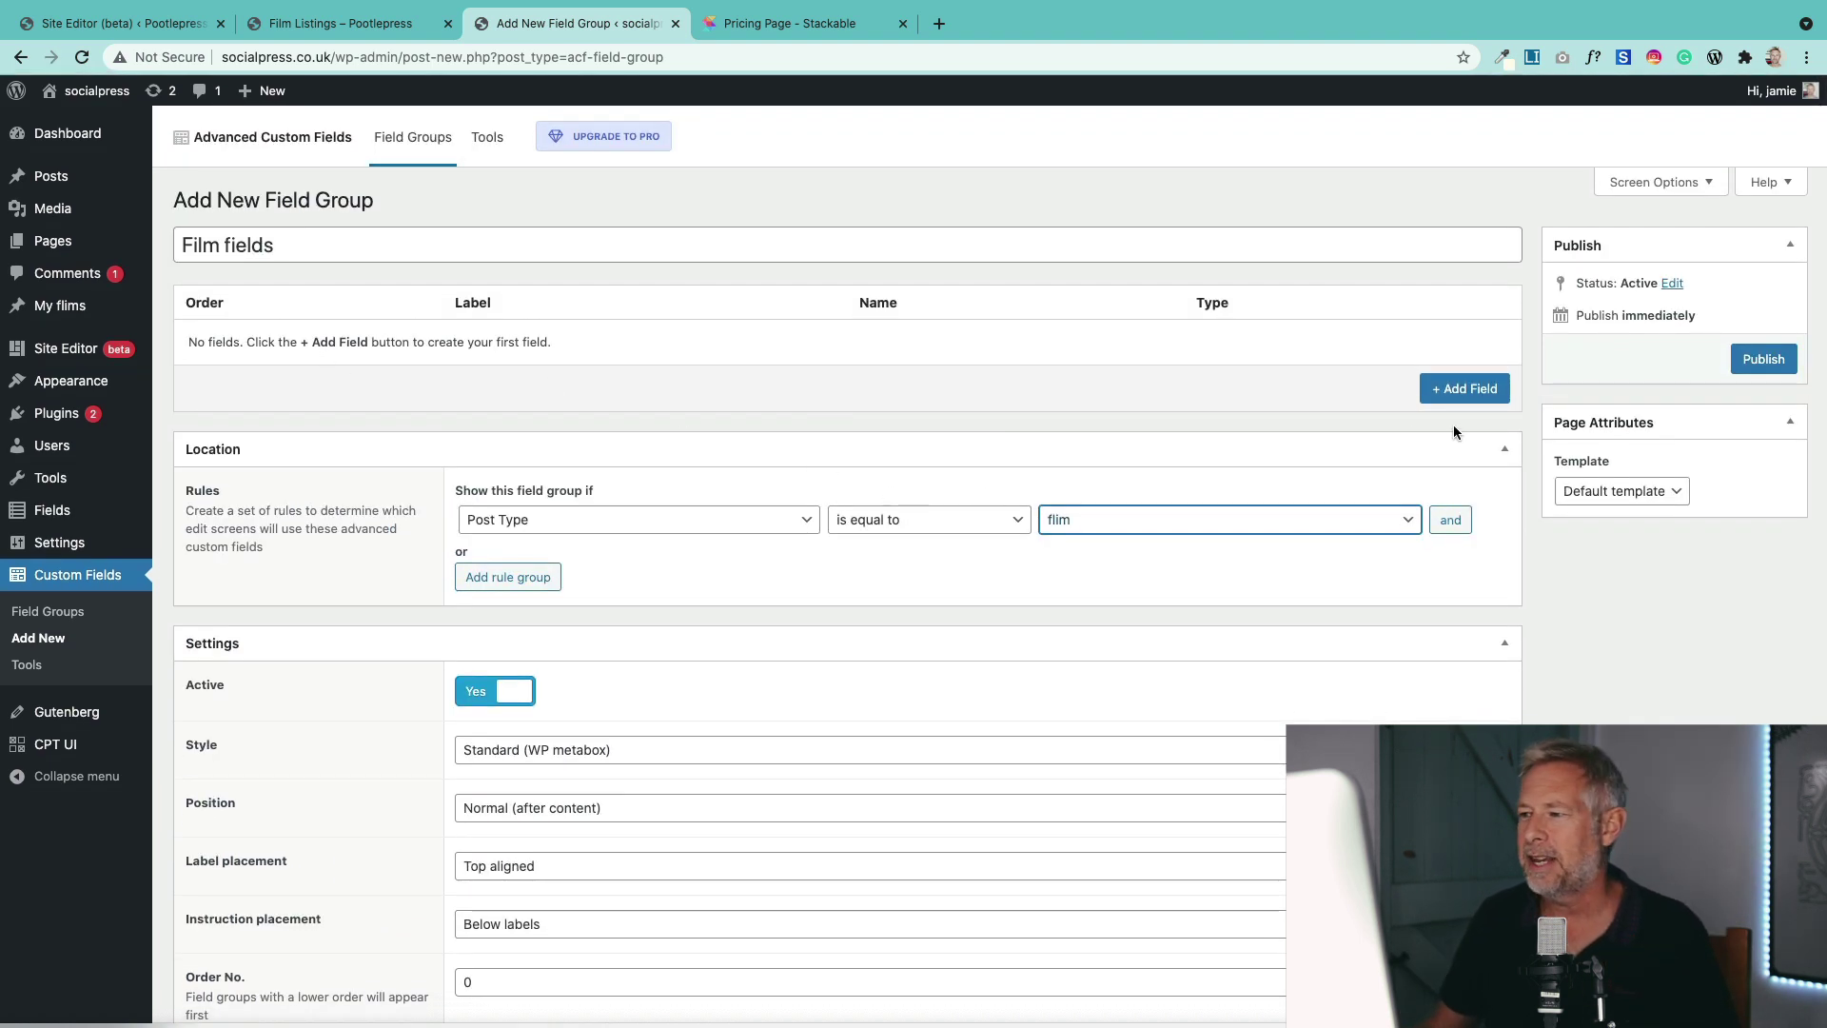
click(1485, 389)
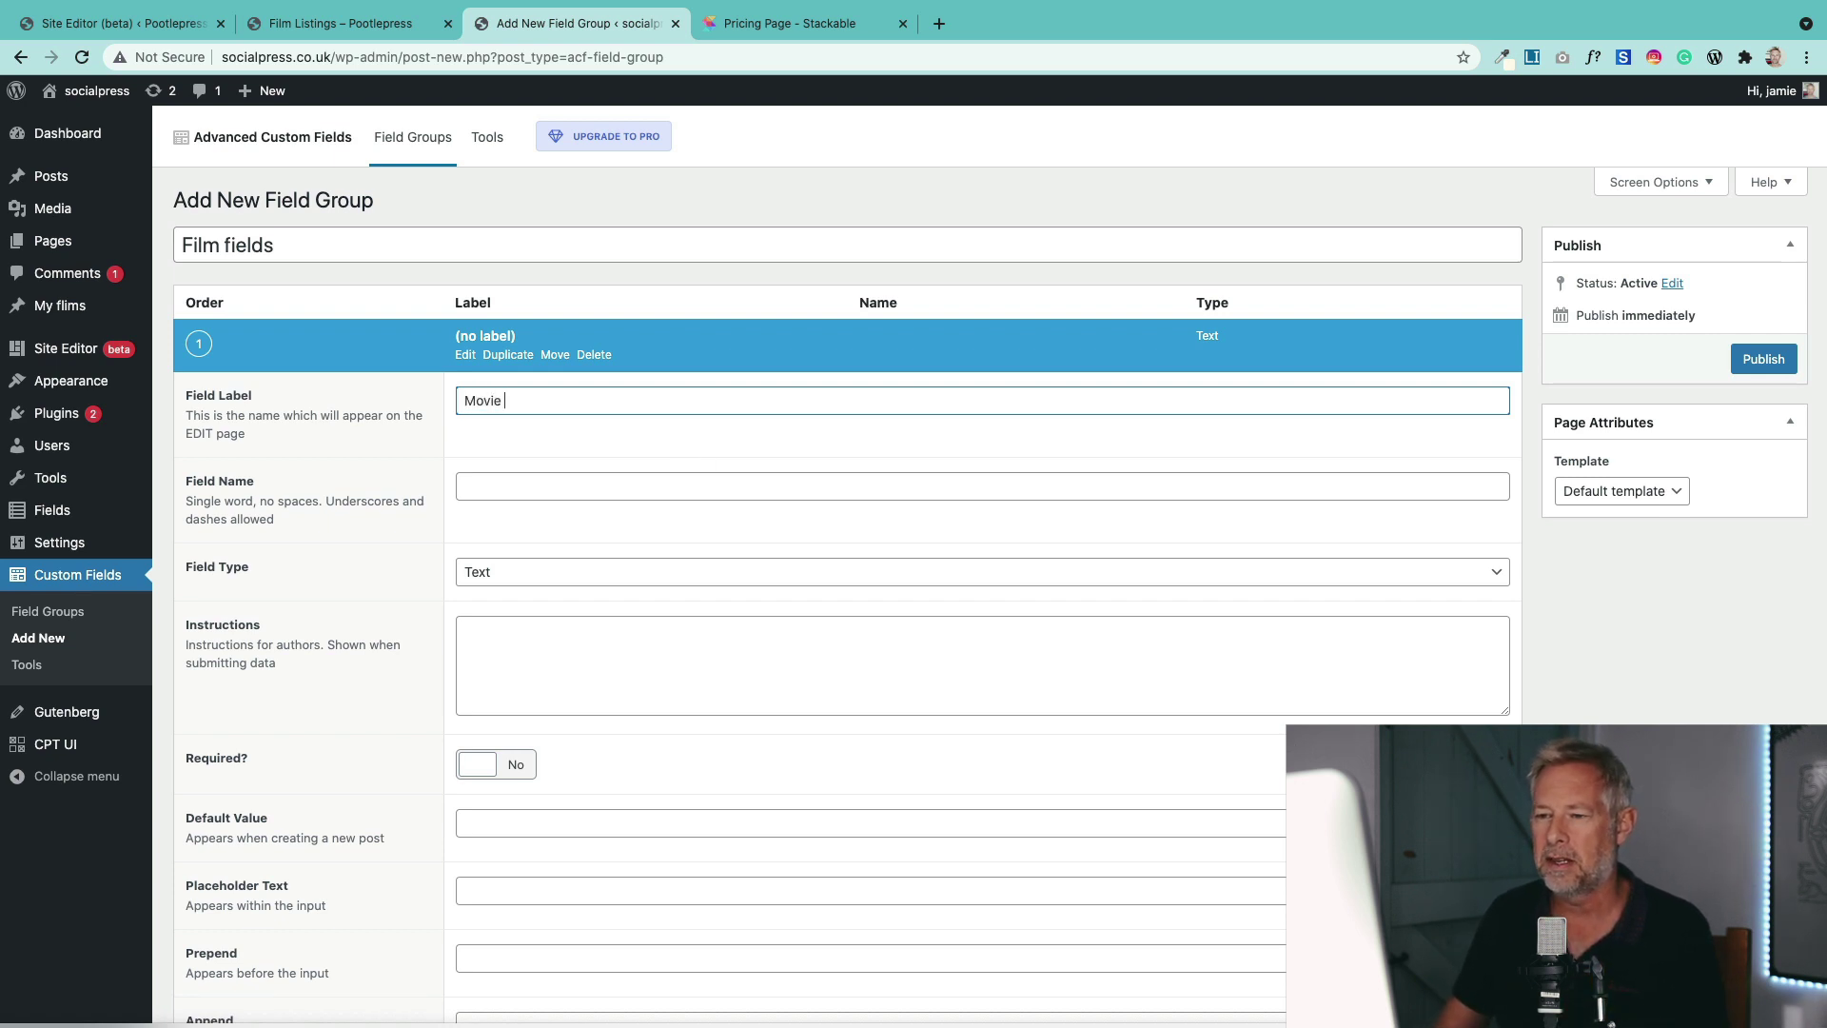
click(630, 486)
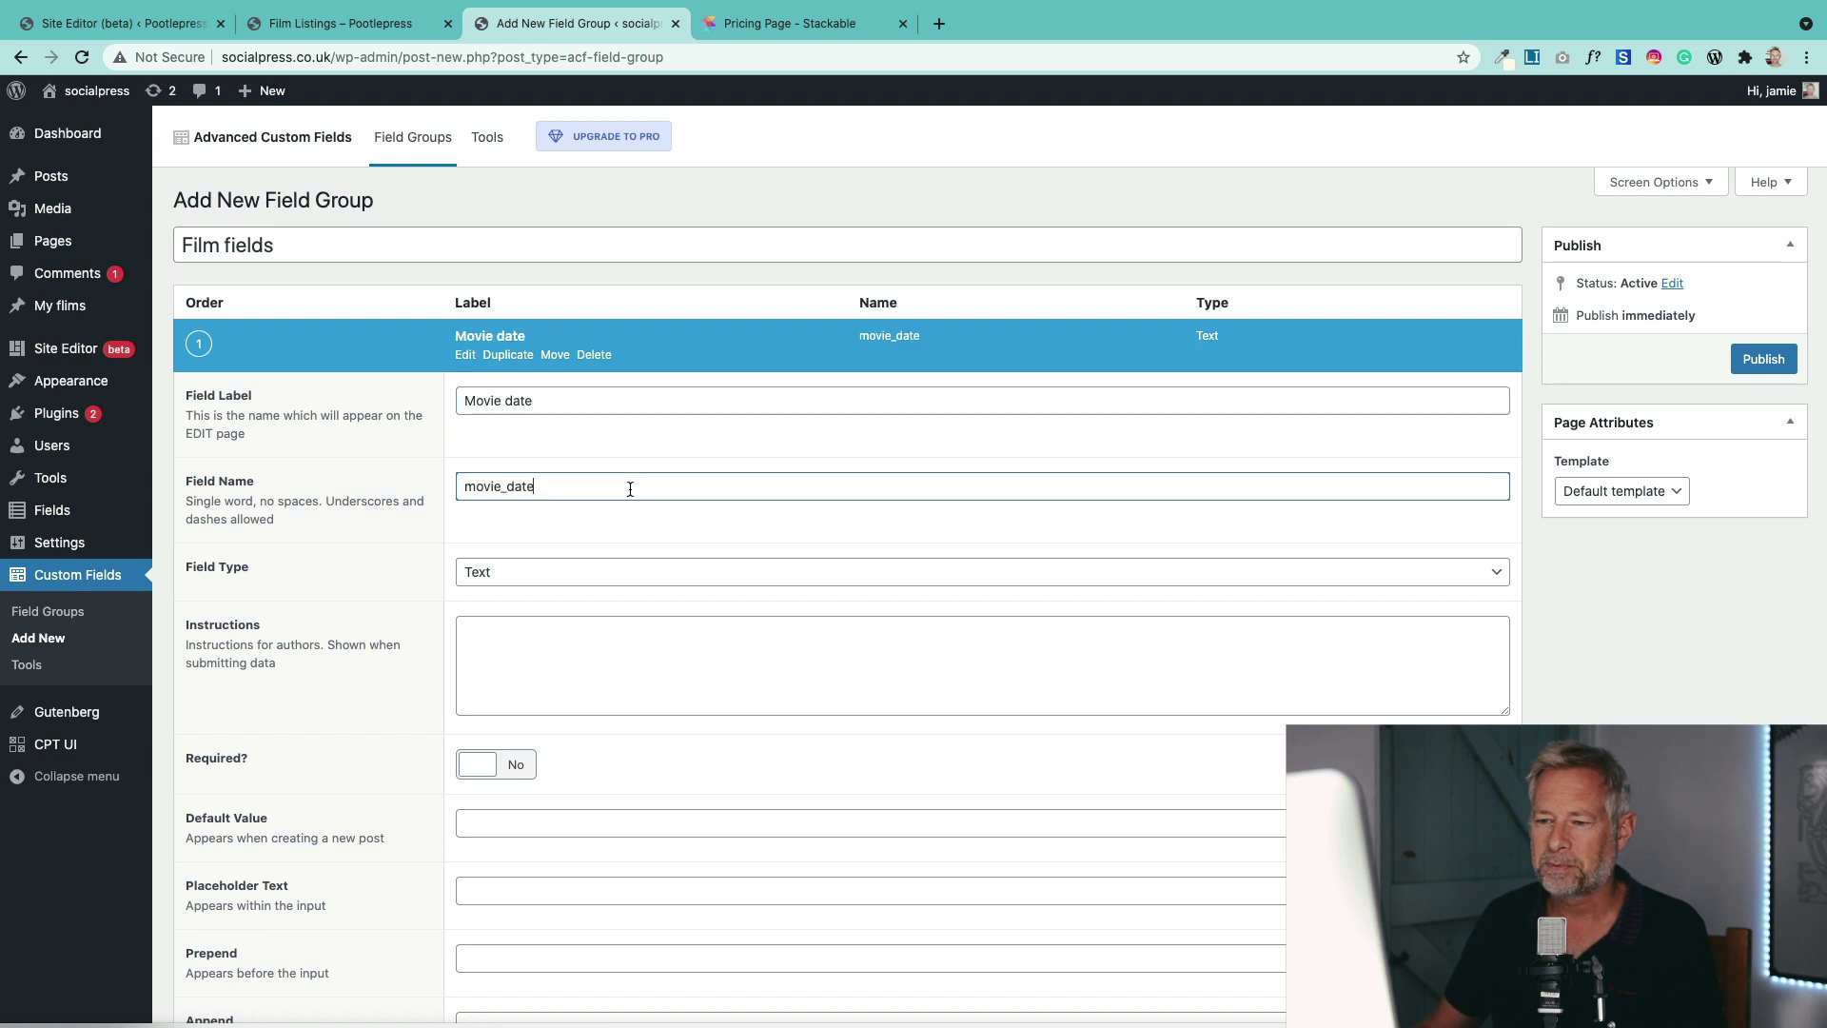
click(549, 655)
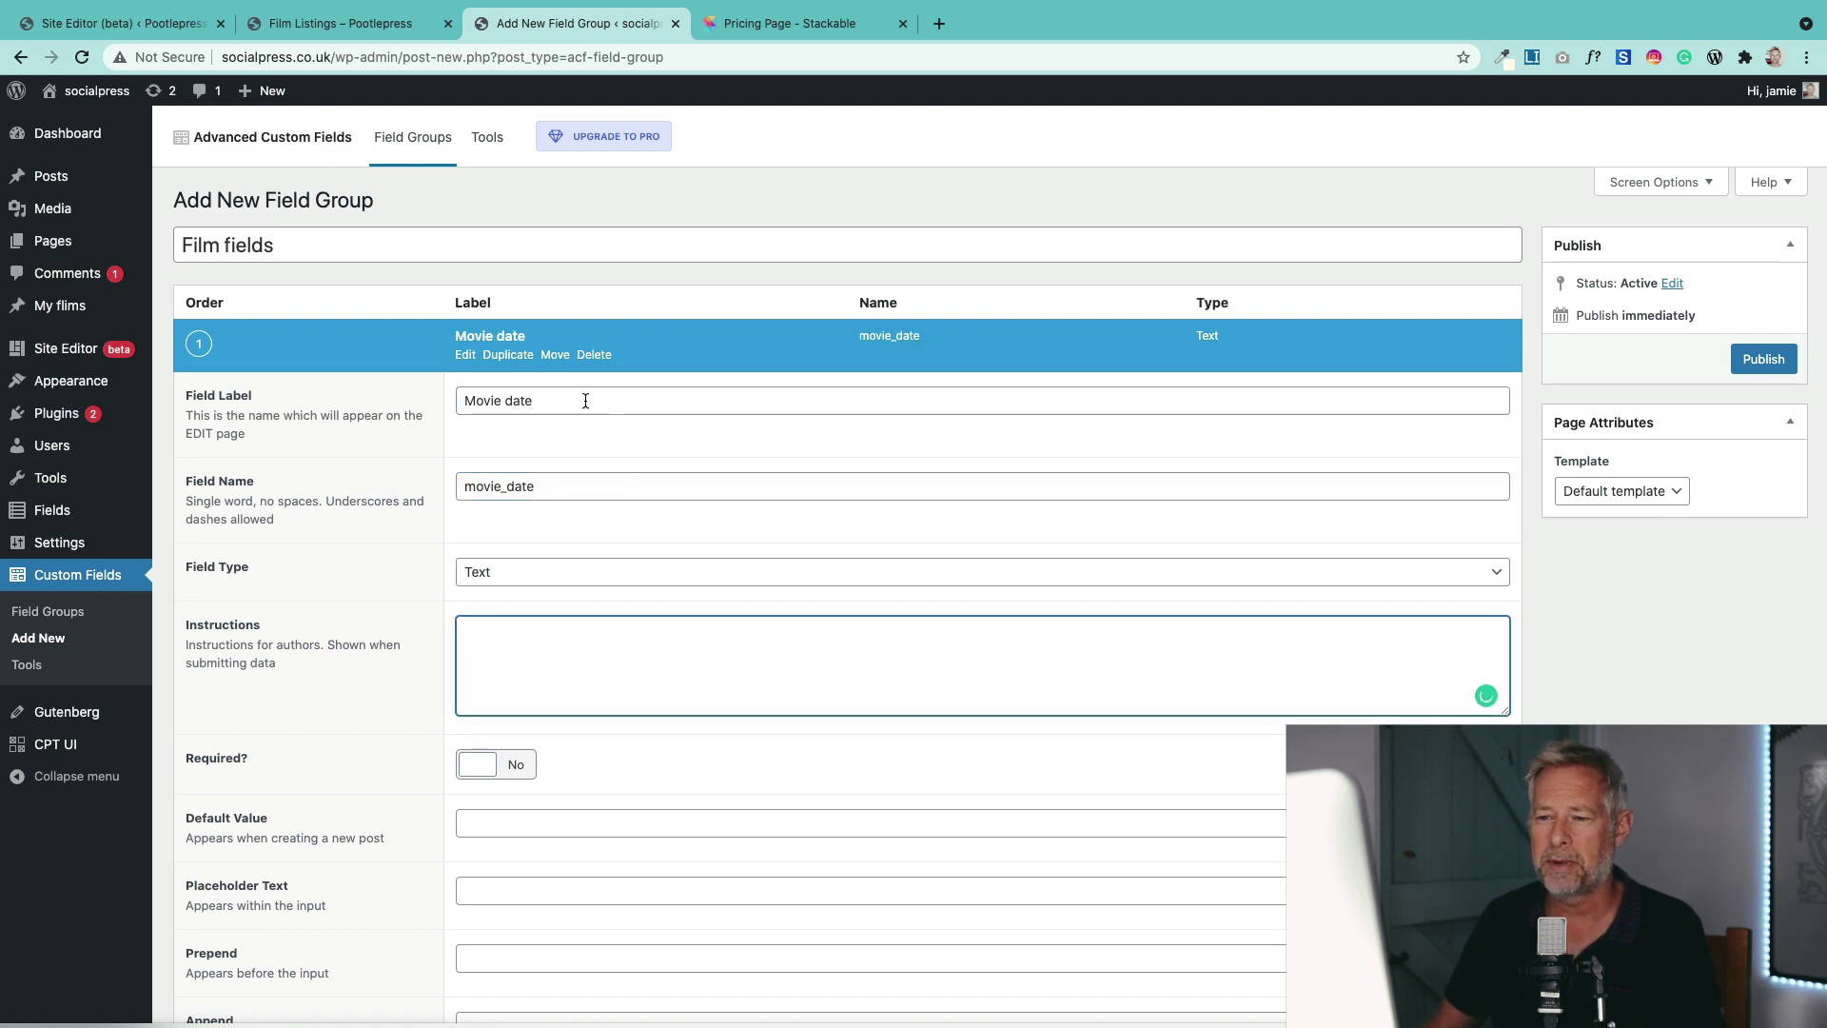
Step: Add a second field labelled "Movie Director" with the name movie_director, keeping its field type as Text
scroll(567, 548, down, 3)
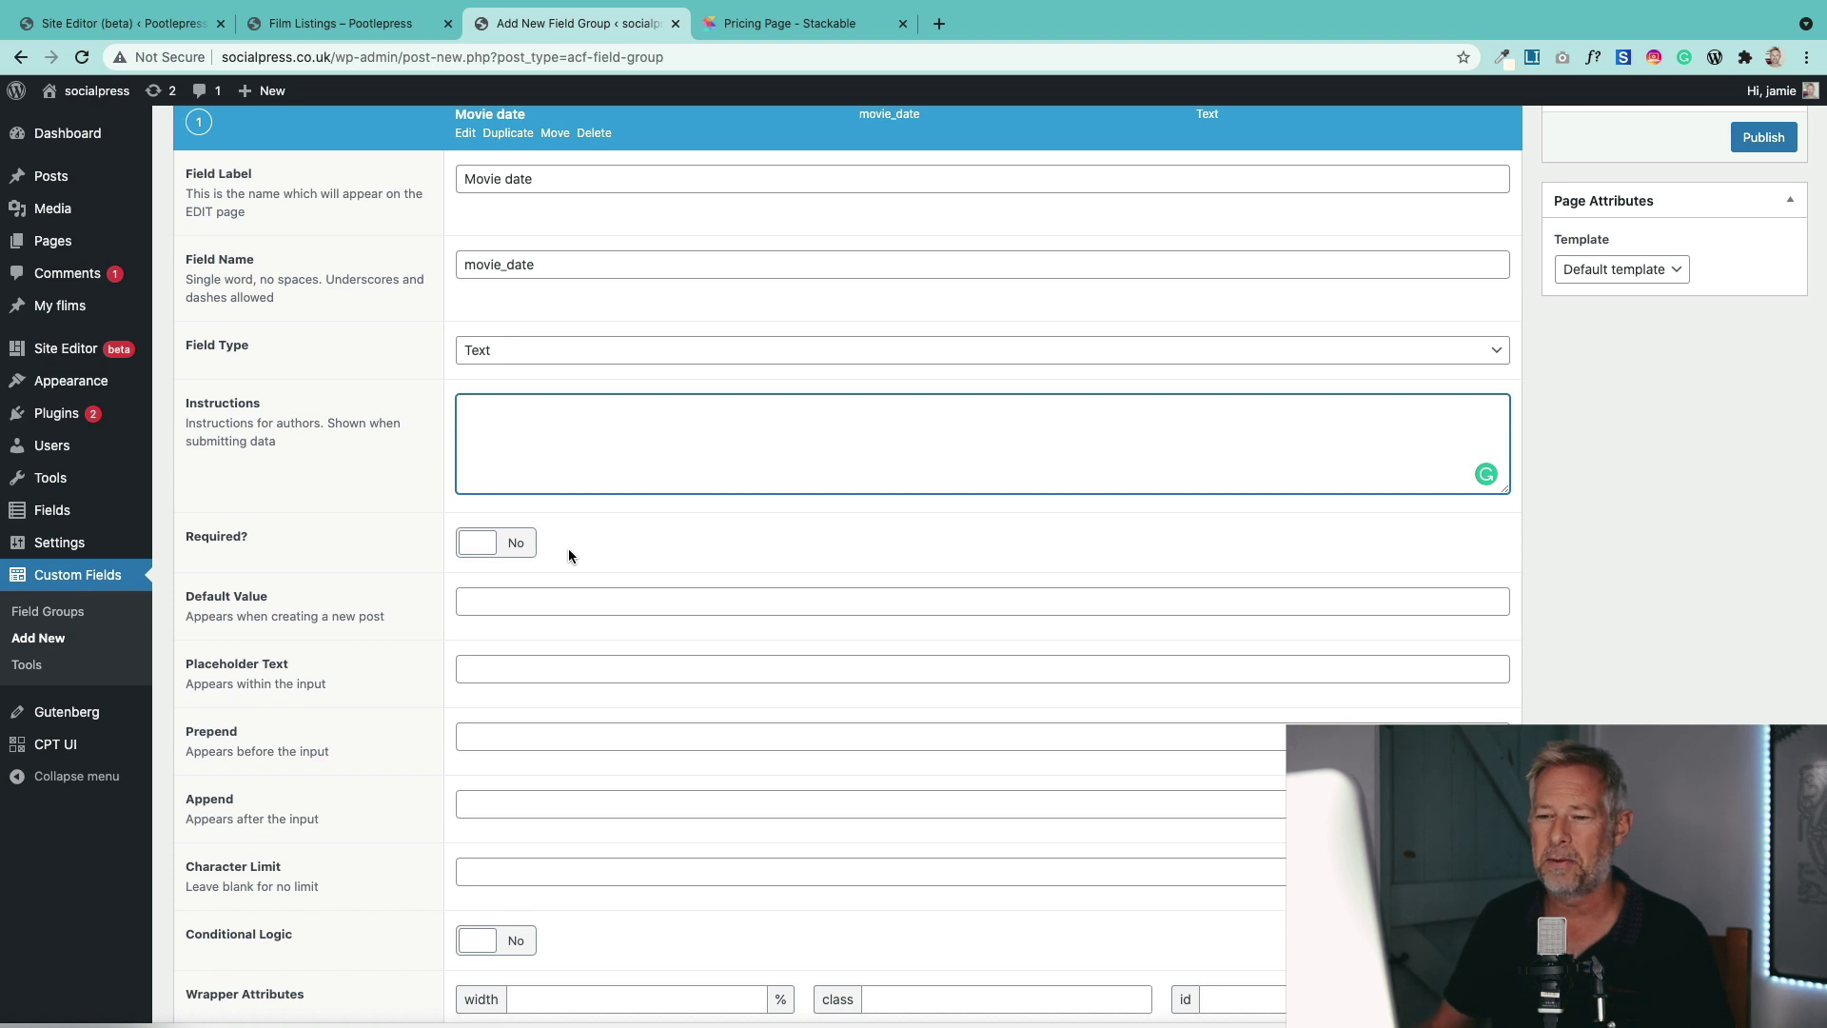
scroll(568, 555, down, 2)
scroll(569, 550, down, 2)
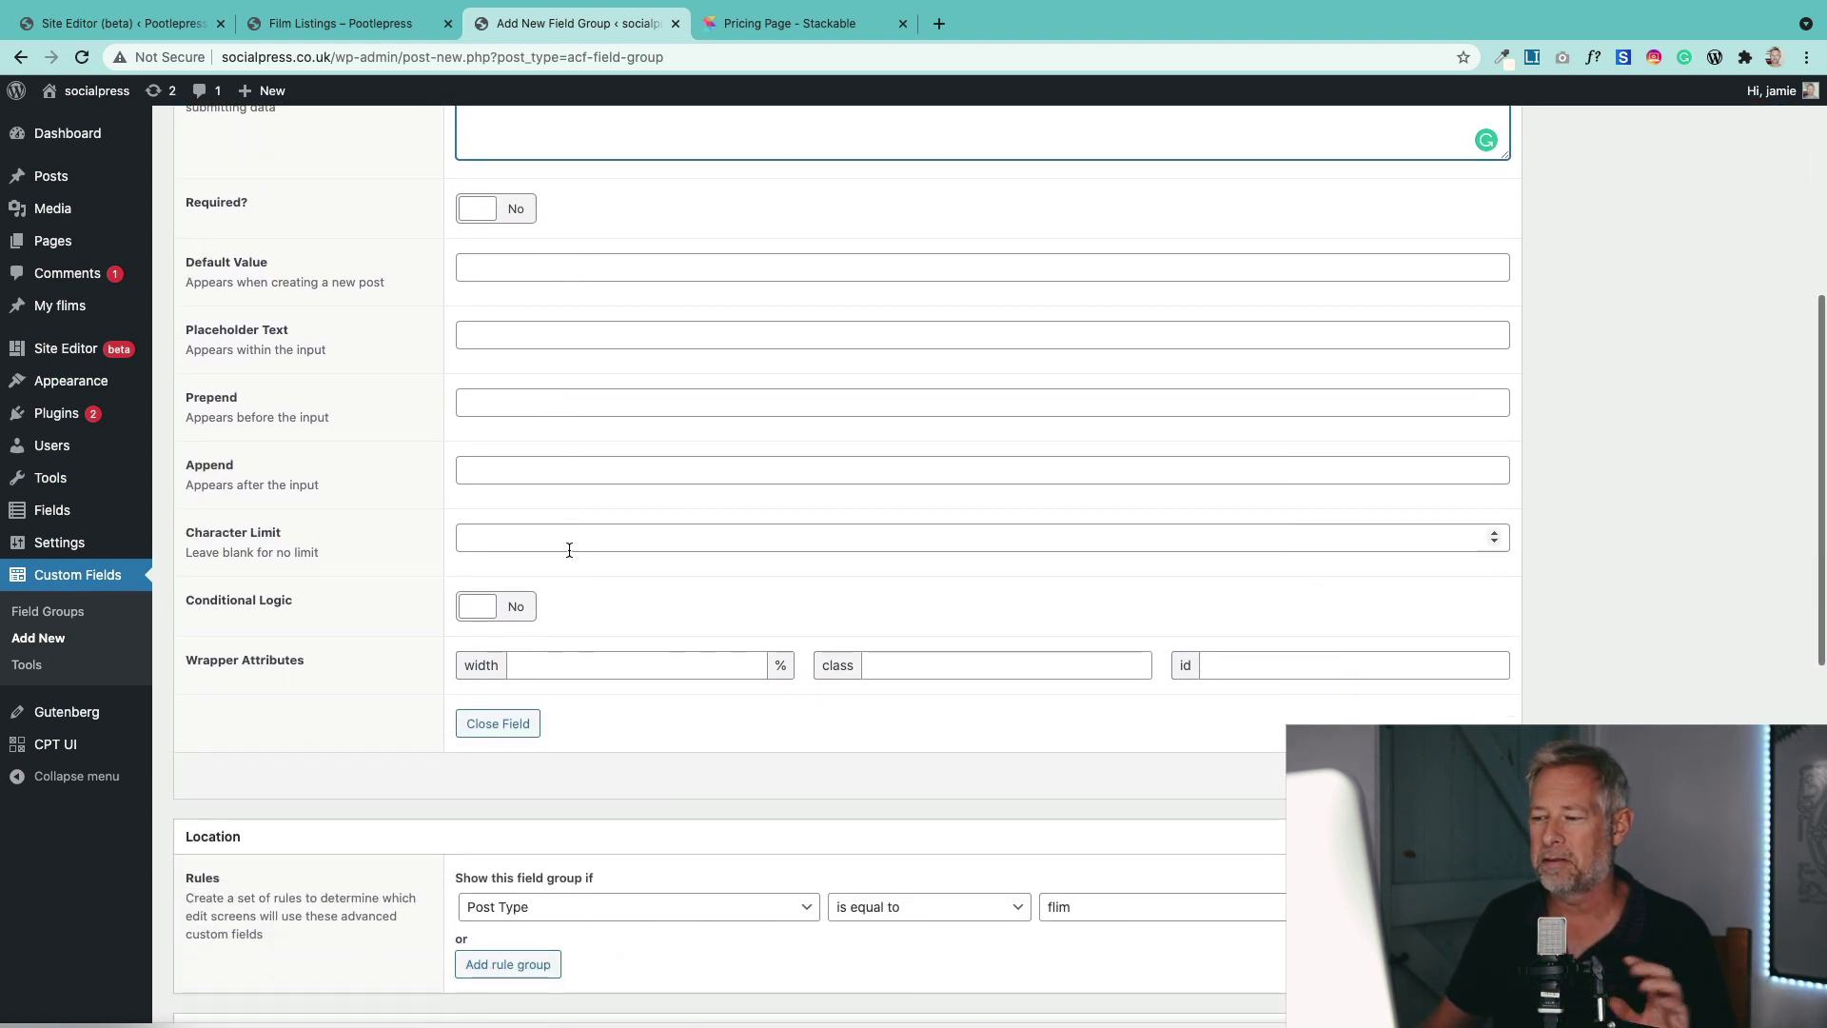
scroll(569, 550, up, 5)
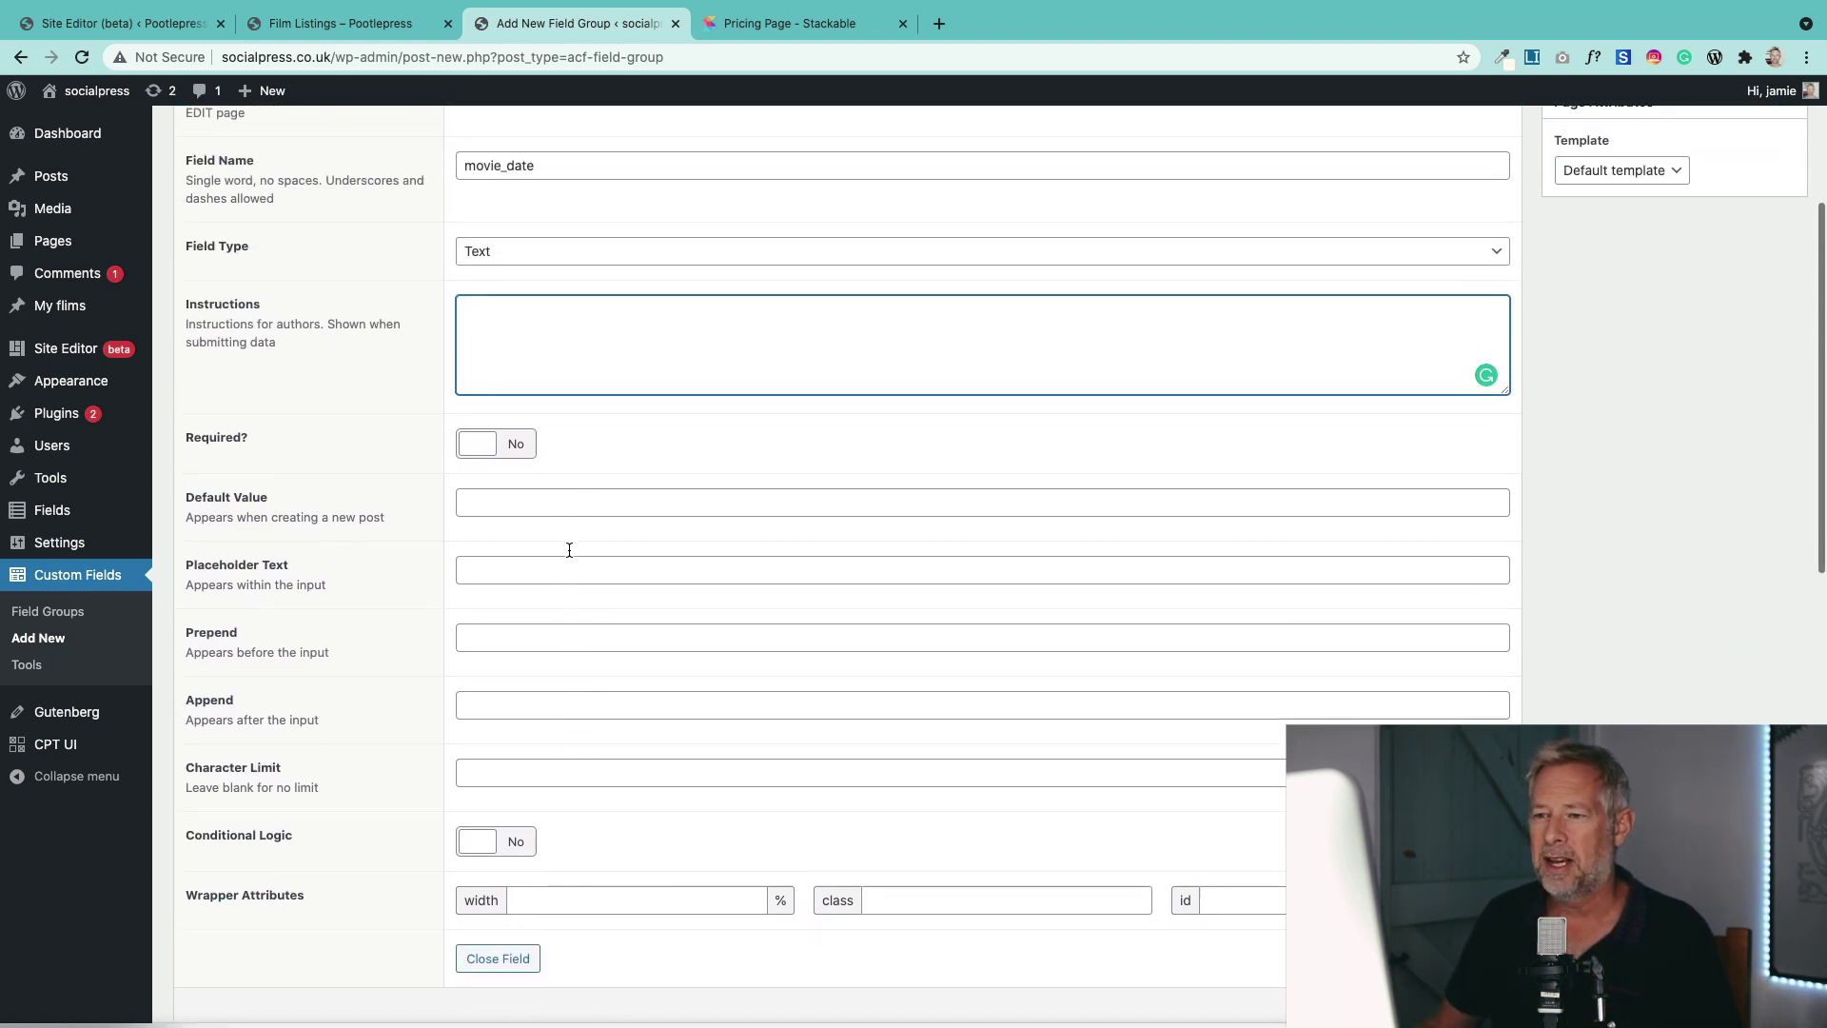
scroll(569, 550, down, 10)
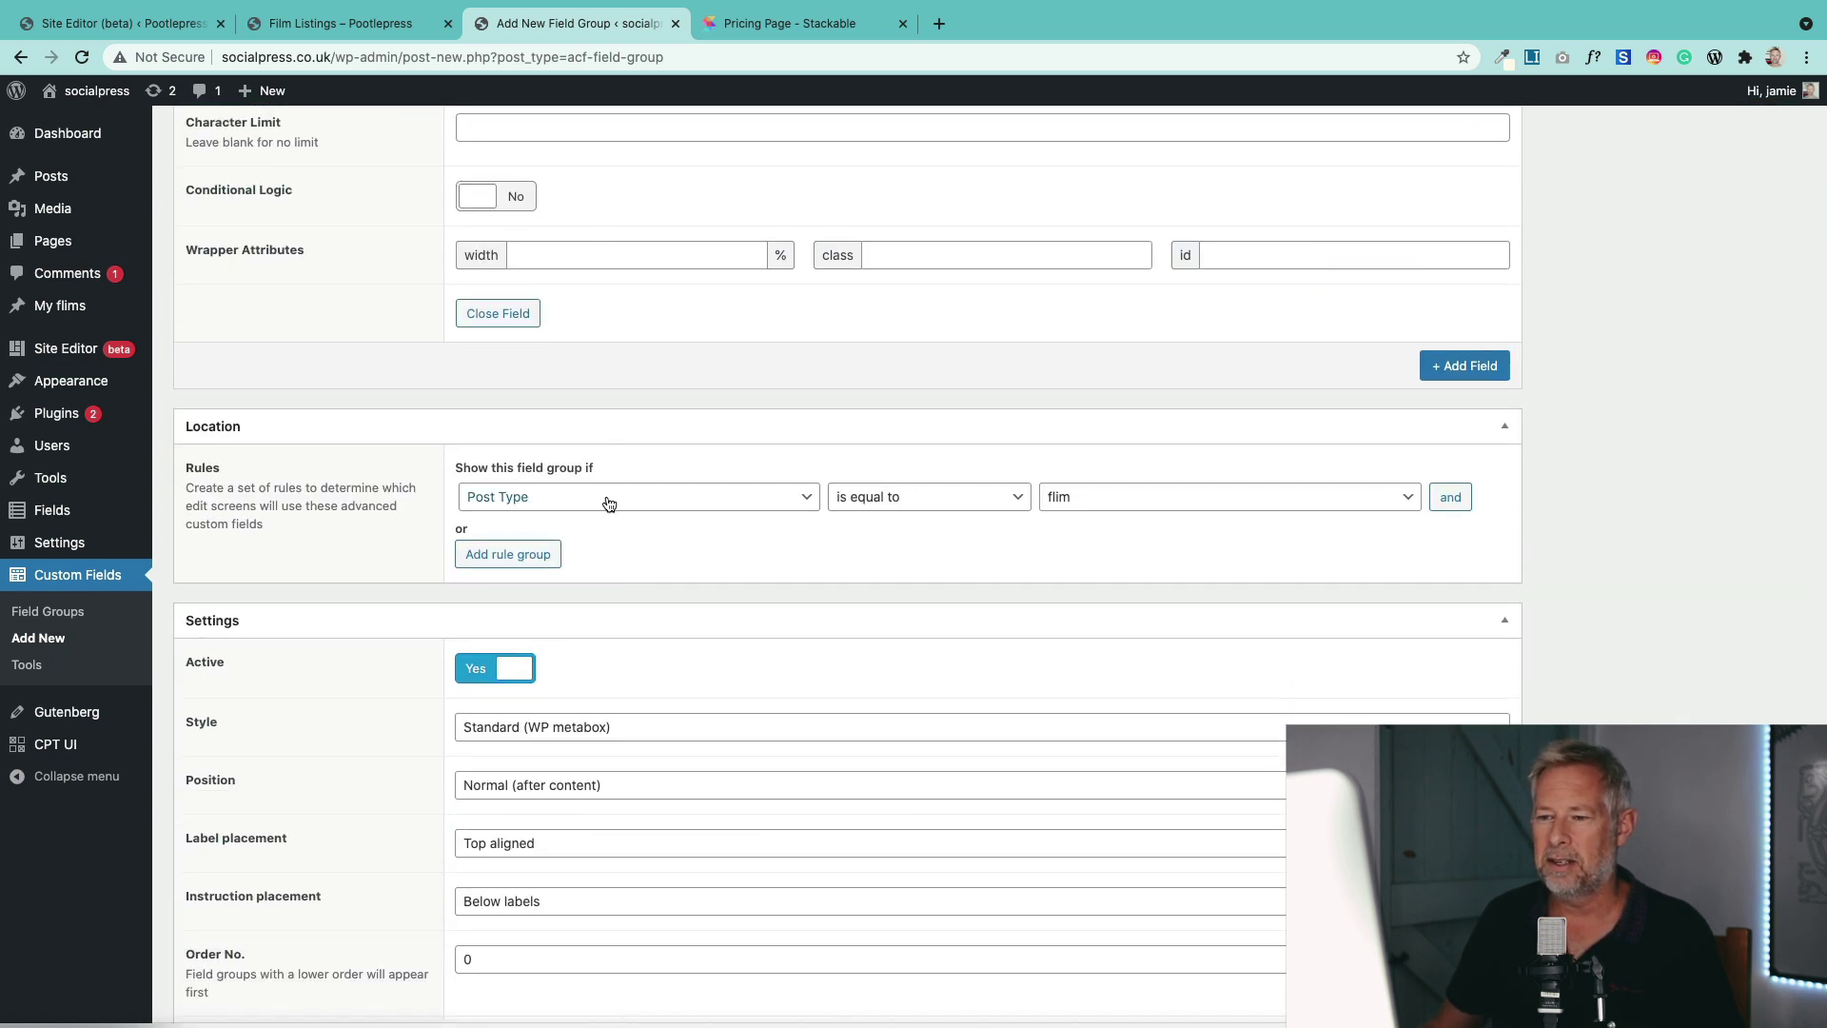
click(1446, 369)
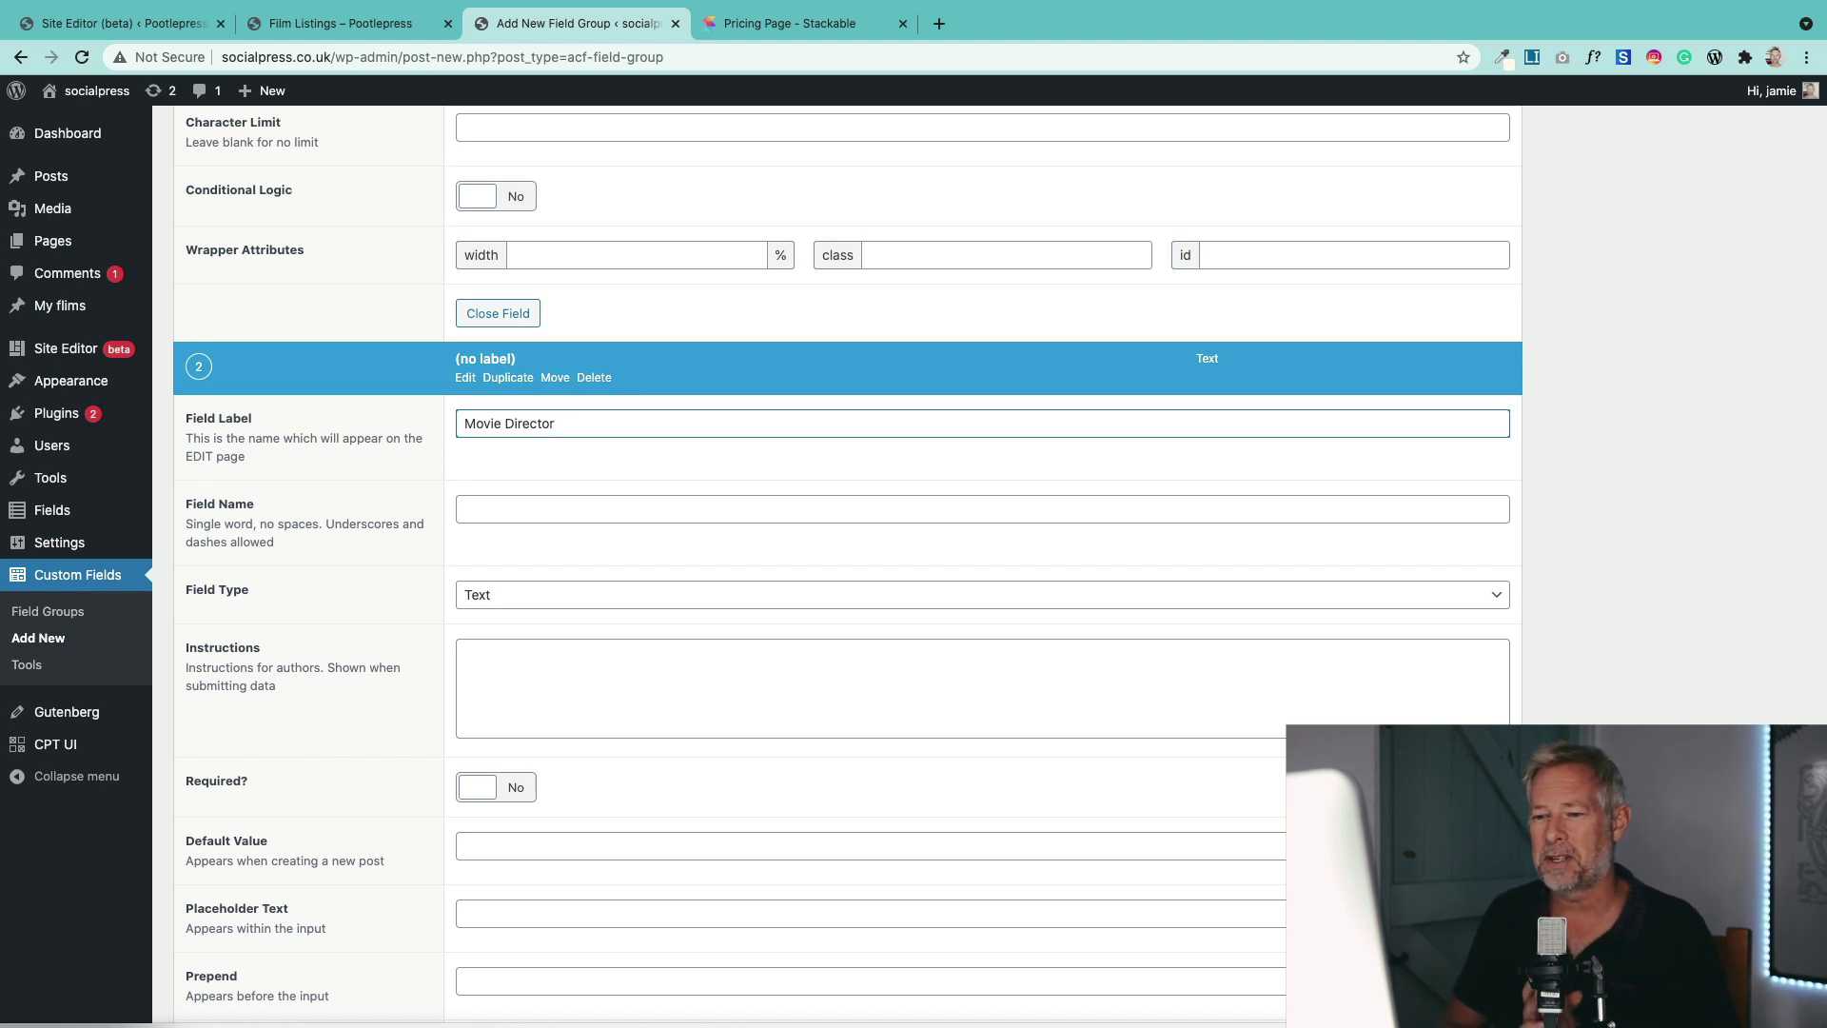
scroll(522, 430, up, 1)
click(524, 611)
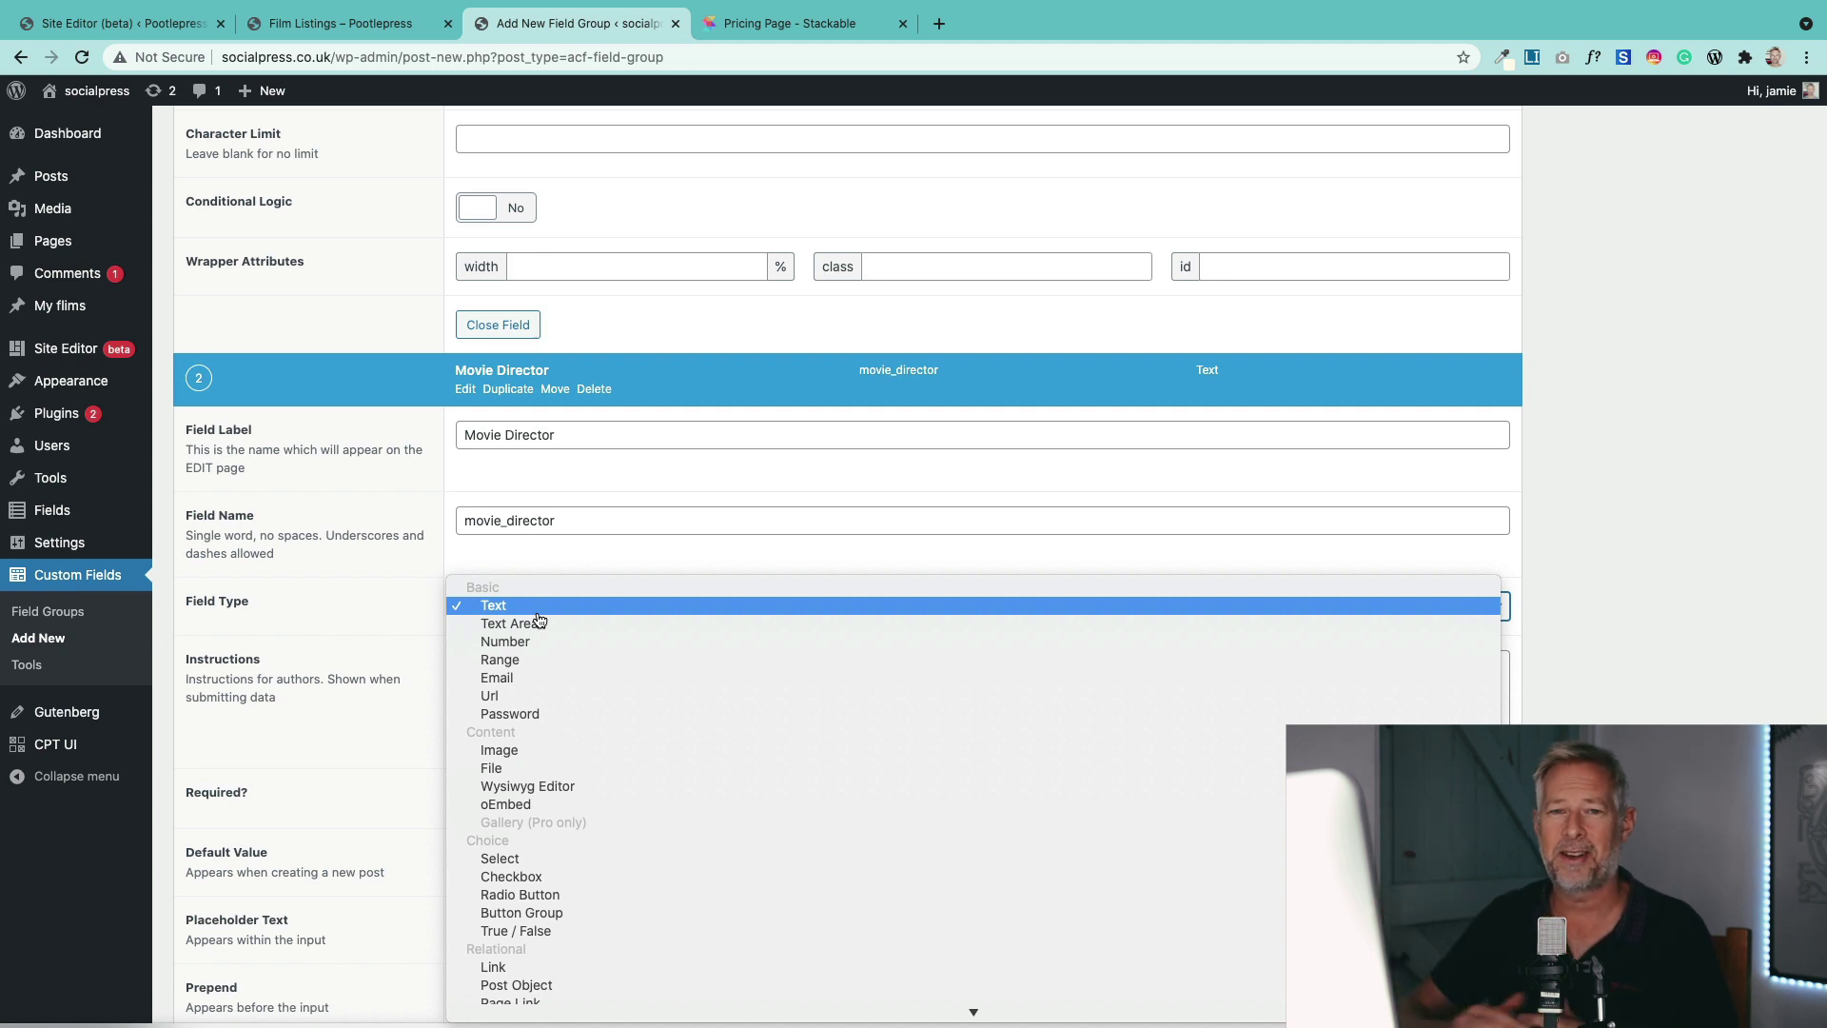
click(534, 610)
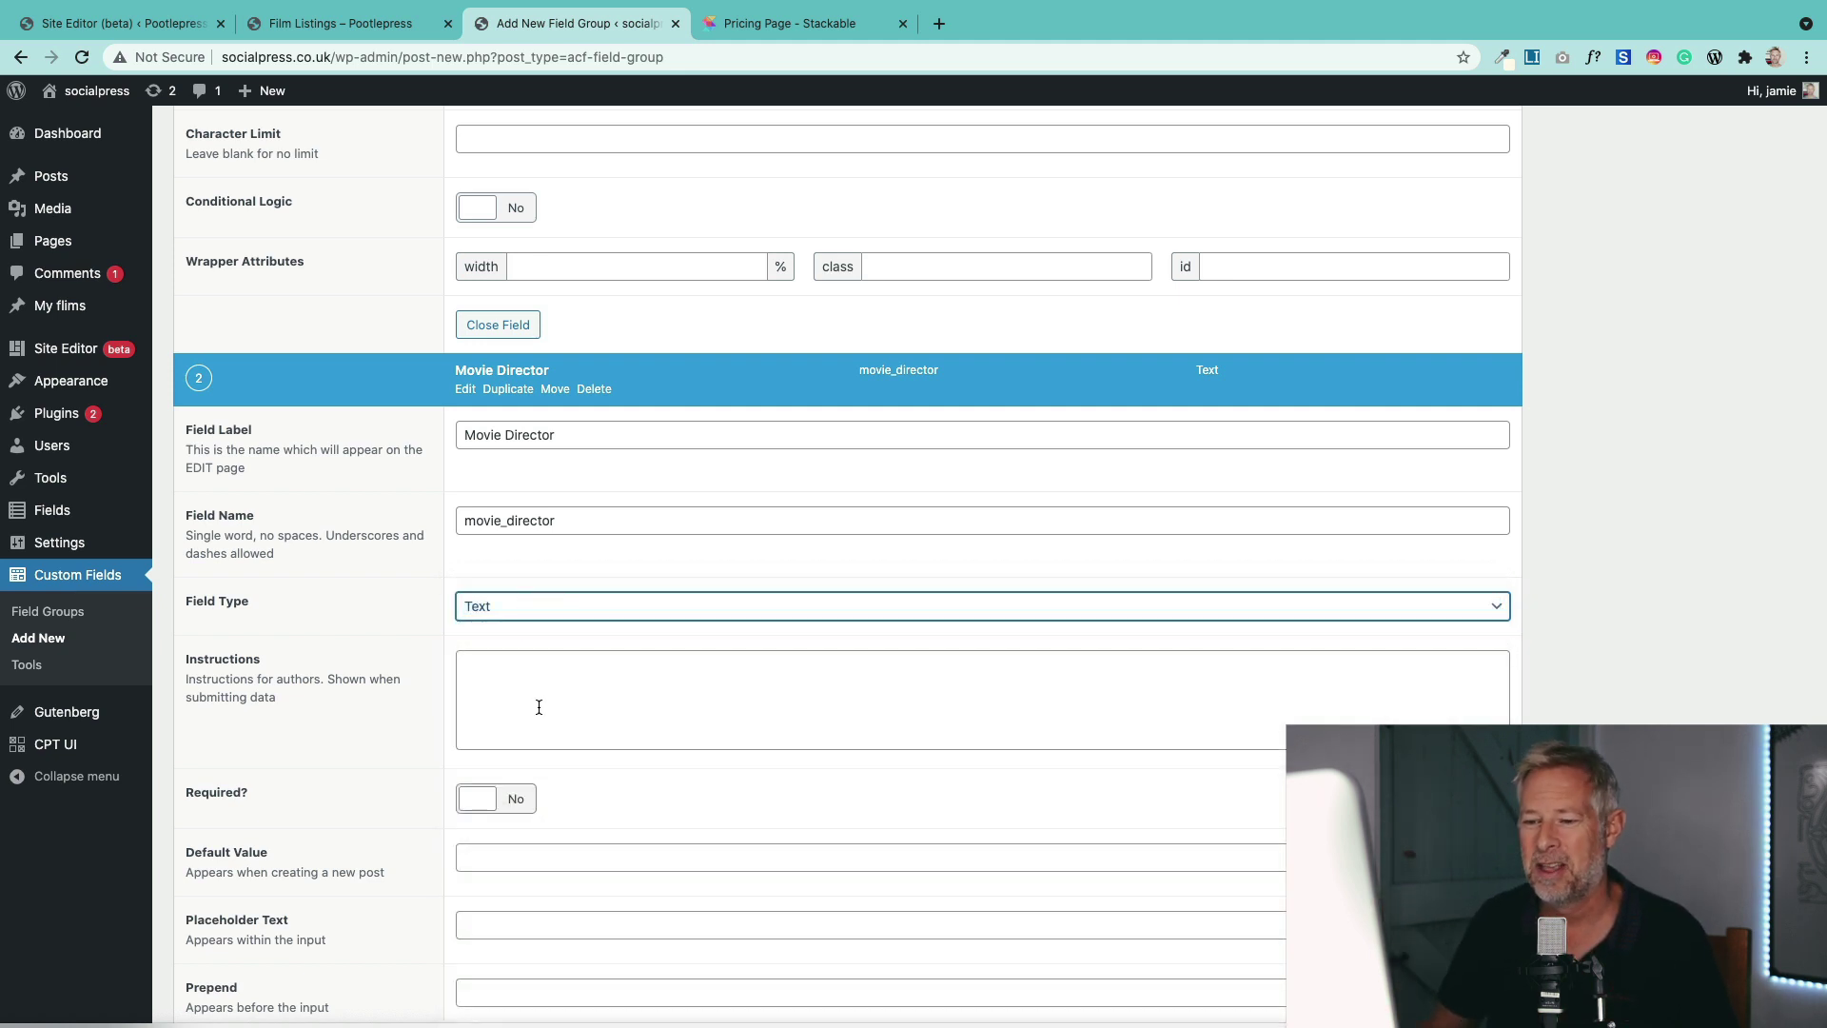
Step: Publish the Film fields group
scroll(537, 708, down, 10)
scroll(620, 762, down, 5)
scroll(890, 652, up, 20)
click(1767, 365)
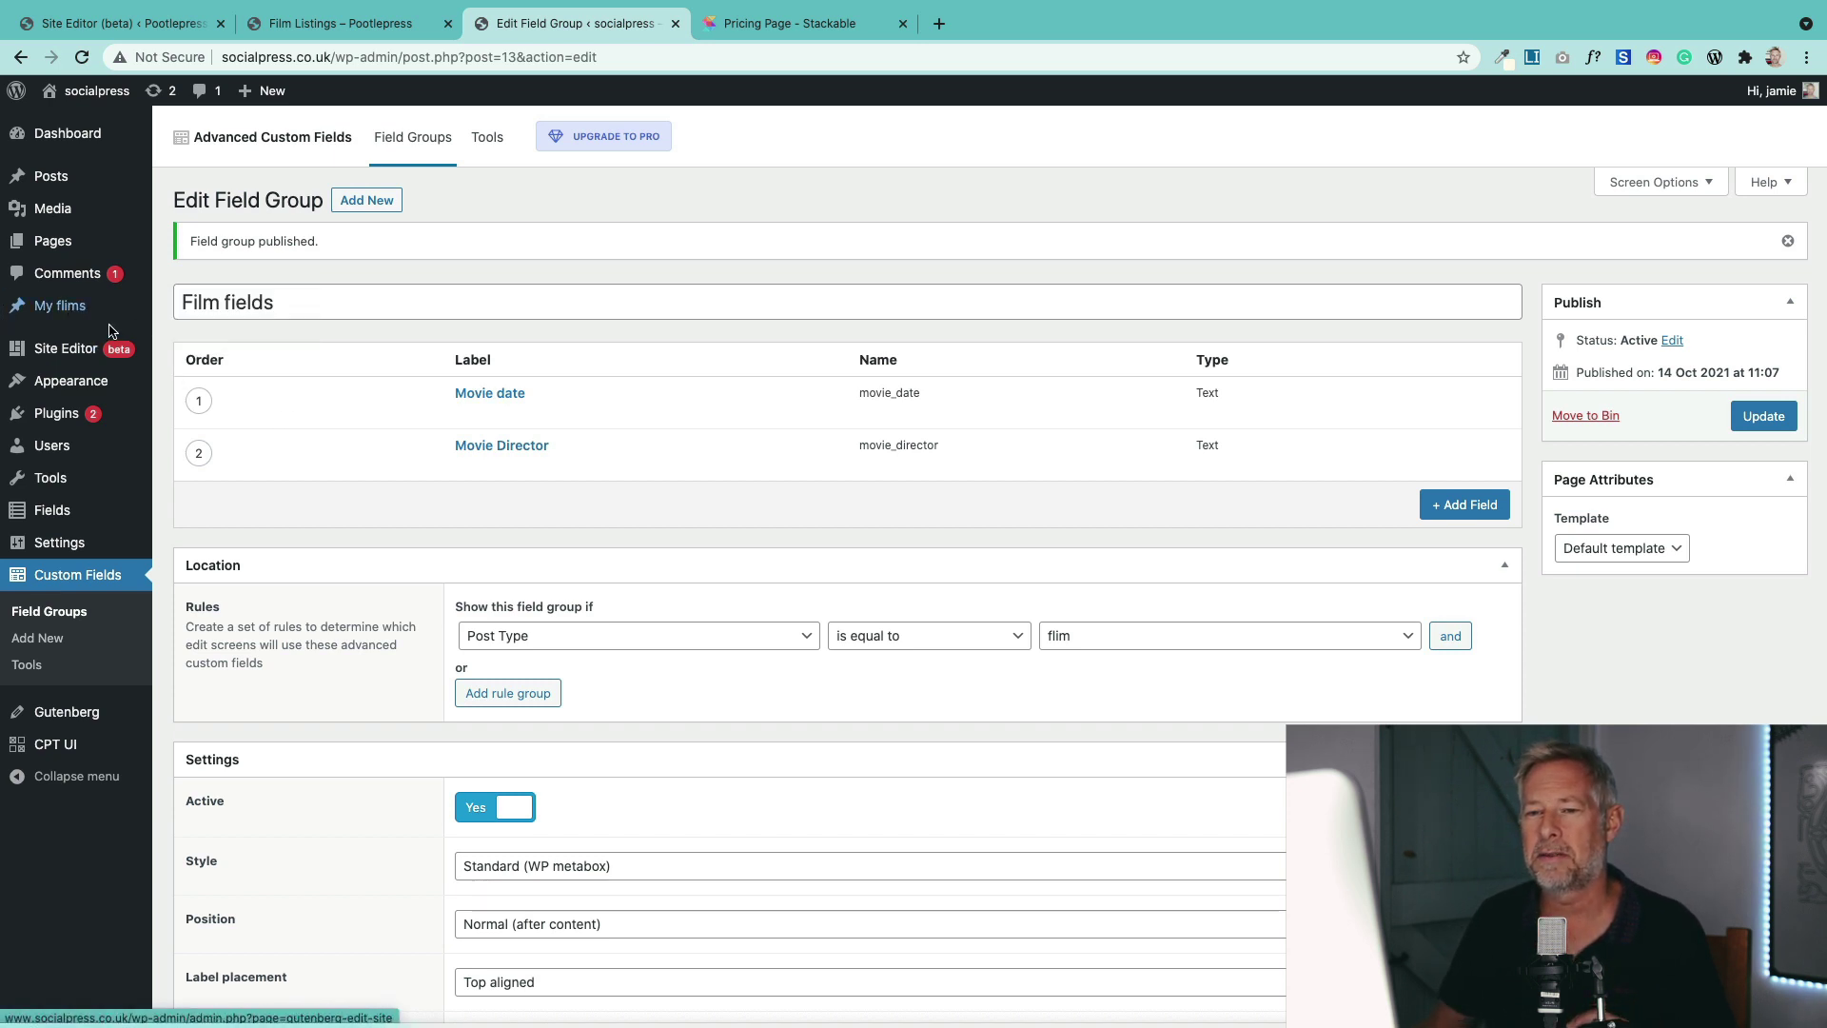
Step: Create a new flim entry titled "Gandhi" and fill its body with lorem ipsum paragraphs starting "Cras ultricies ligula sed magna"
click(192, 308)
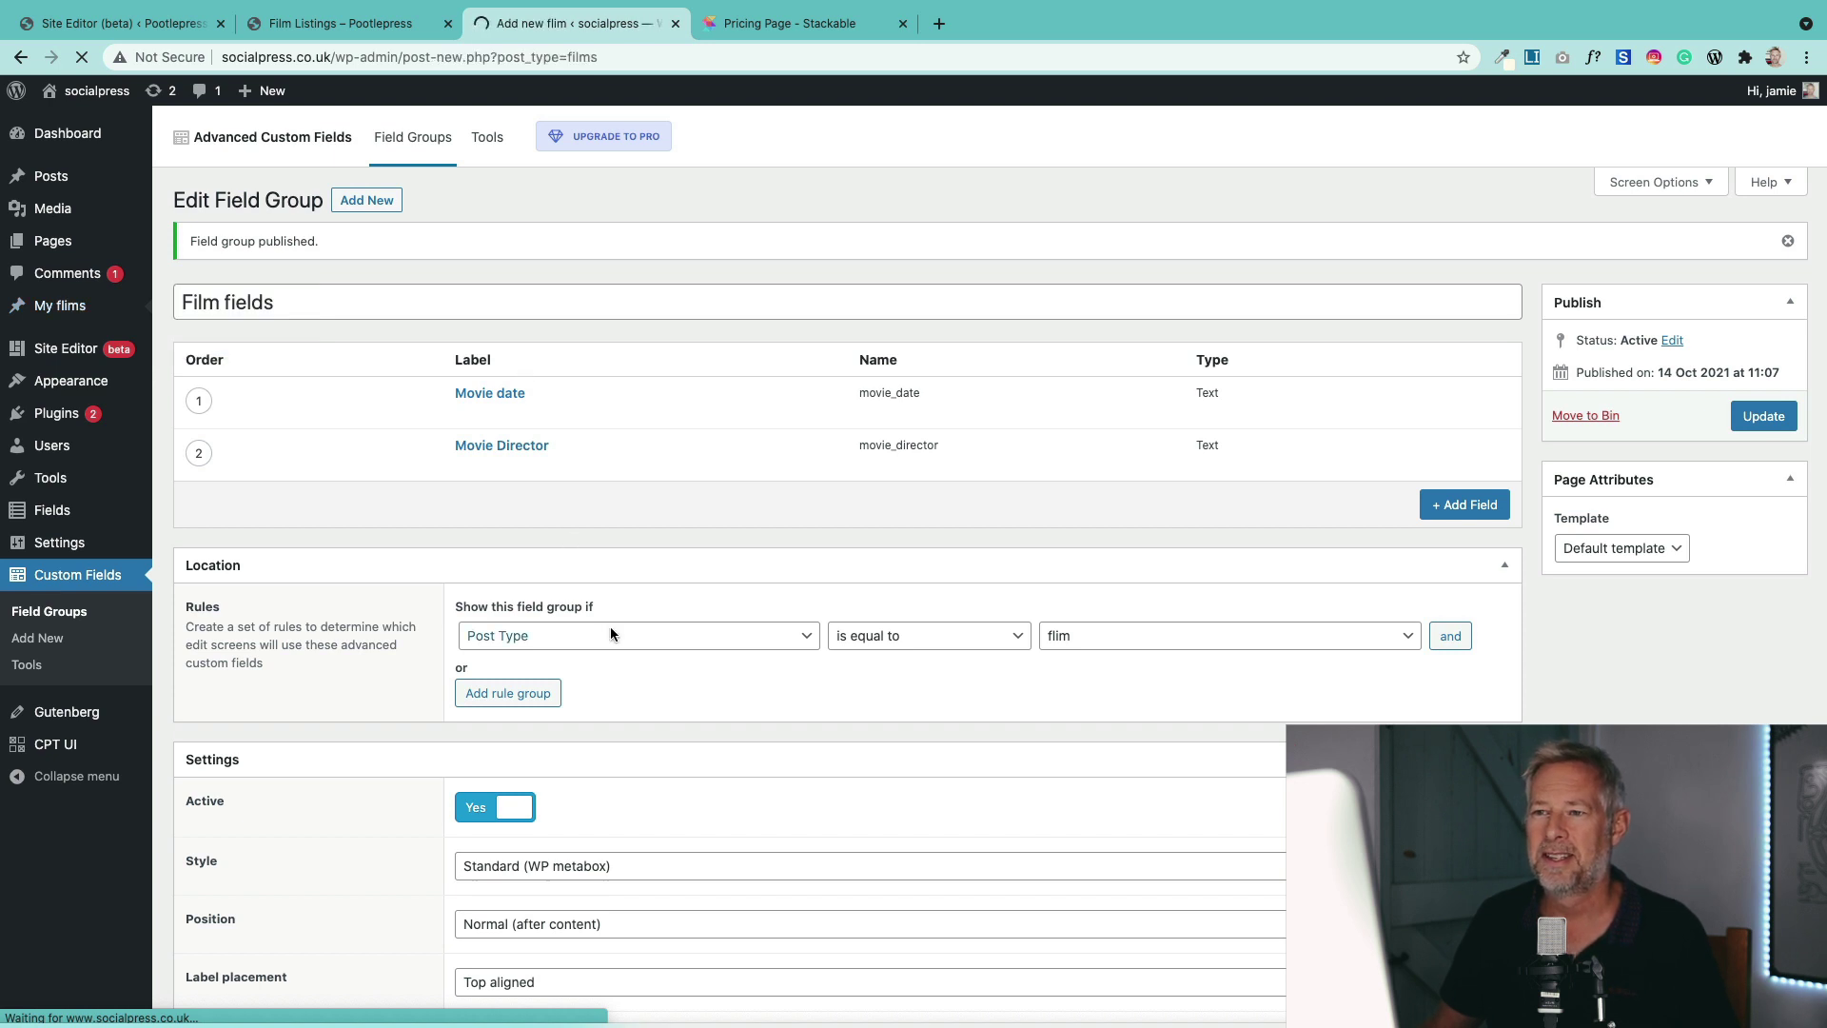
click(286, 894)
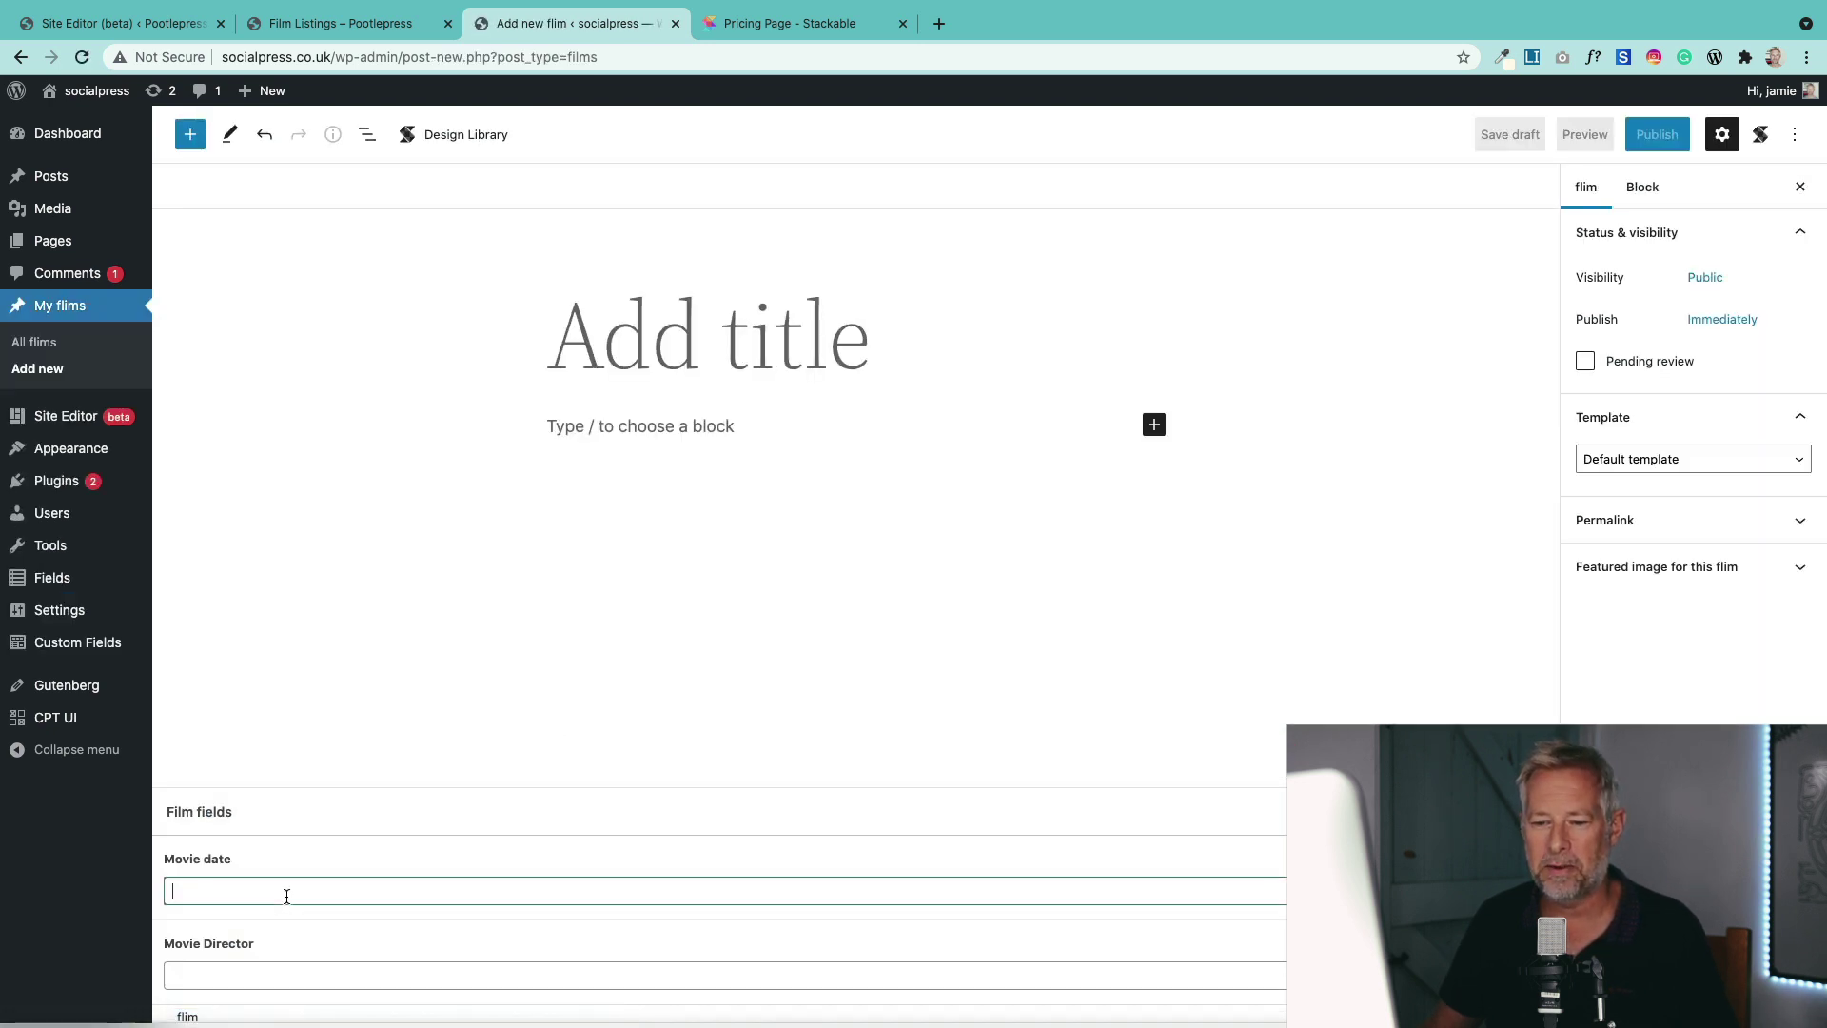
click(277, 972)
click(296, 893)
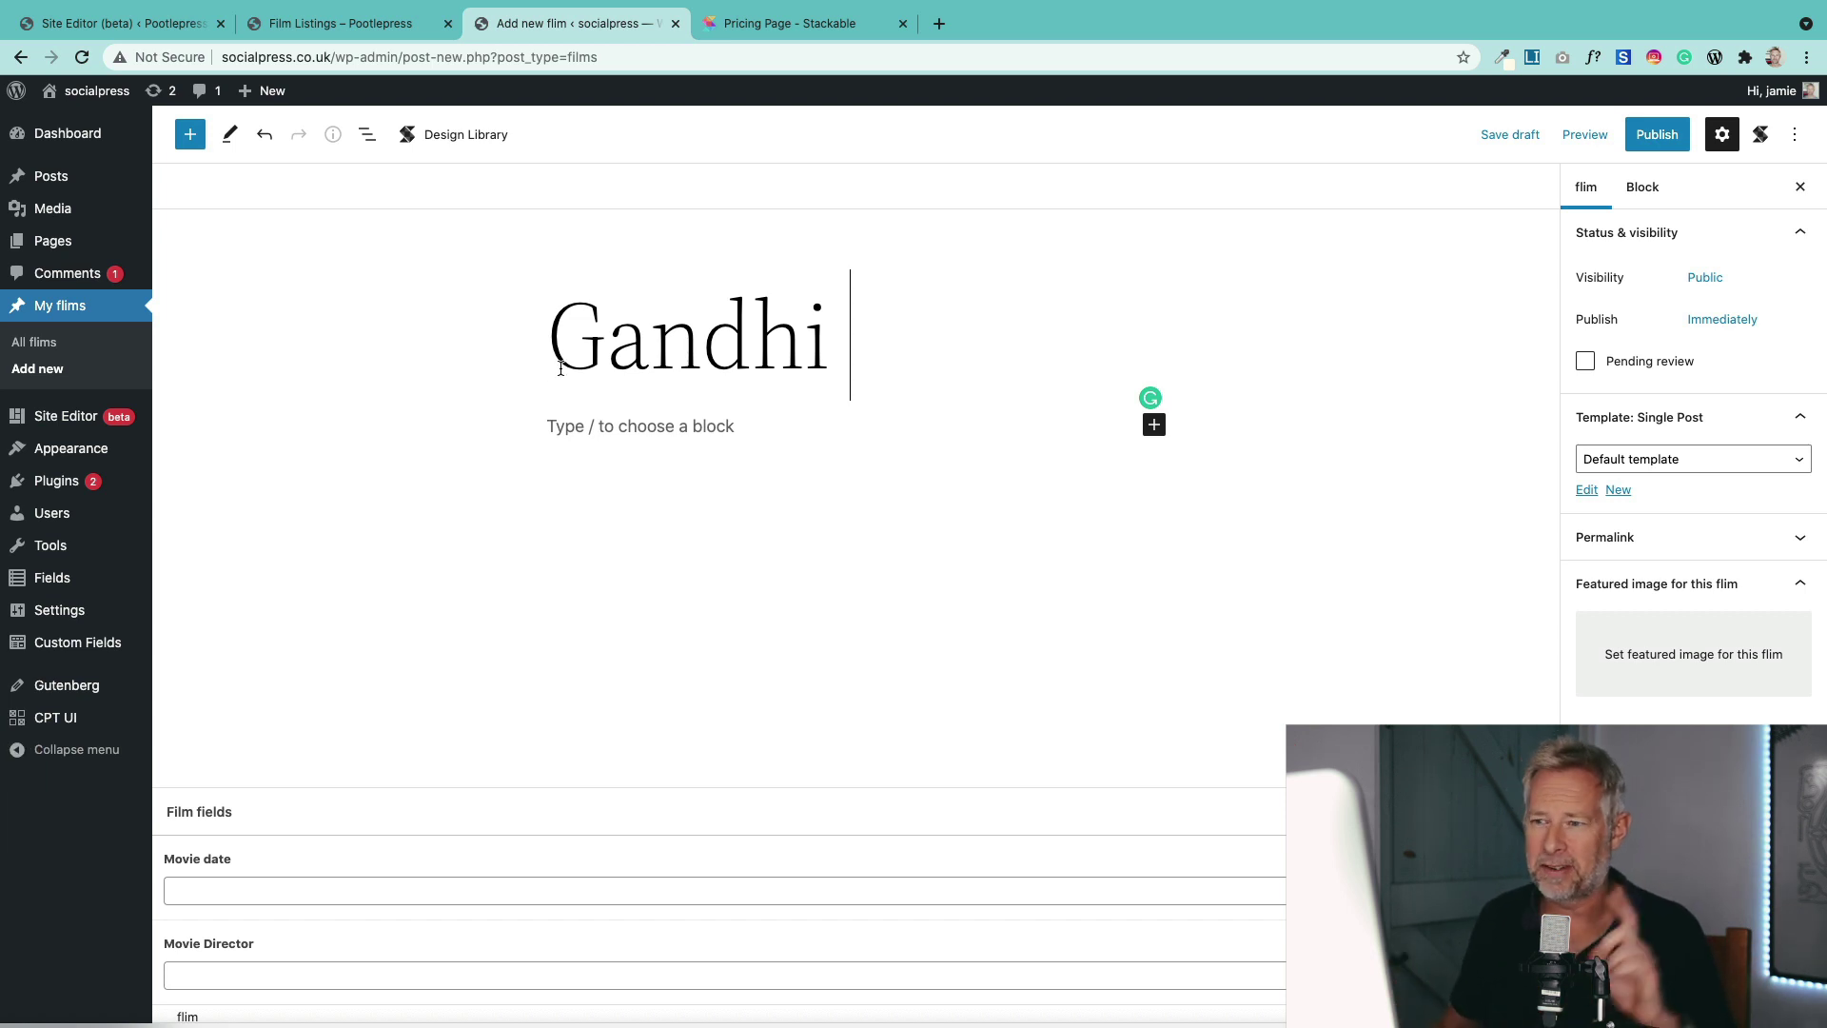
click(679, 420)
text(Cras ultricies ligula sed magna dictum porta. Nulla quis lorem ut libero malesuada feugiat. Pellentesque in ipsum id orci porta dapibus. Pellentesque in ipsum id orci porta dapibus. Vestibulum ante ipsum primis in faucibus orci luctus et ultrices posuere cubilia Curae; Donec velit neque, auctor sit amet aliquam vel, ullamcorper sit amet ligula. Quisque velit nisi, pretium ut lacinia in, elementum id enim. Praesent sapien massa, convallis a pellentesque nec, egestas non nisi. Vestibulum ac diam sit amet quam vehicula elementum sed sit amet dui. Quisque velit nisi, pretium ut lacinia in, elementum id enim. Lorem ipsum dolor sit amet, consectetur adipiscing elit. Donec sollicitudin molestie malesuada. Pellentesque in ipsum id orci porta dapibus.)
Step: Set the Gandhi entry's movie date to 1983 and its movie director to Richard Attenborough
click(181, 891)
text(1982)
key(Tab)
text(Richard Attenborough)
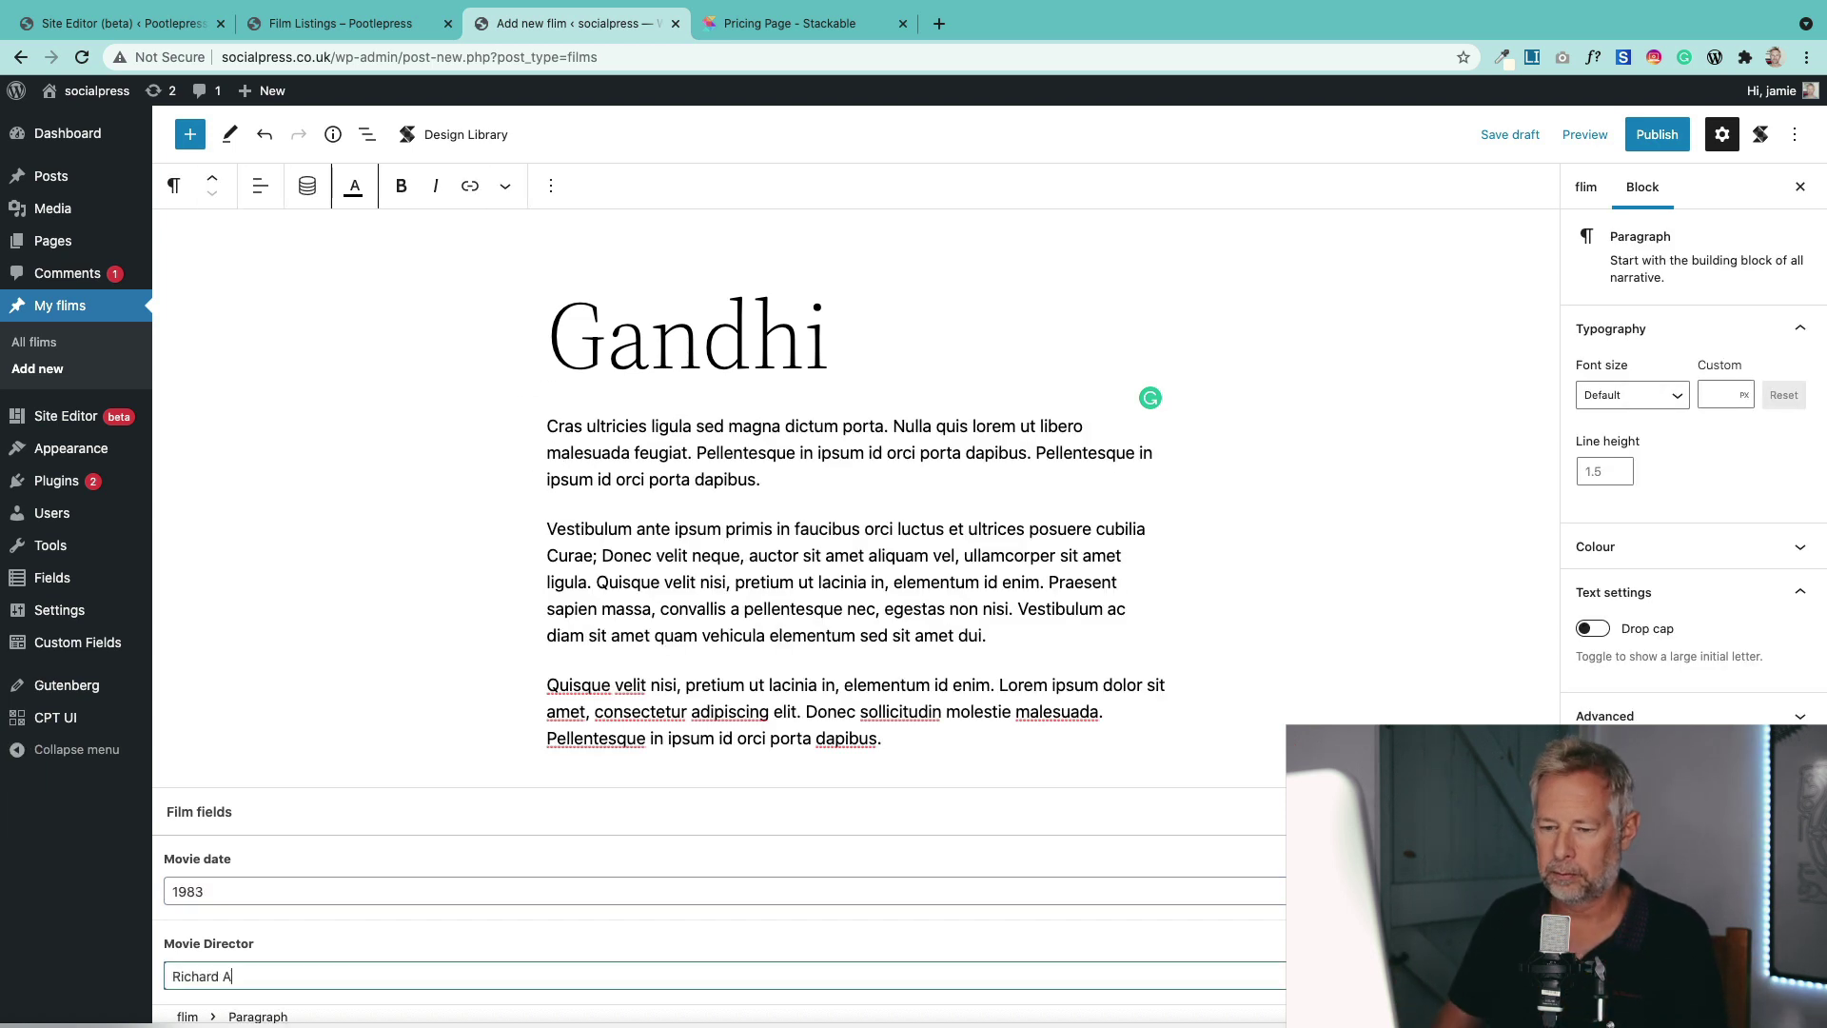
Step: Publish the Gandhi entry
click(1586, 186)
click(1672, 876)
click(177, 167)
click(109, 328)
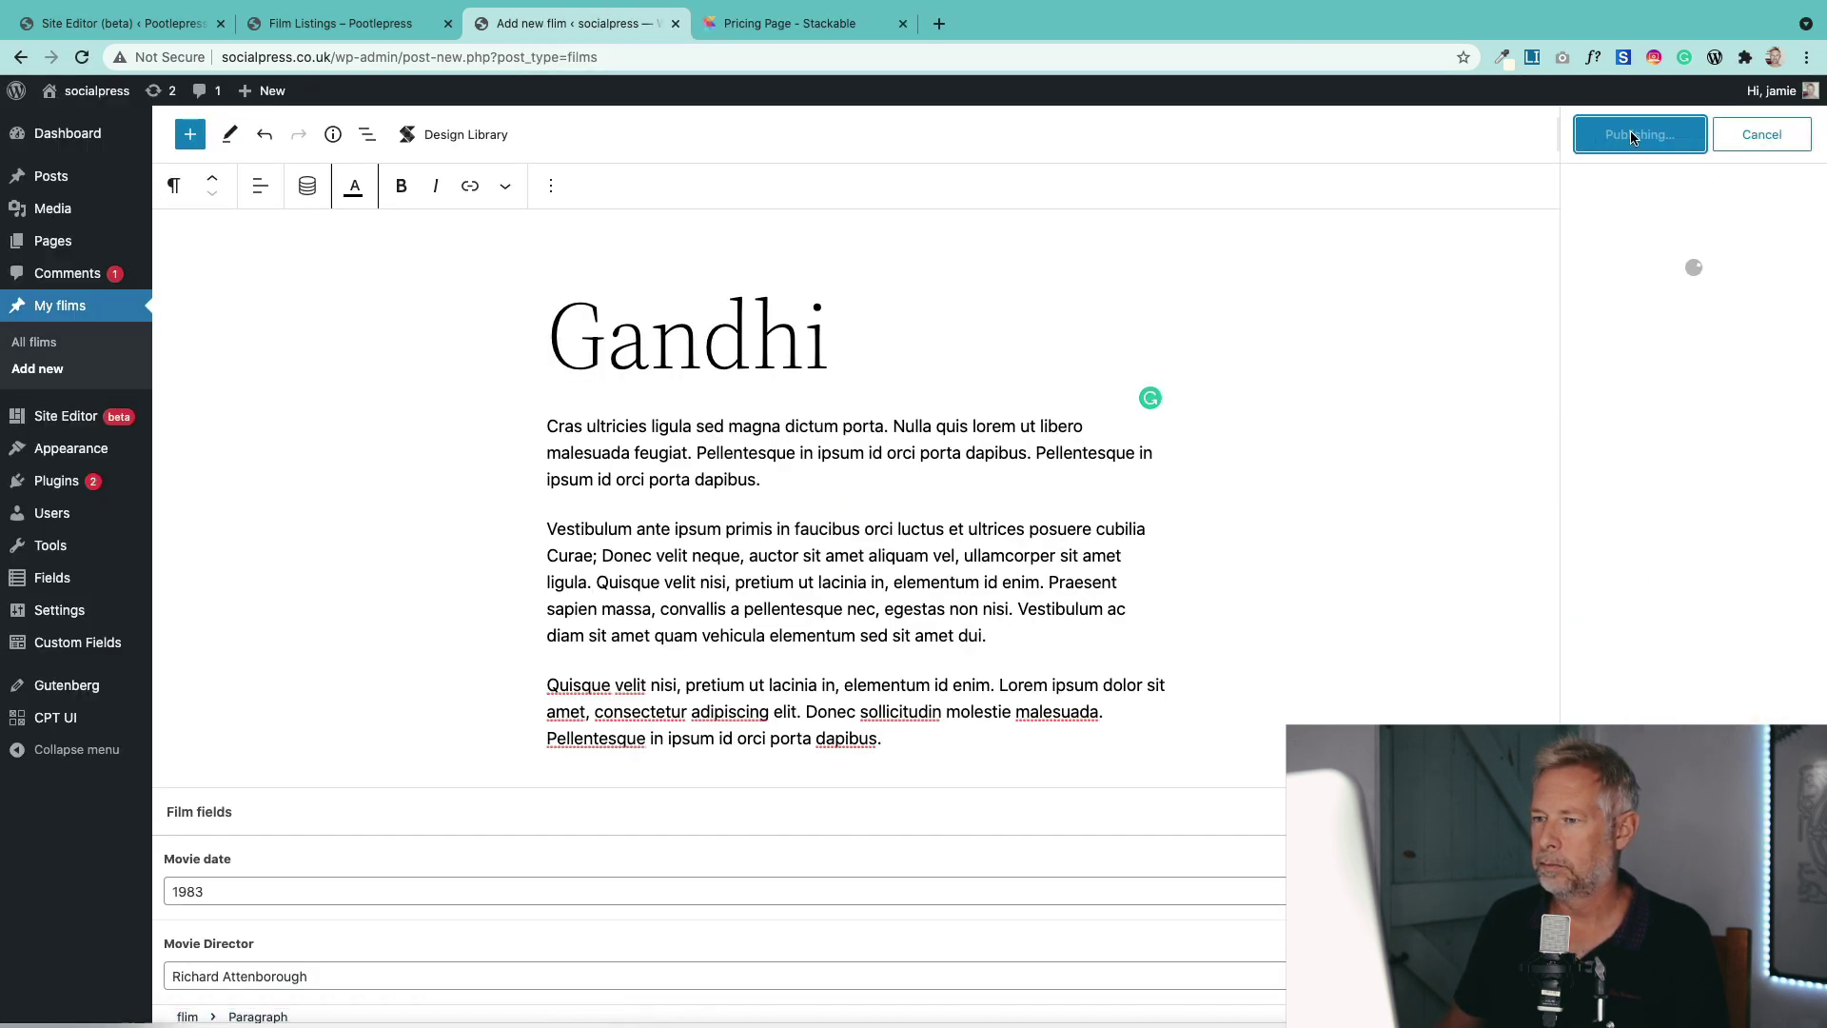
click(1631, 136)
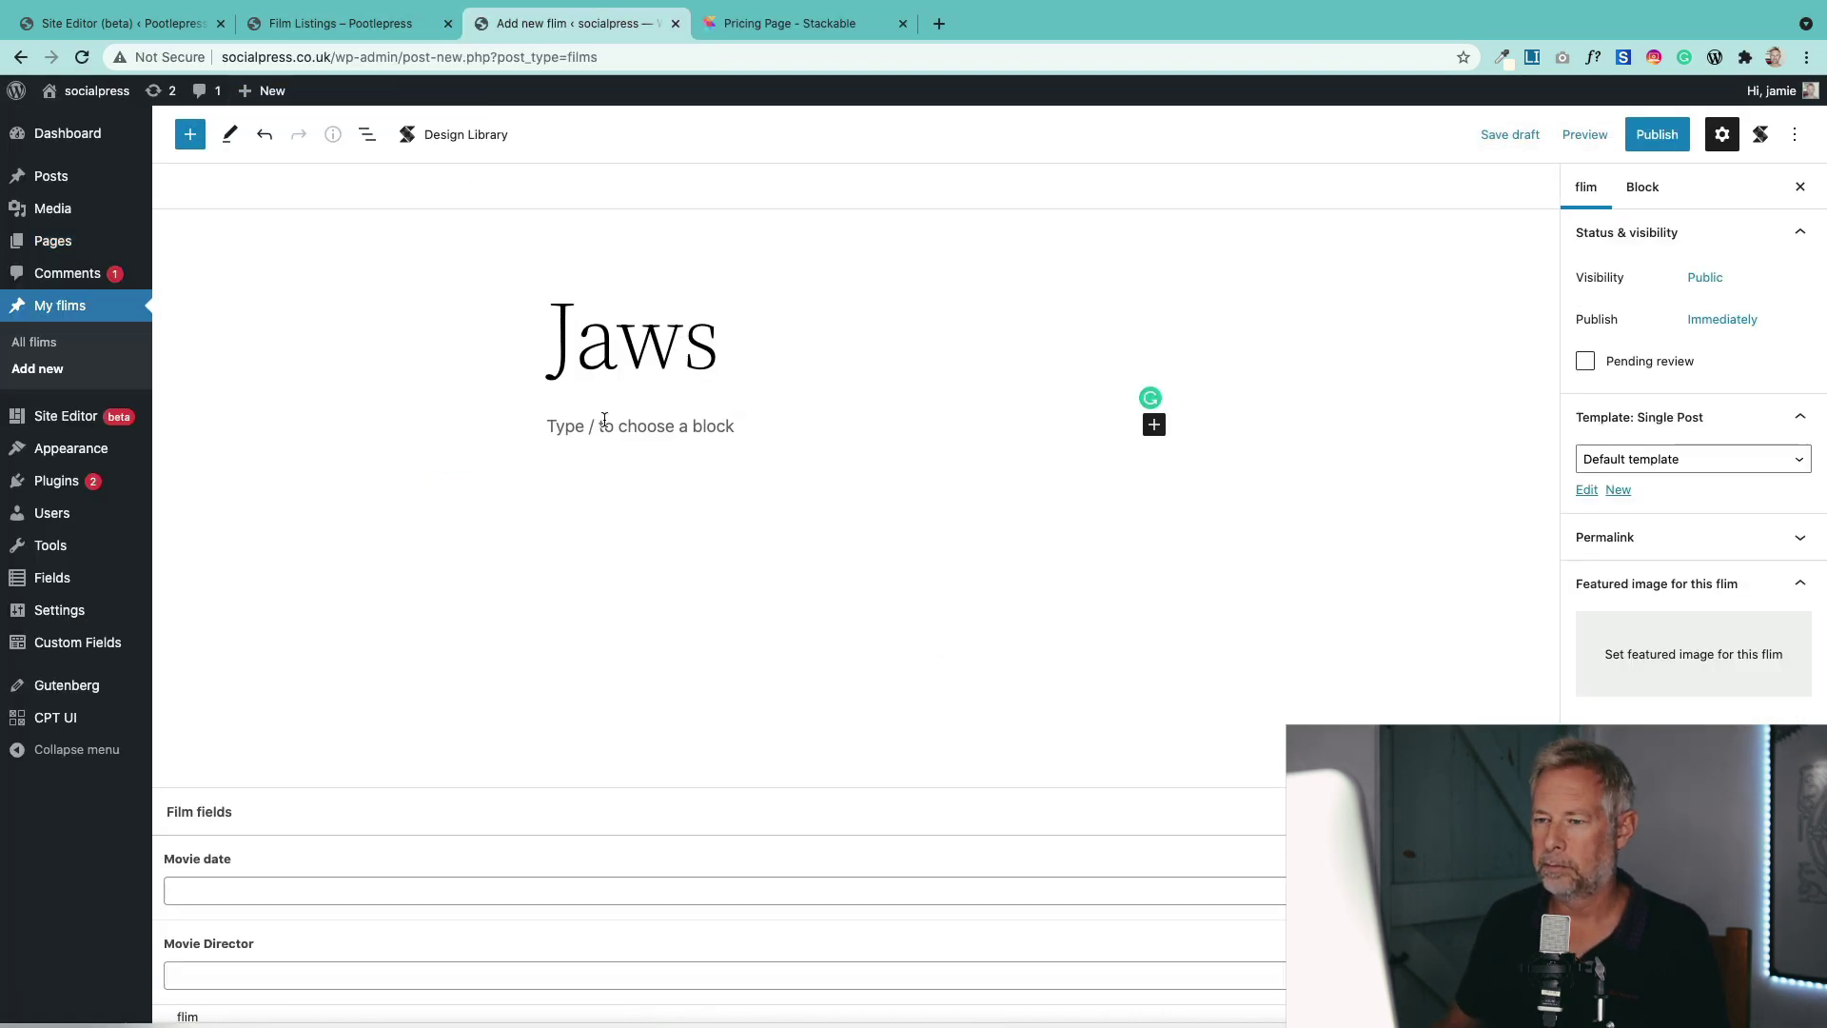
Step: Fill the Jaws entry with lorem ipsum paragraphs, movie date 1983 and movie director Steven Spielberg, and publish it
click(680, 427)
text(Cras ultricies ligula sed magna dictum porta. Nulla quis lorem ut libero malesuada feugiat. Pellentesque in ipsum id orci porta dapibus. Pellentesque in ipsum id orci porta dapibus. Vestibulum ante ipsum primis in faucibus orci luctus et ultrices posuere cubilia Curae; Donec velit neque, auctor sit amet aliquam vel, ullamcorper sit amet ligula. Quisque velit nisi, pretium ut lacinia in, elementum id enim. Praesent sapien massa, convallis a pellentesque nec, egestas non nisi. Vestibulum ac diam sit amet quam vehicula elementum sed sit amet dui. Quisque velit nisi, pretium ut lacinia in, elementum id enim. Lorem ipsum dolor sit amet, consectetur adipiscing elit. Donec sollicitudin molestie malesuada. Pellentesque in ipsum id orci porta dapibus.)
click(181, 891)
text(1983)
key(Tab)
text(Steven Spielberg)
click(1585, 187)
click(1693, 654)
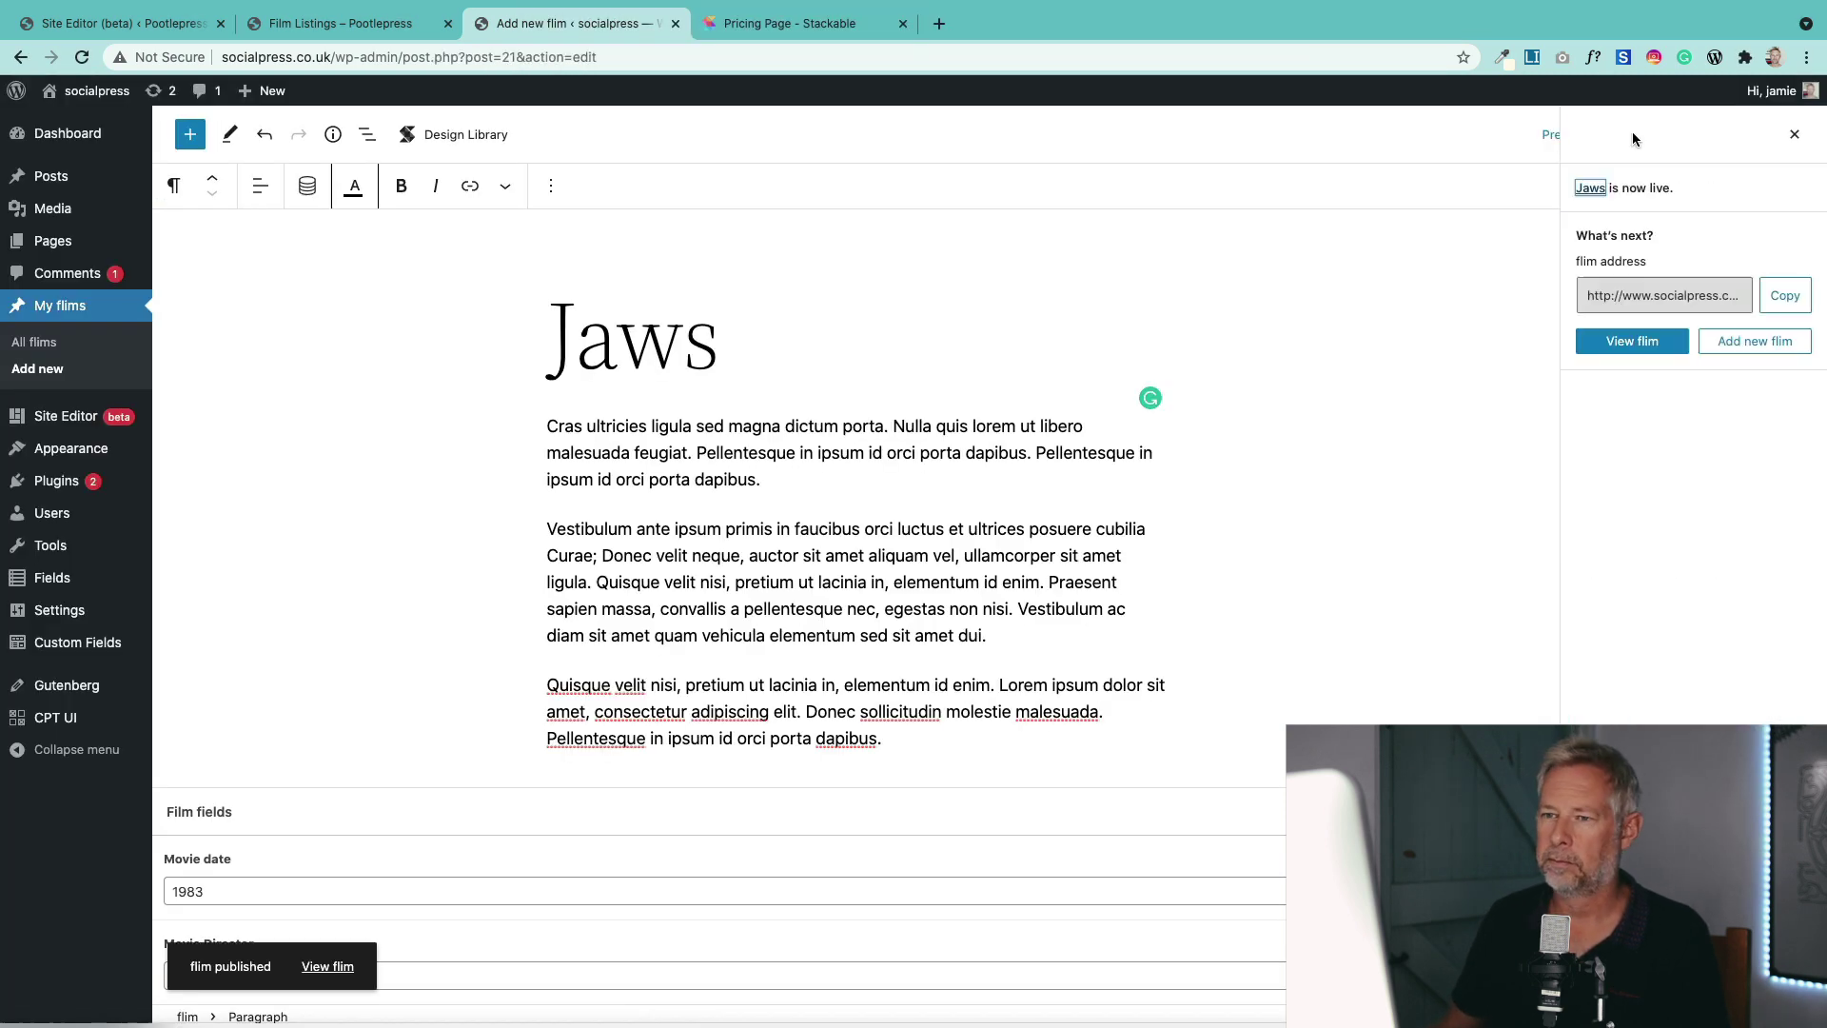
Step: Create a new template titled "Film Listings Template" and publish it
mouse_move(92, 448)
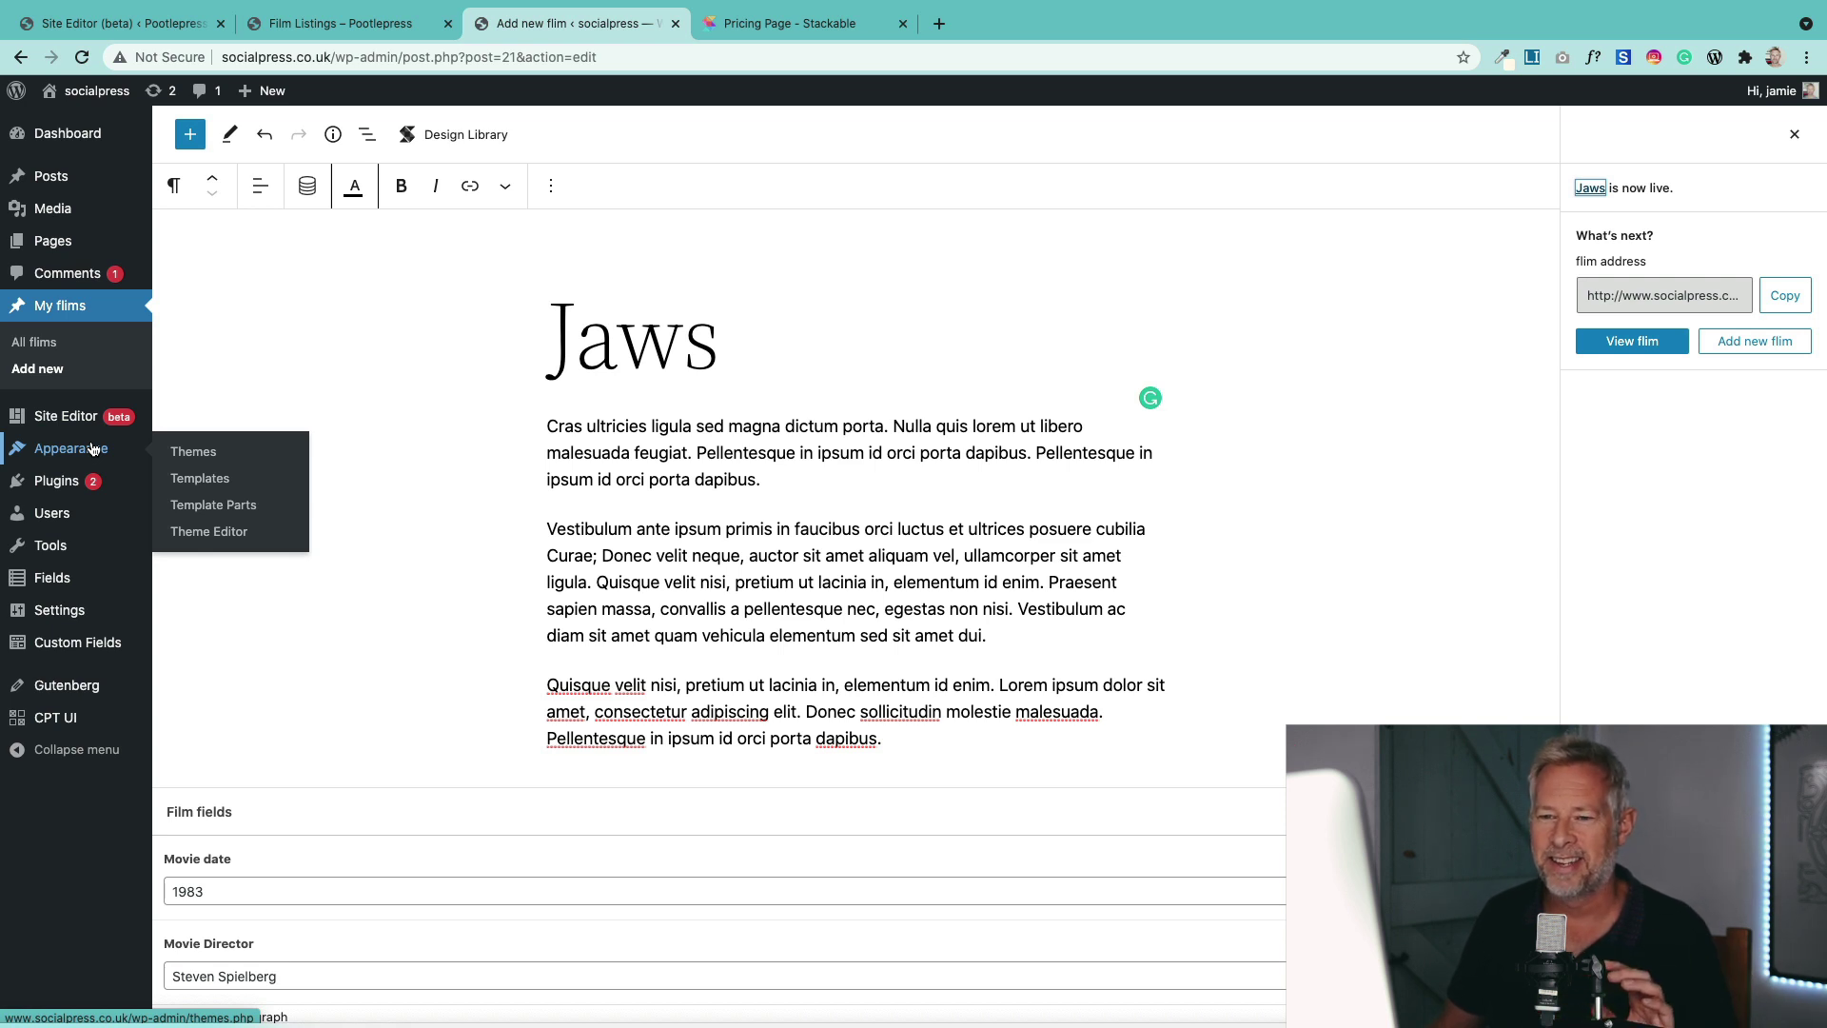
click(209, 478)
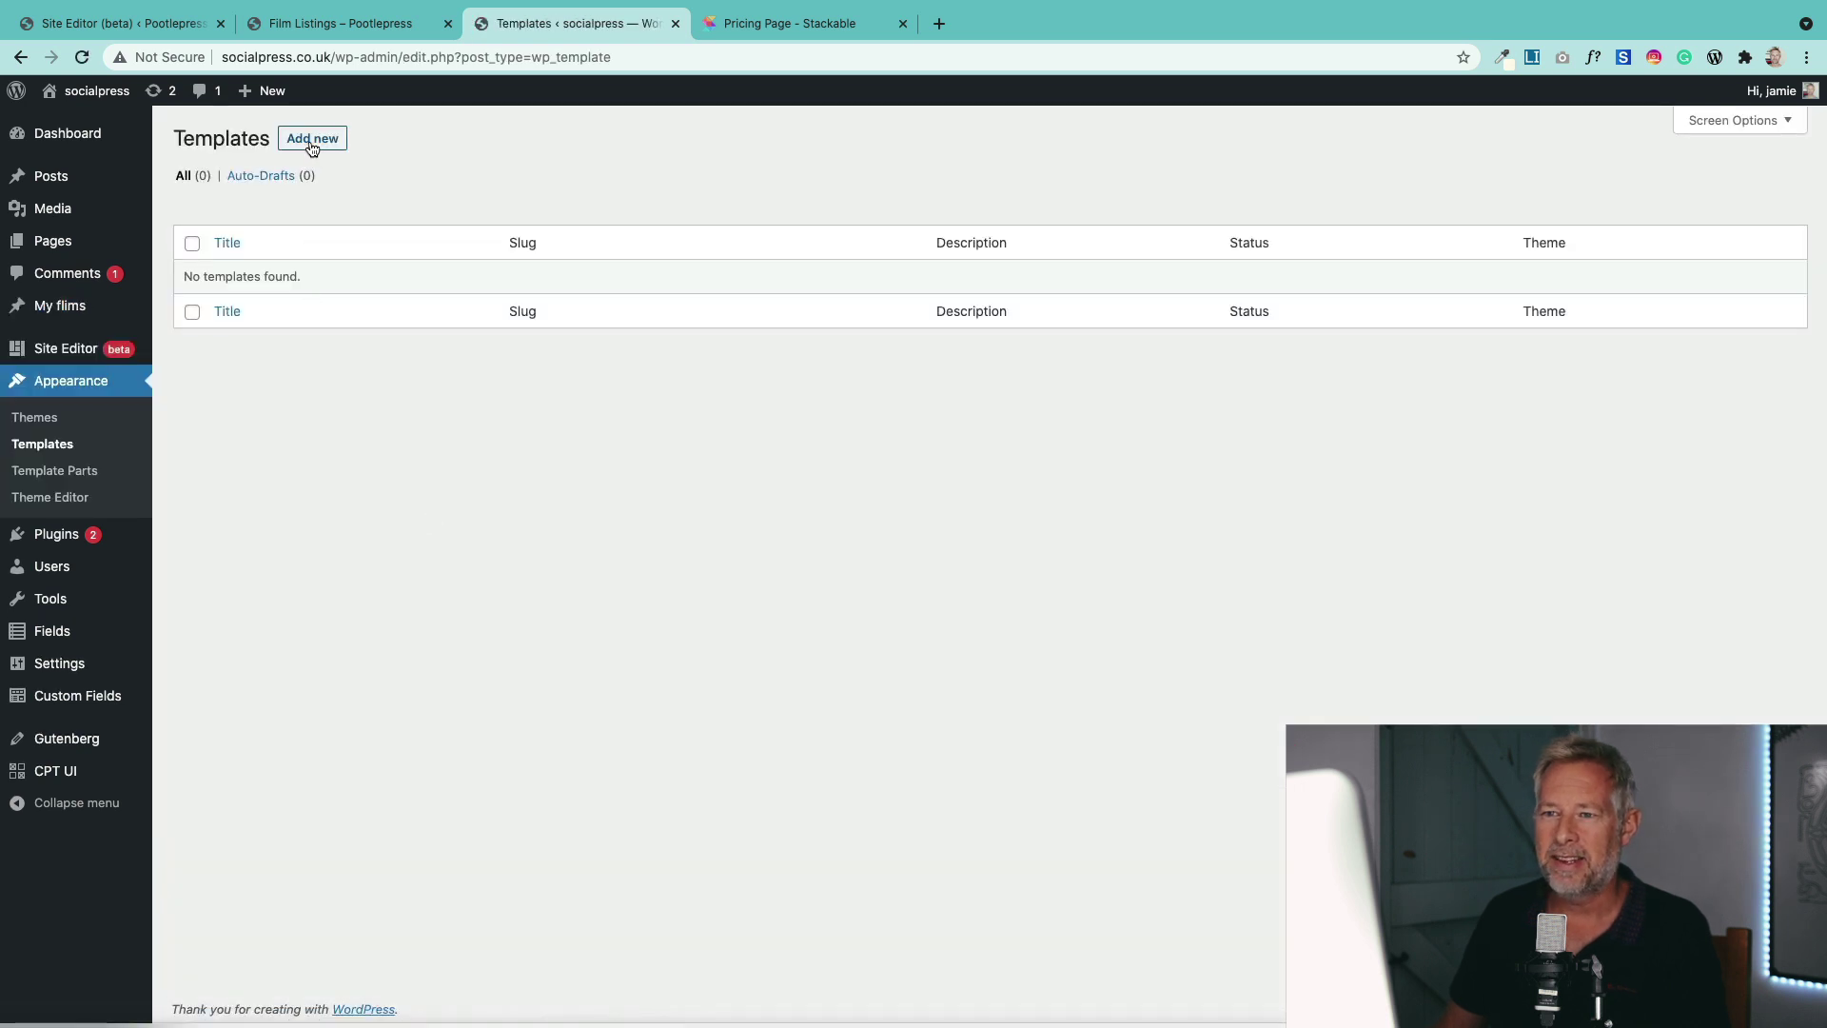
click(312, 139)
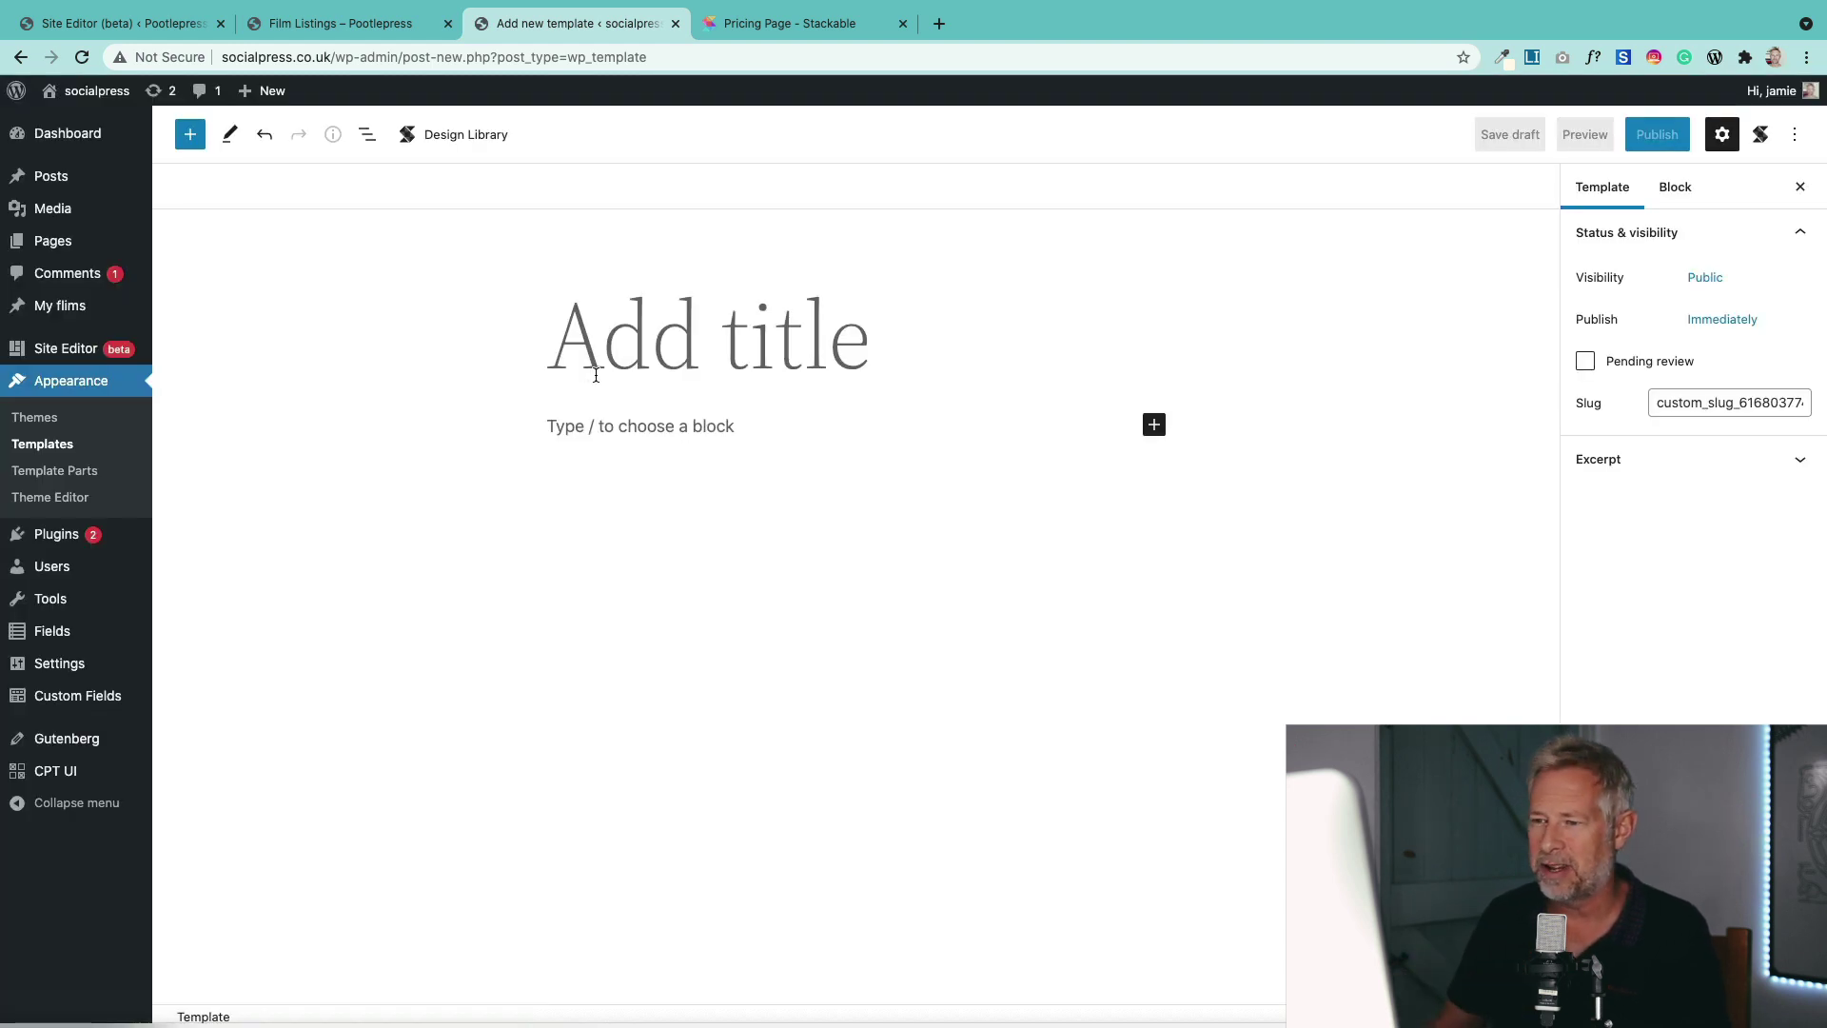
click(615, 357)
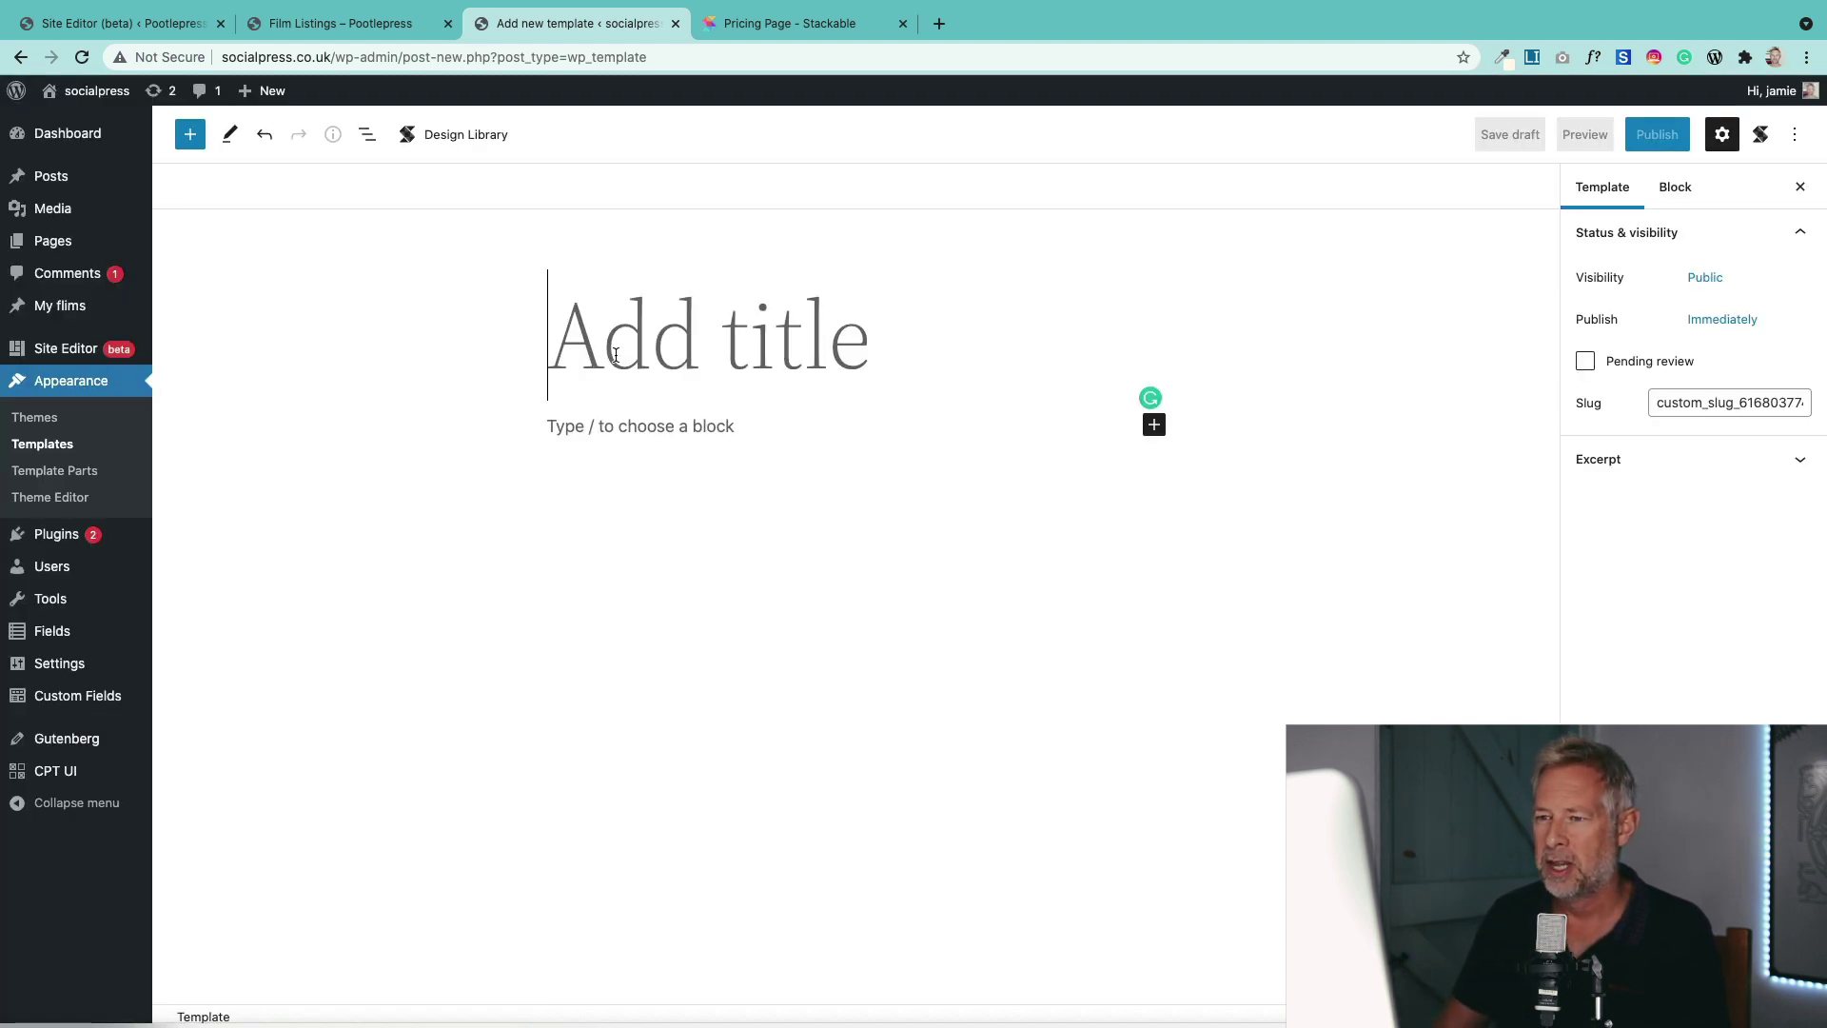
text(L)
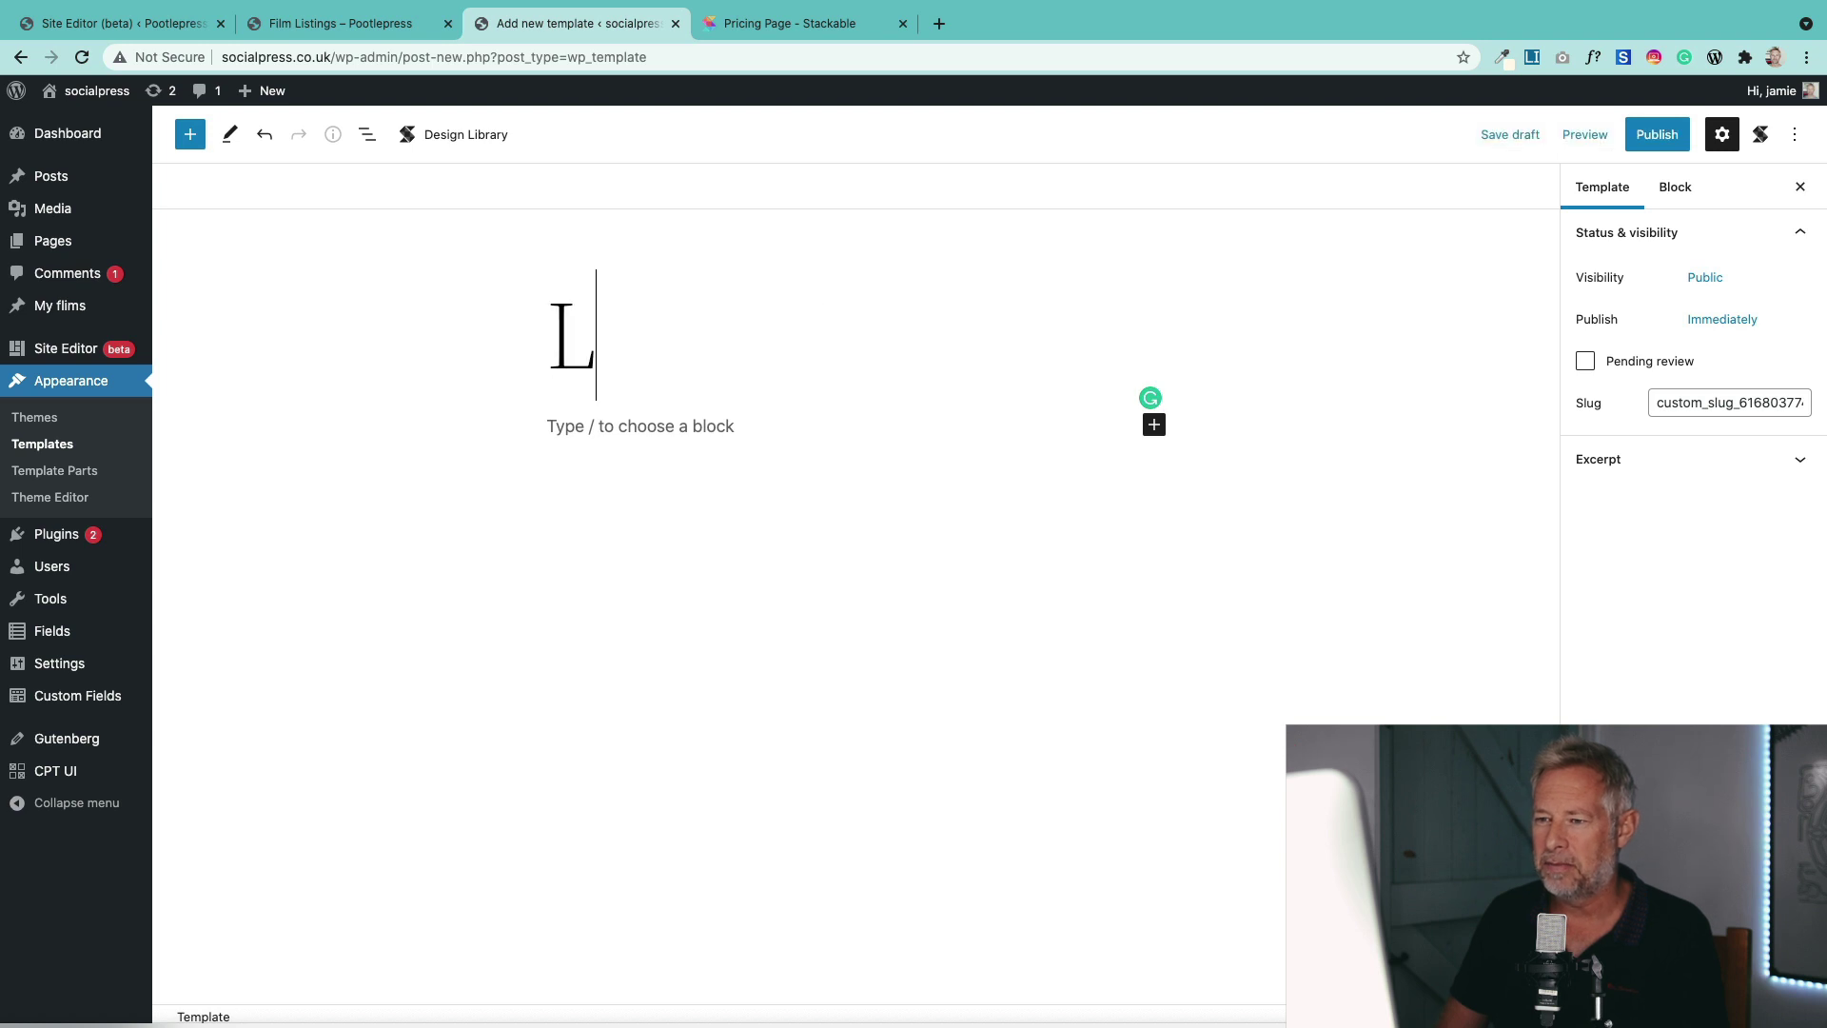
key(BackSpace)
text(Film )
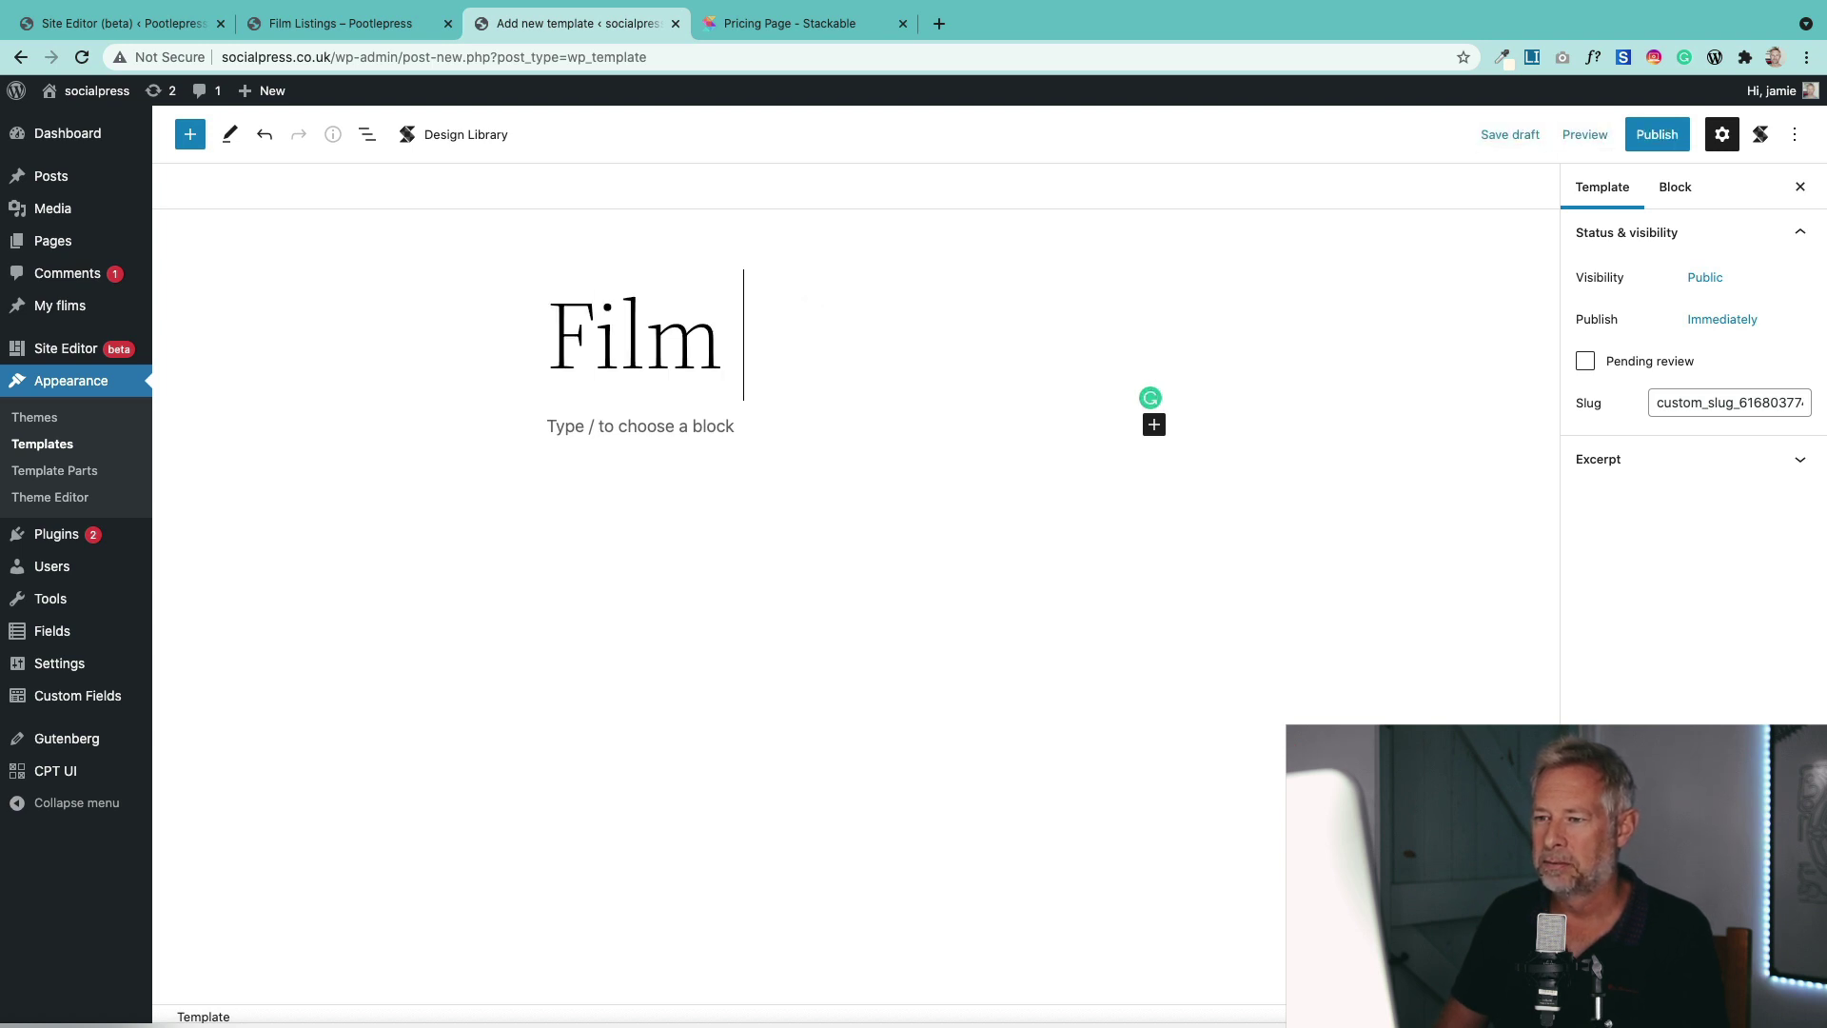
text(Listings Template)
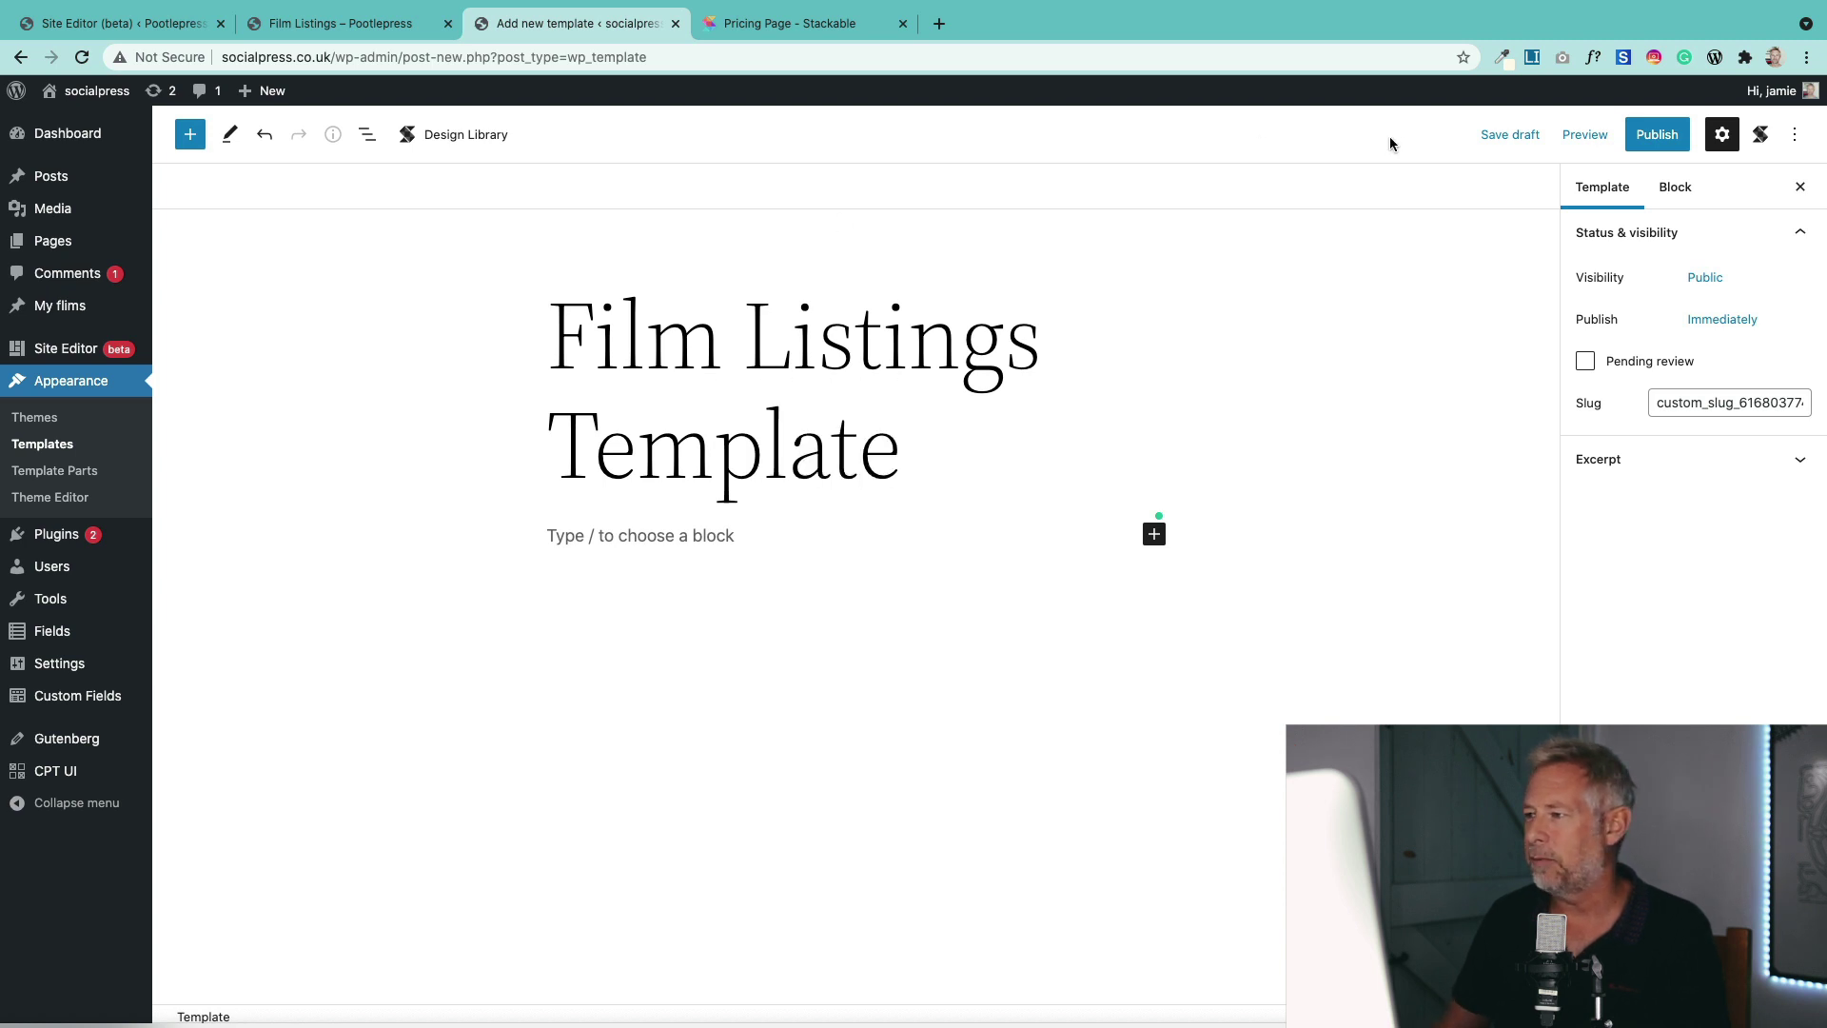
click(1644, 139)
click(1644, 139)
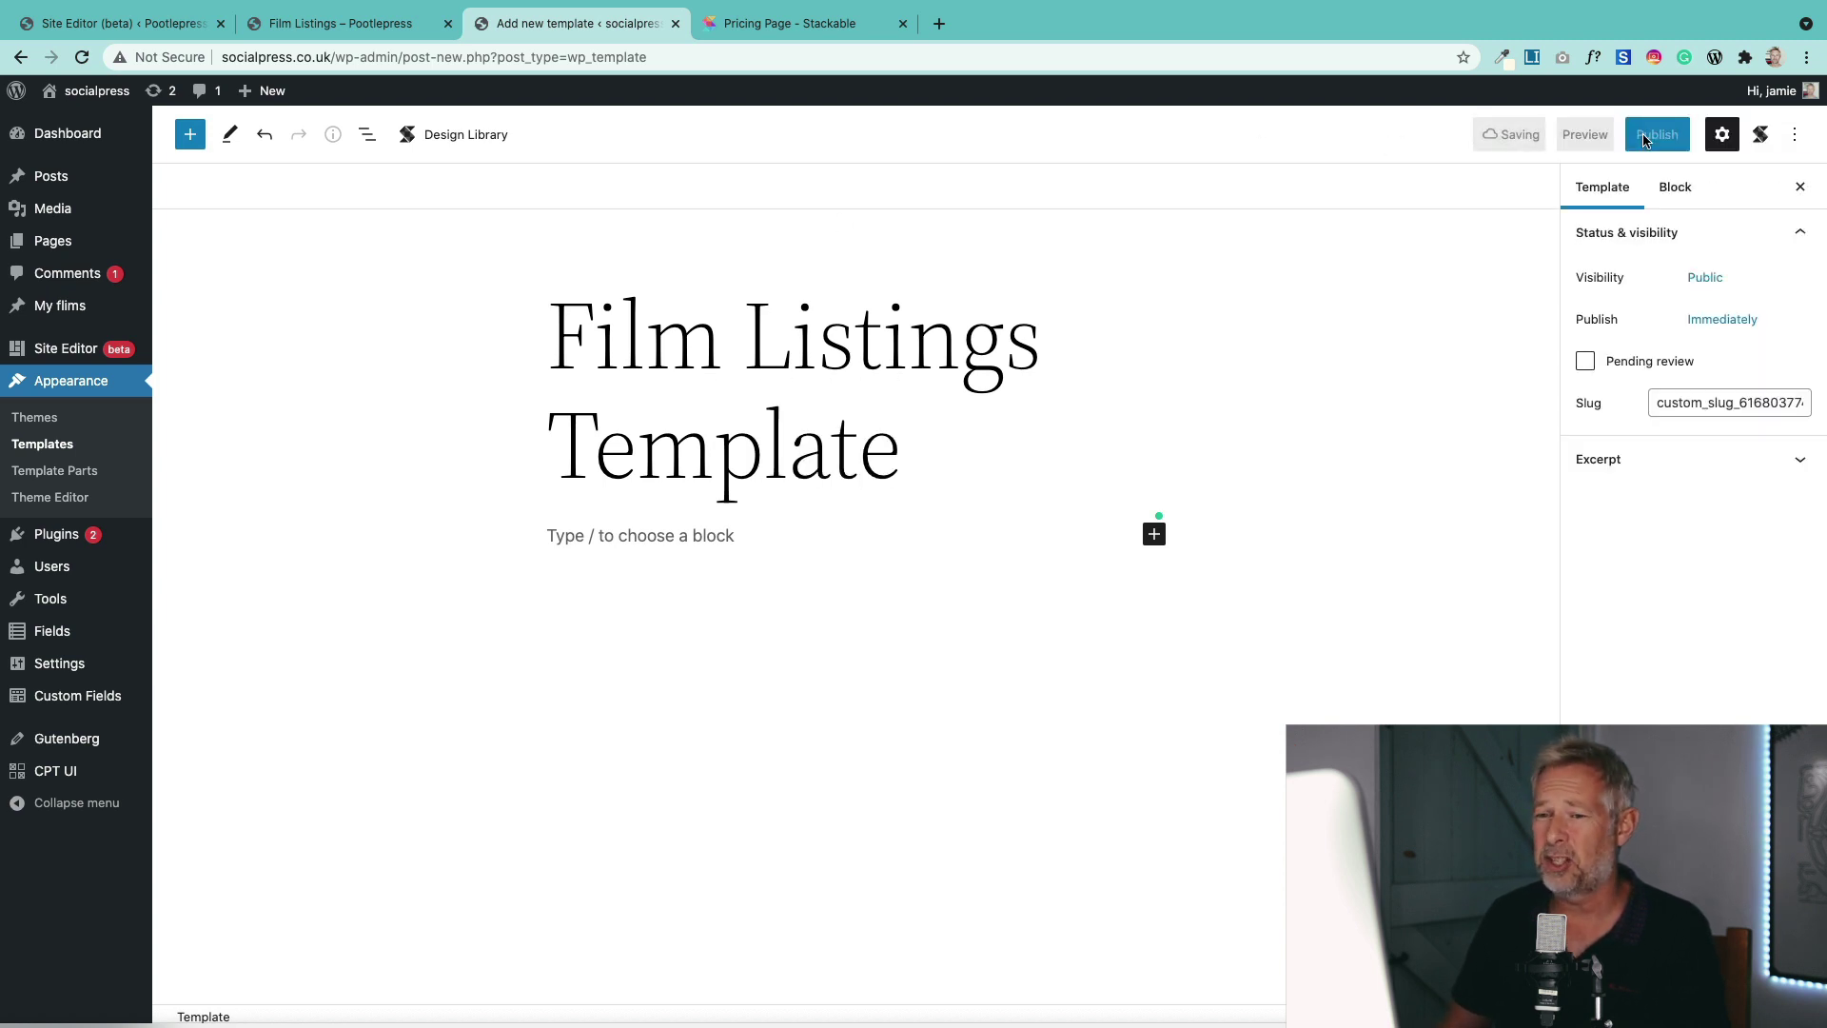
Step: Create a second template titled "Individual Film Review" and publish it
click(88, 444)
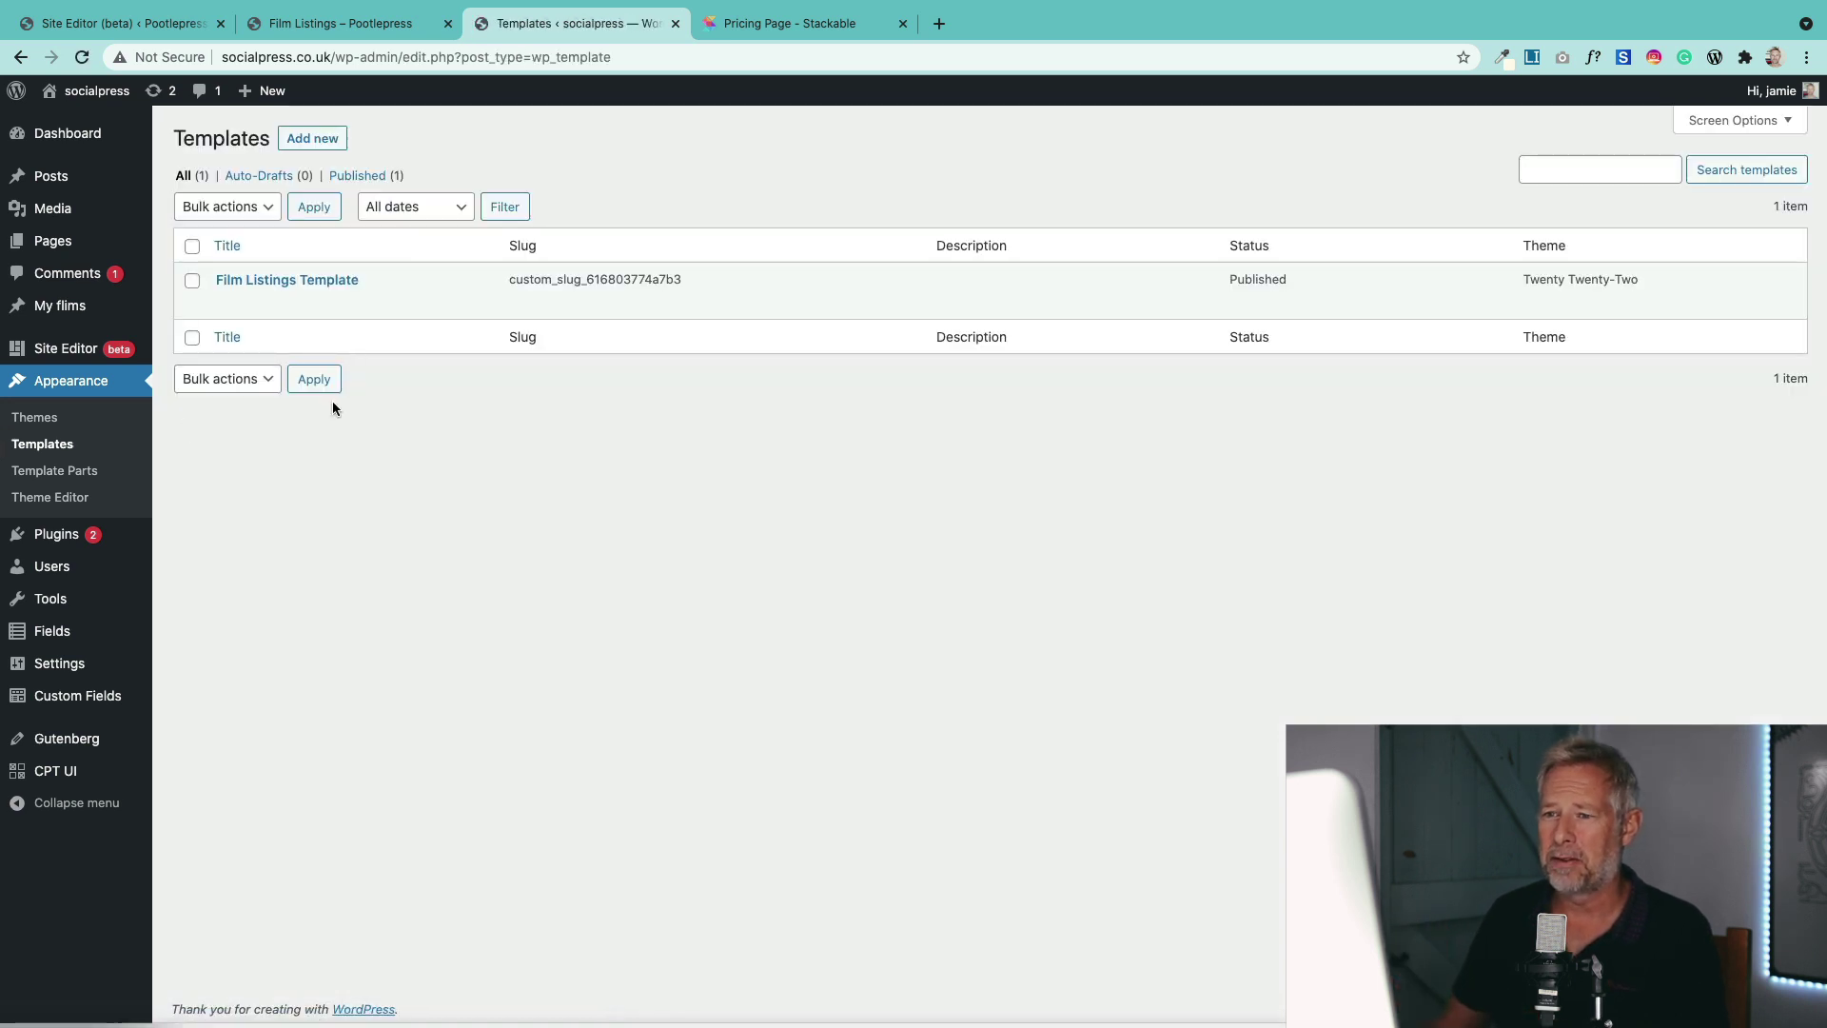
click(312, 138)
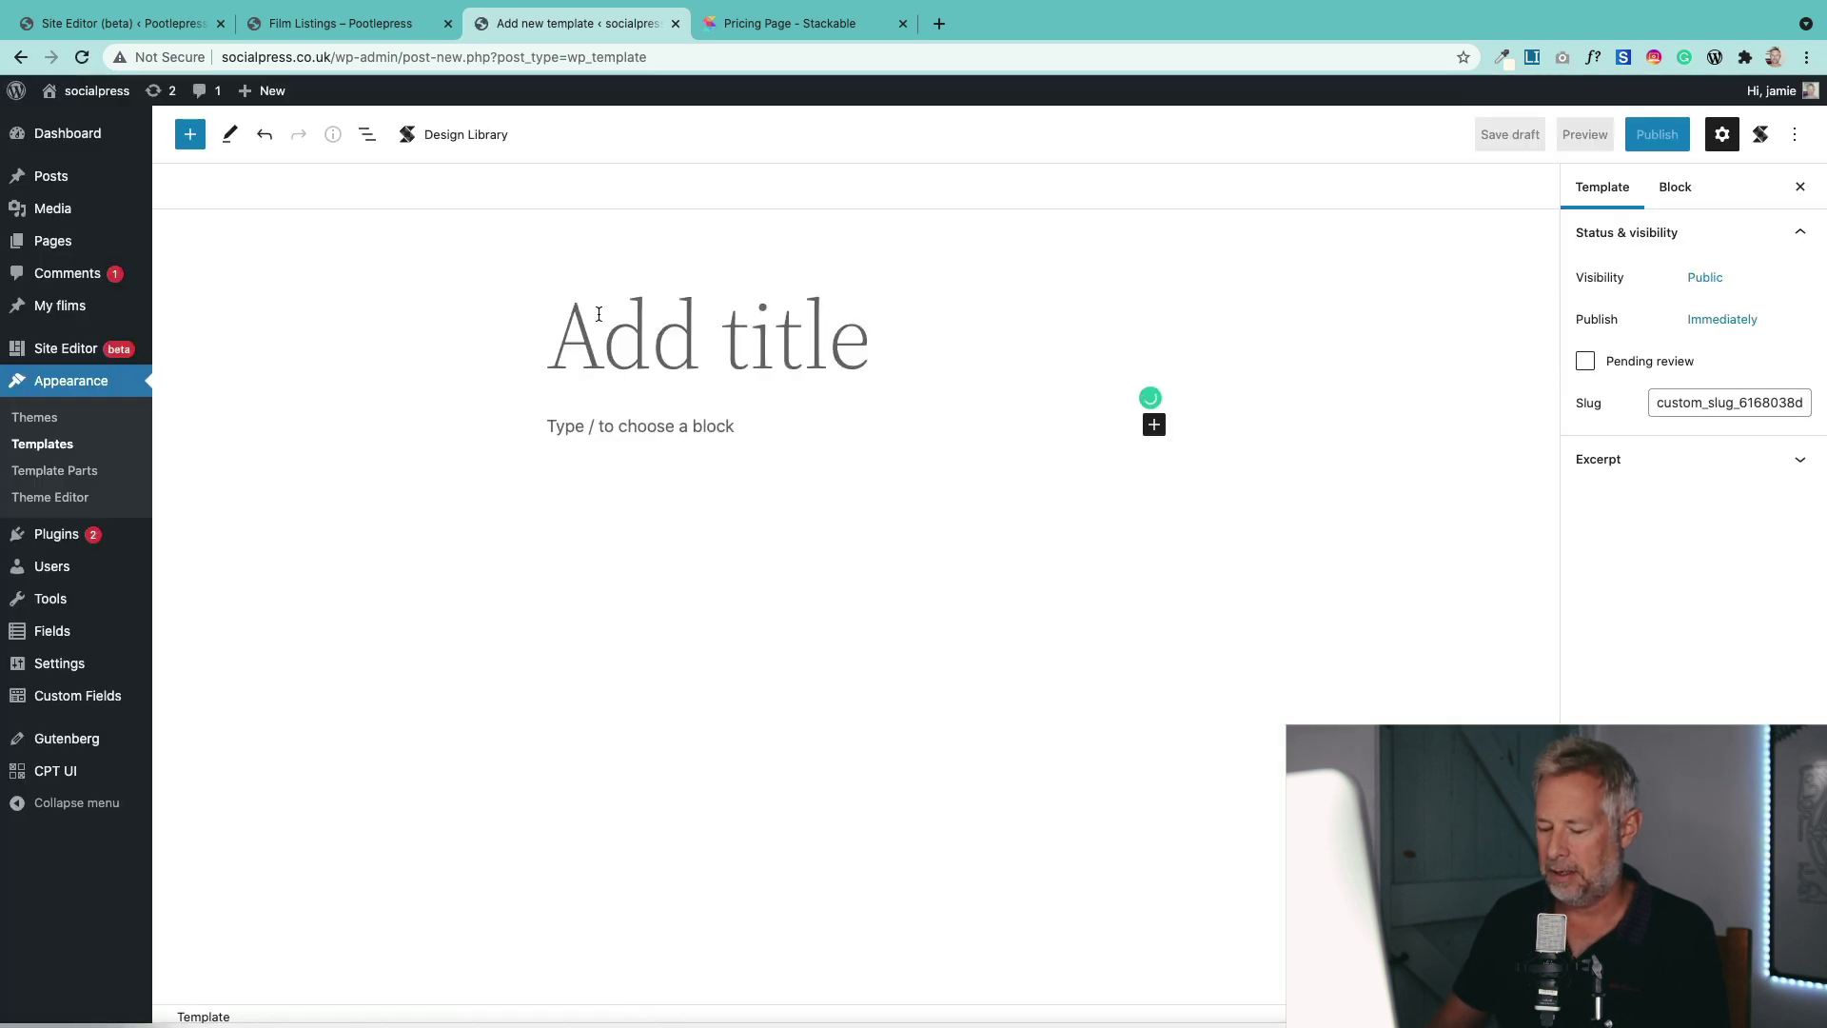
text(Indivi)
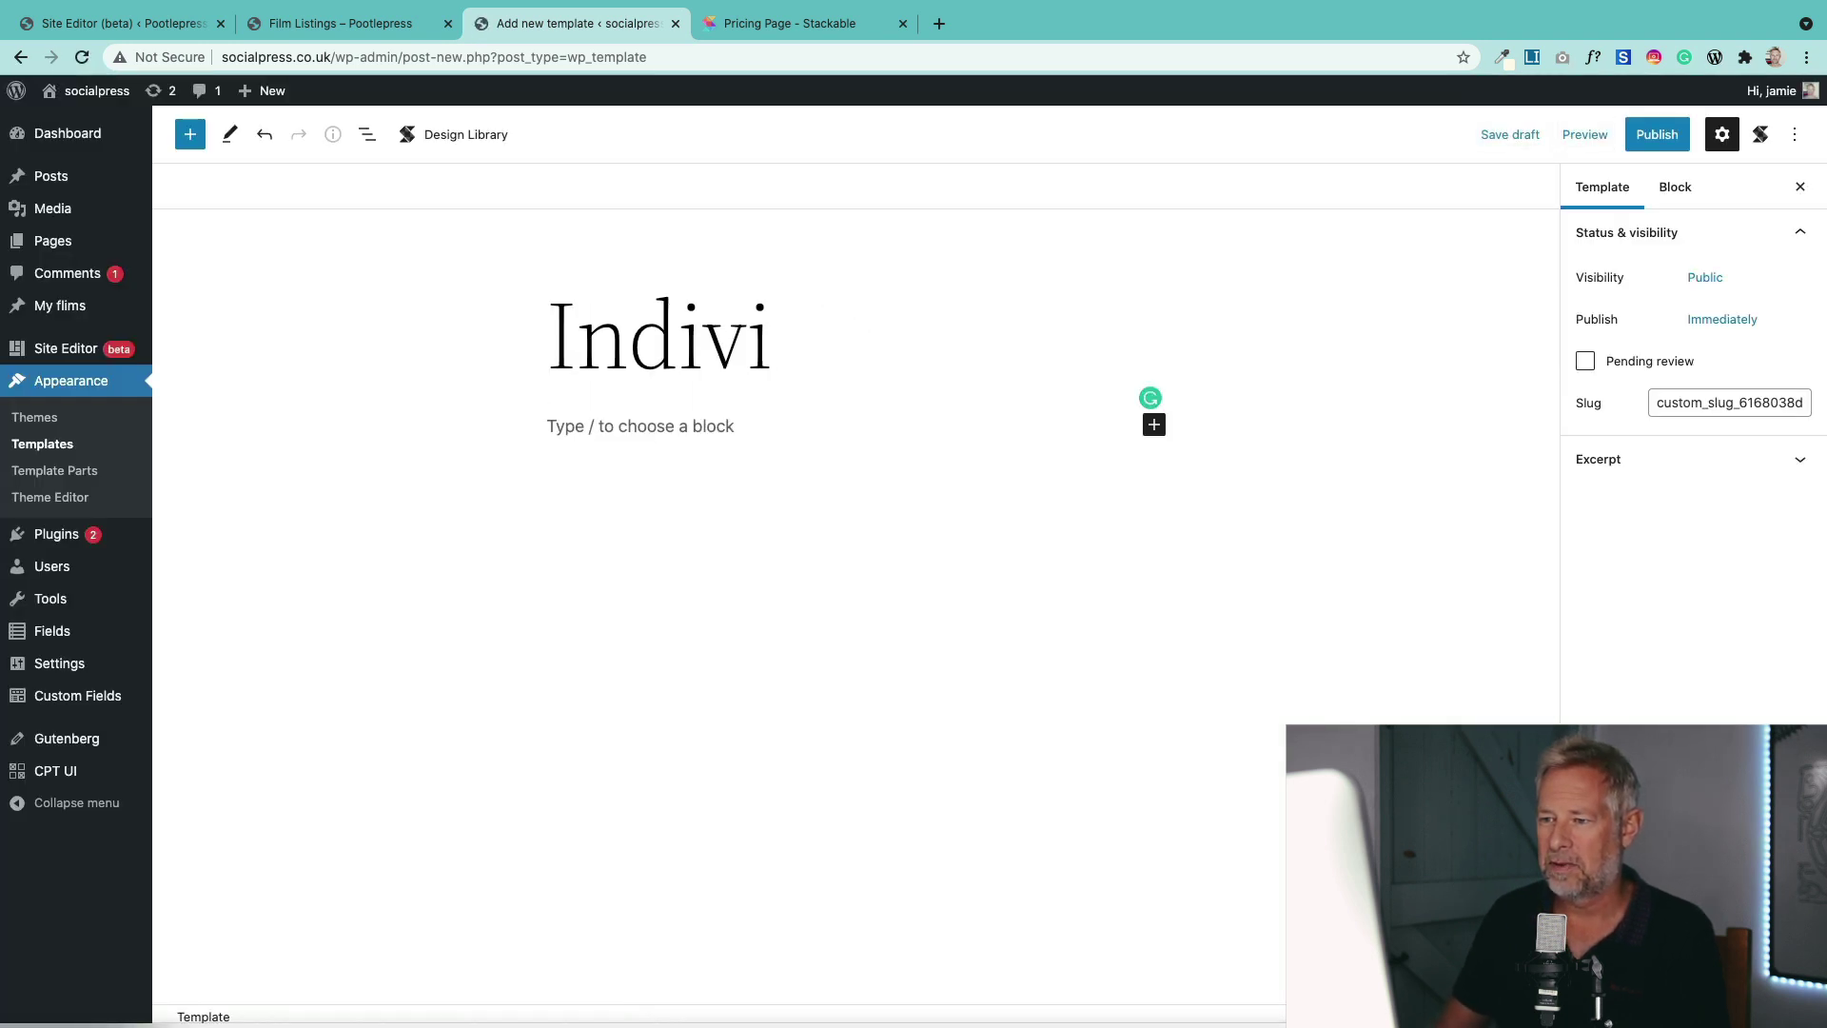
text(dual F)
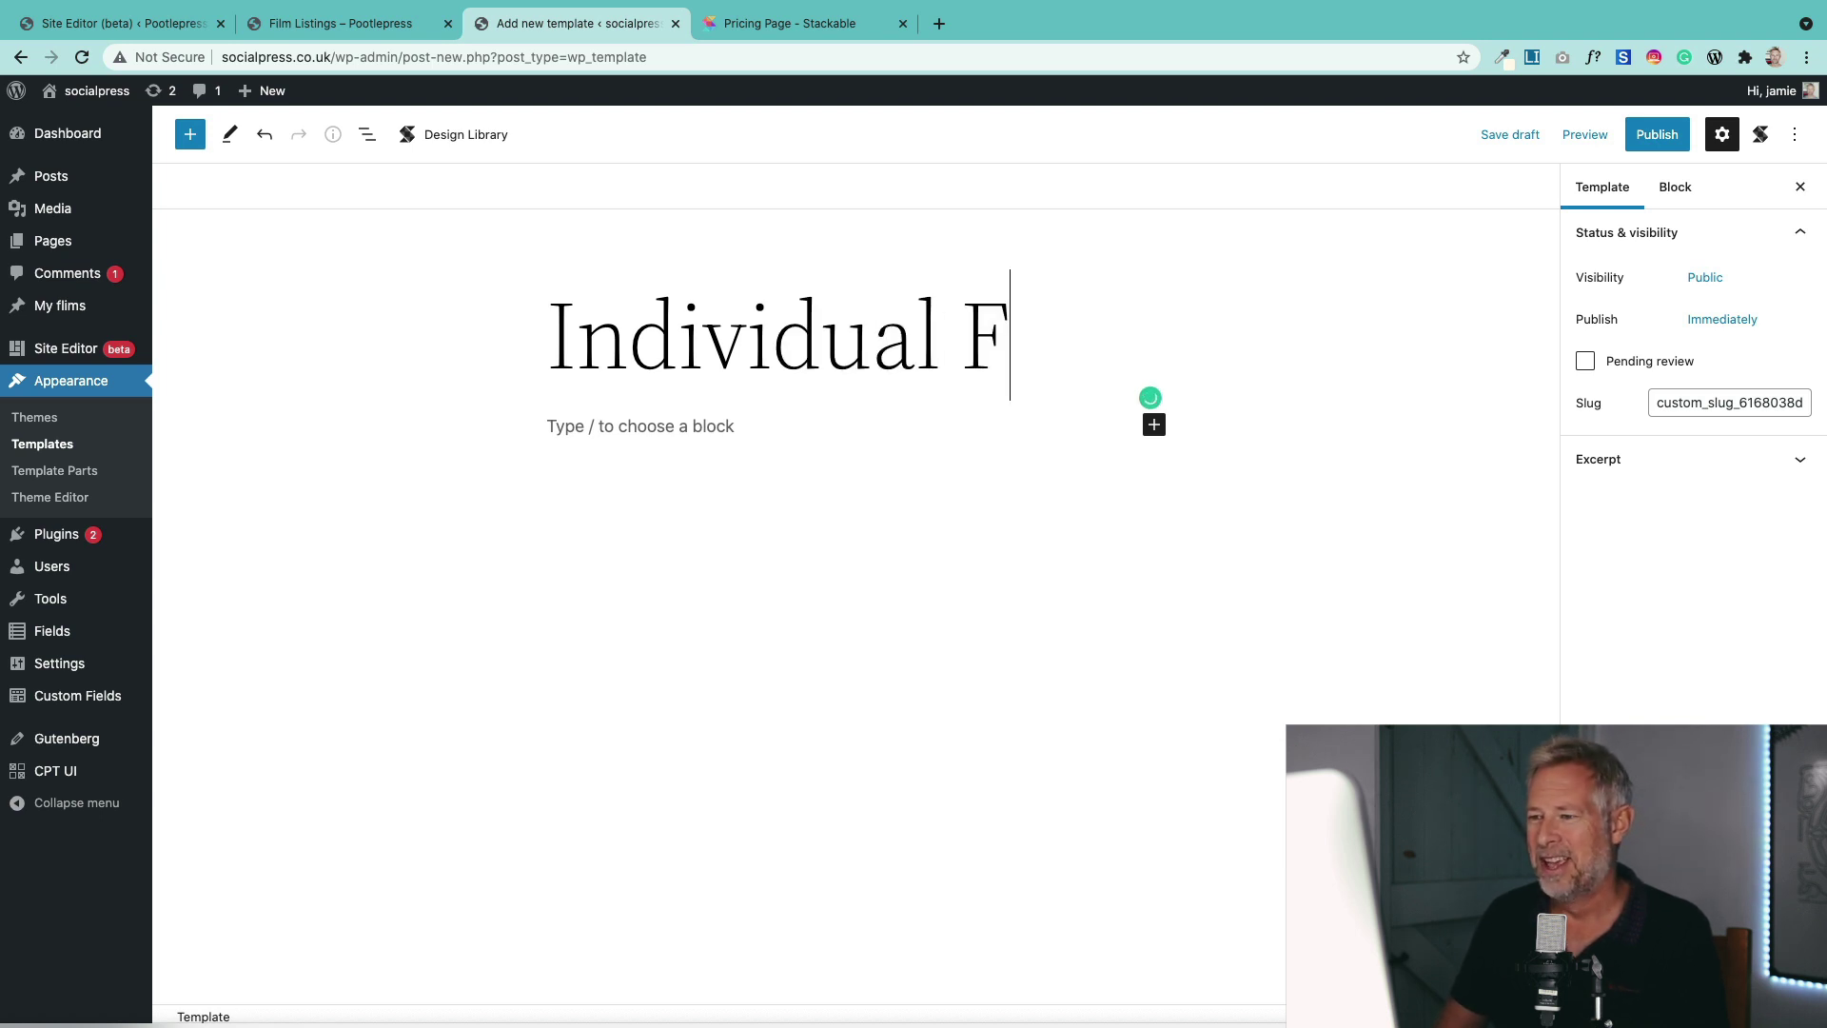
text(ilm Review)
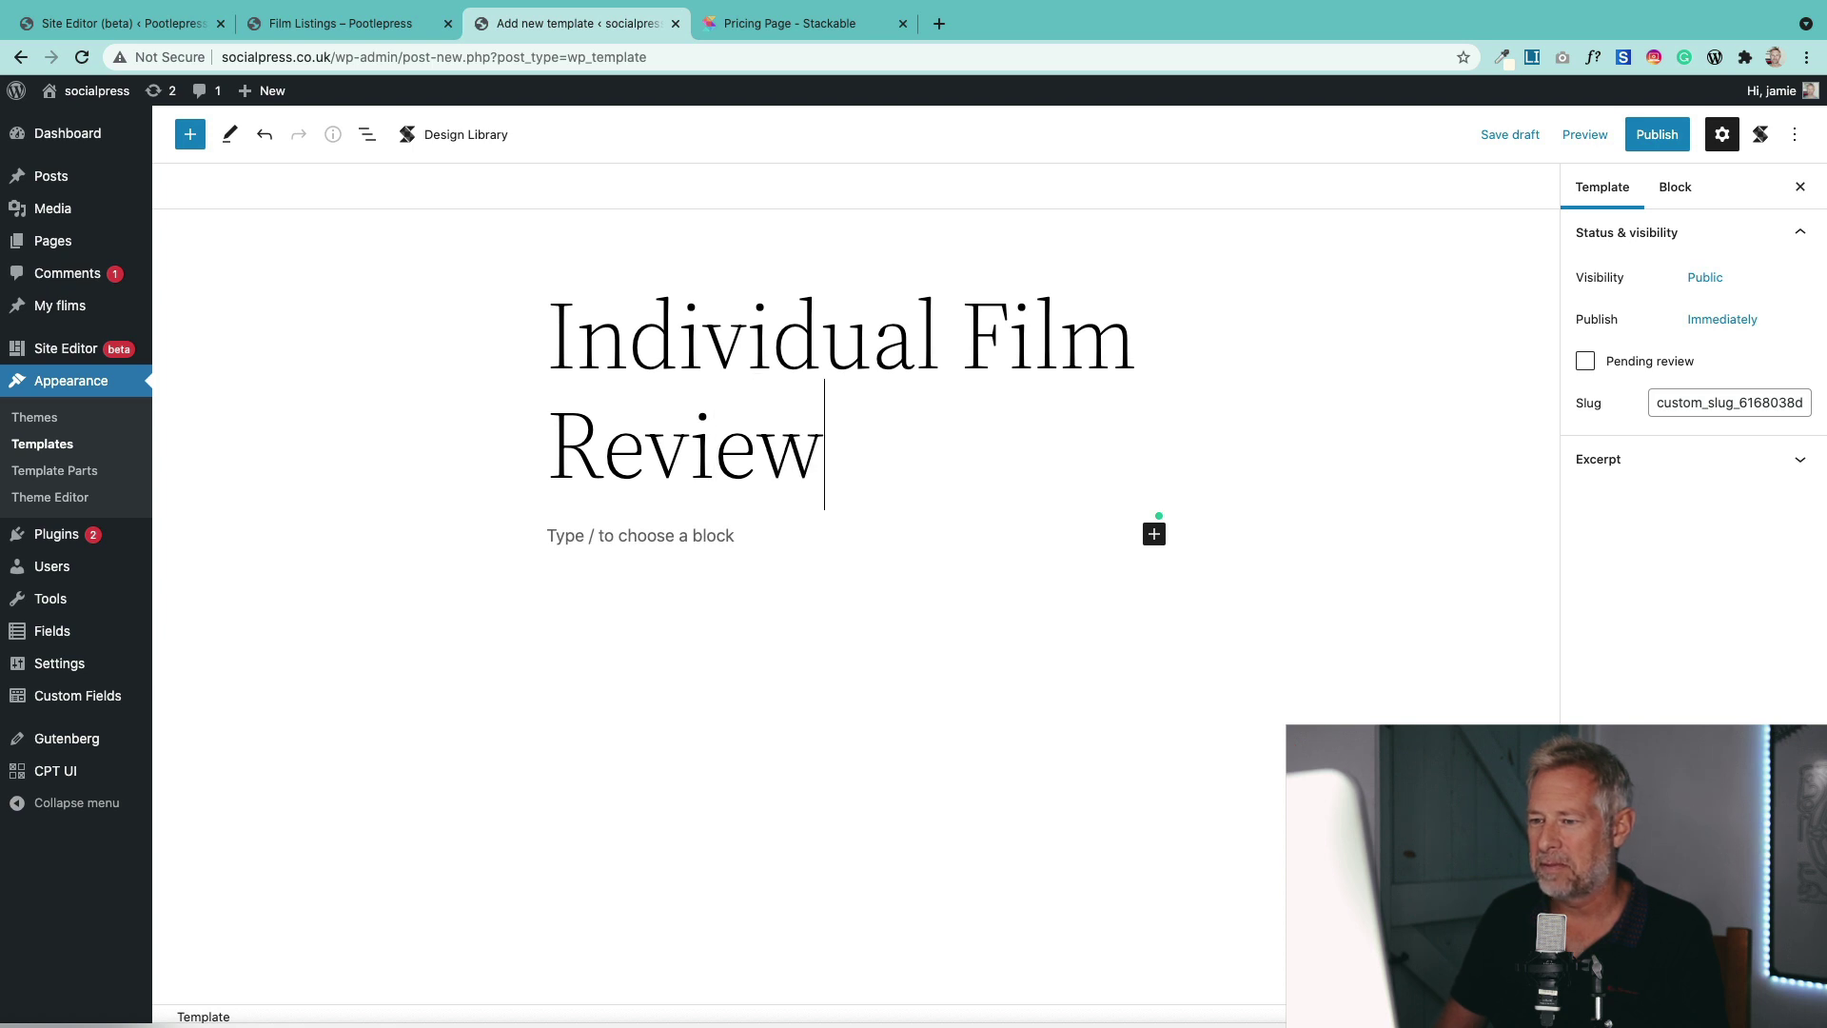
click(1657, 134)
click(1637, 133)
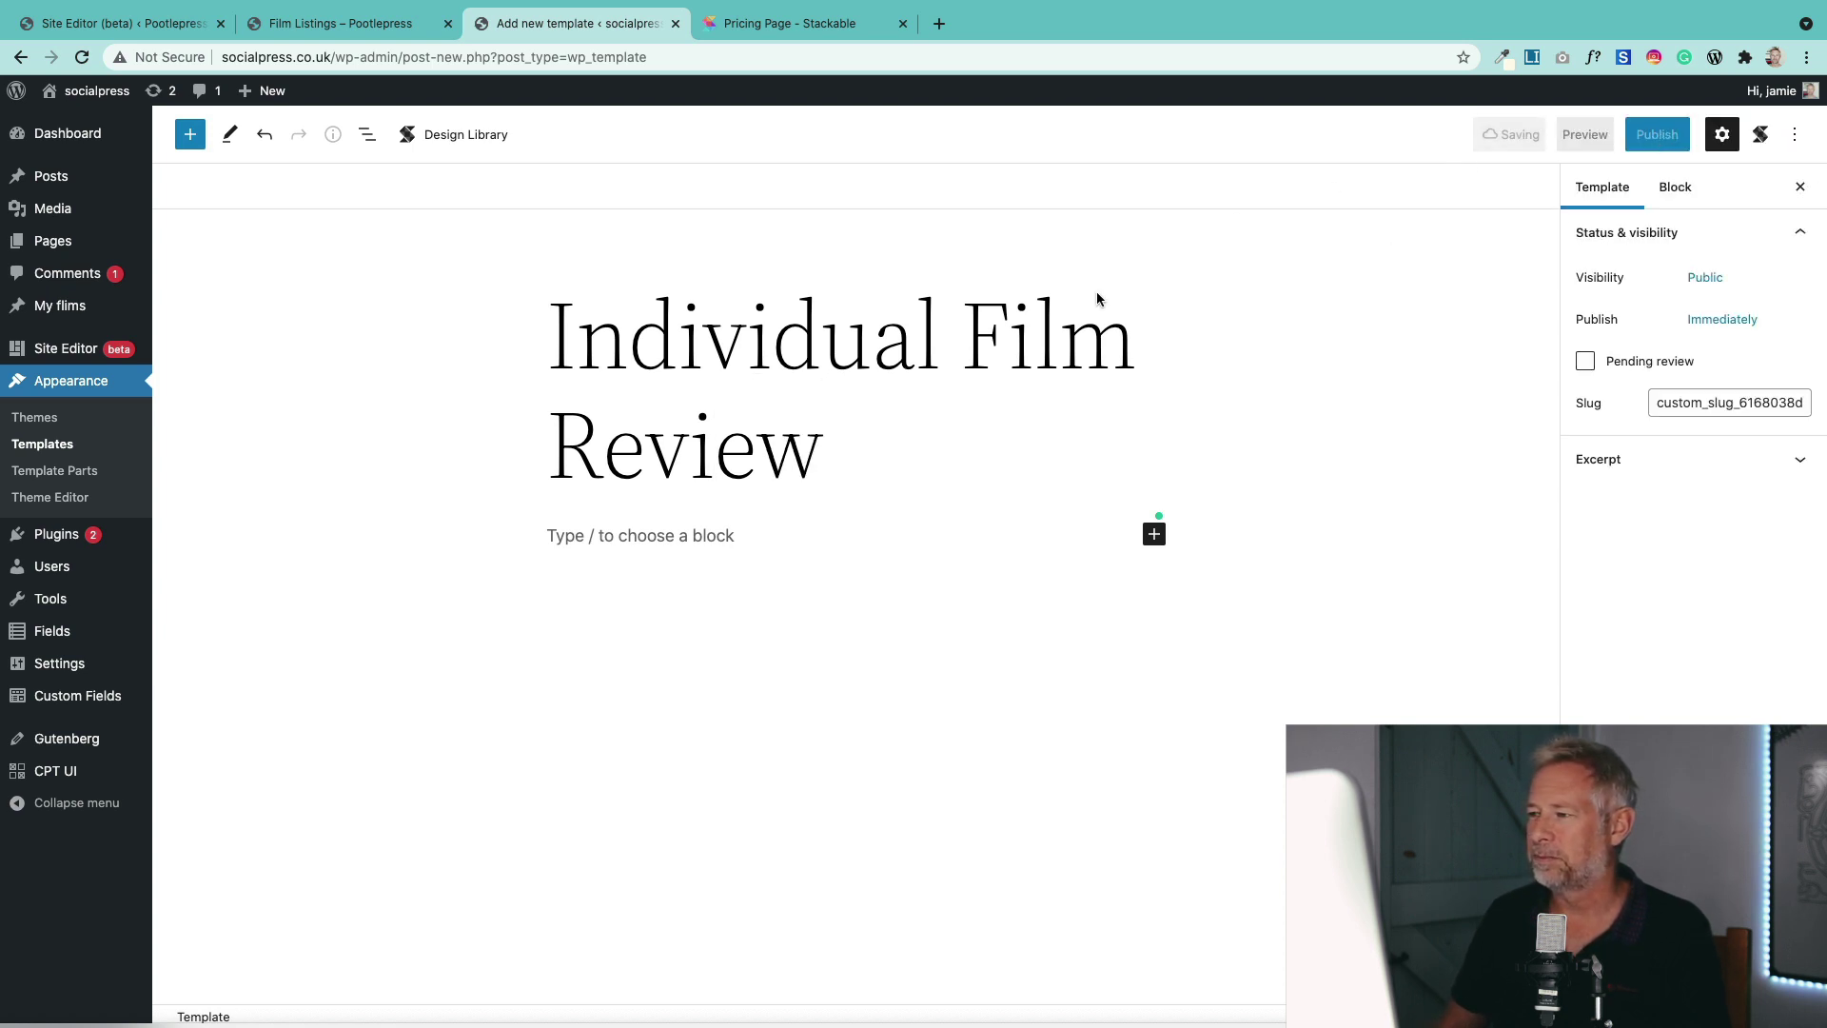
Step: Open the Film Listings Template from the general templates in the Site Editor
click(60, 350)
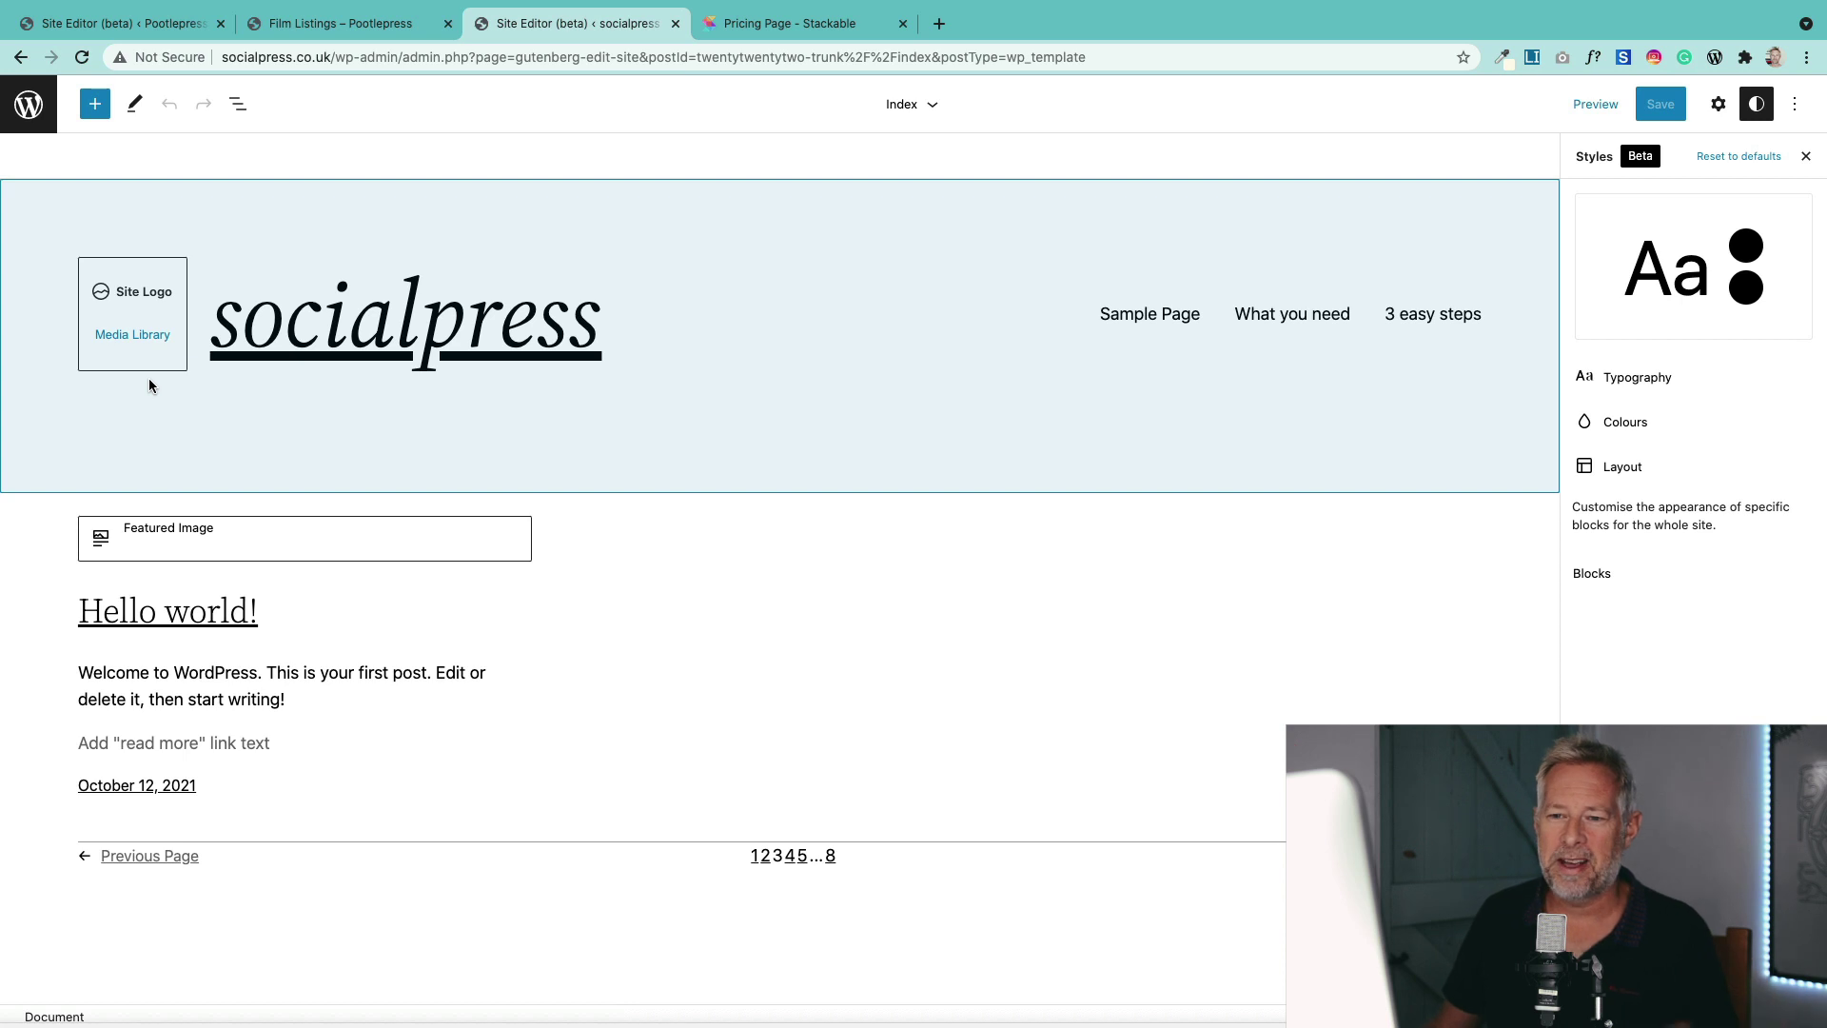
click(28, 104)
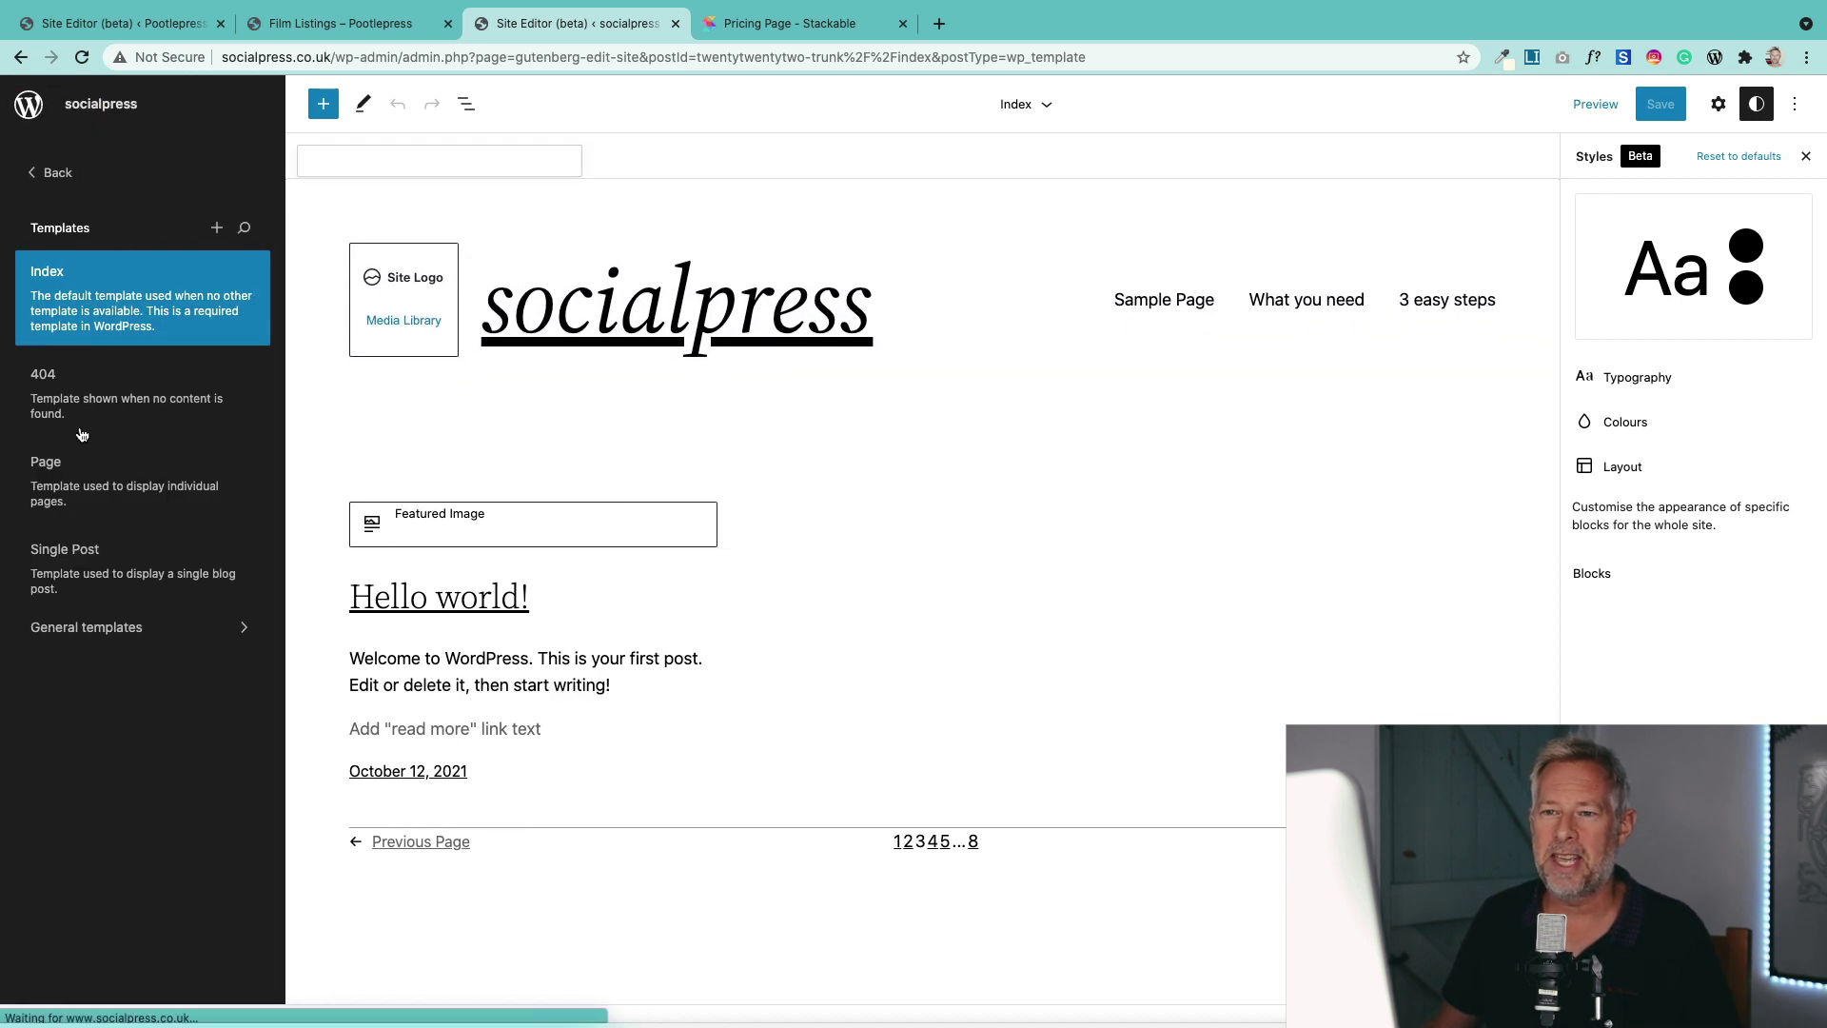
click(115, 628)
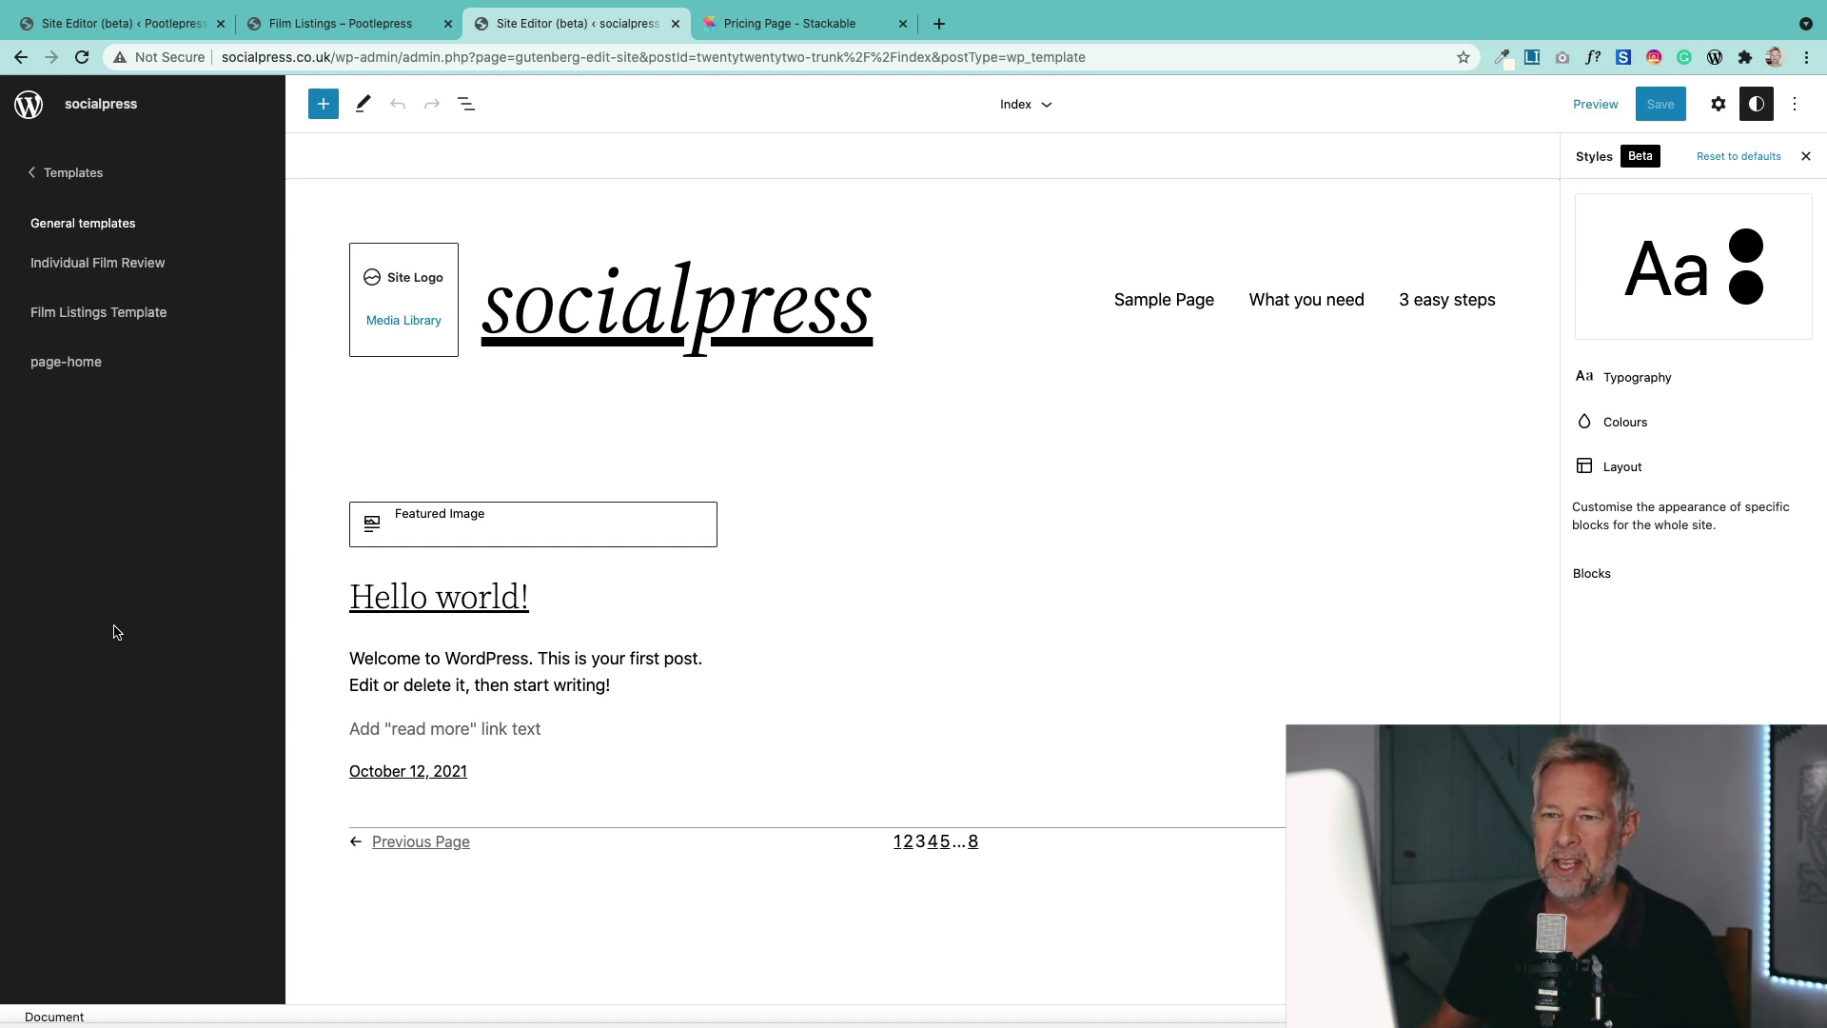
click(69, 317)
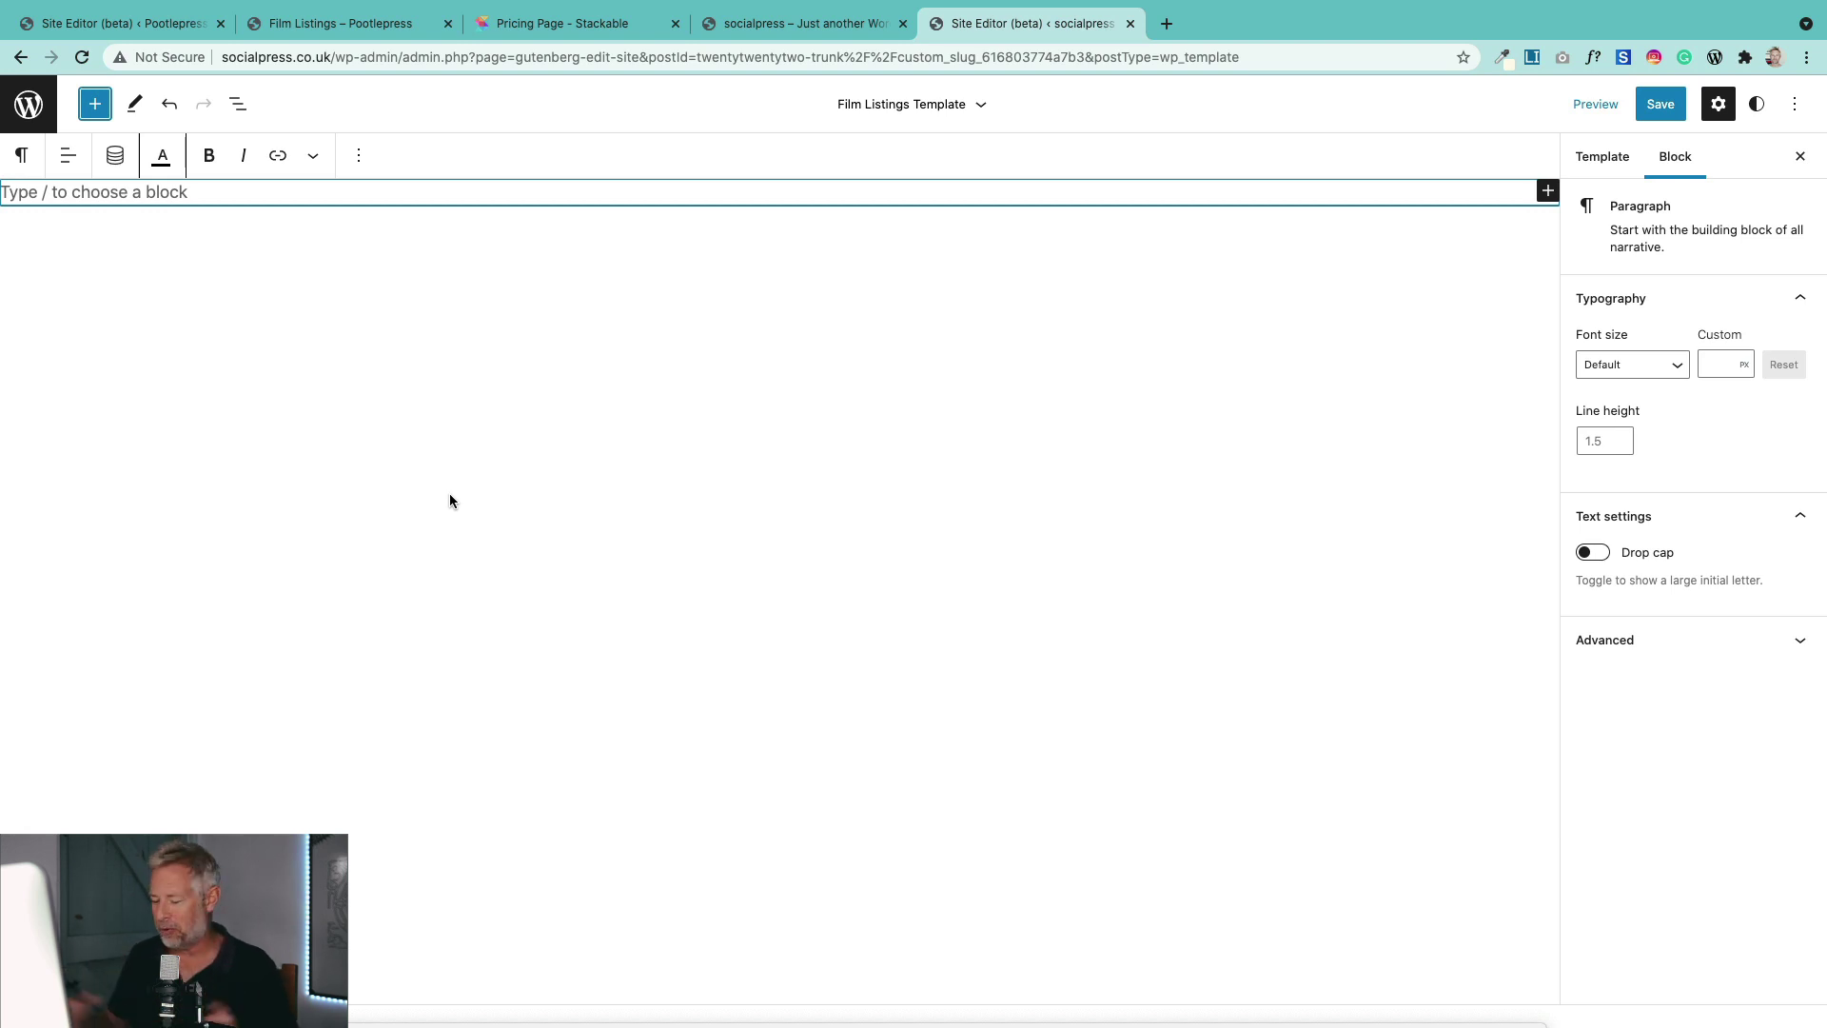
Step: Search the block library for "query" and insert the Grid query pattern into the empty template
click(94, 104)
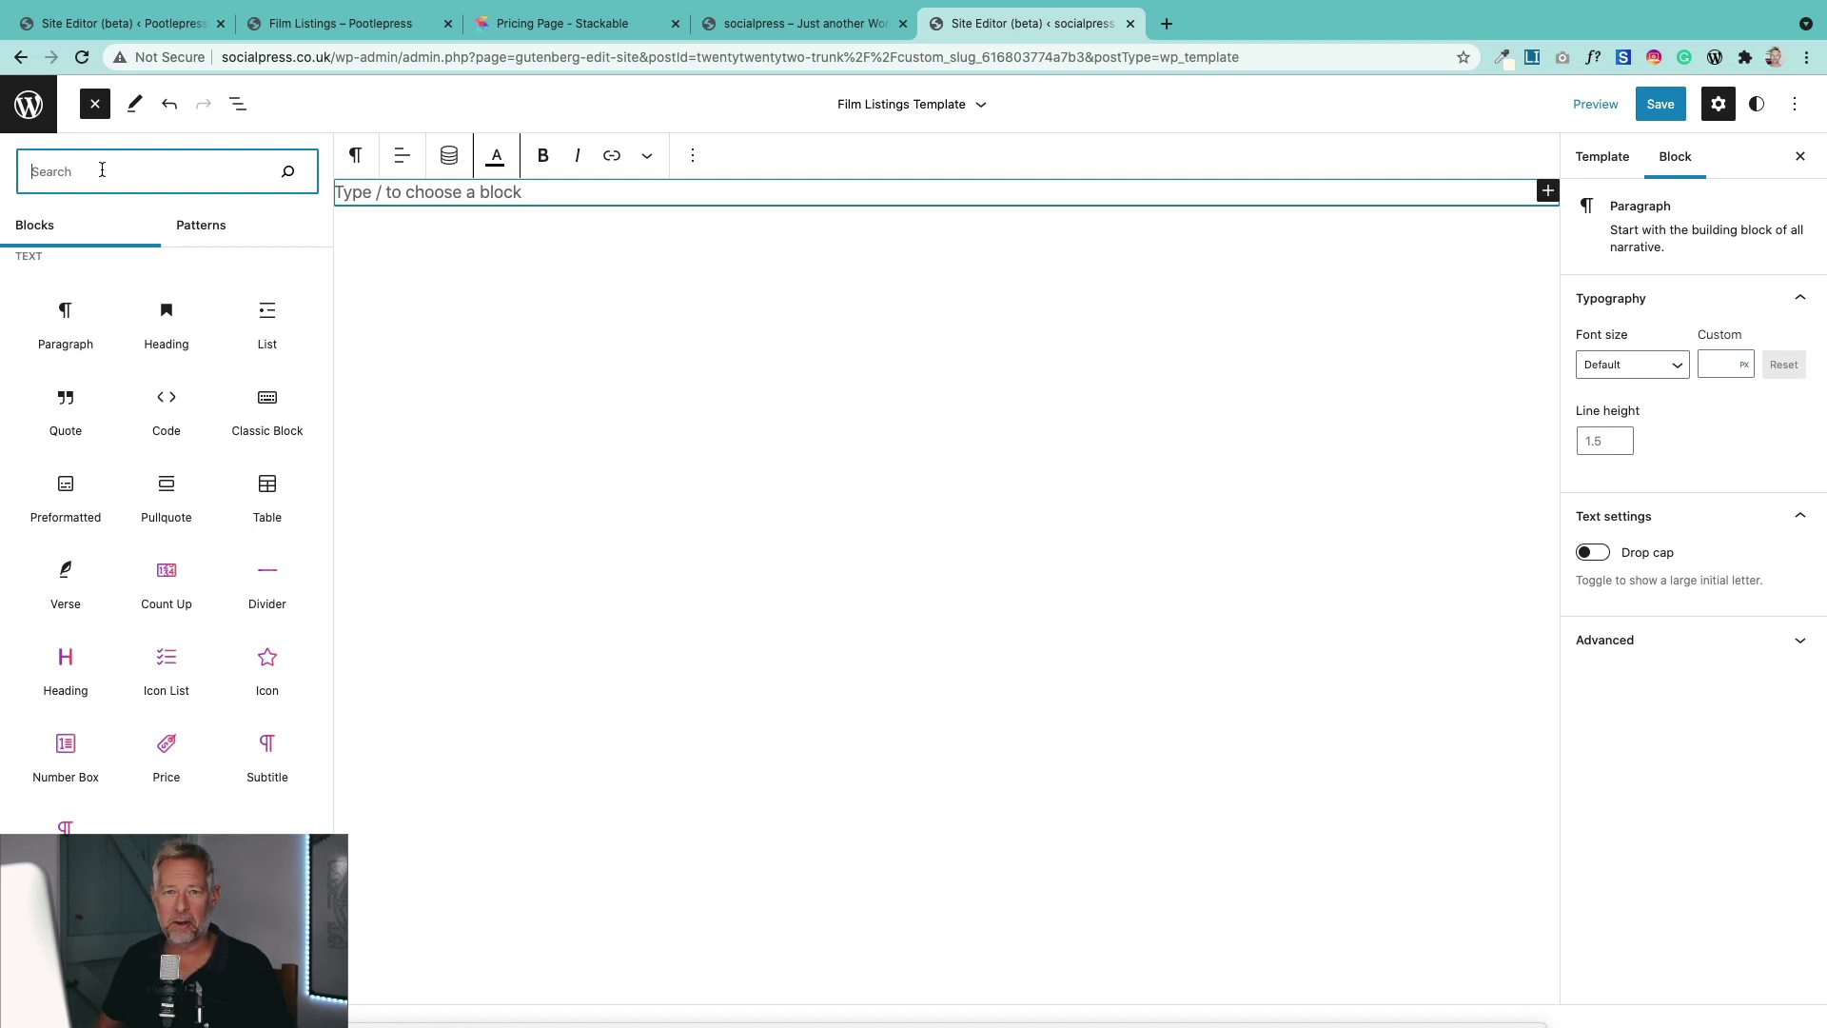
text(query)
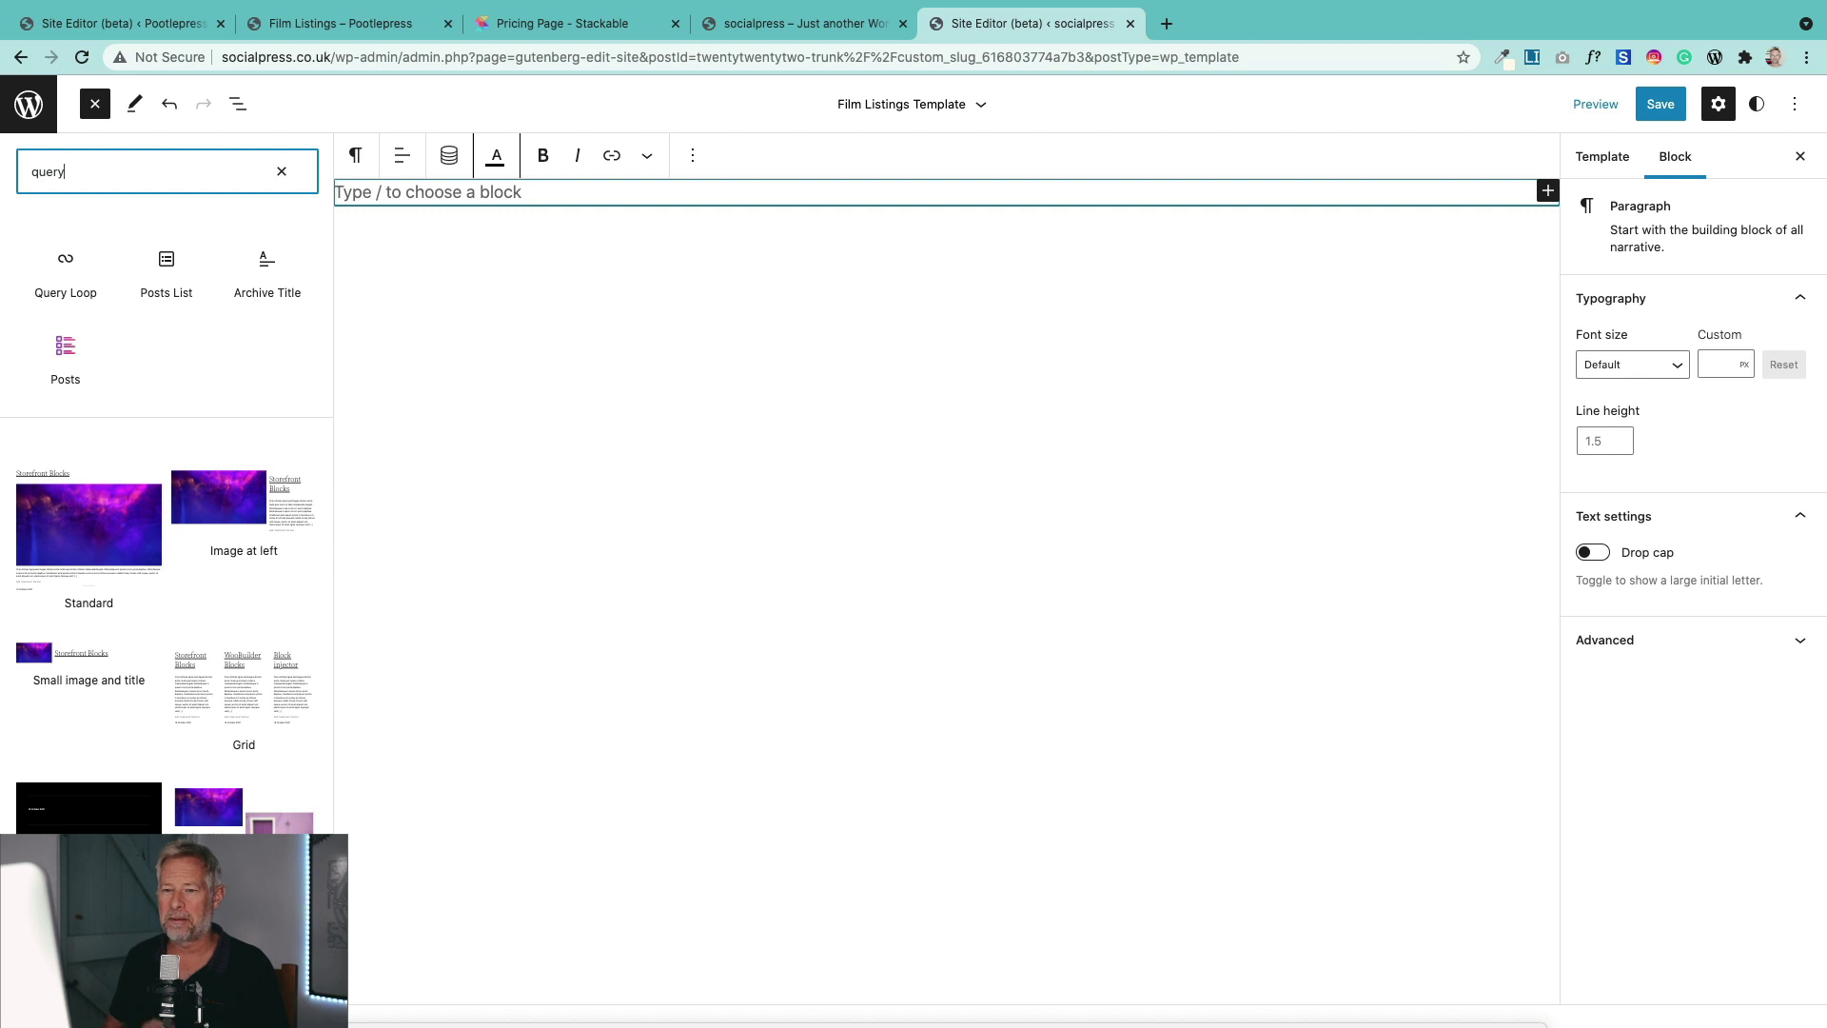
mouse_move(38, 266)
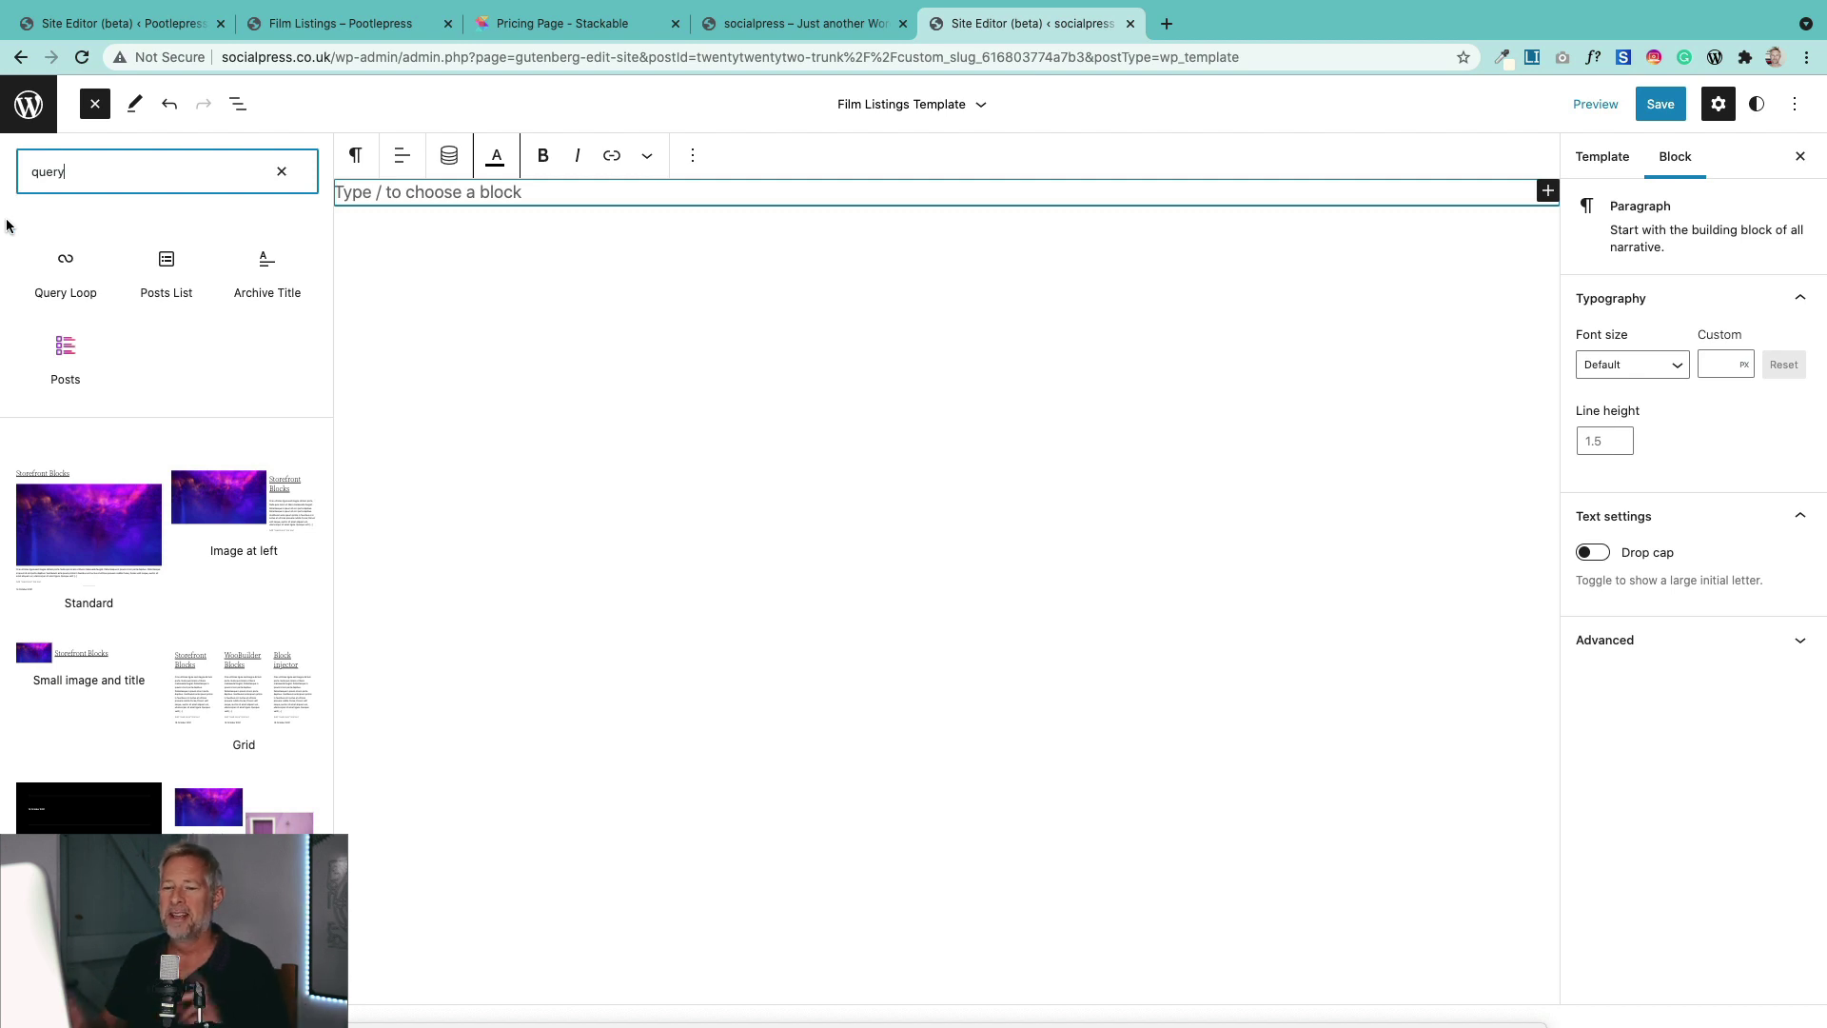
click(203, 684)
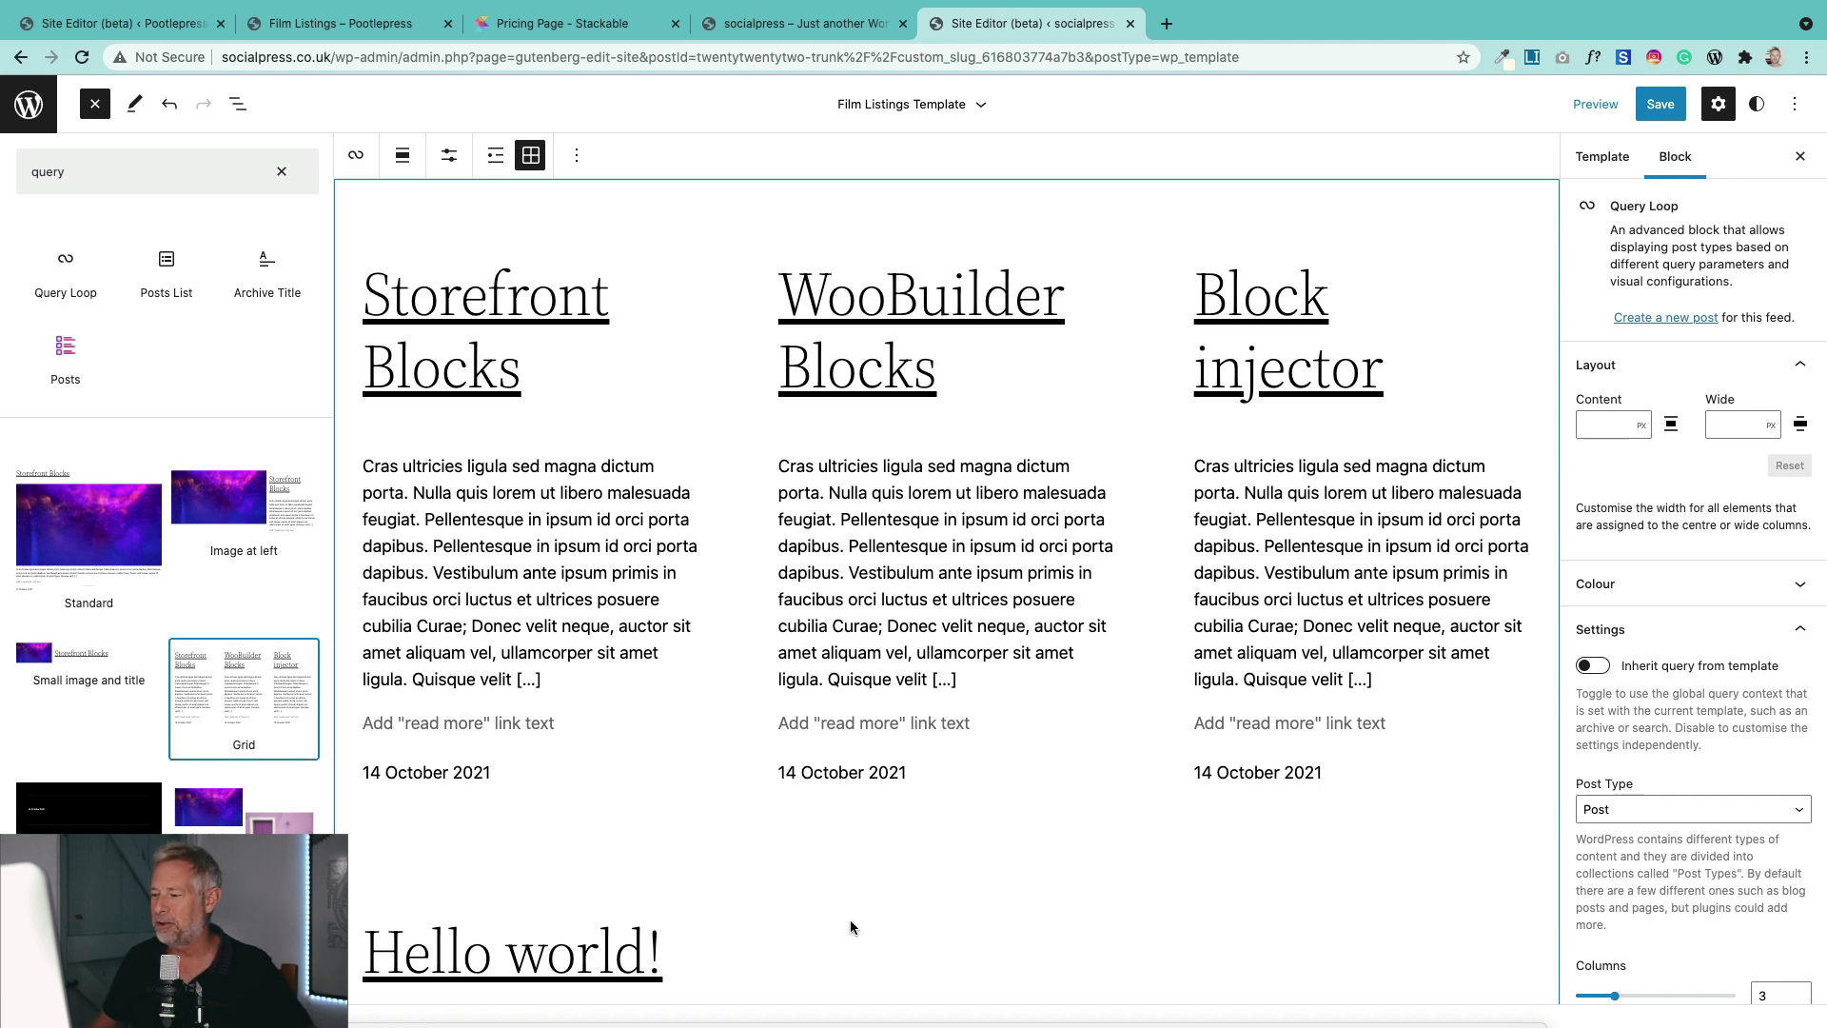
Step: Set the Query Loop's post type to flim
scroll(1644, 541, down, 5)
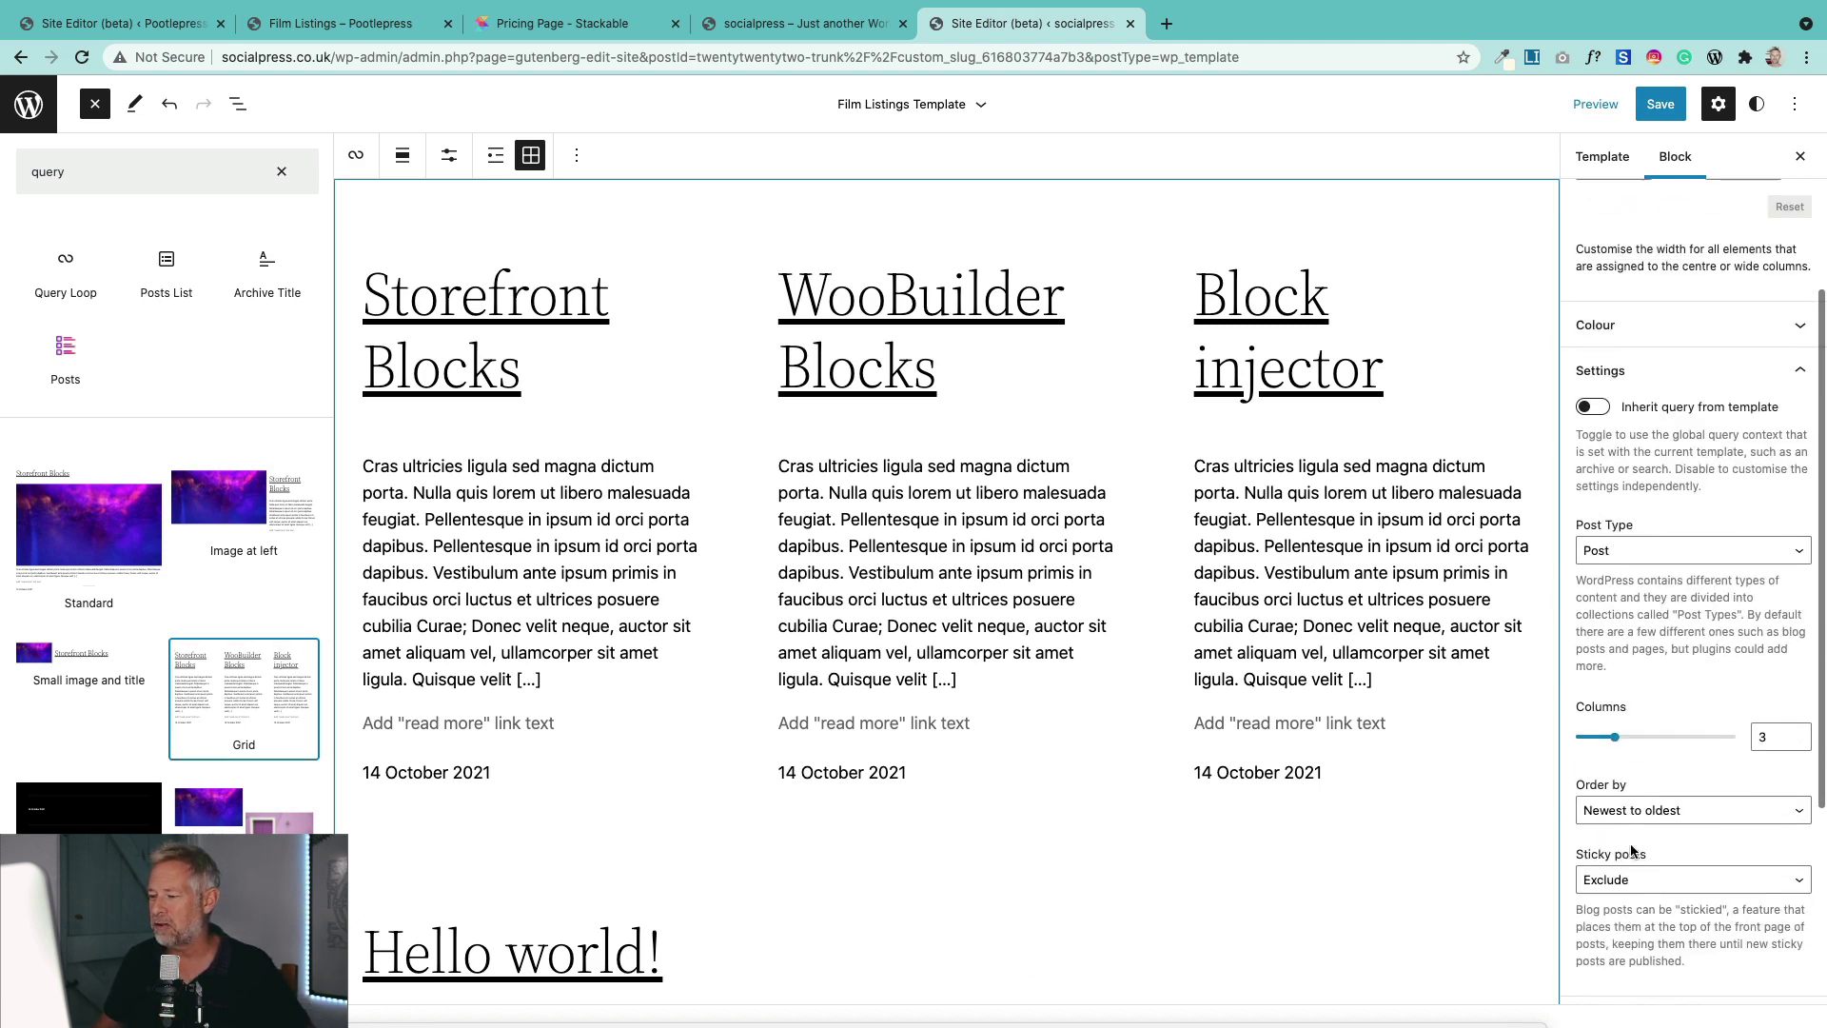
click(1627, 530)
click(1629, 562)
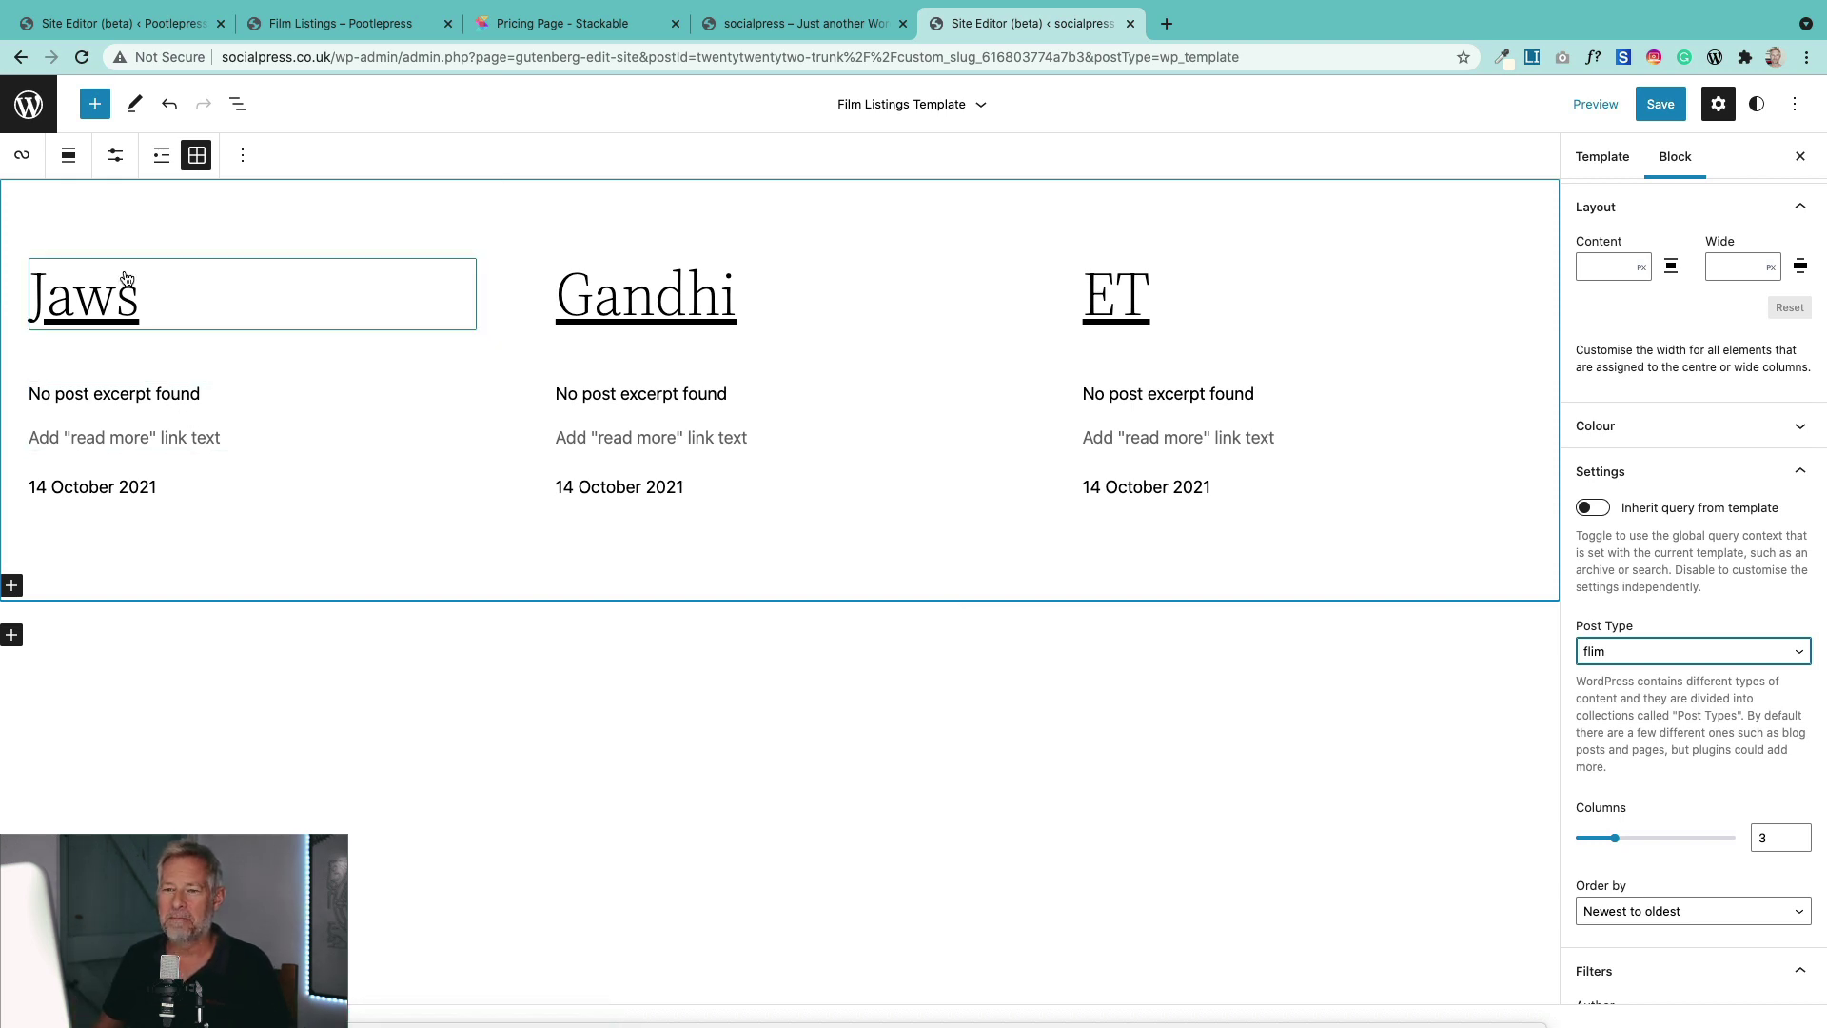
Step: Show the block structure and delete the Post Date block from the Query Loop's group
click(238, 104)
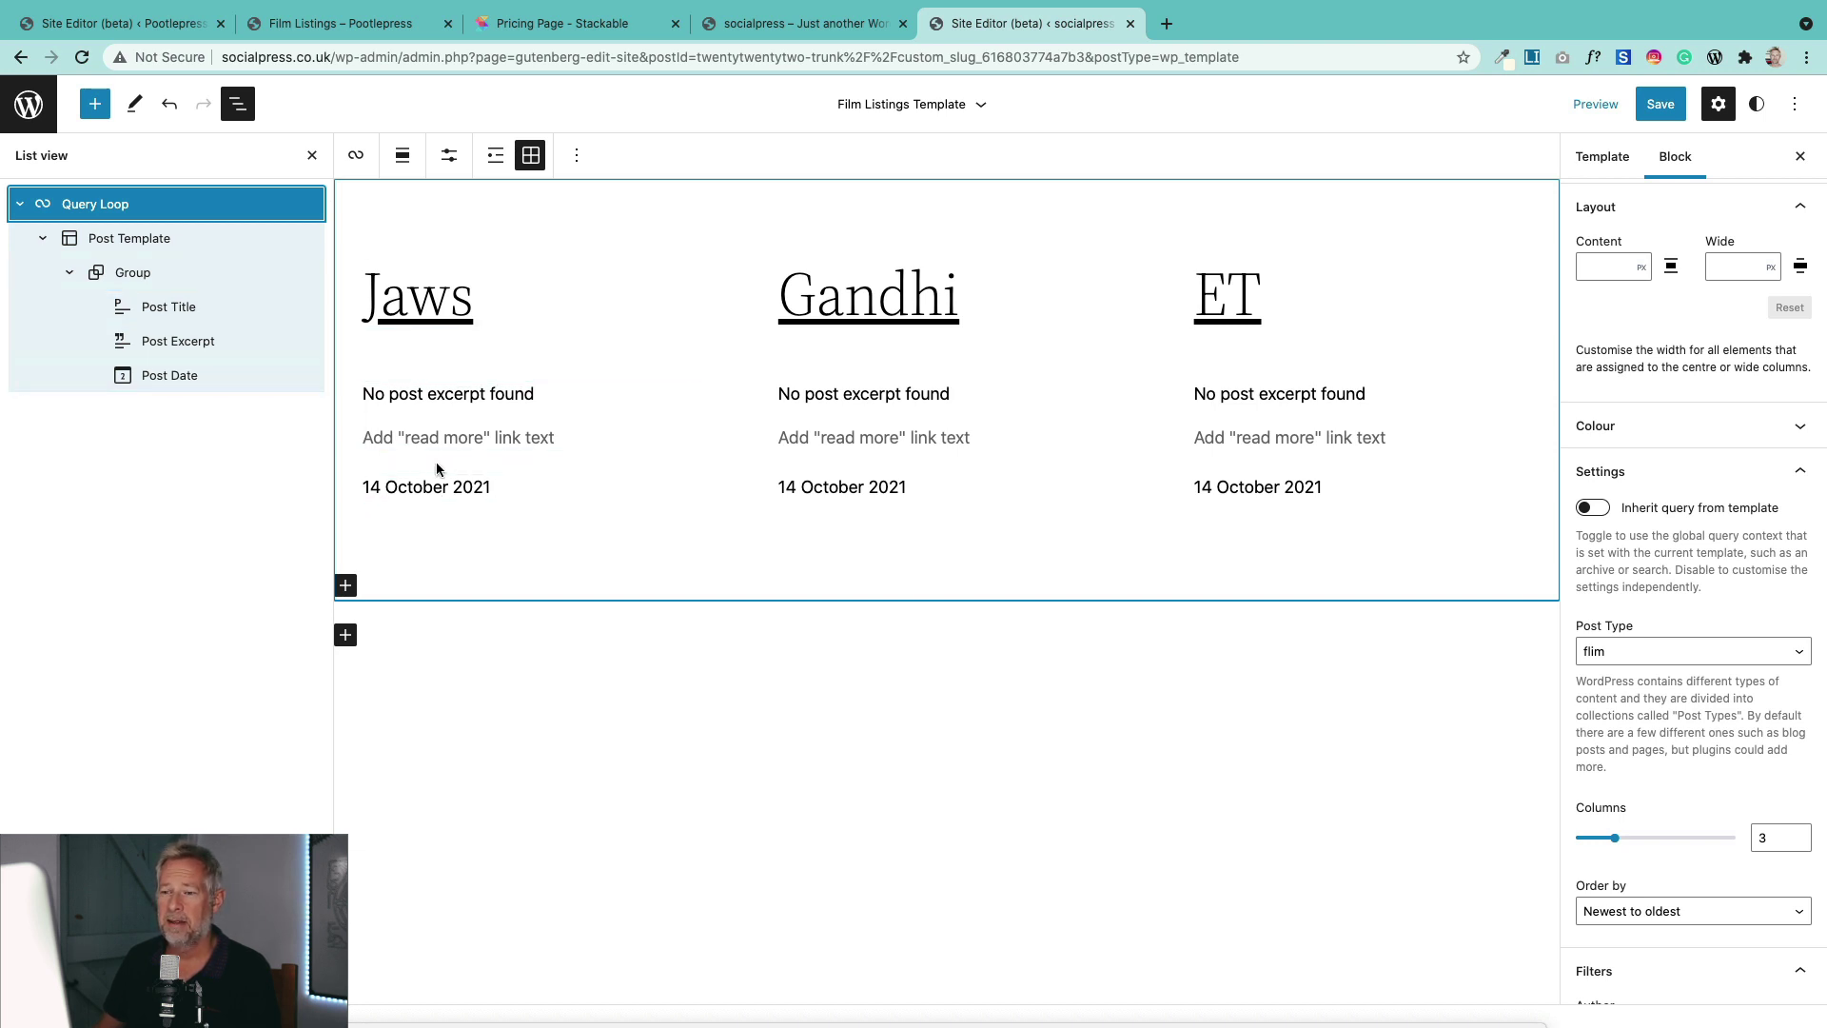
click(220, 383)
key(BackSpace)
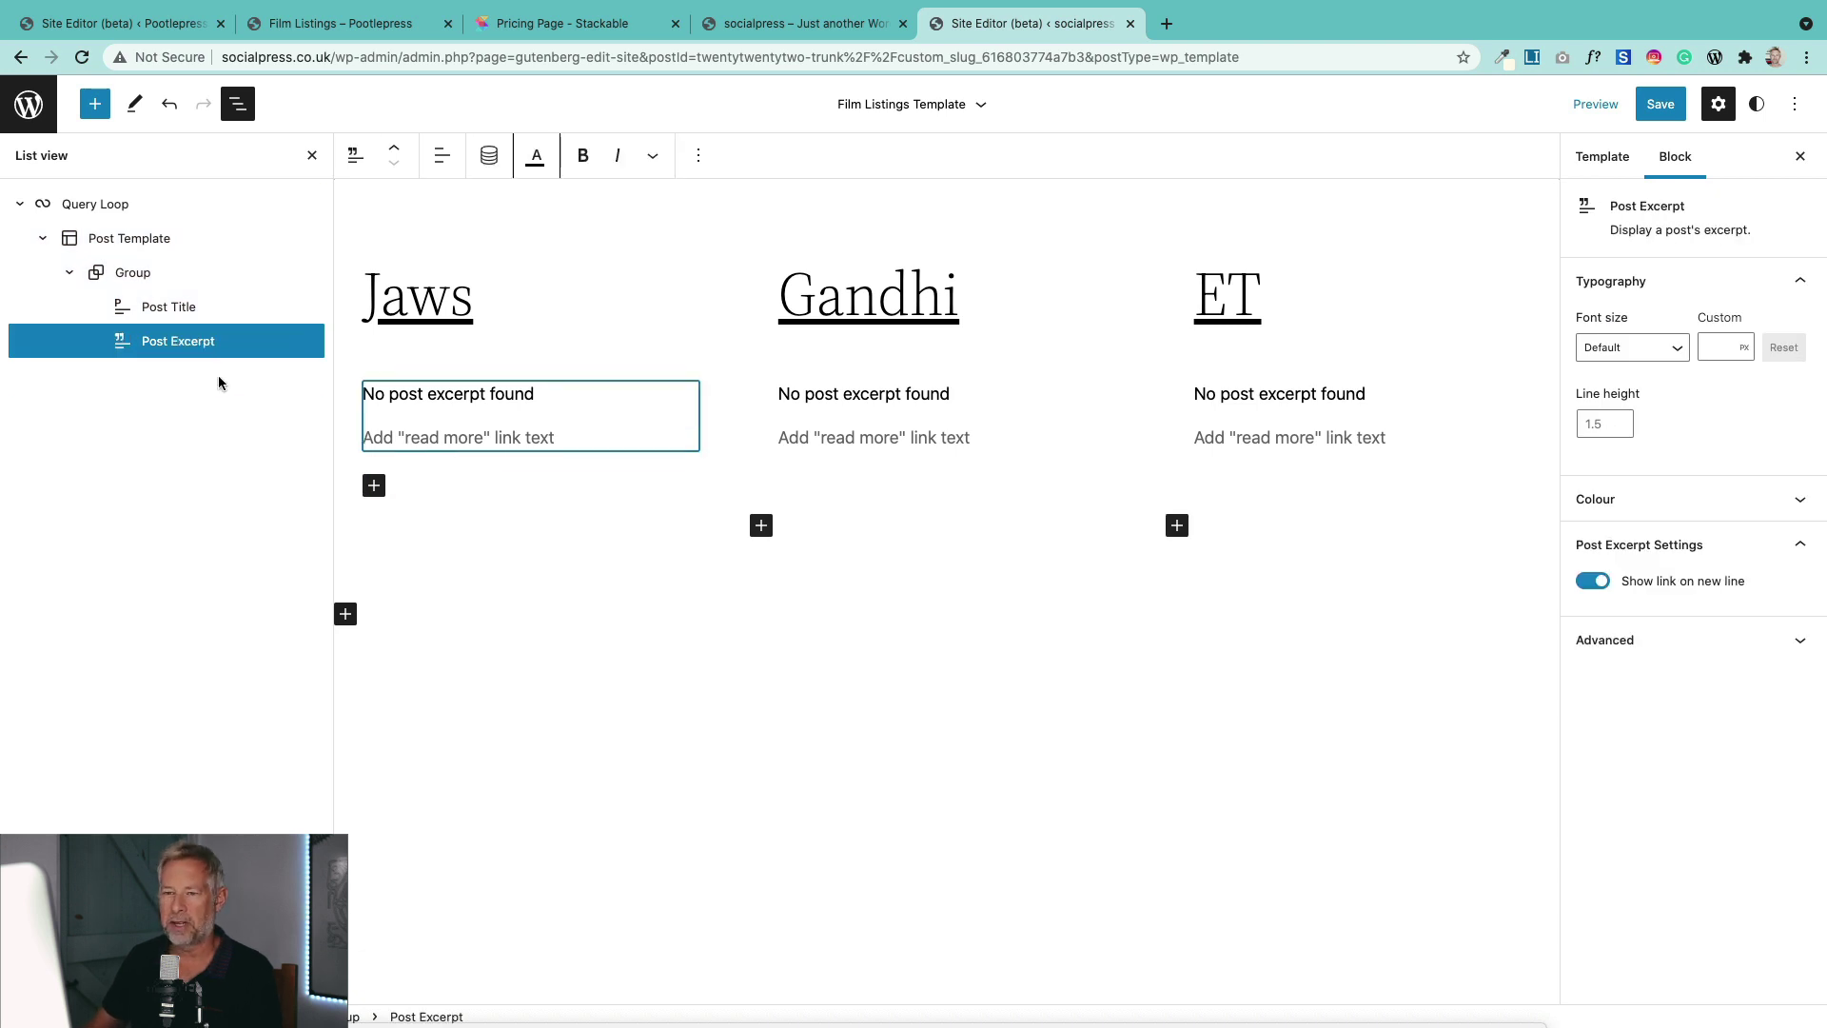
Step: Insert a Post Featured Image block between the post title and the post excerpt in the Query Loop
click(499, 341)
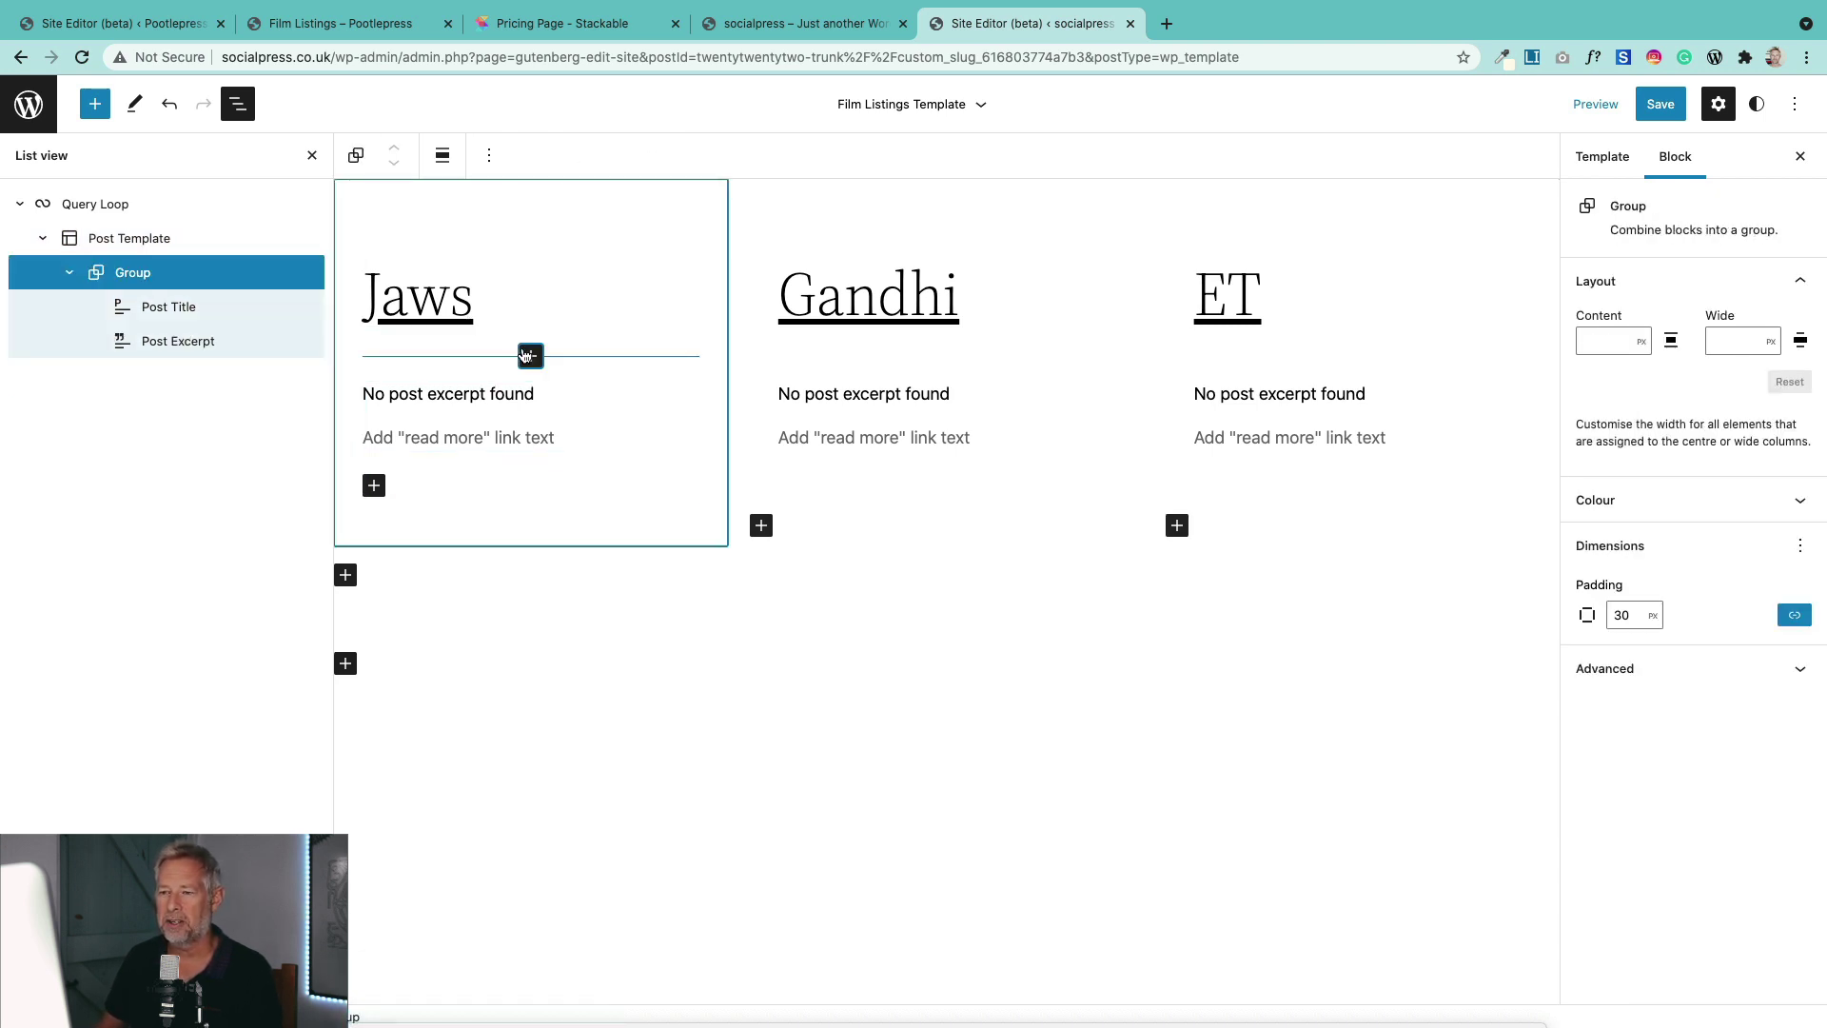
click(529, 356)
text(featu)
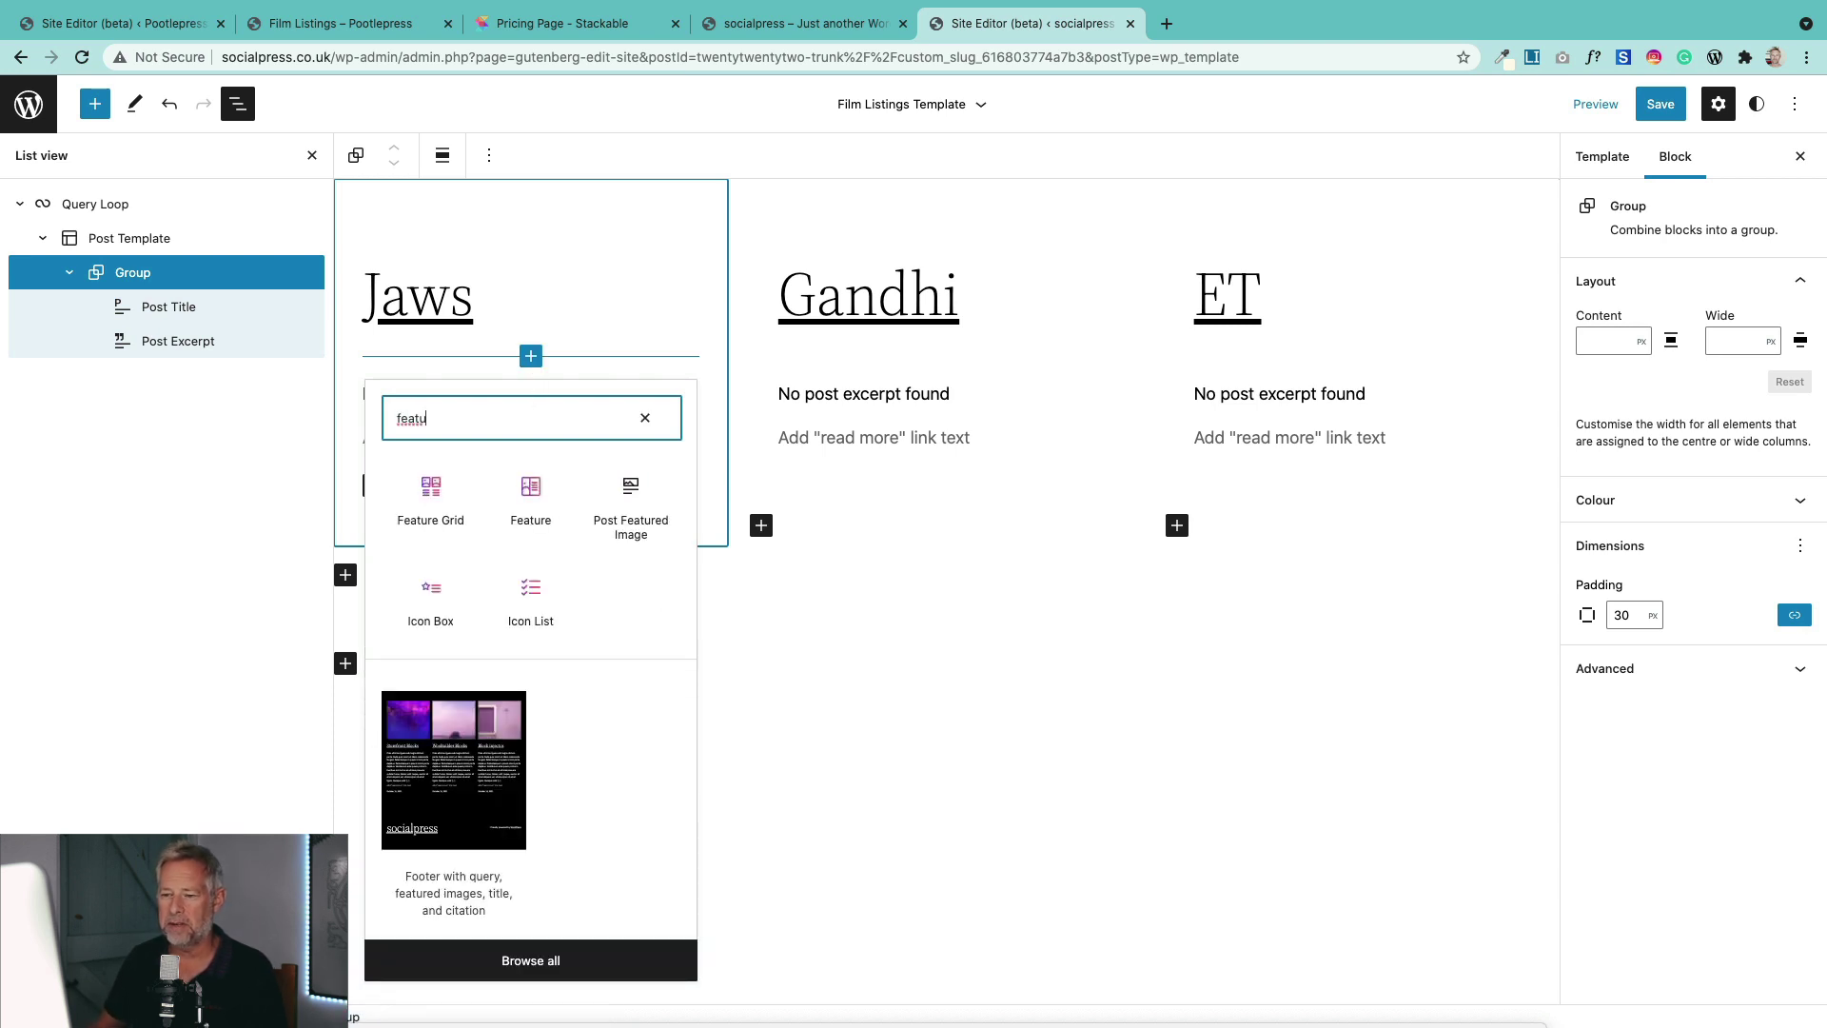
click(631, 500)
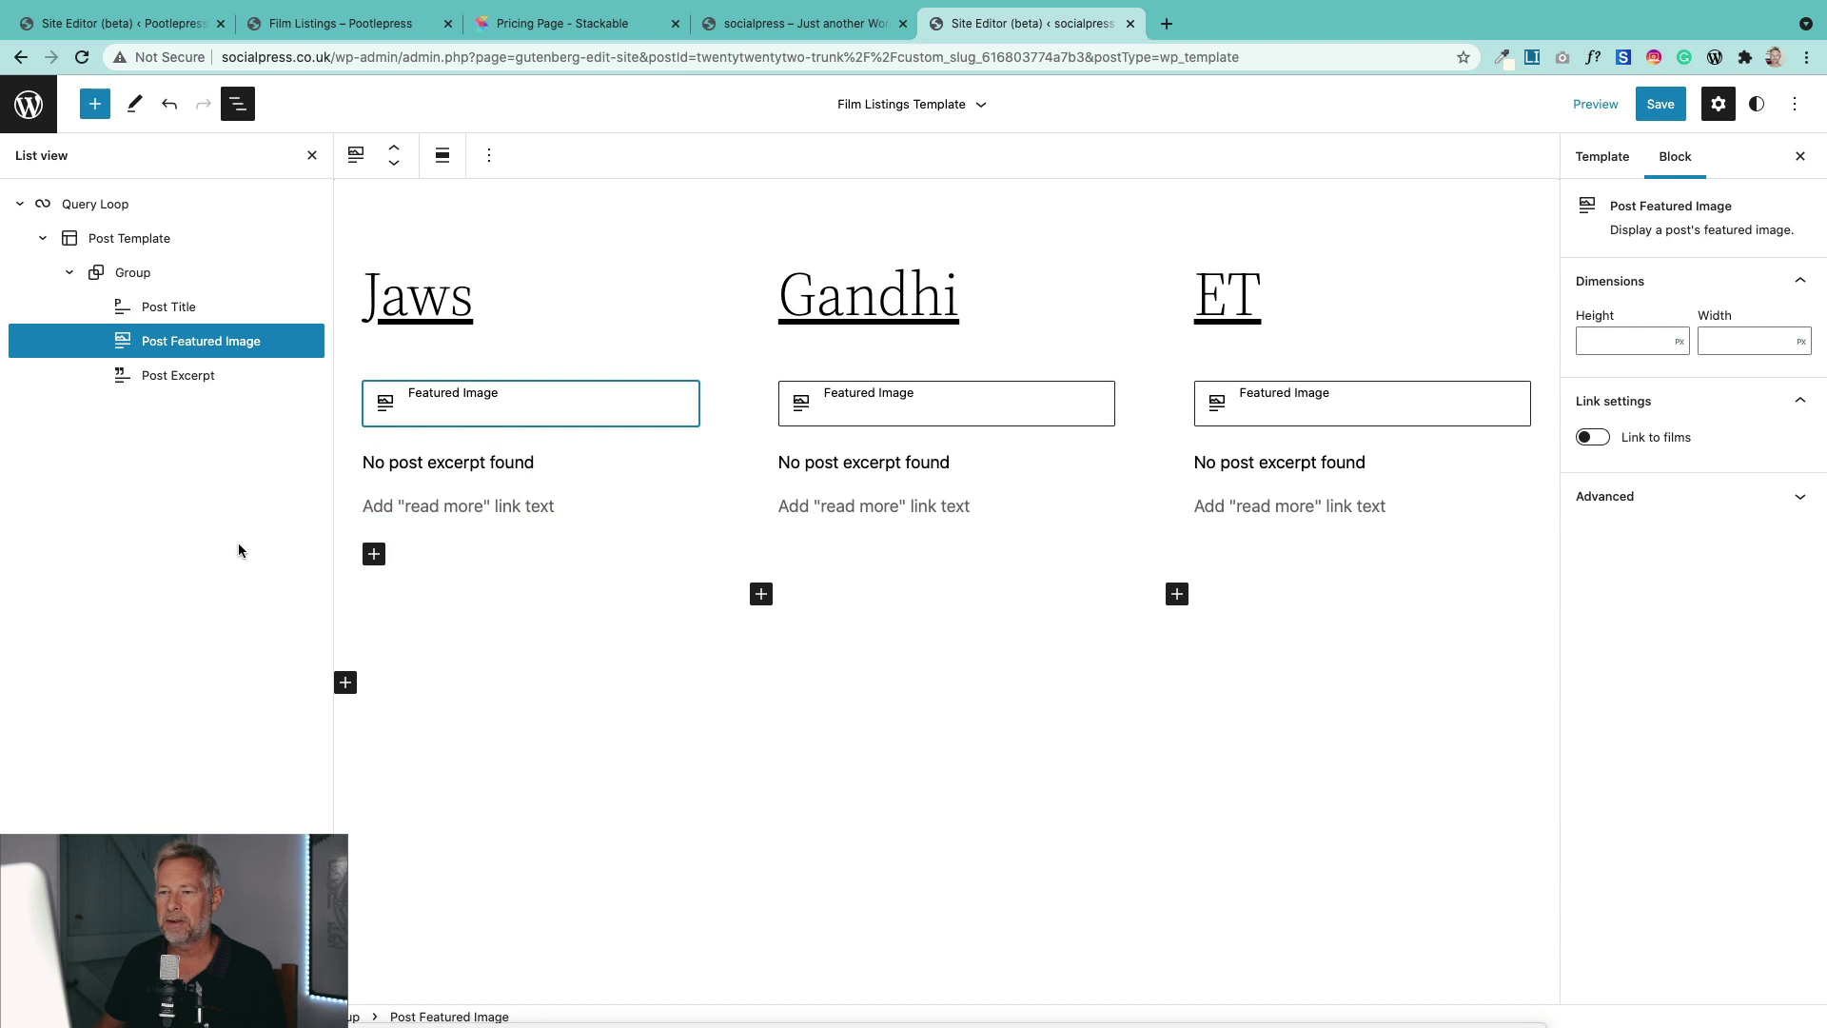
Step: Set the Post Excerpt's read-more link text to "read more about this film"
scroll(447, 552, down, 2)
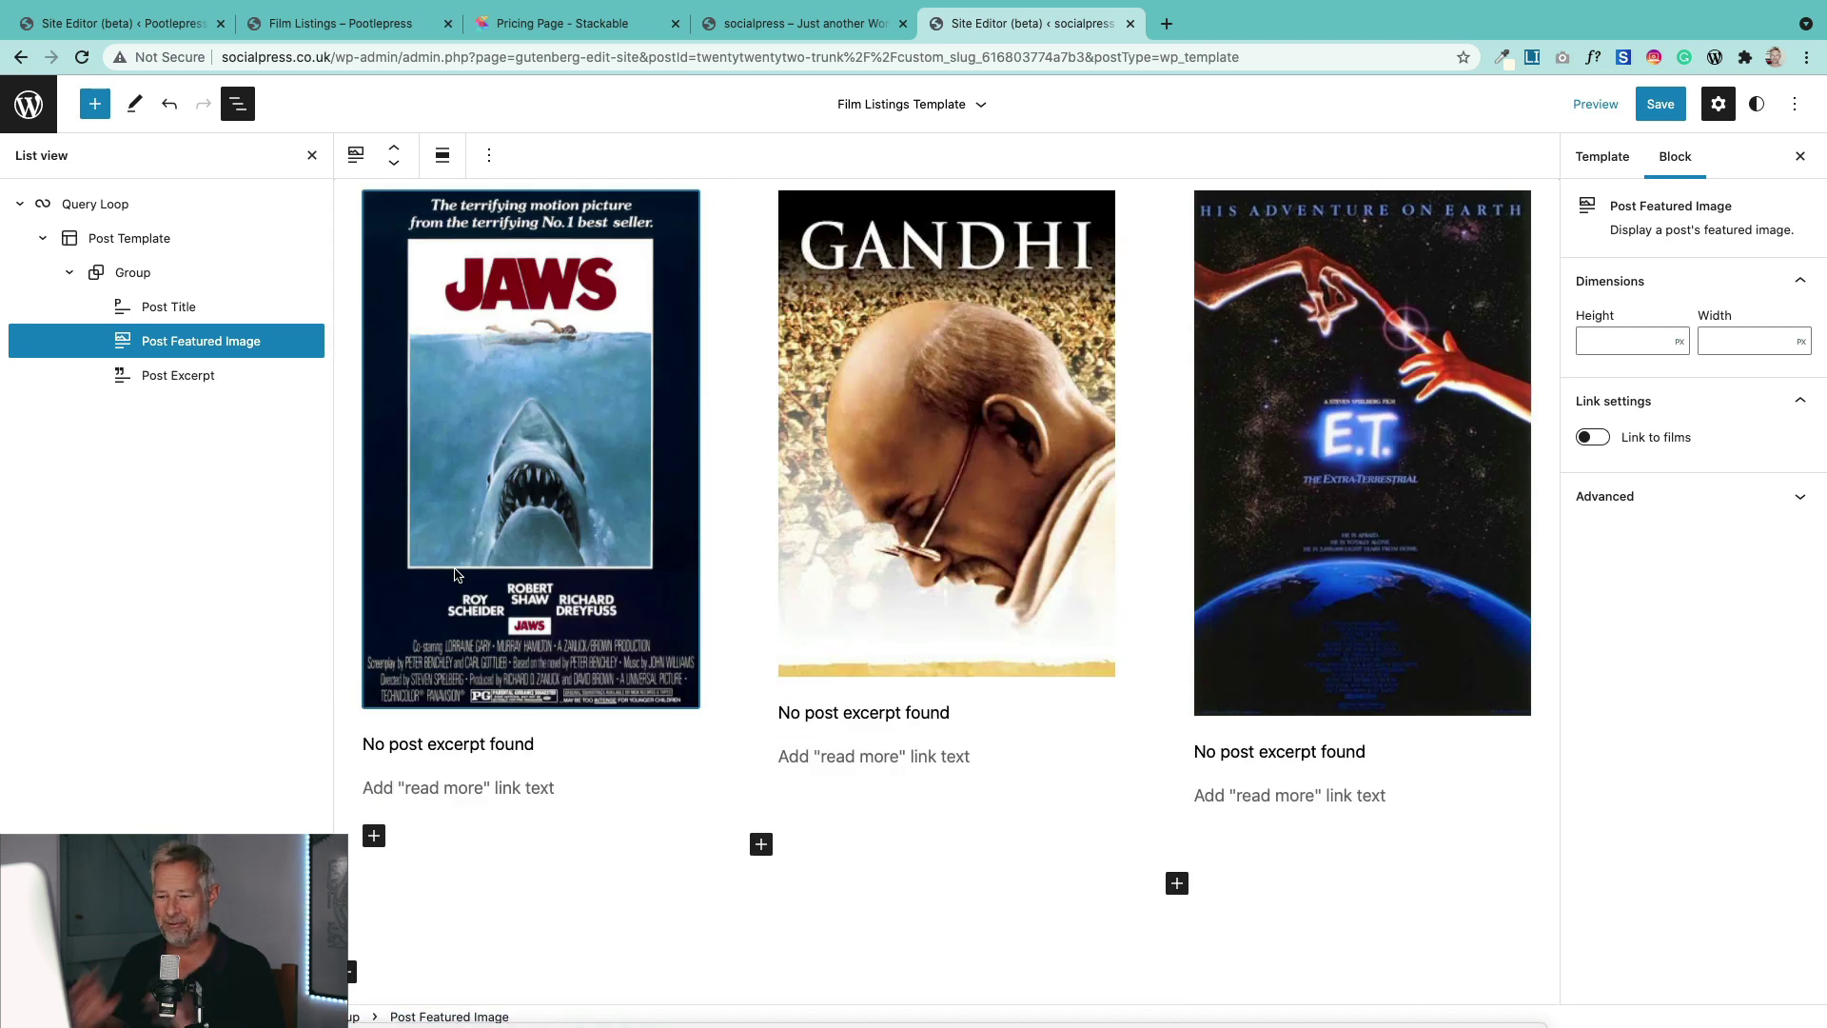
click(453, 788)
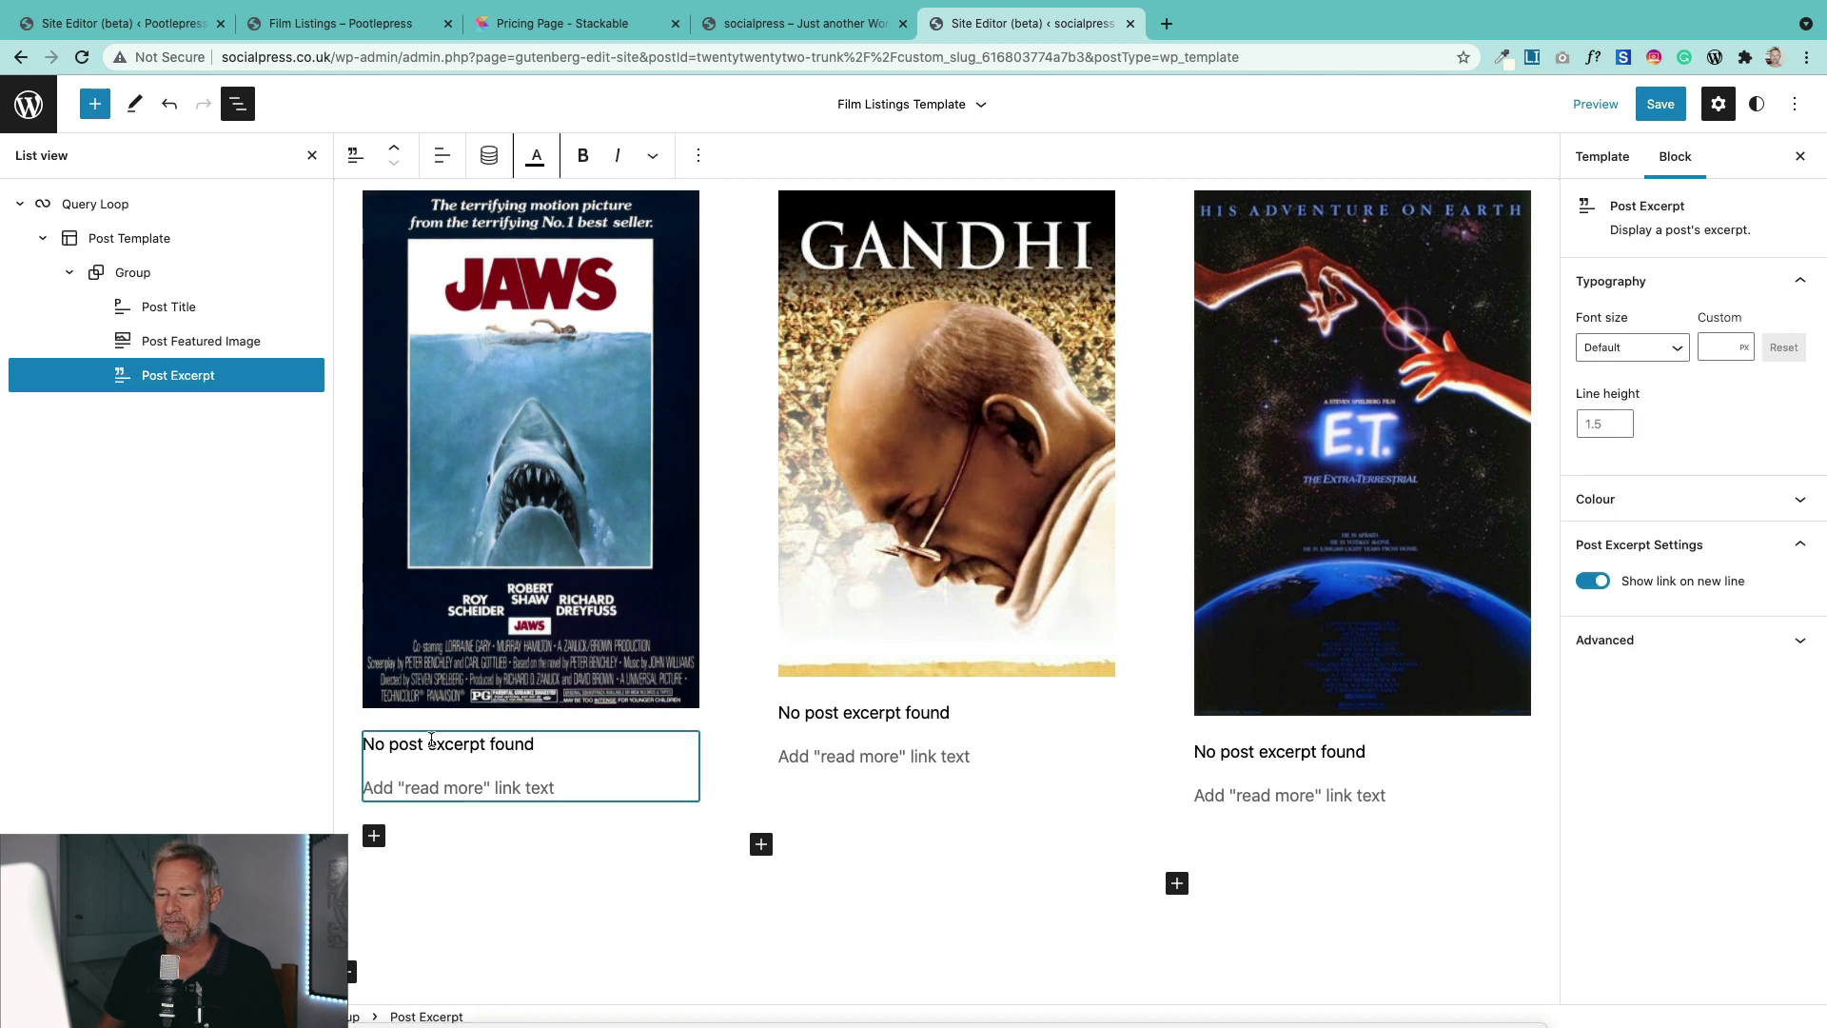
click(426, 785)
text(read more a)
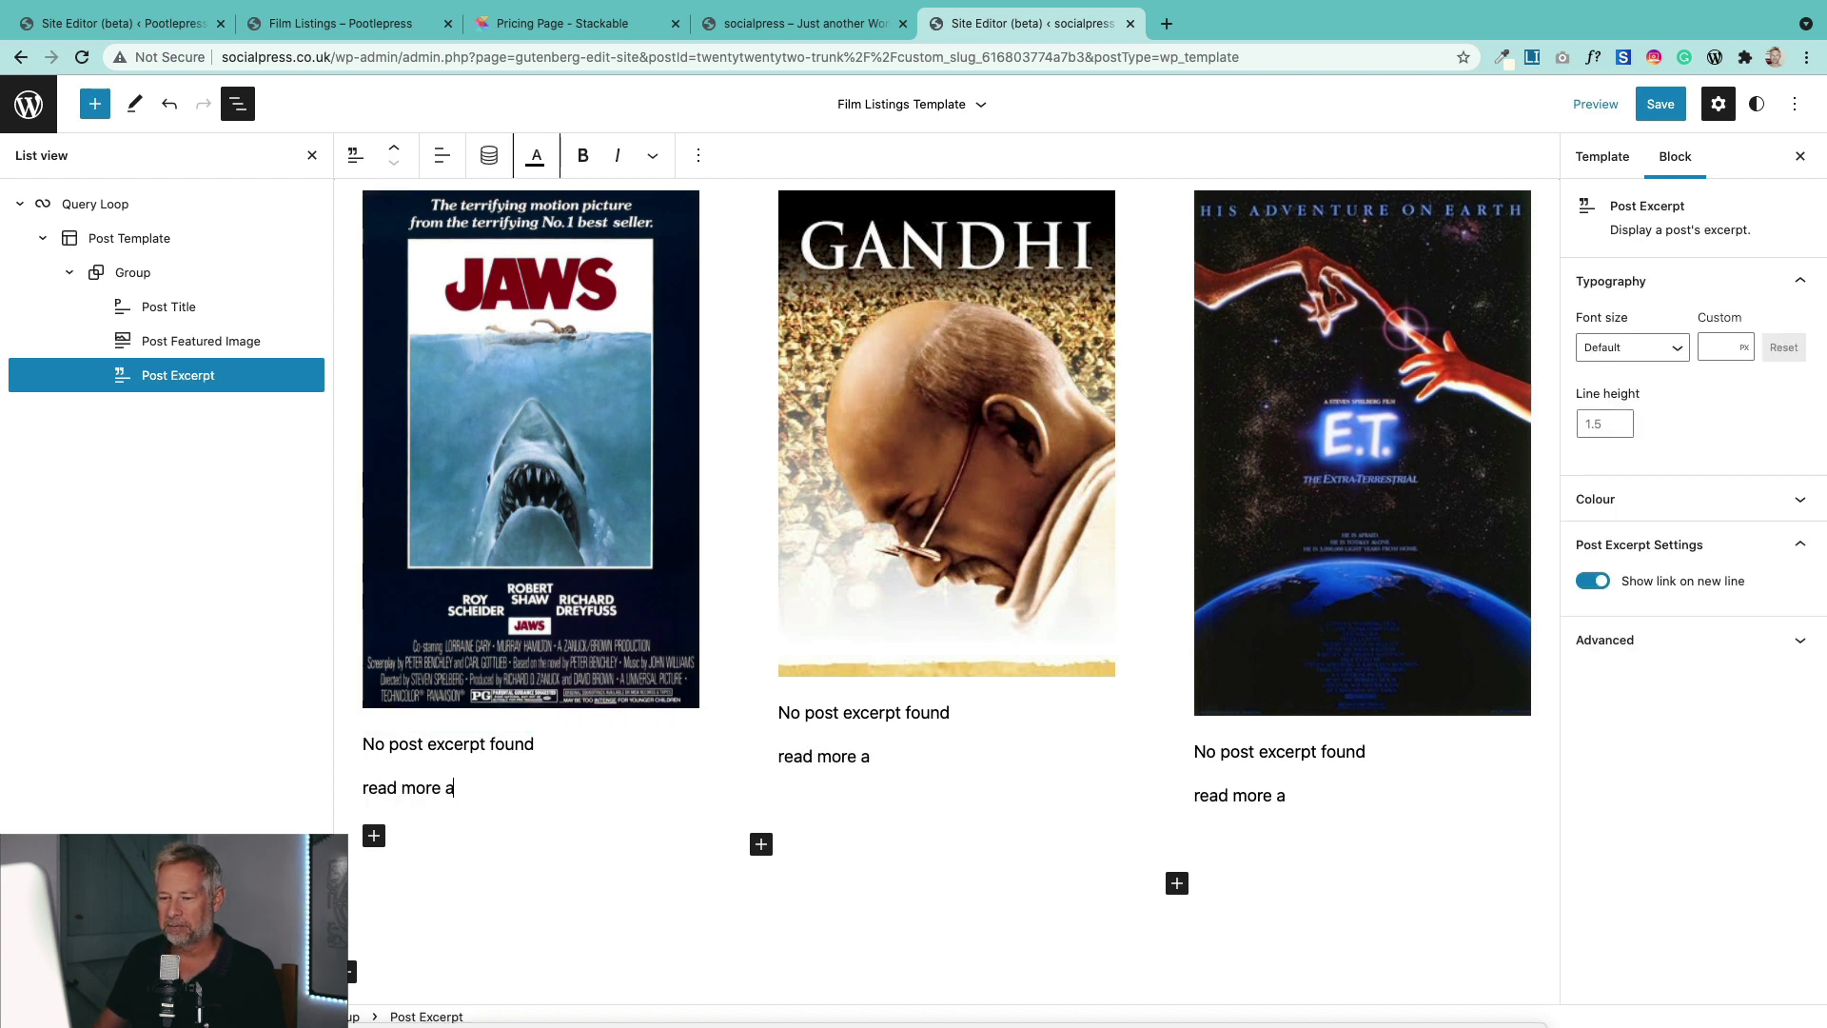
text(bout this film)
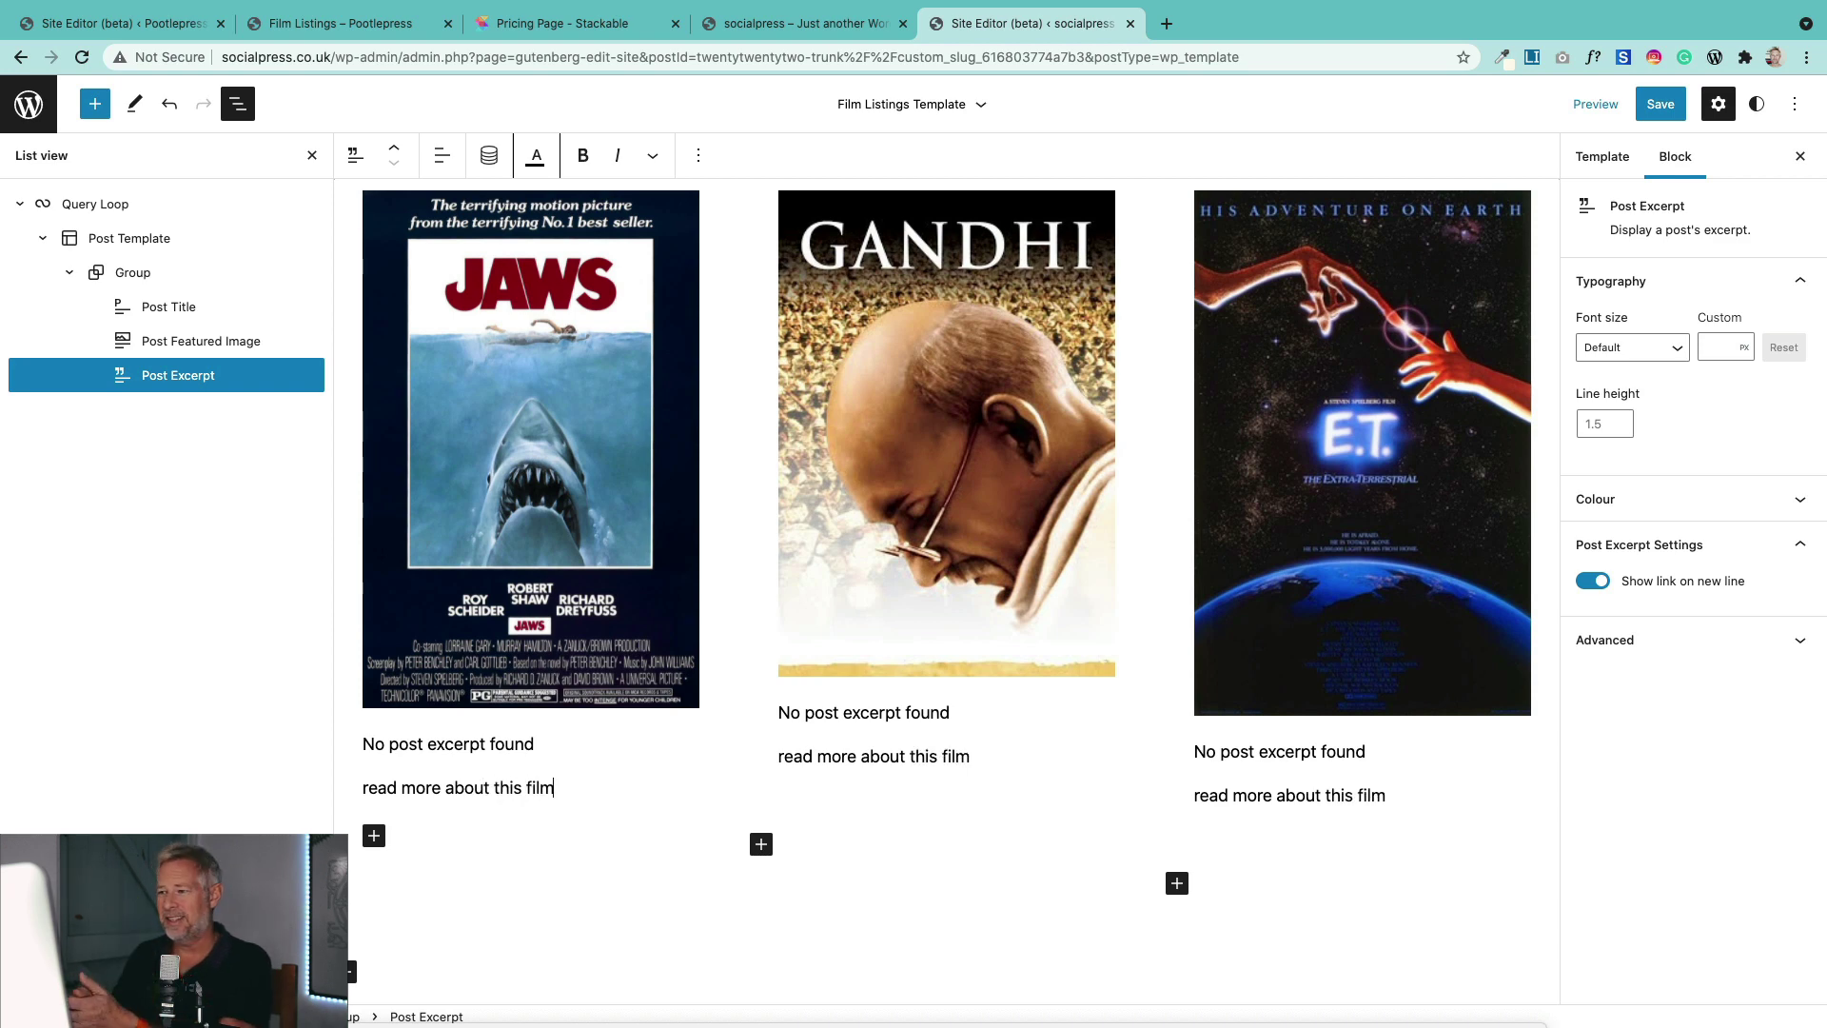
scroll(947, 571, up, 3)
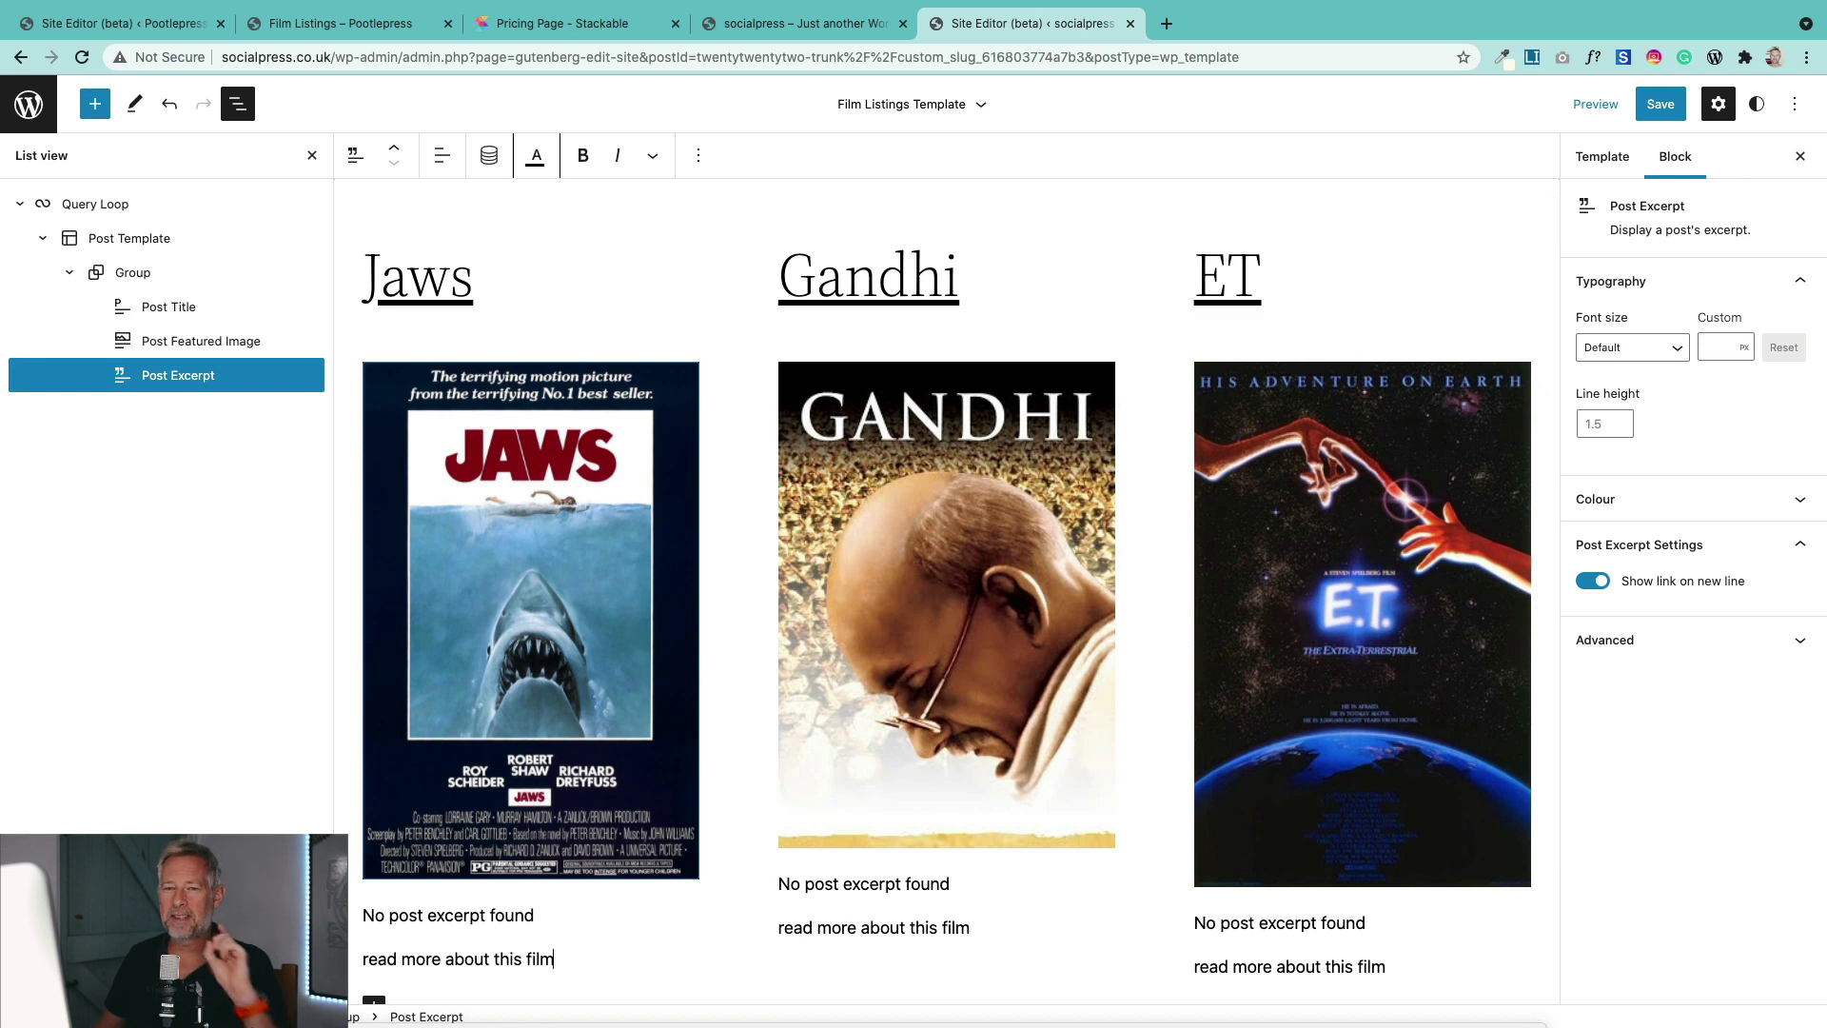
scroll(447, 726, down, 3)
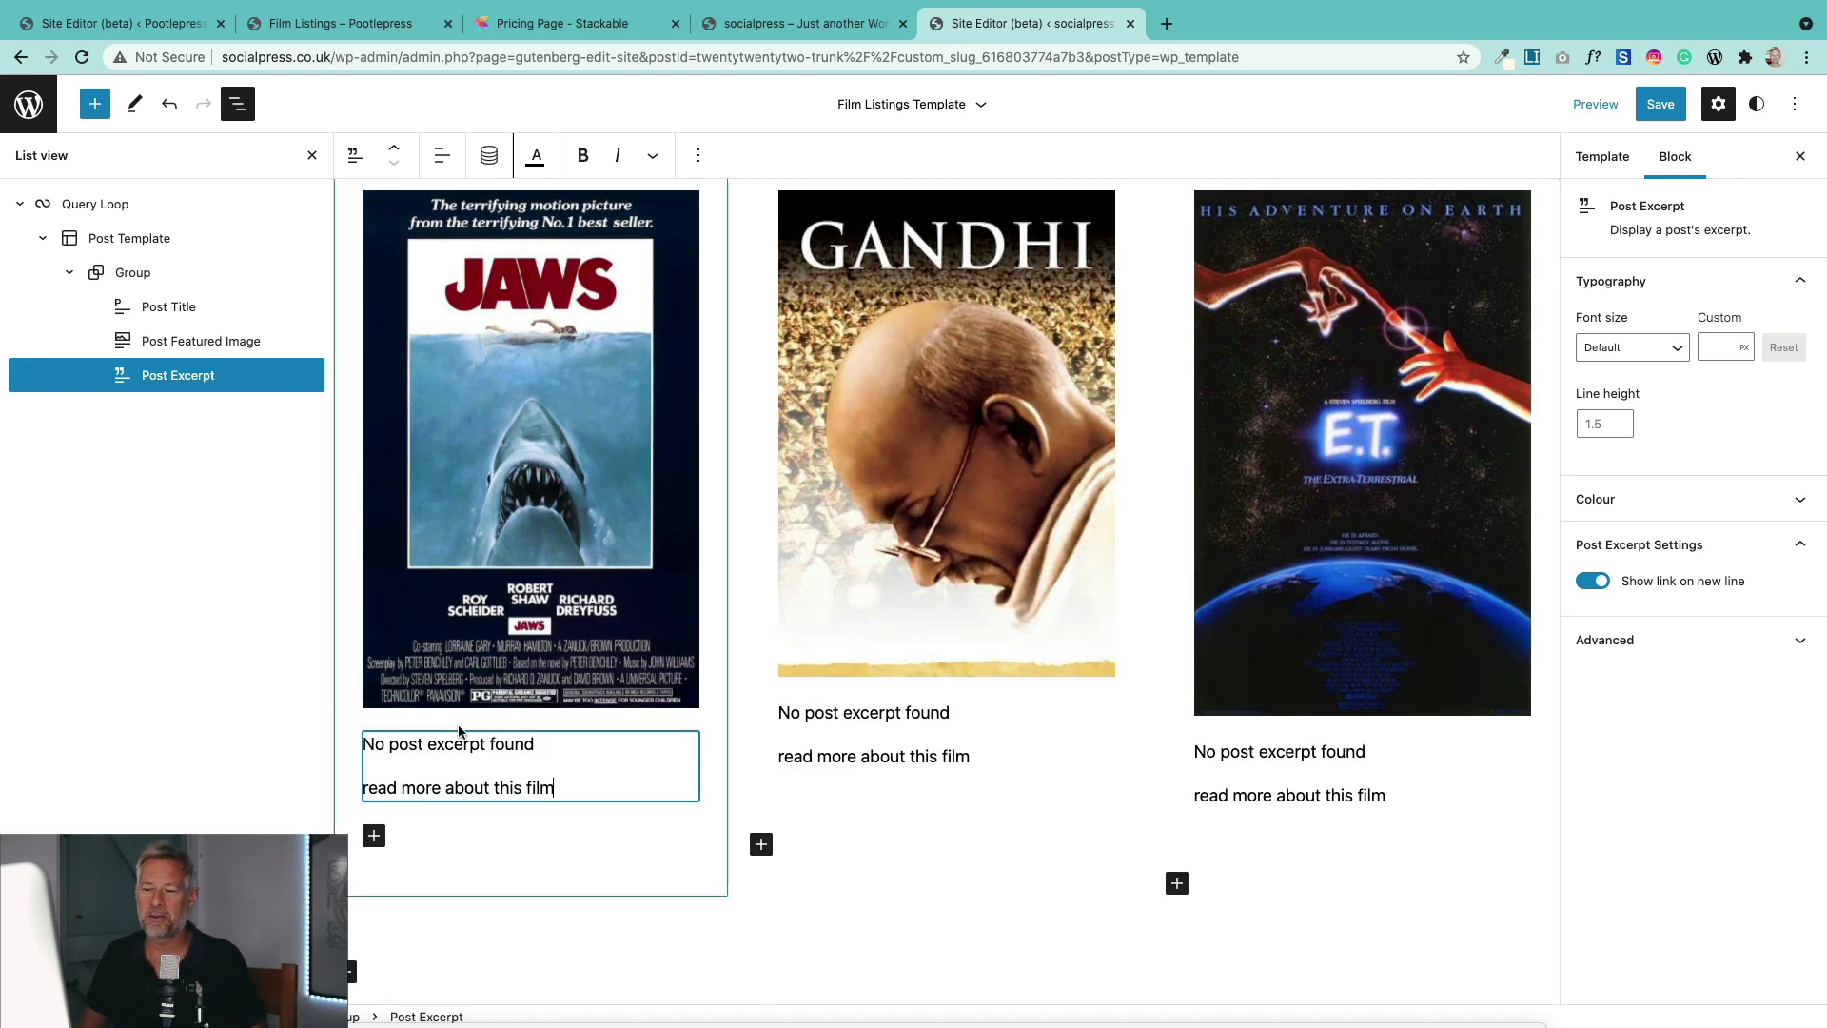
Step: Insert a paragraph reading "Movie Date: xxx" between the featured image and the post excerpt in the Query Loop
click(526, 723)
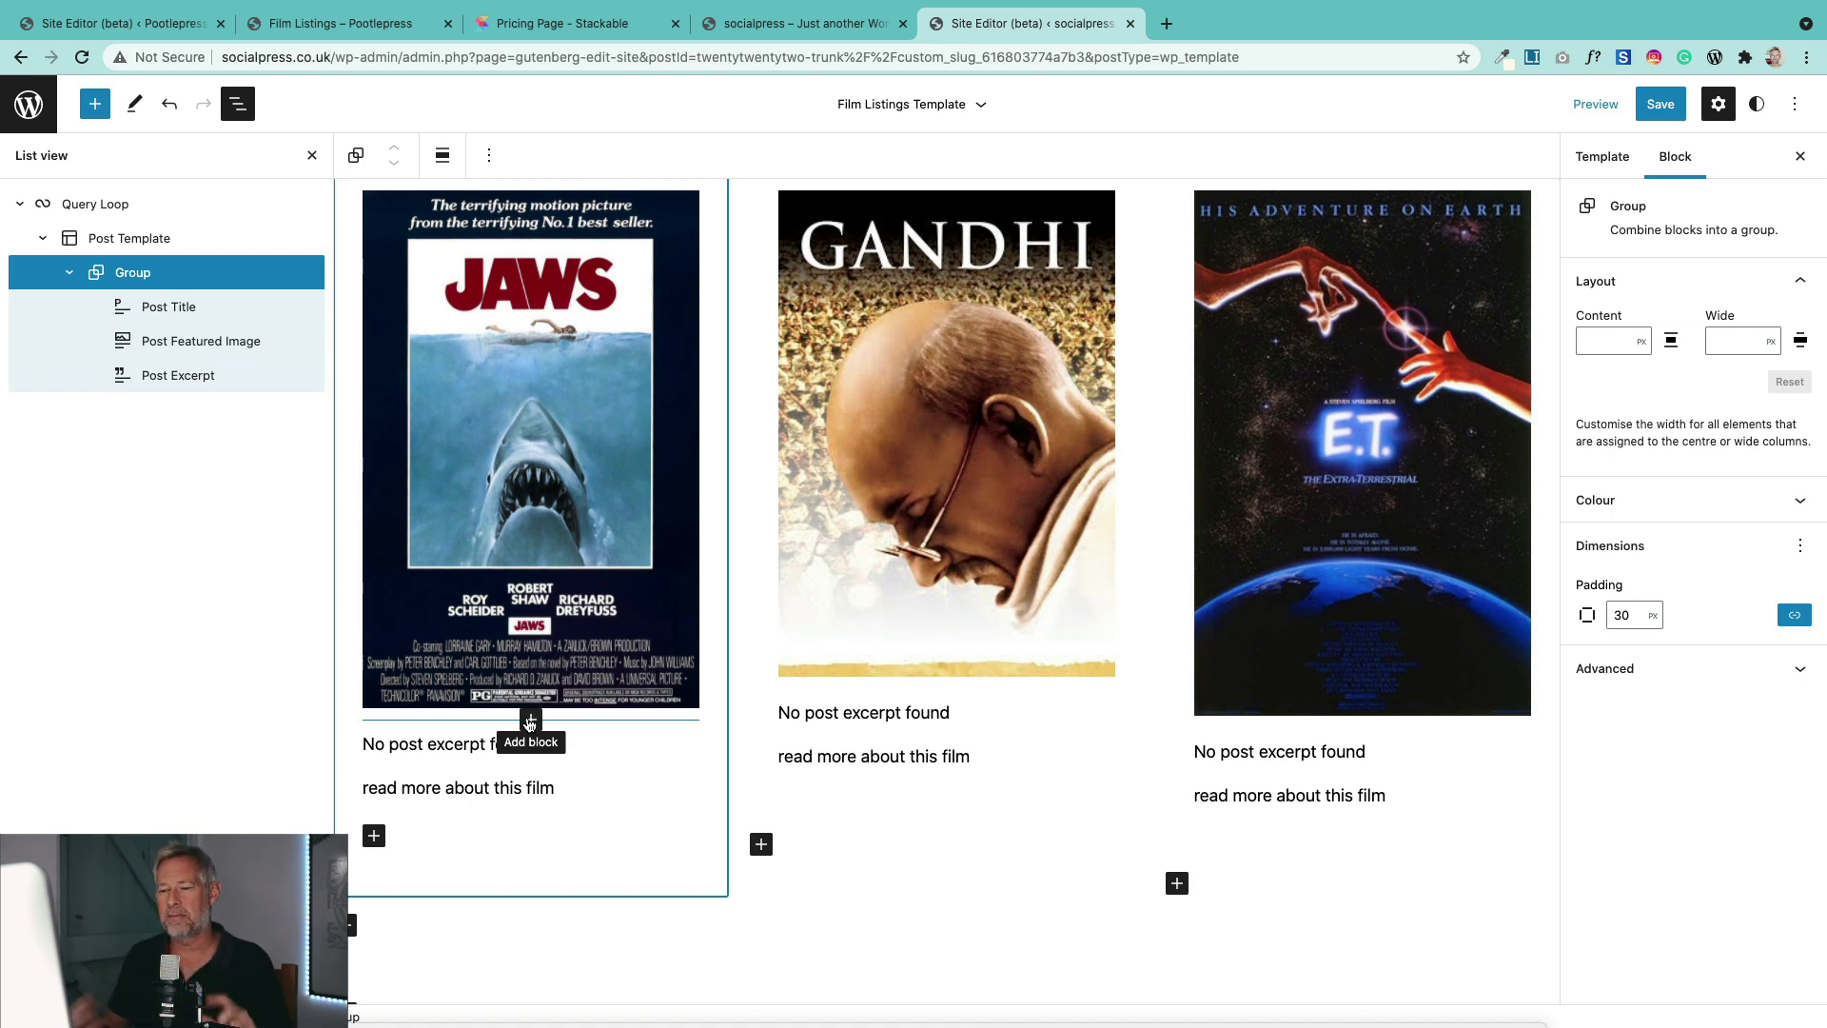
click(530, 720)
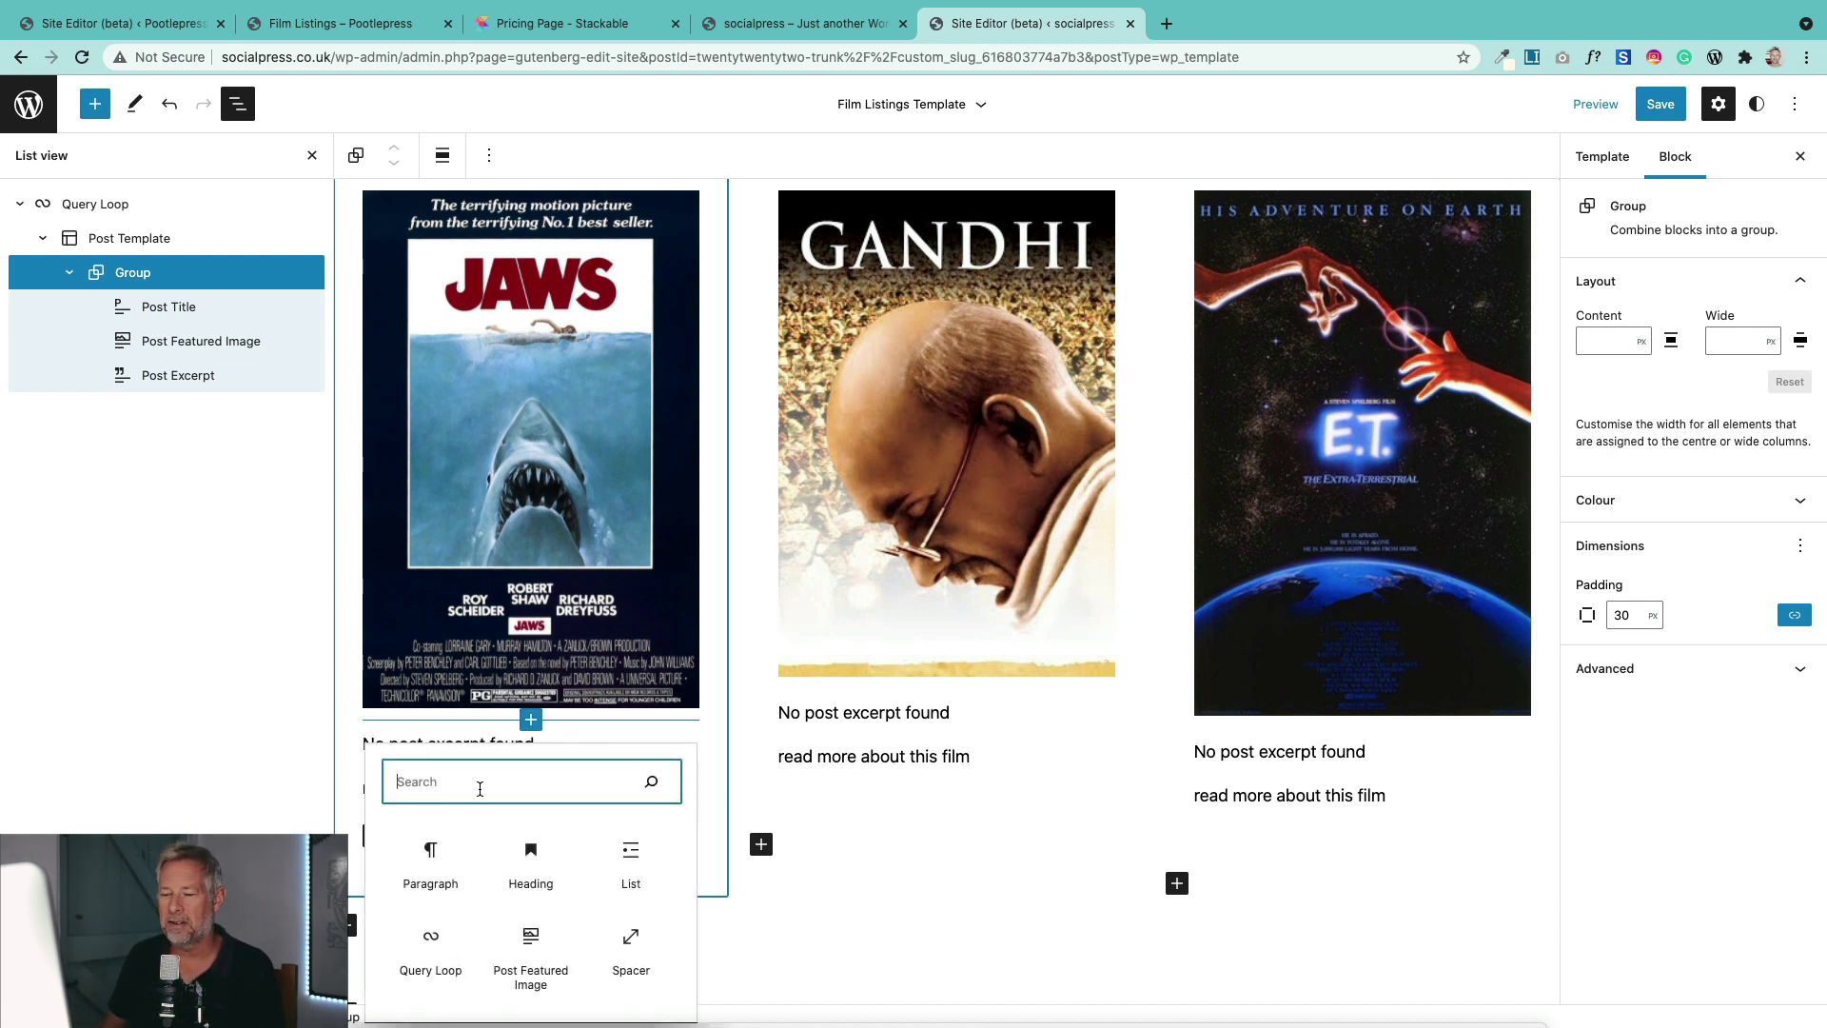
click(437, 855)
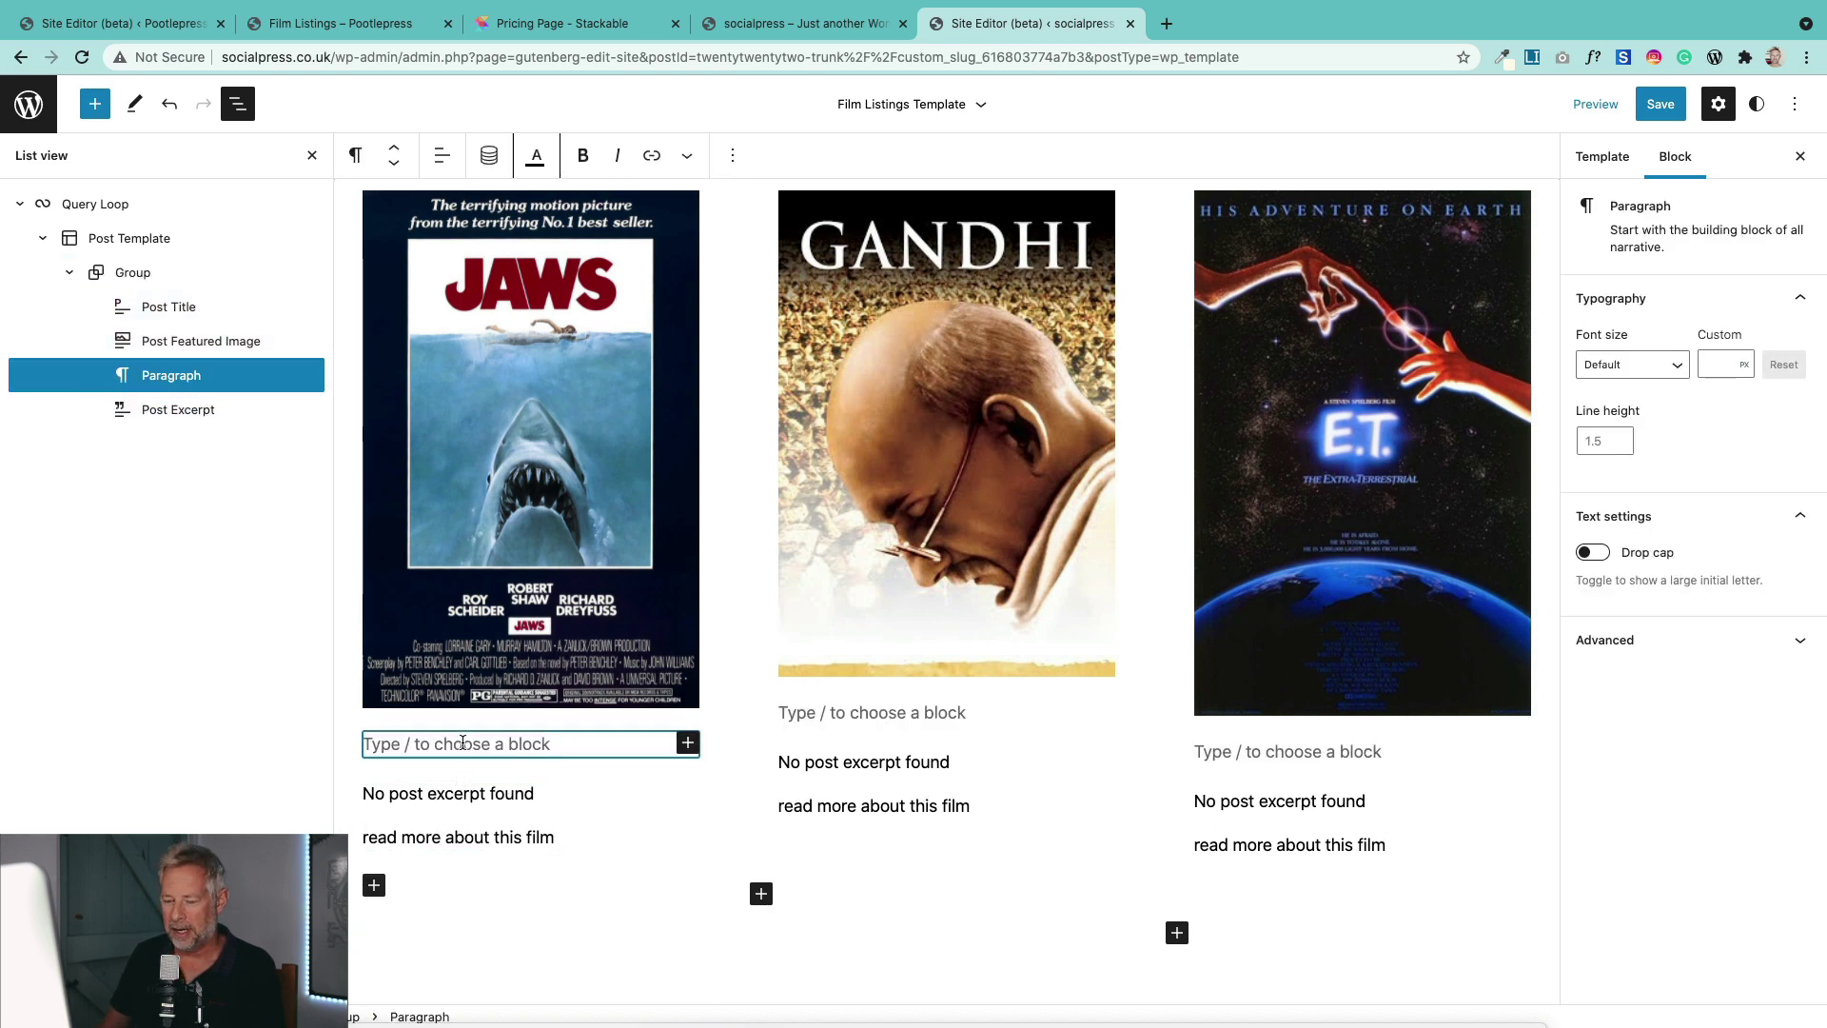
text(Movie Dat)
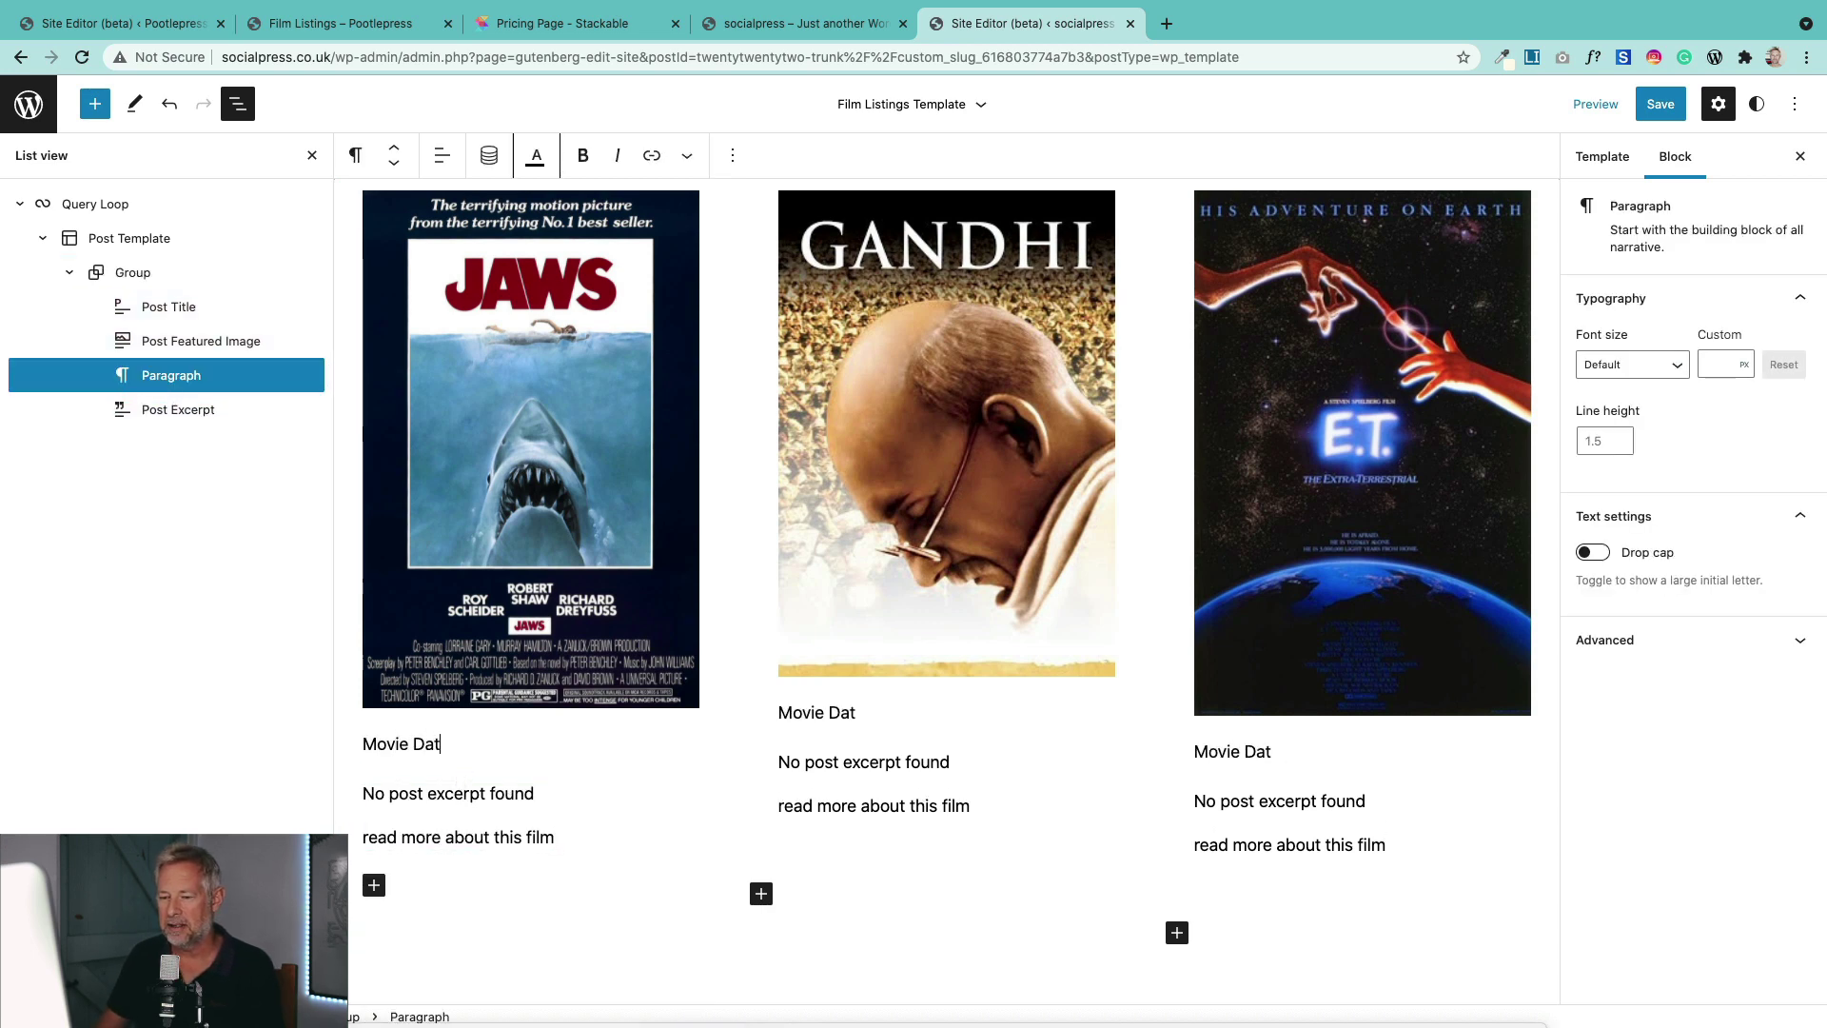
text(e: xxx)
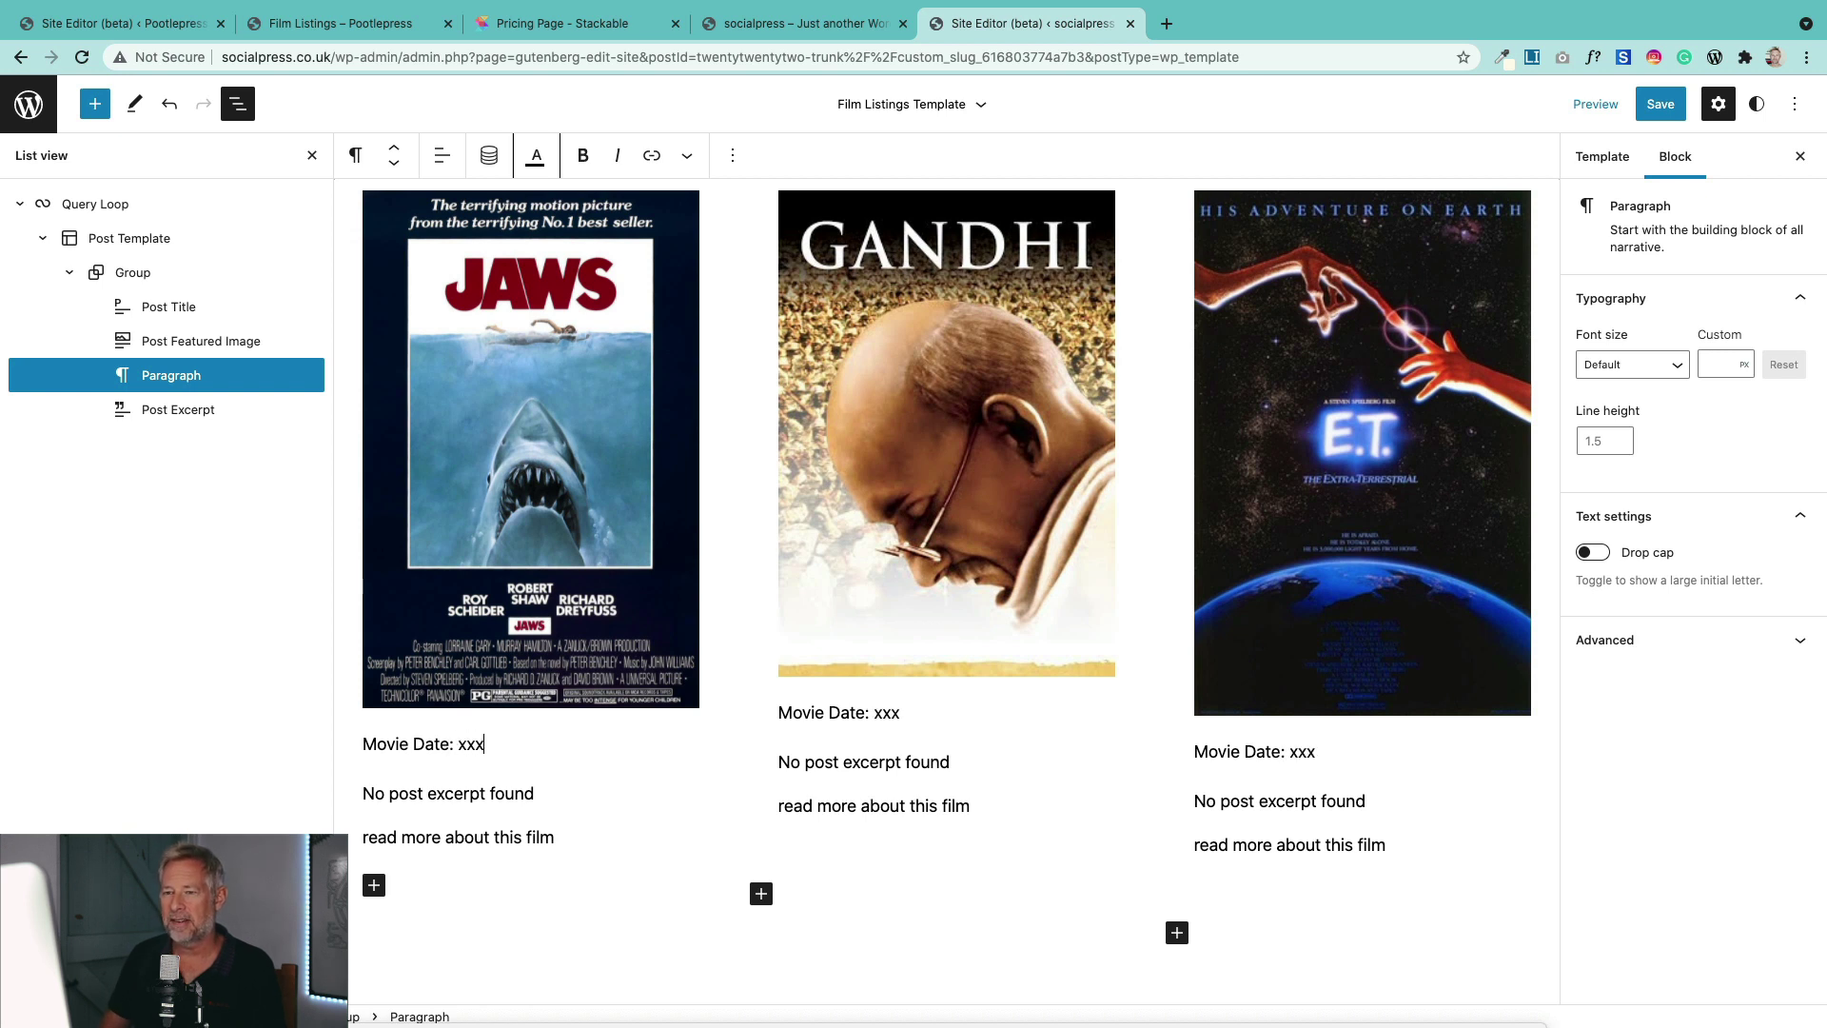
Step: Replace "xxx" in the Movie Date paragraph with the current post's movie_date dynamic field
double_click(469, 746)
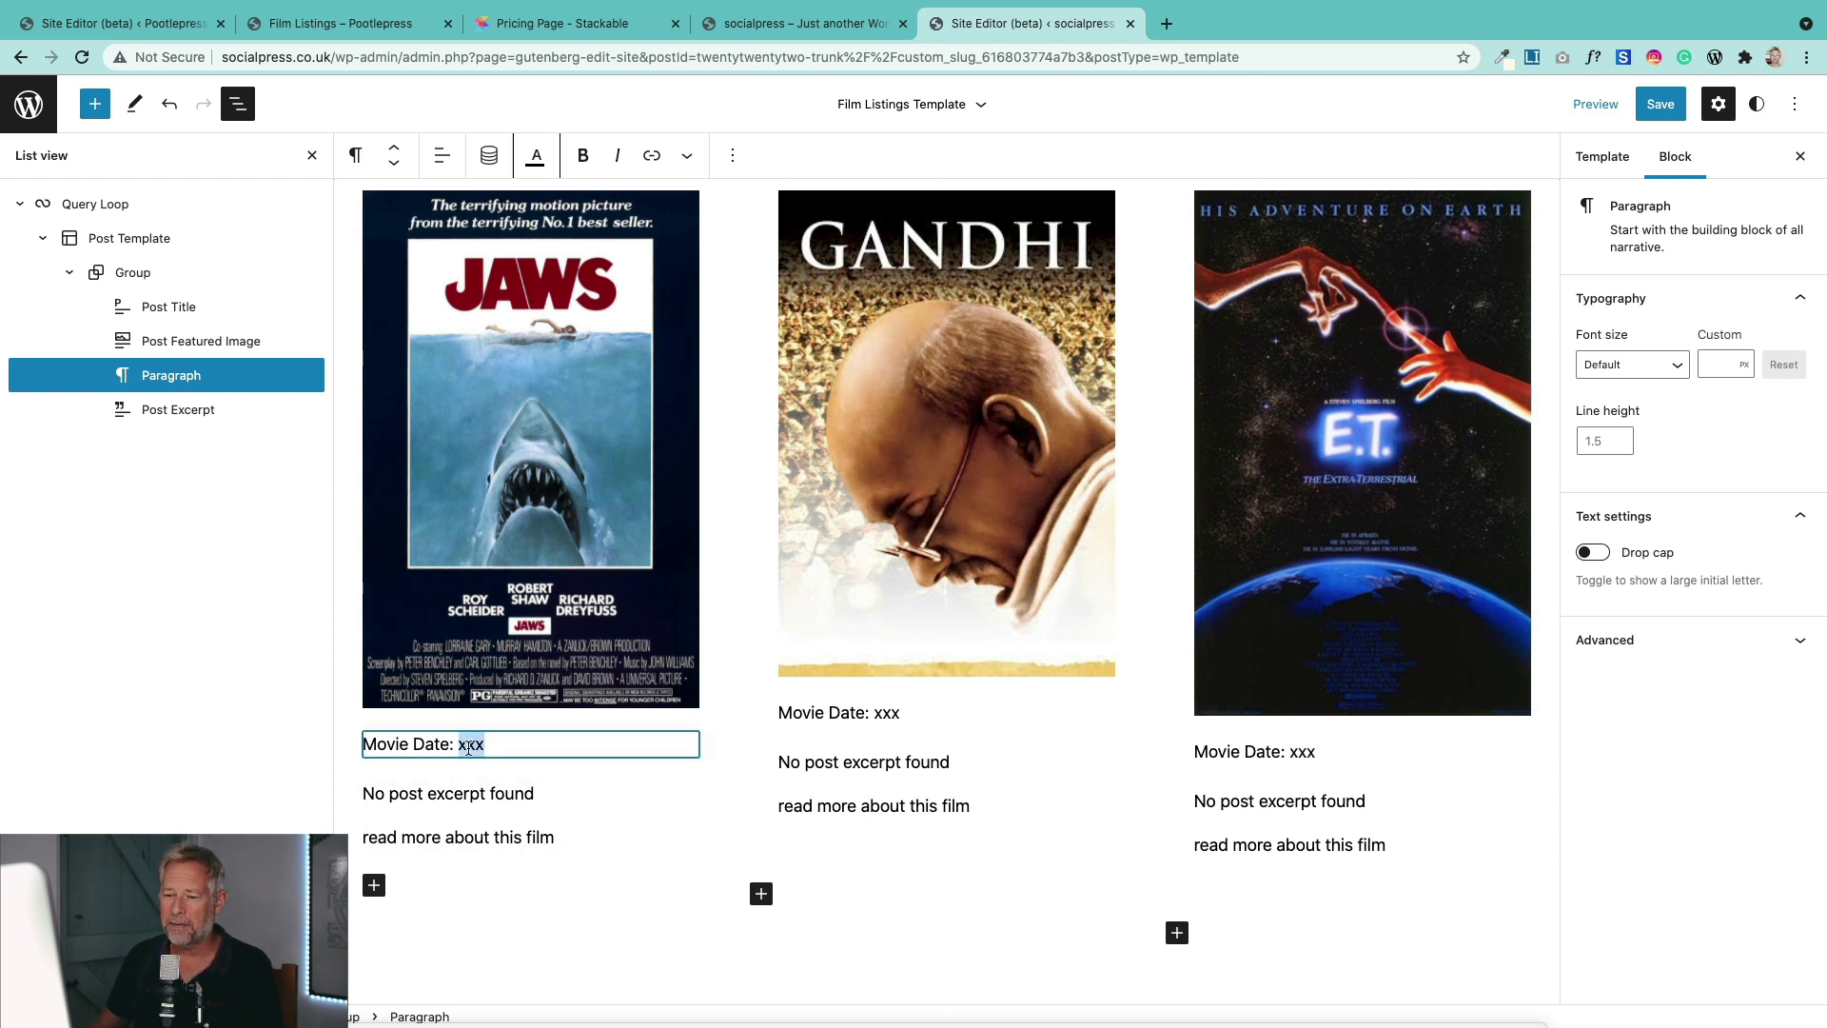
click(485, 157)
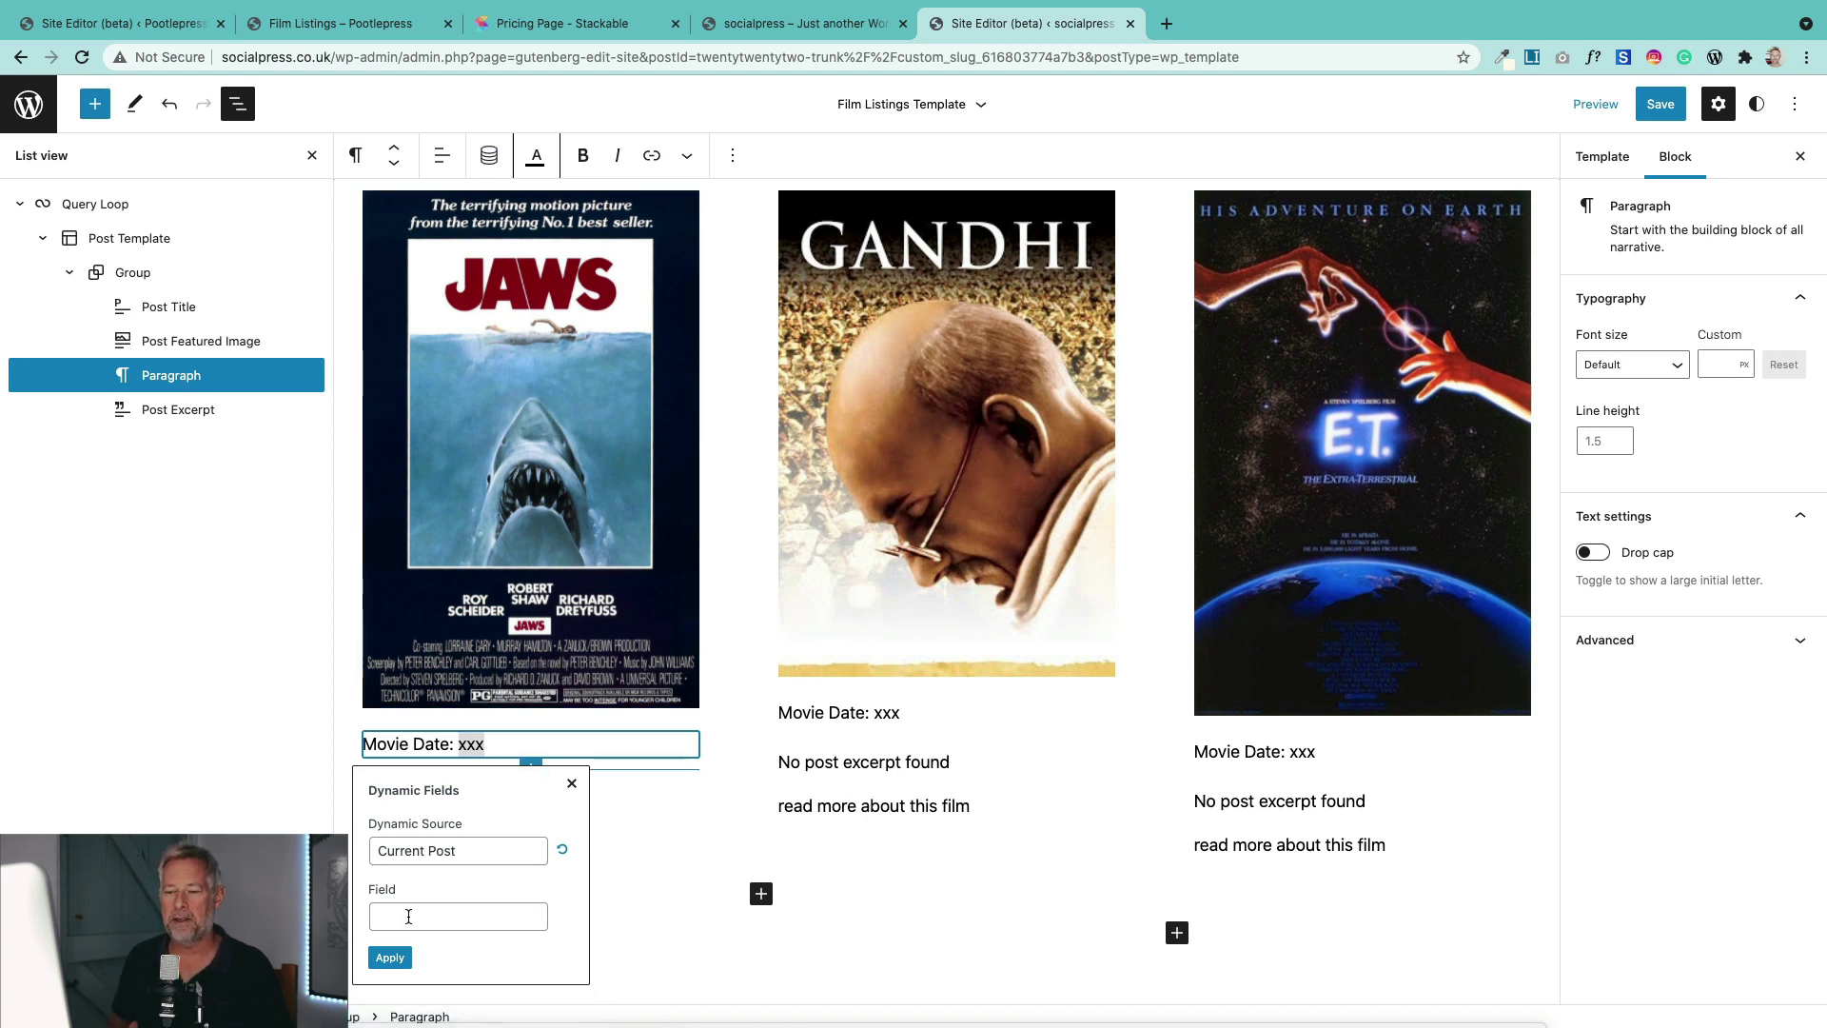
click(409, 916)
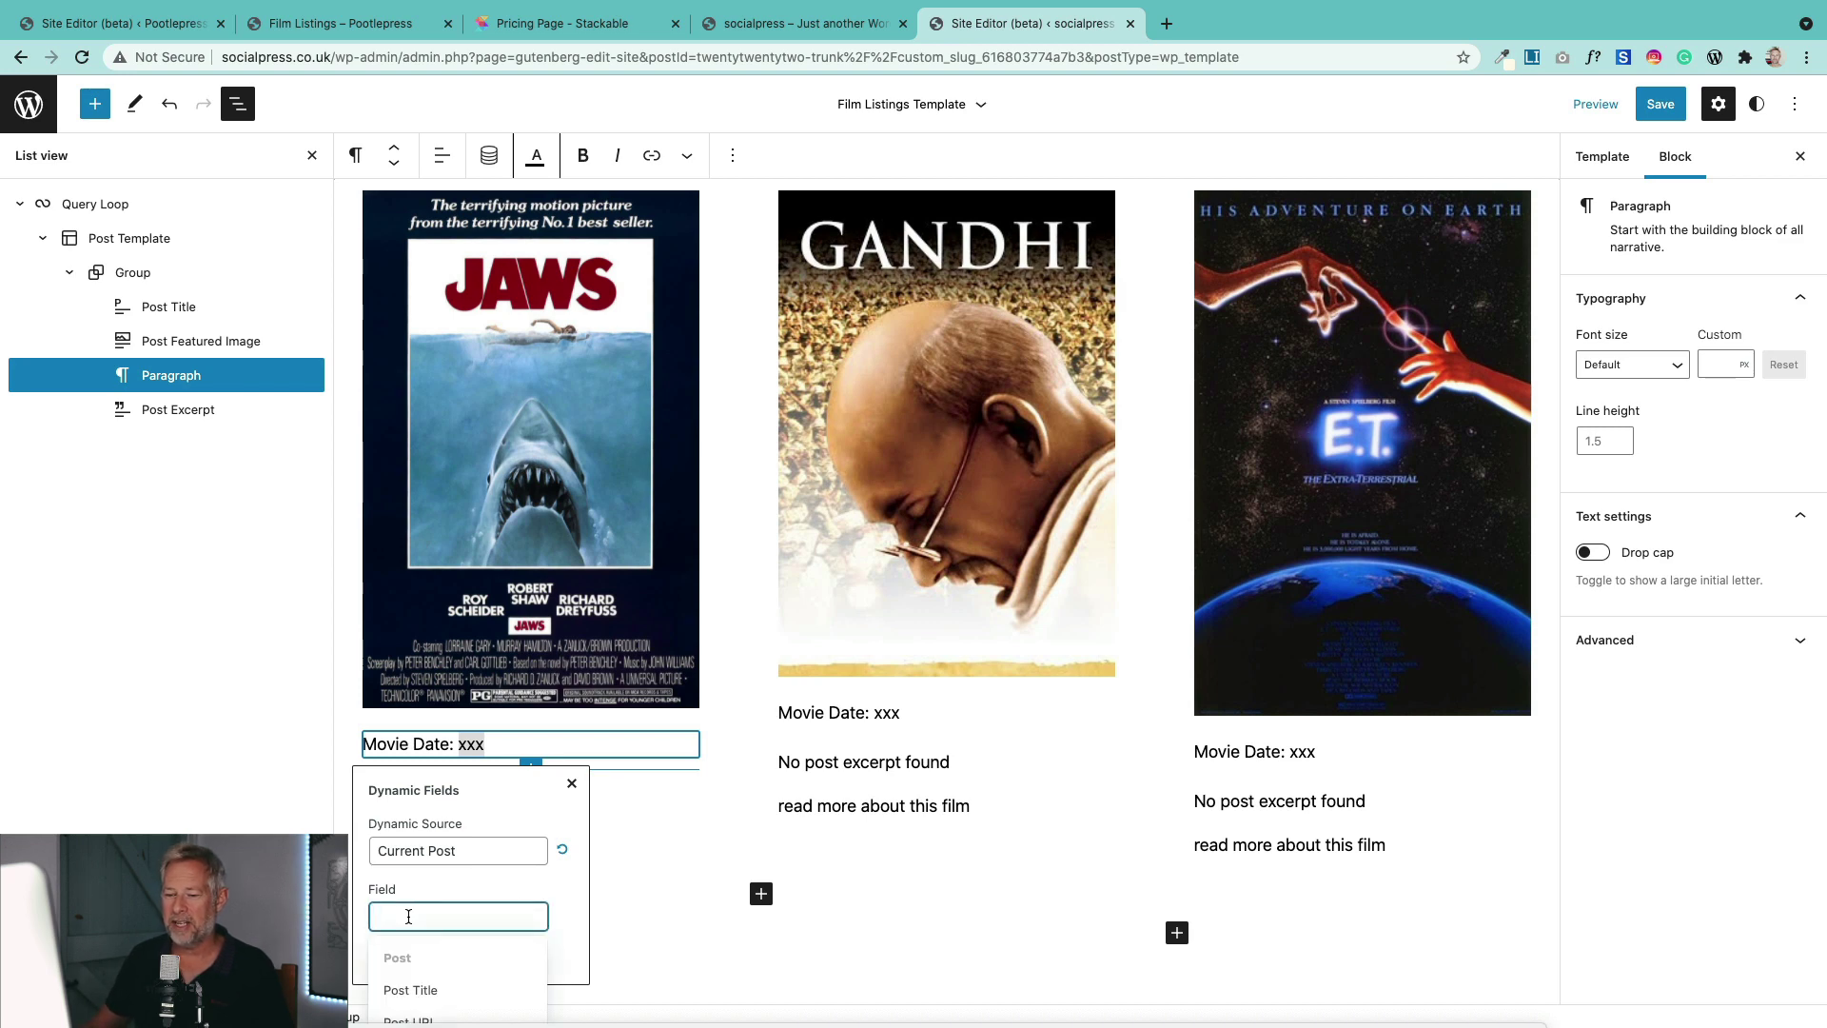
scroll(710, 851, down, 1)
scroll(476, 917, down, 2)
scroll(478, 919, up, 2)
scroll(471, 940, down, 5)
scroll(470, 940, down, 5)
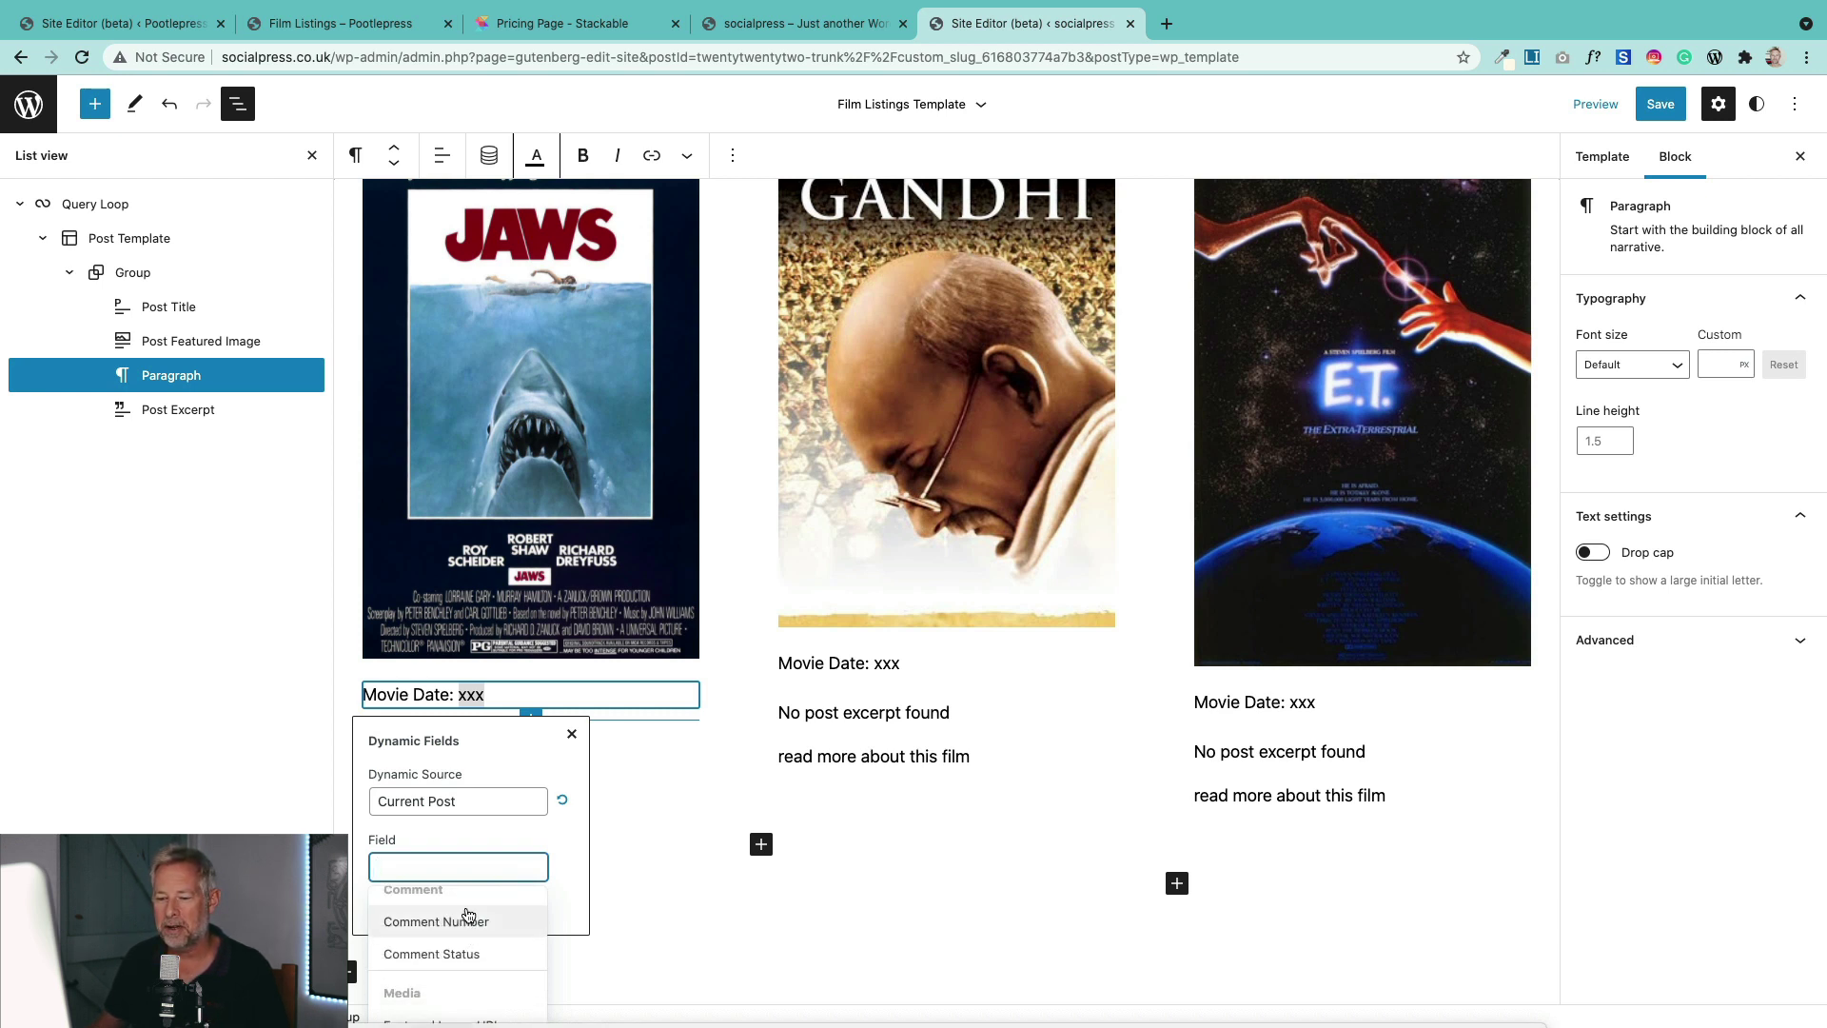
text(movie)
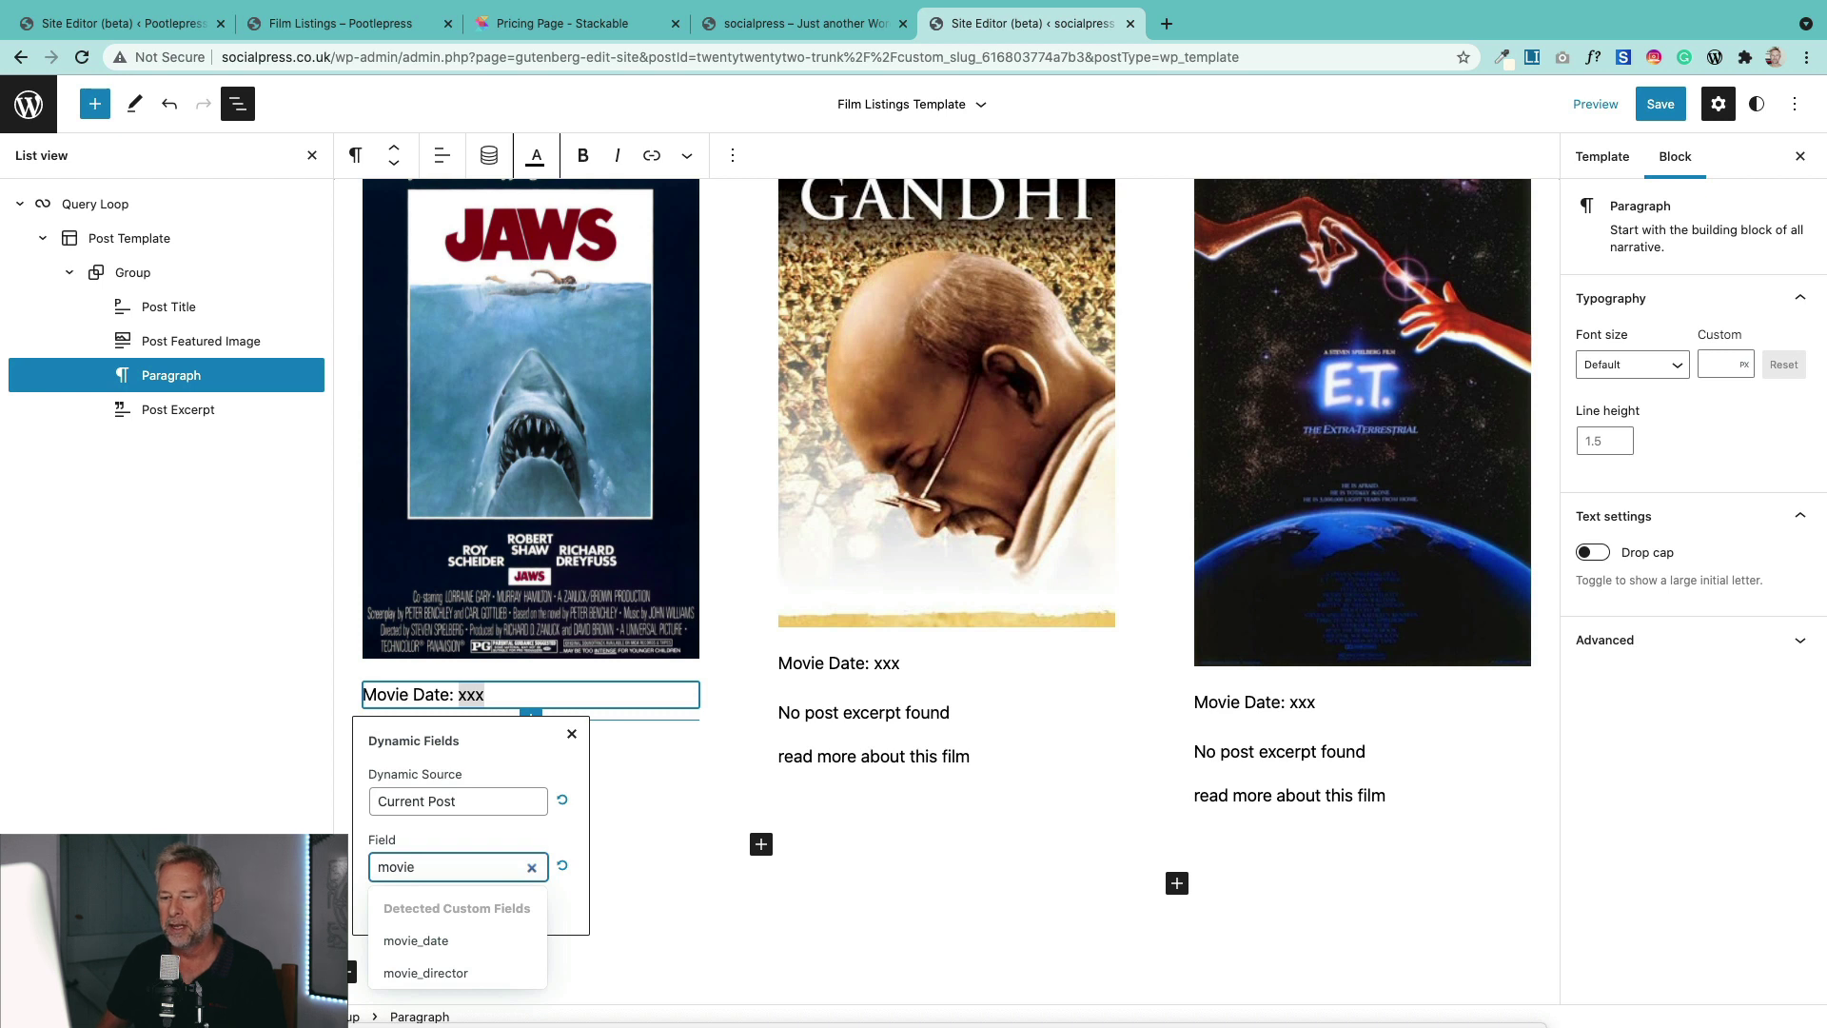
click(419, 953)
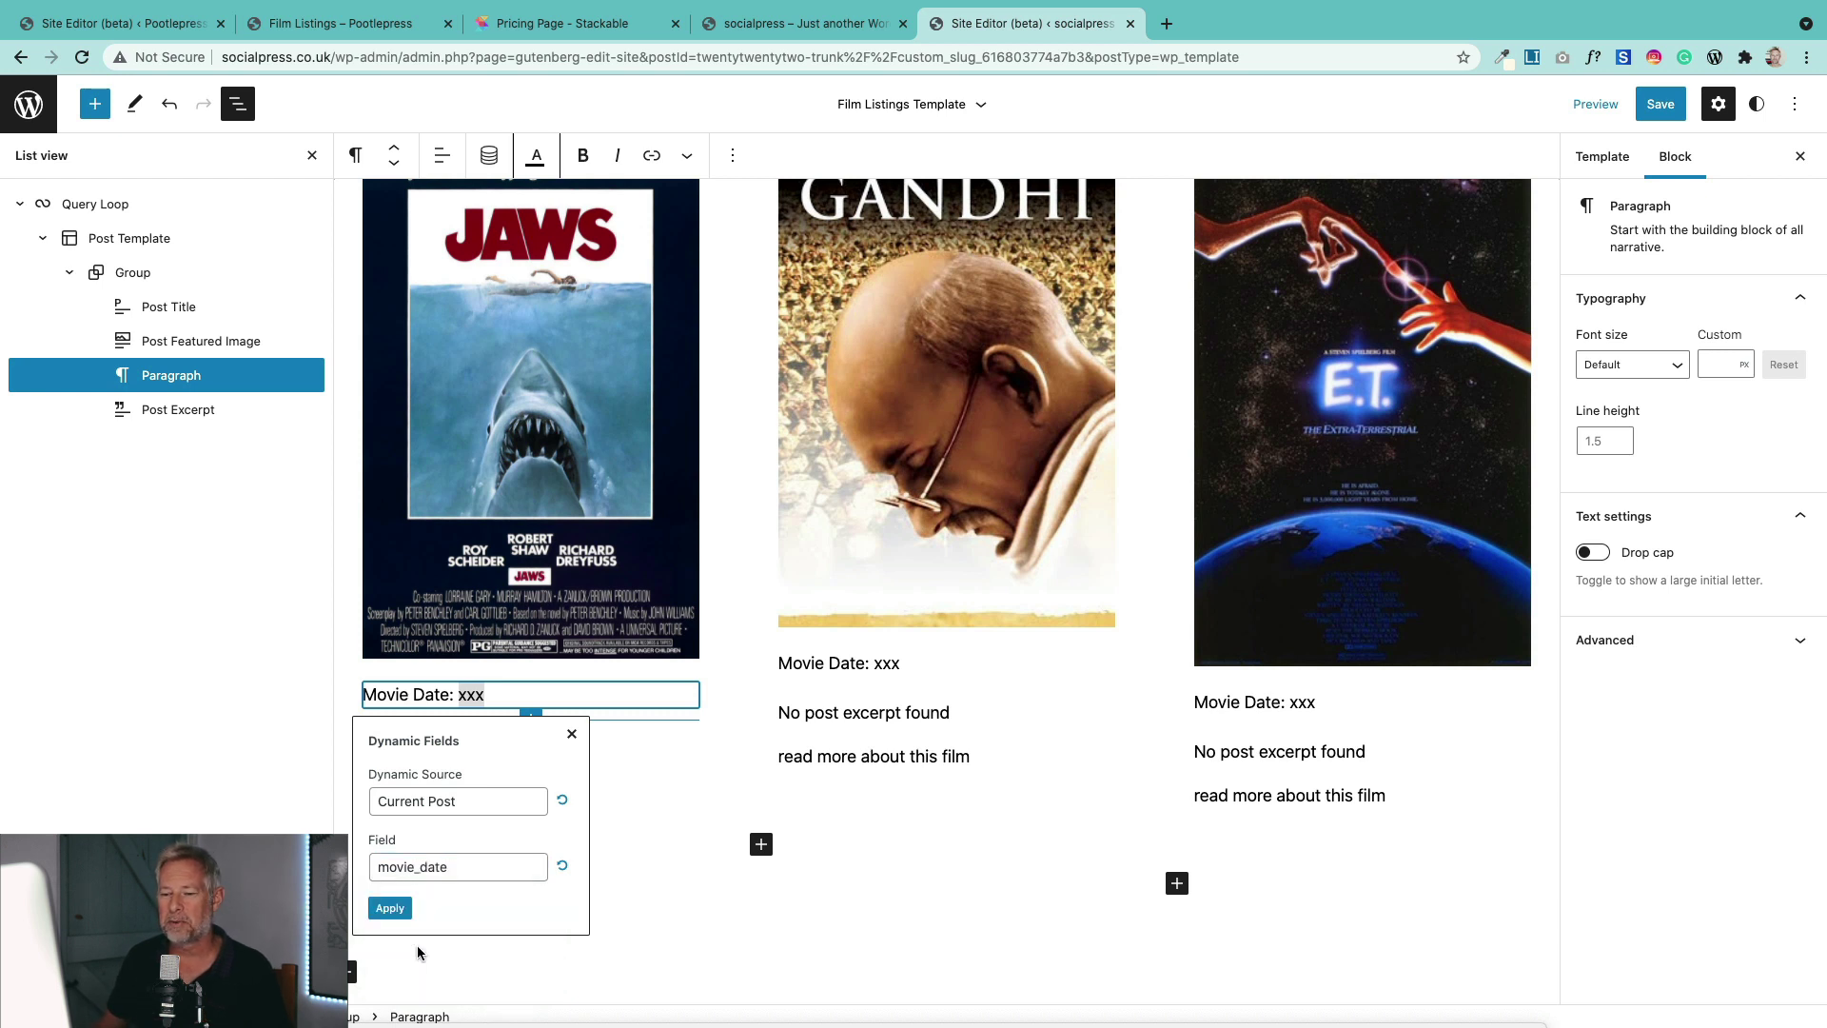
click(390, 908)
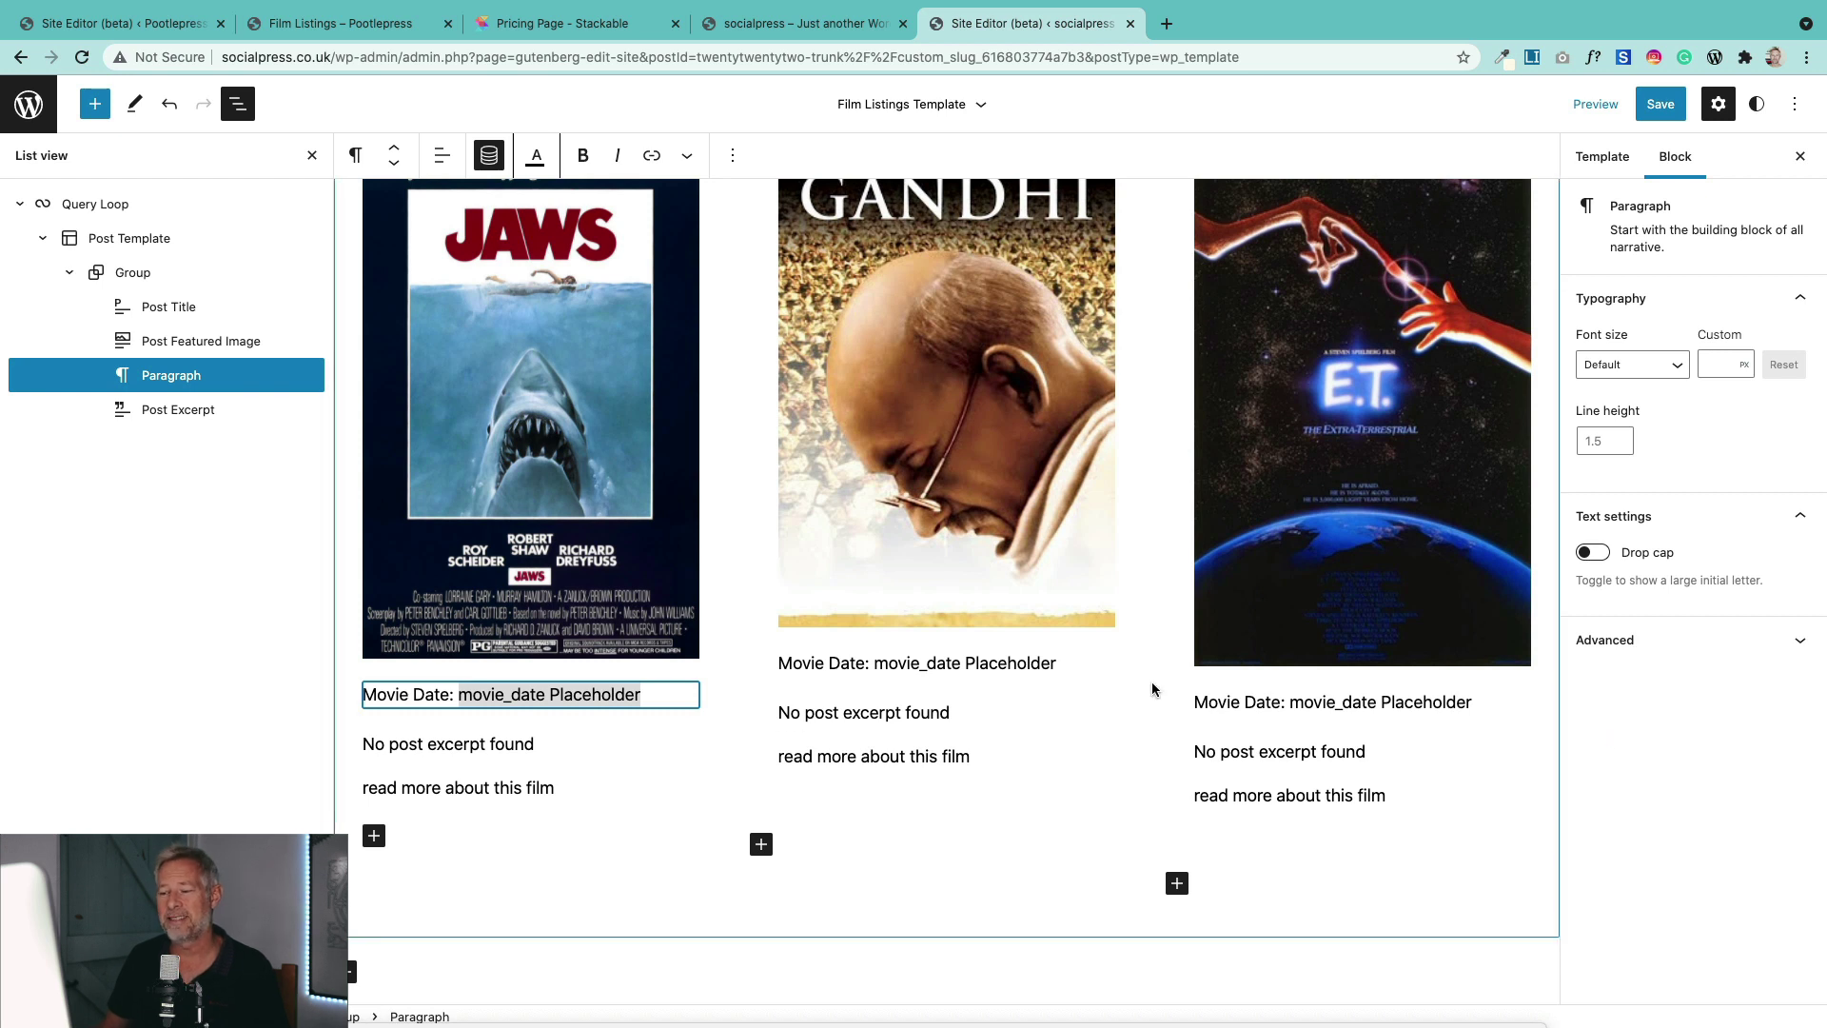
Step: Insert a paragraph reading "Movie Director: xxx" below the Movie Date paragraph
click(531, 720)
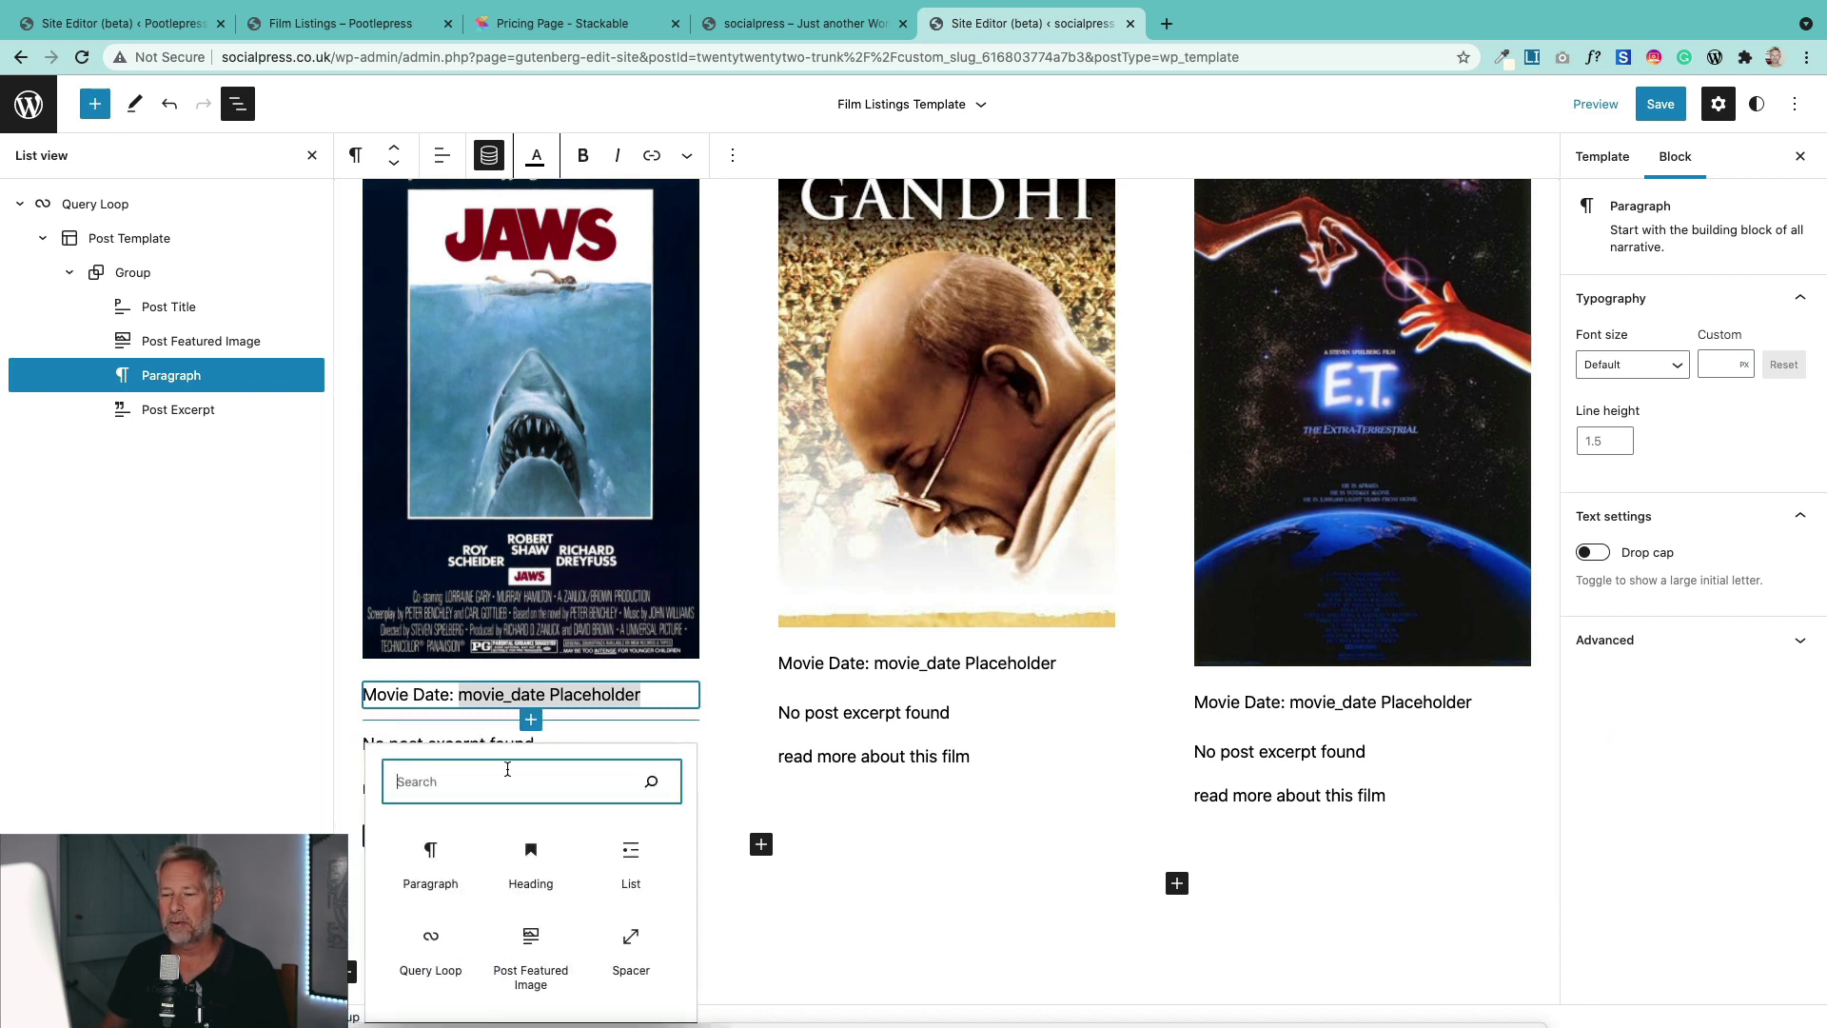
text(parak)
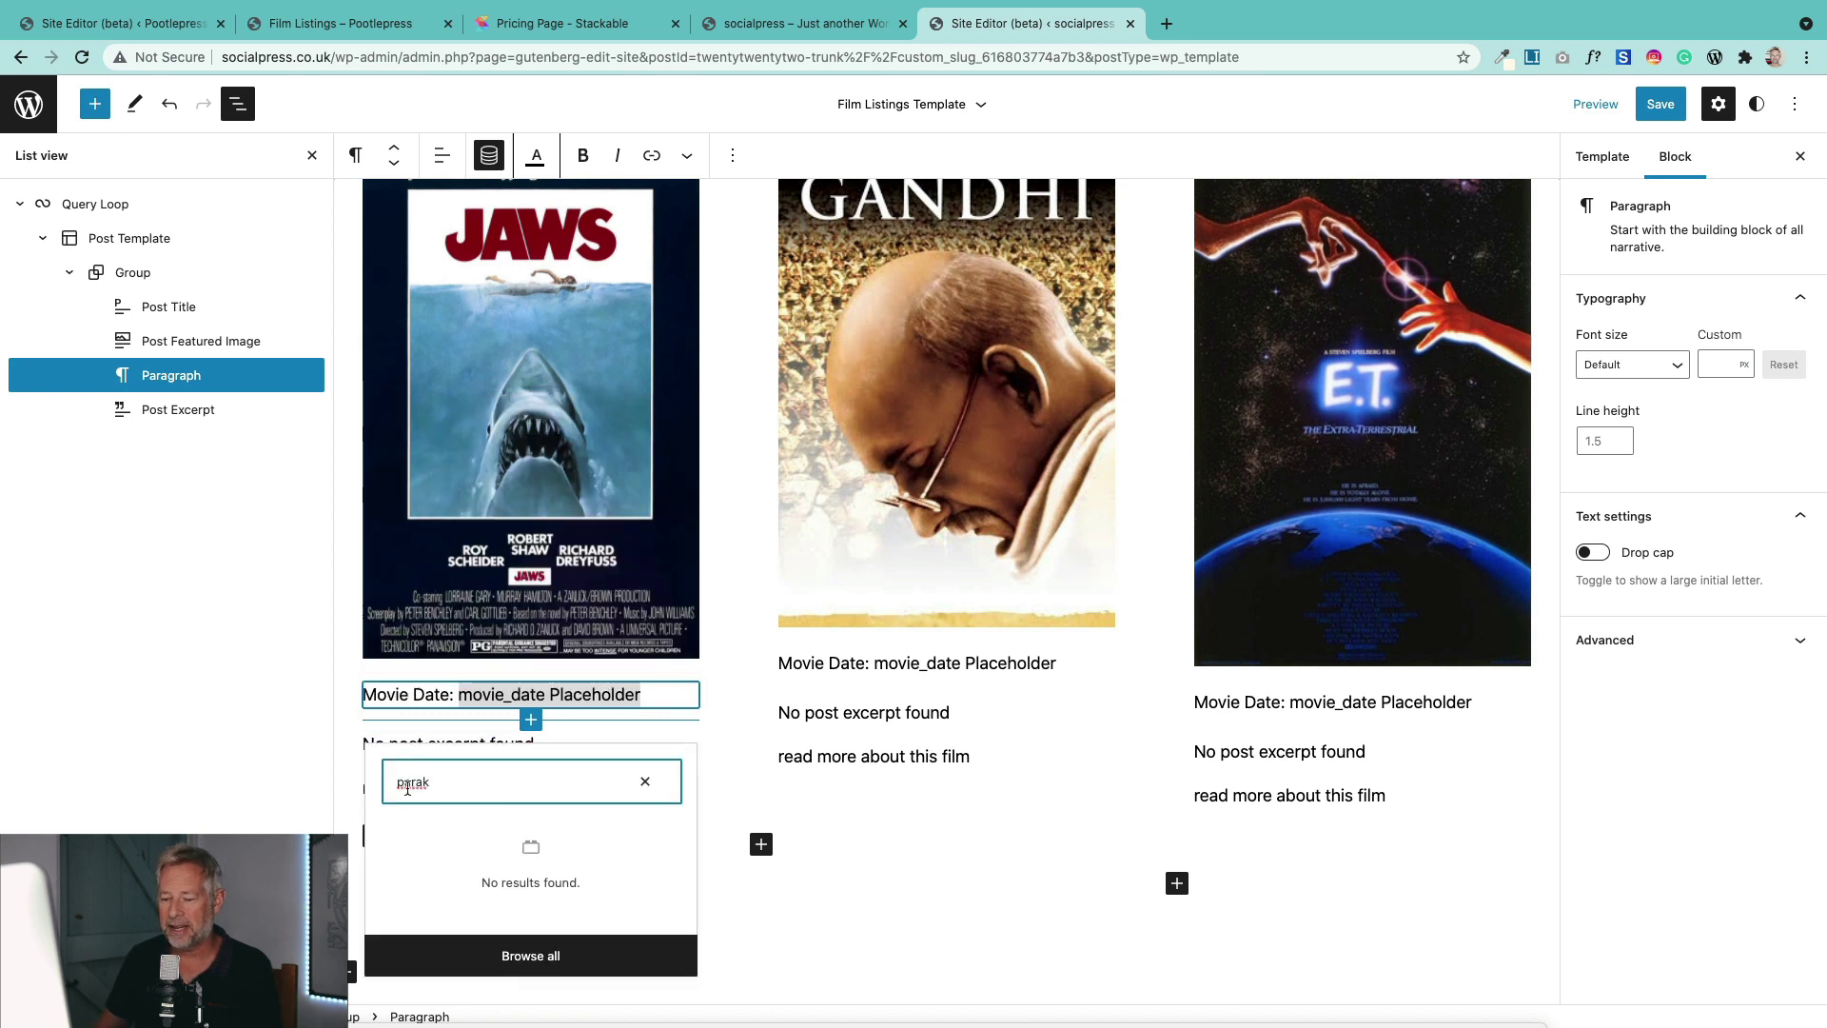
key(BackSpace)
click(424, 526)
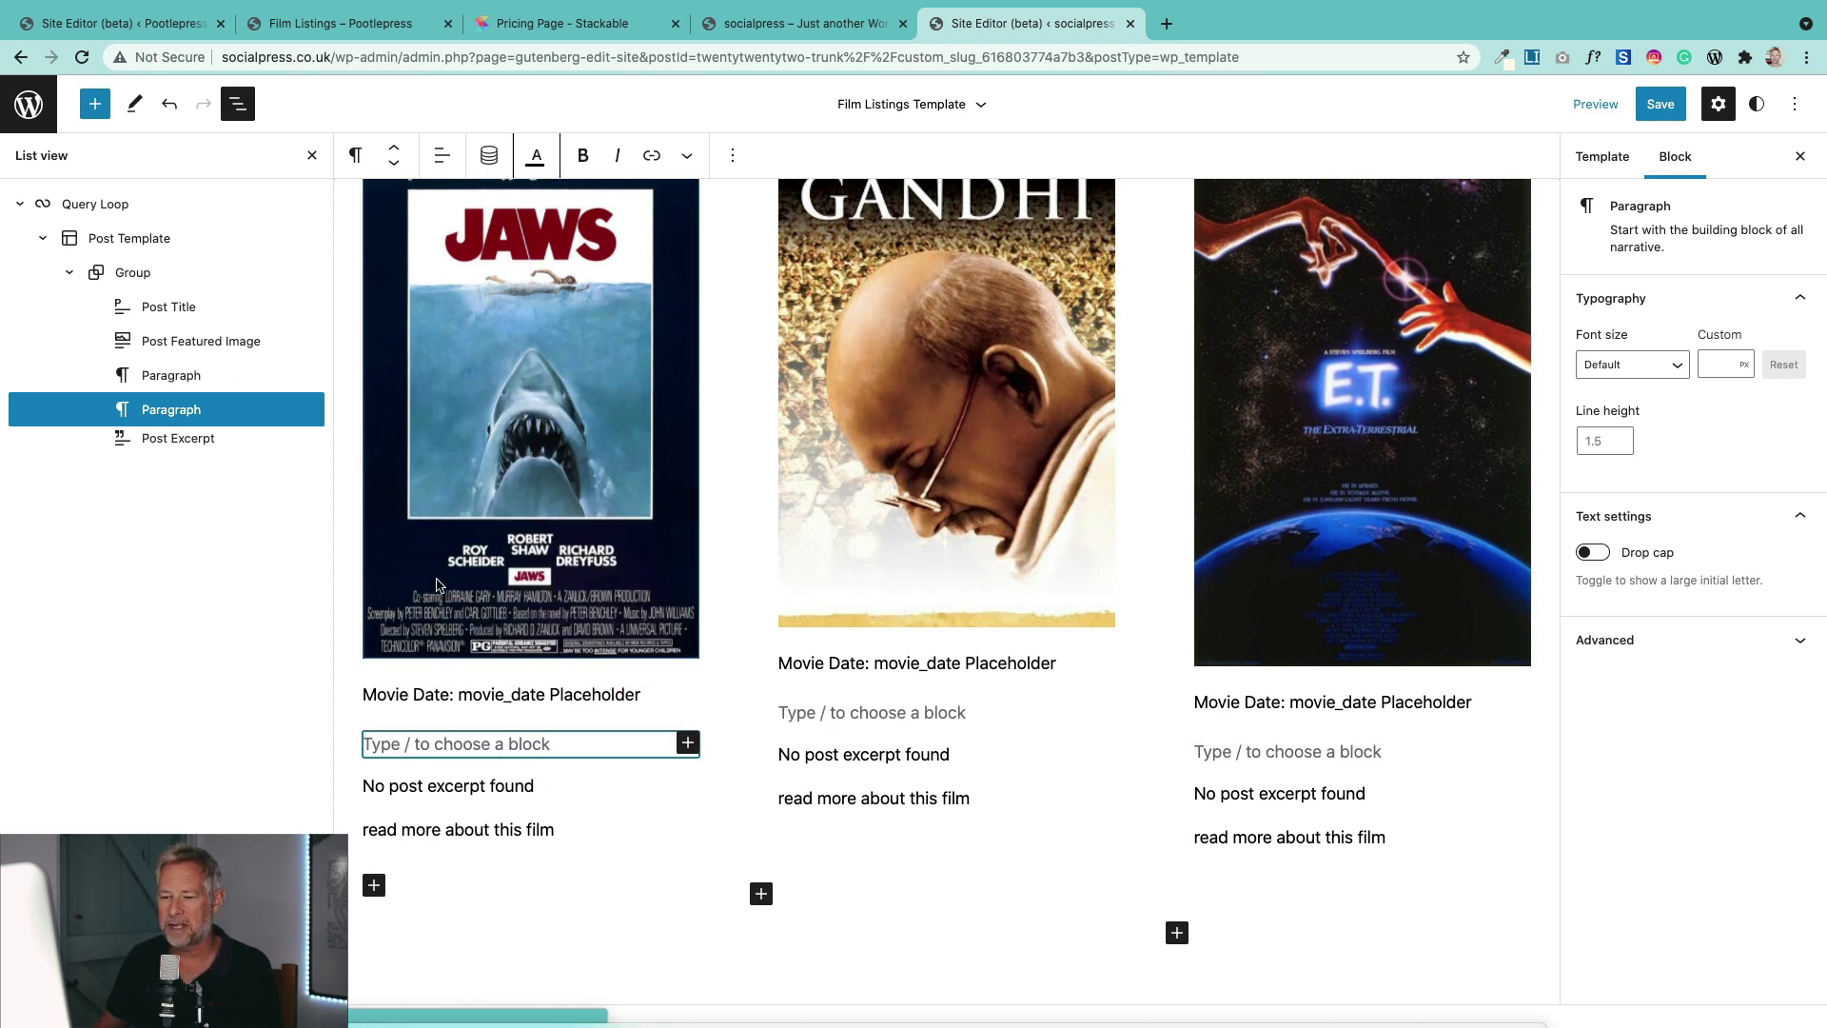
text(Mov)
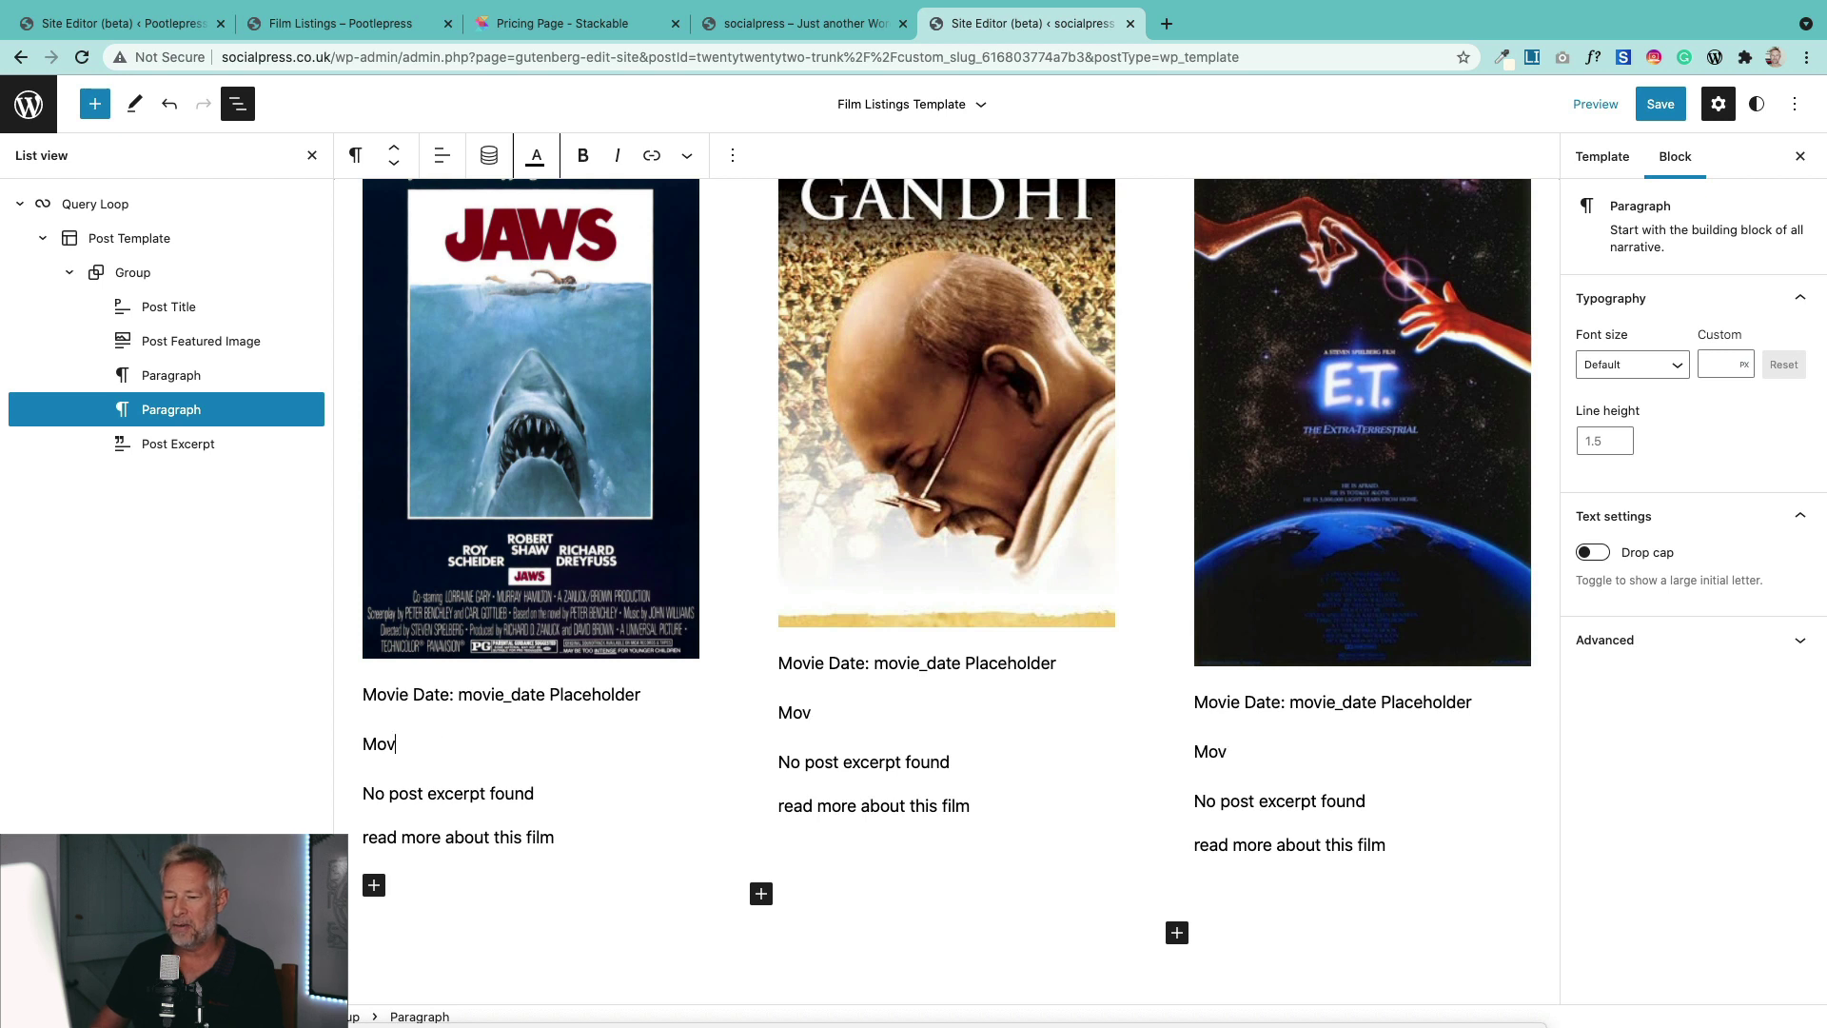
text(ie Direct)
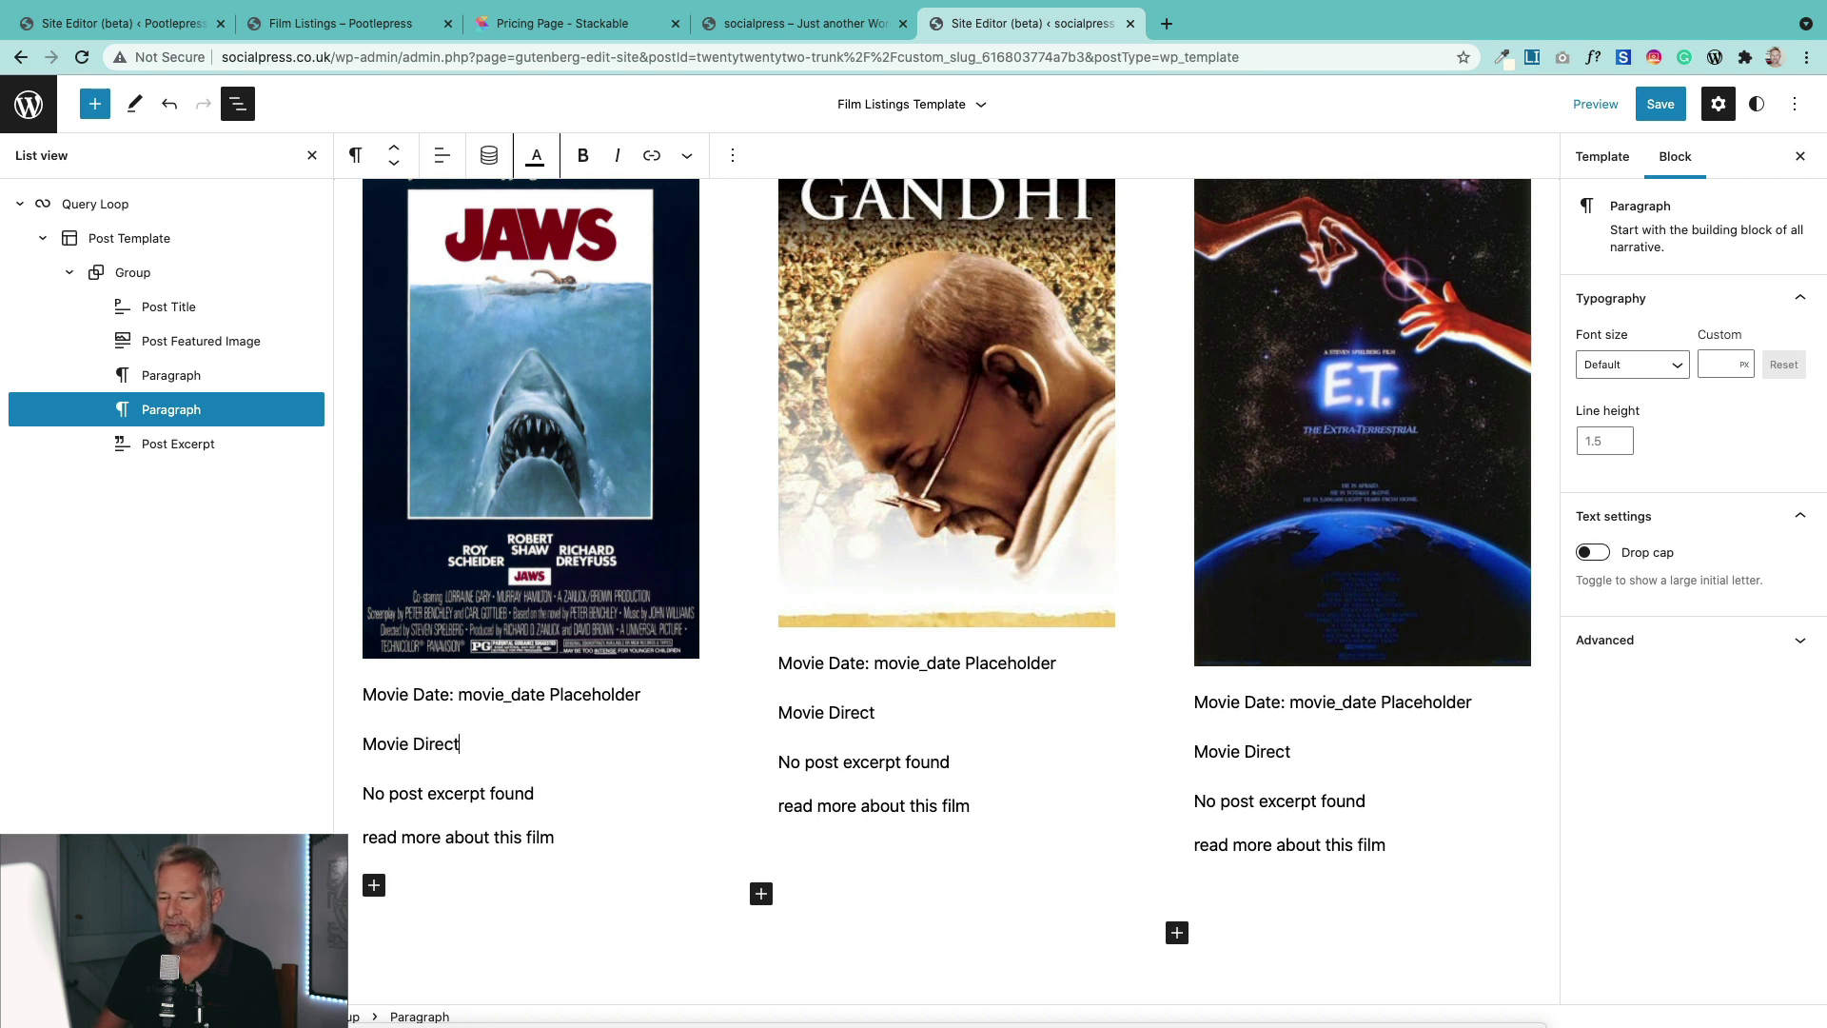
text(or: xxx)
Step: Replace "xxx" in the Movie Director paragraph with the current post's movie_director dynamic field
drag(484, 744, 511, 744)
click(487, 159)
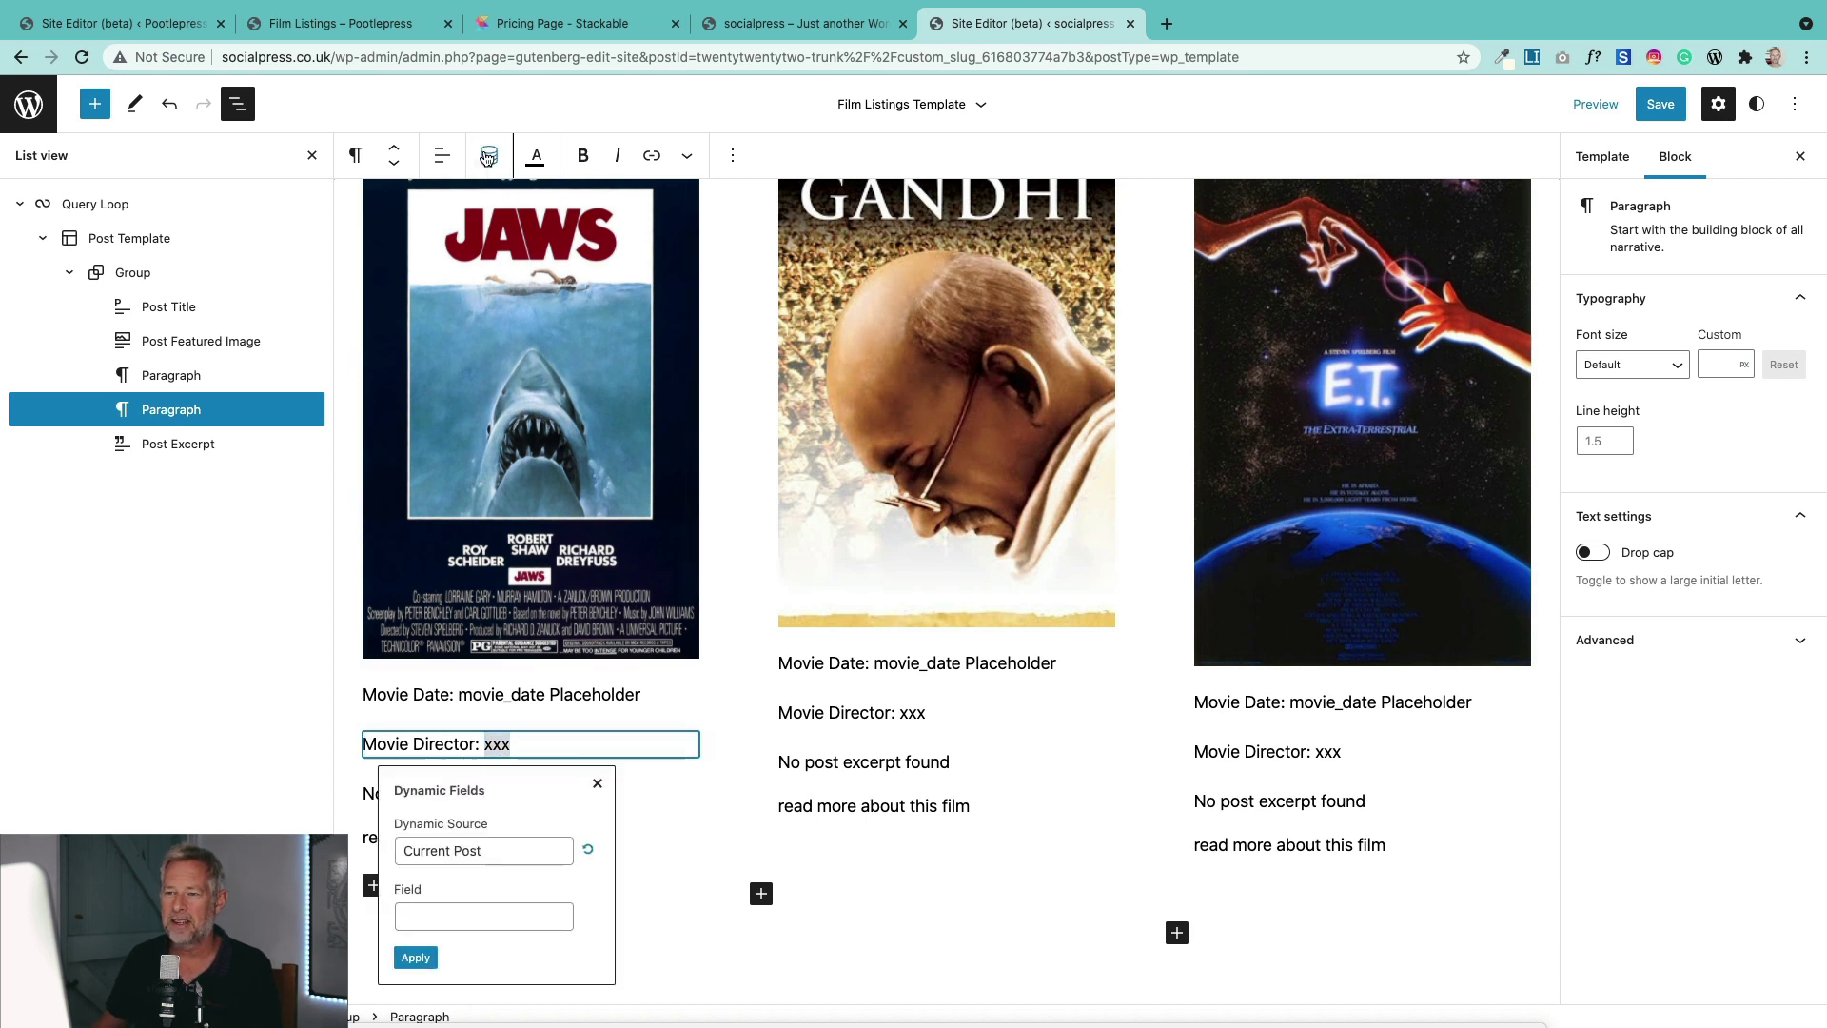
right_click(478, 915)
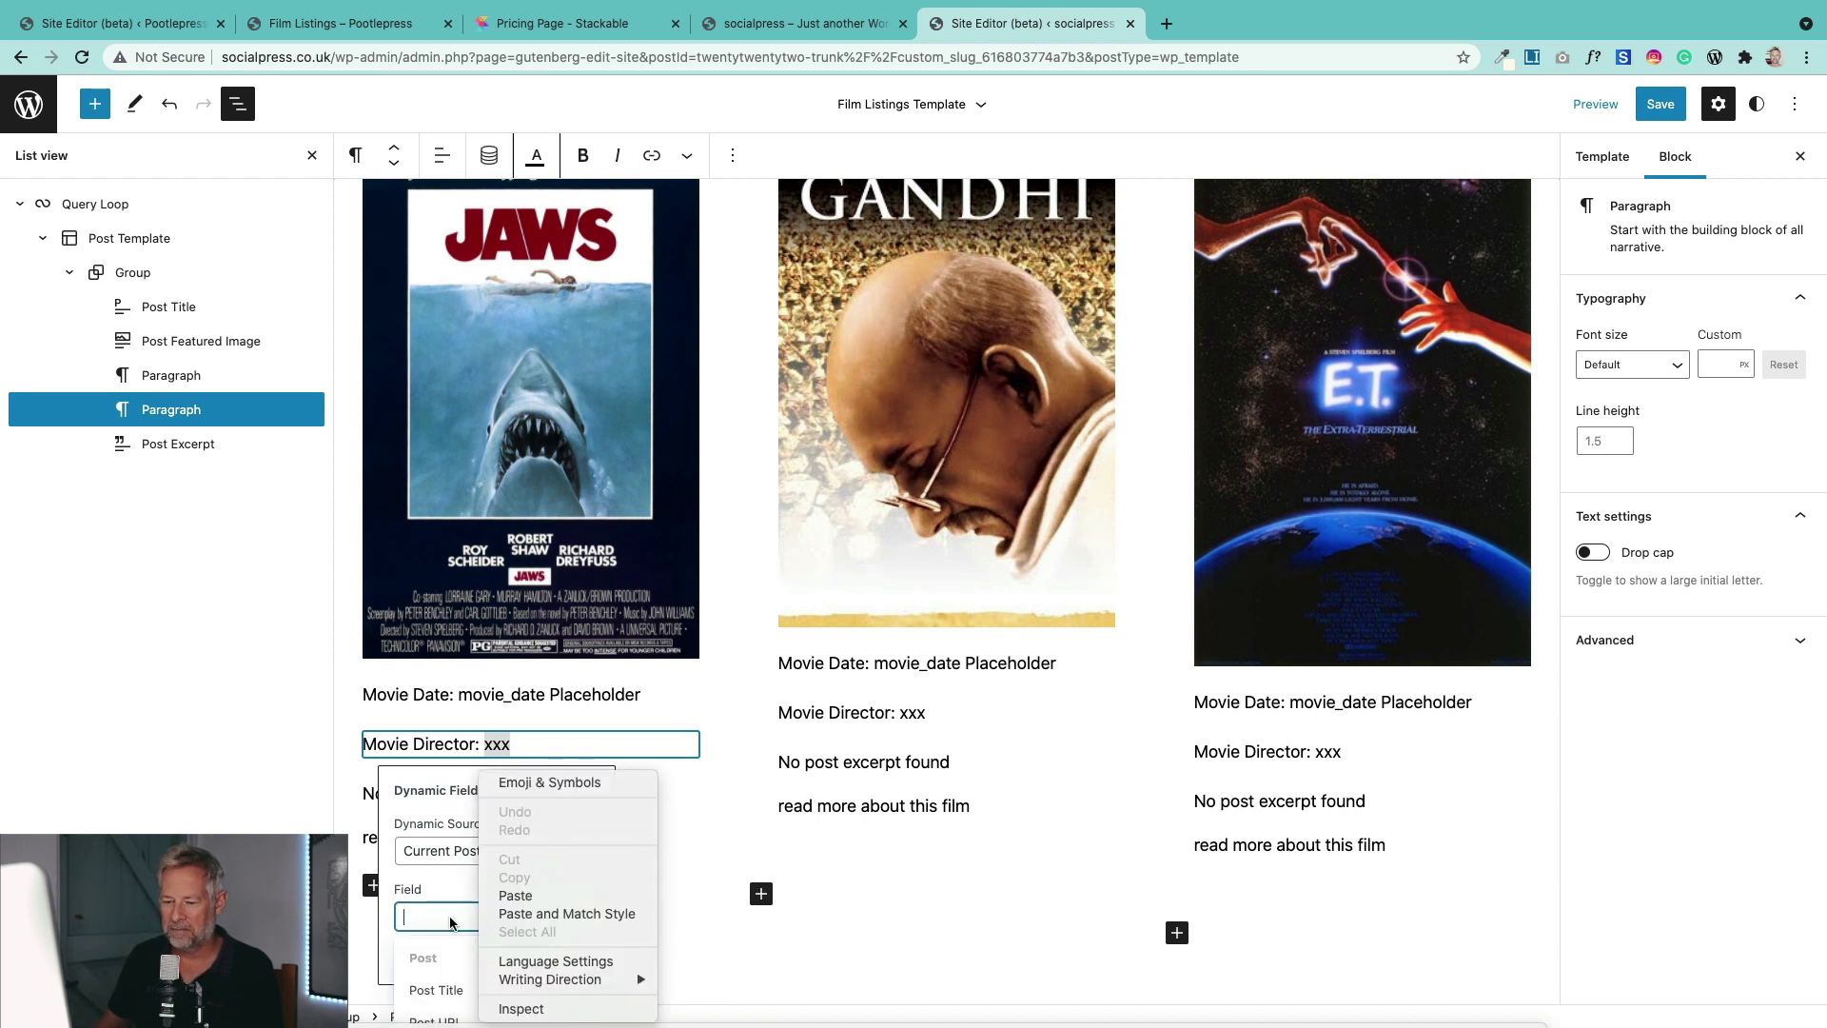
click(438, 918)
text(m)
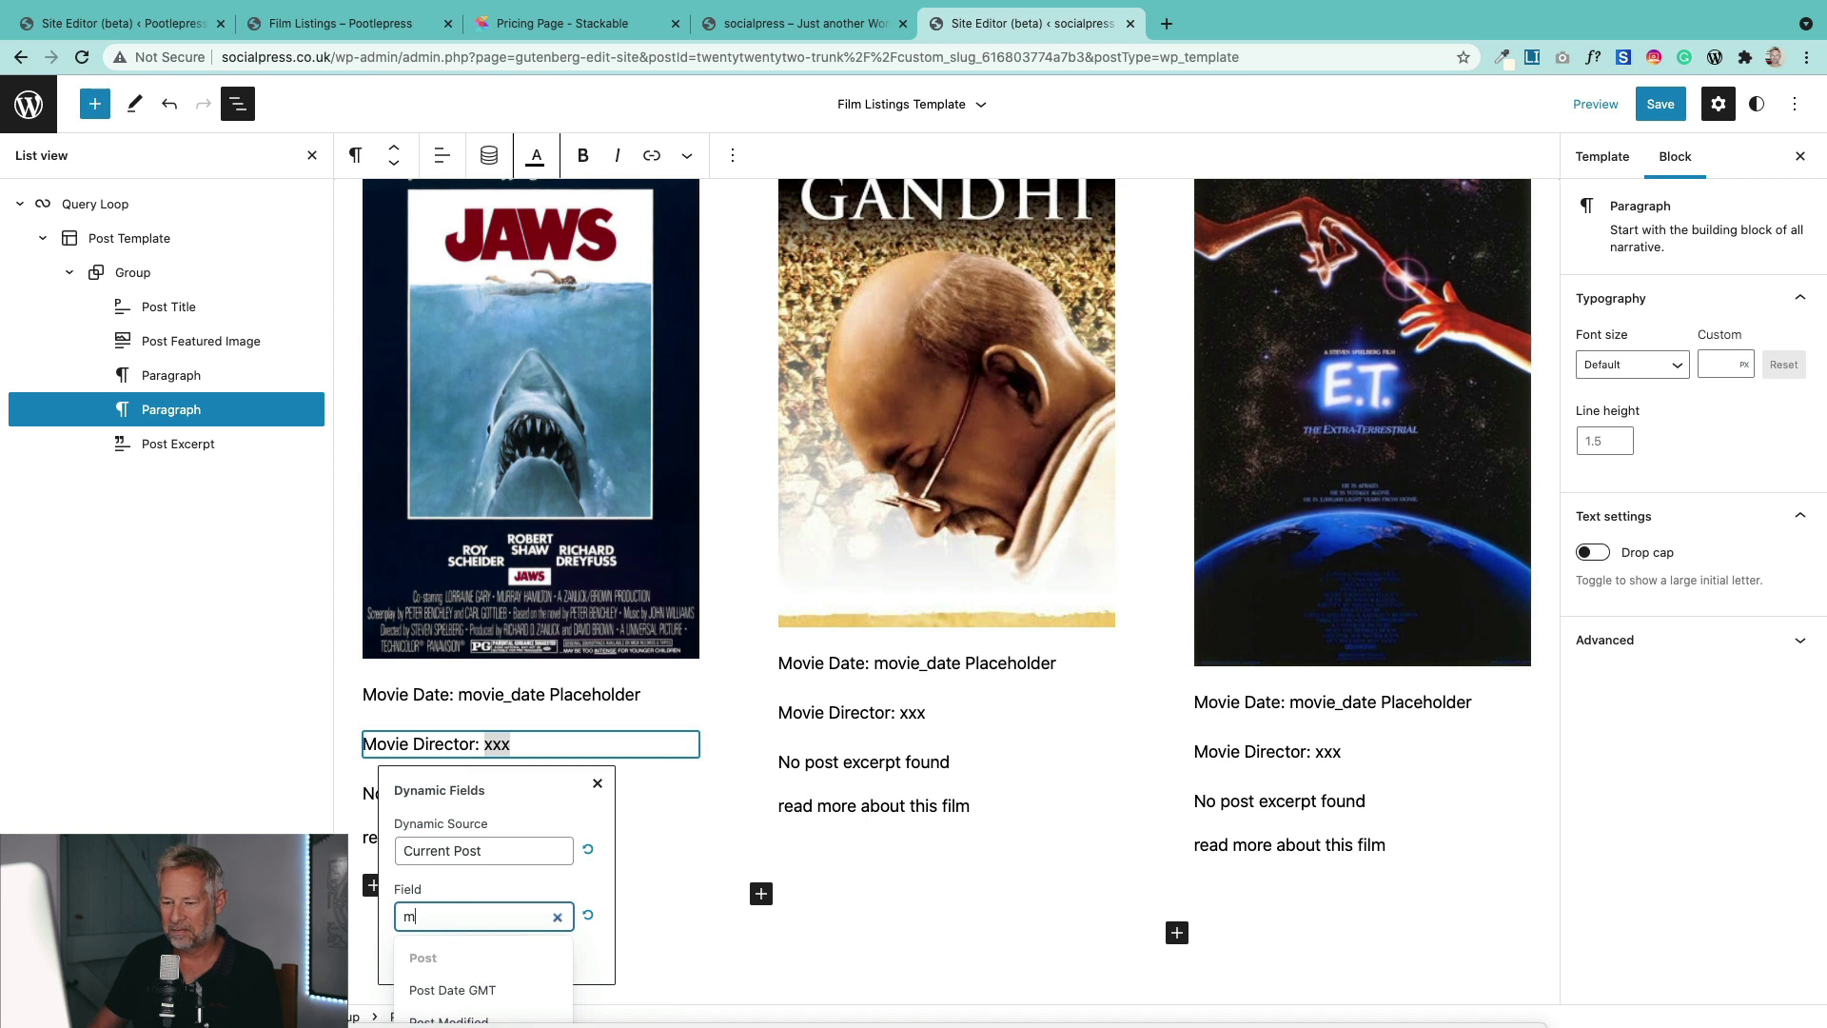
text(ovi)
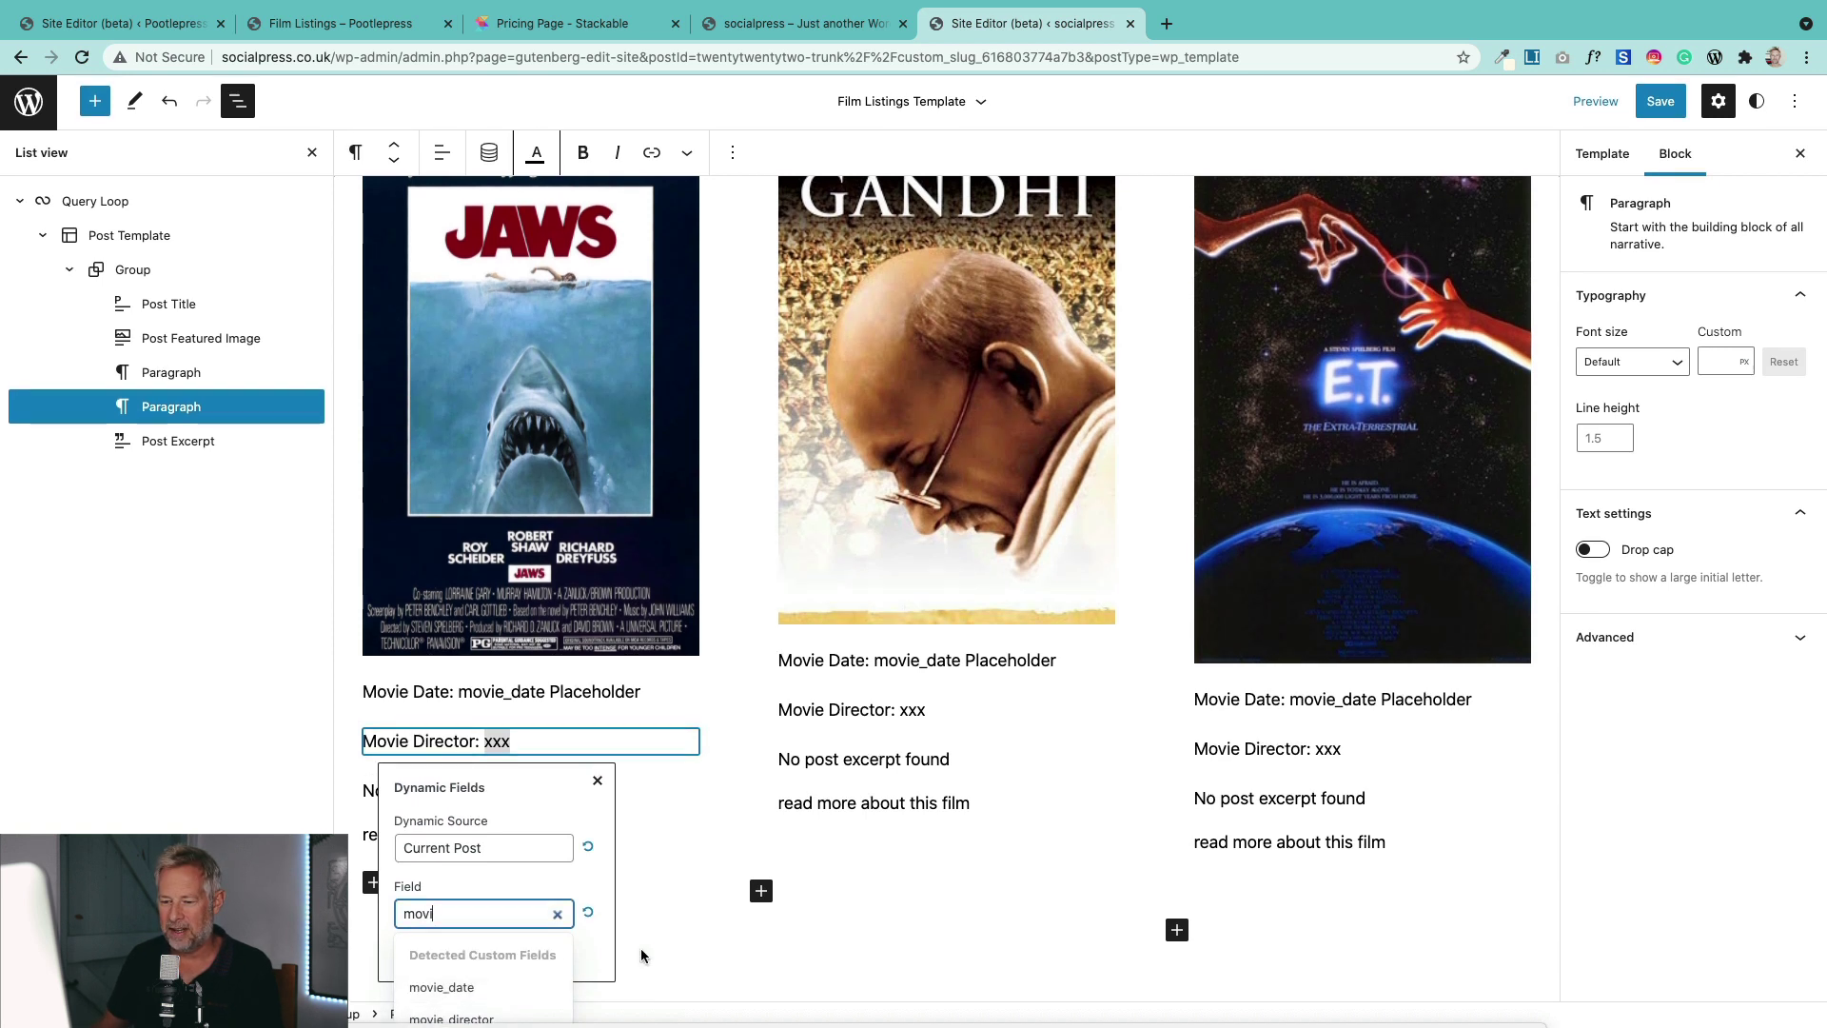
scroll(473, 978, down, 1)
click(467, 969)
click(415, 908)
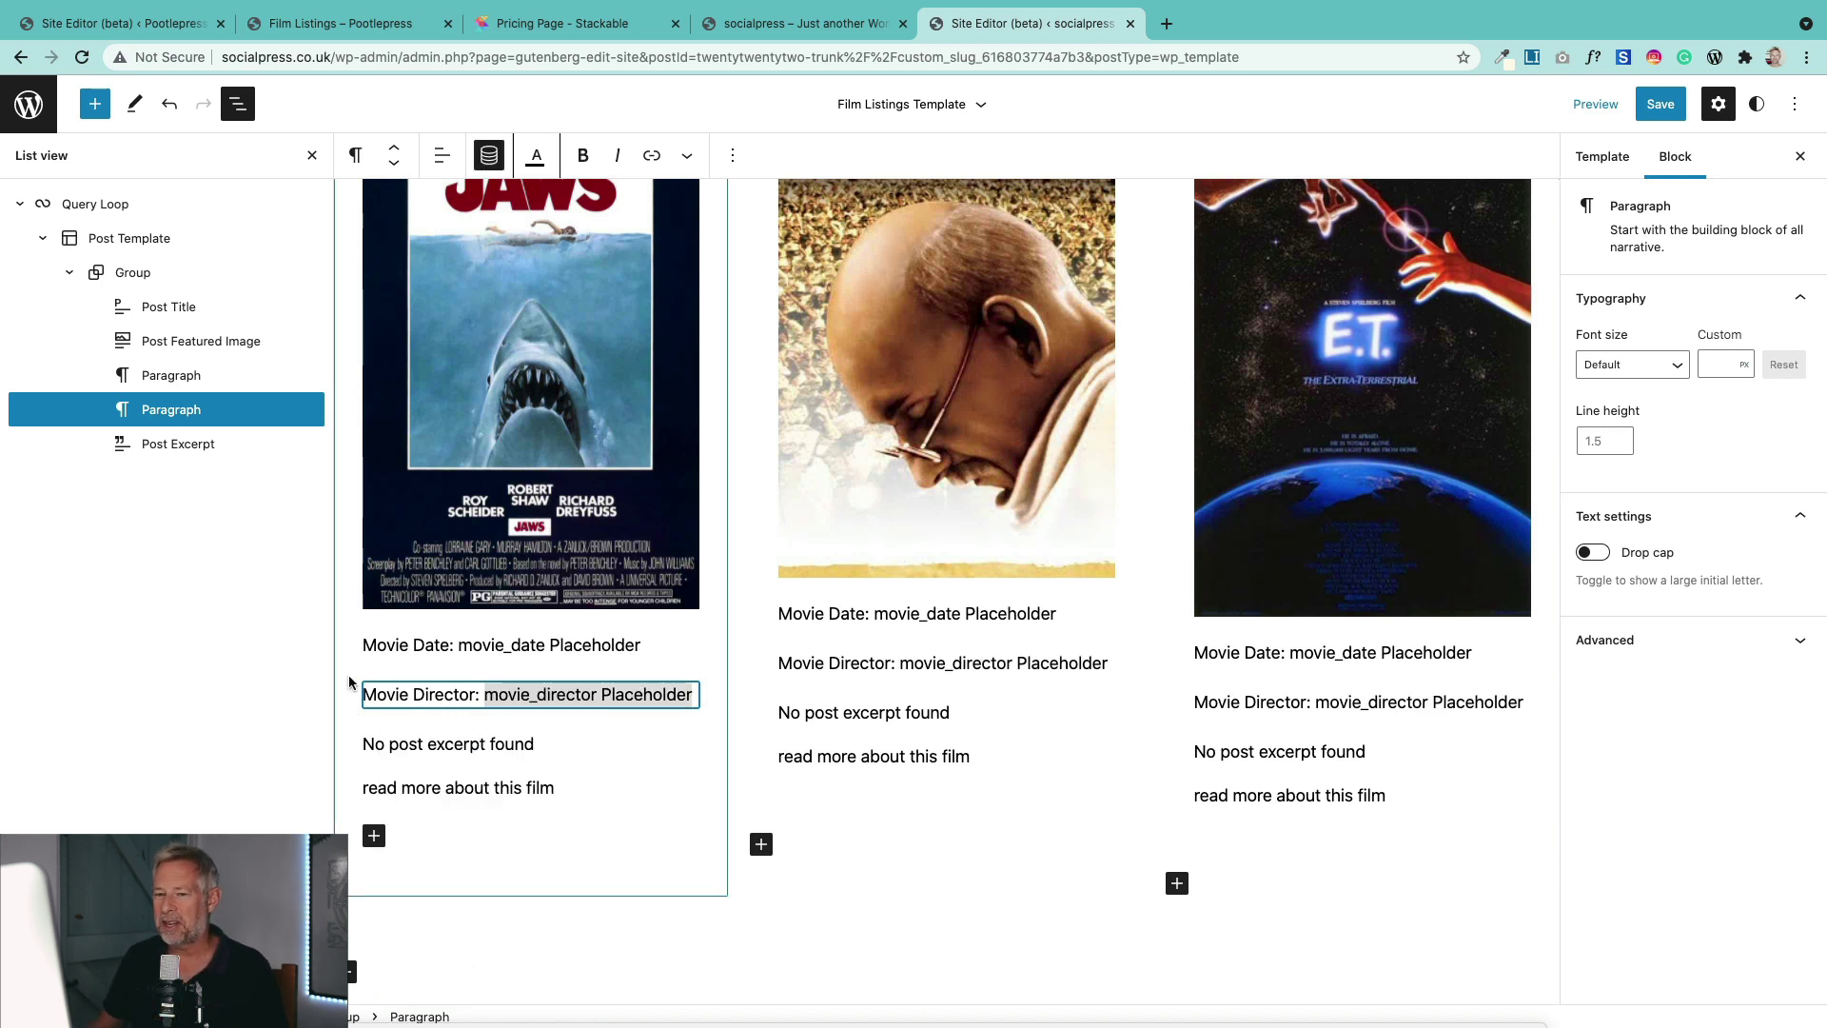
Step: Save the Film Listings Template
scroll(369, 679, up, 3)
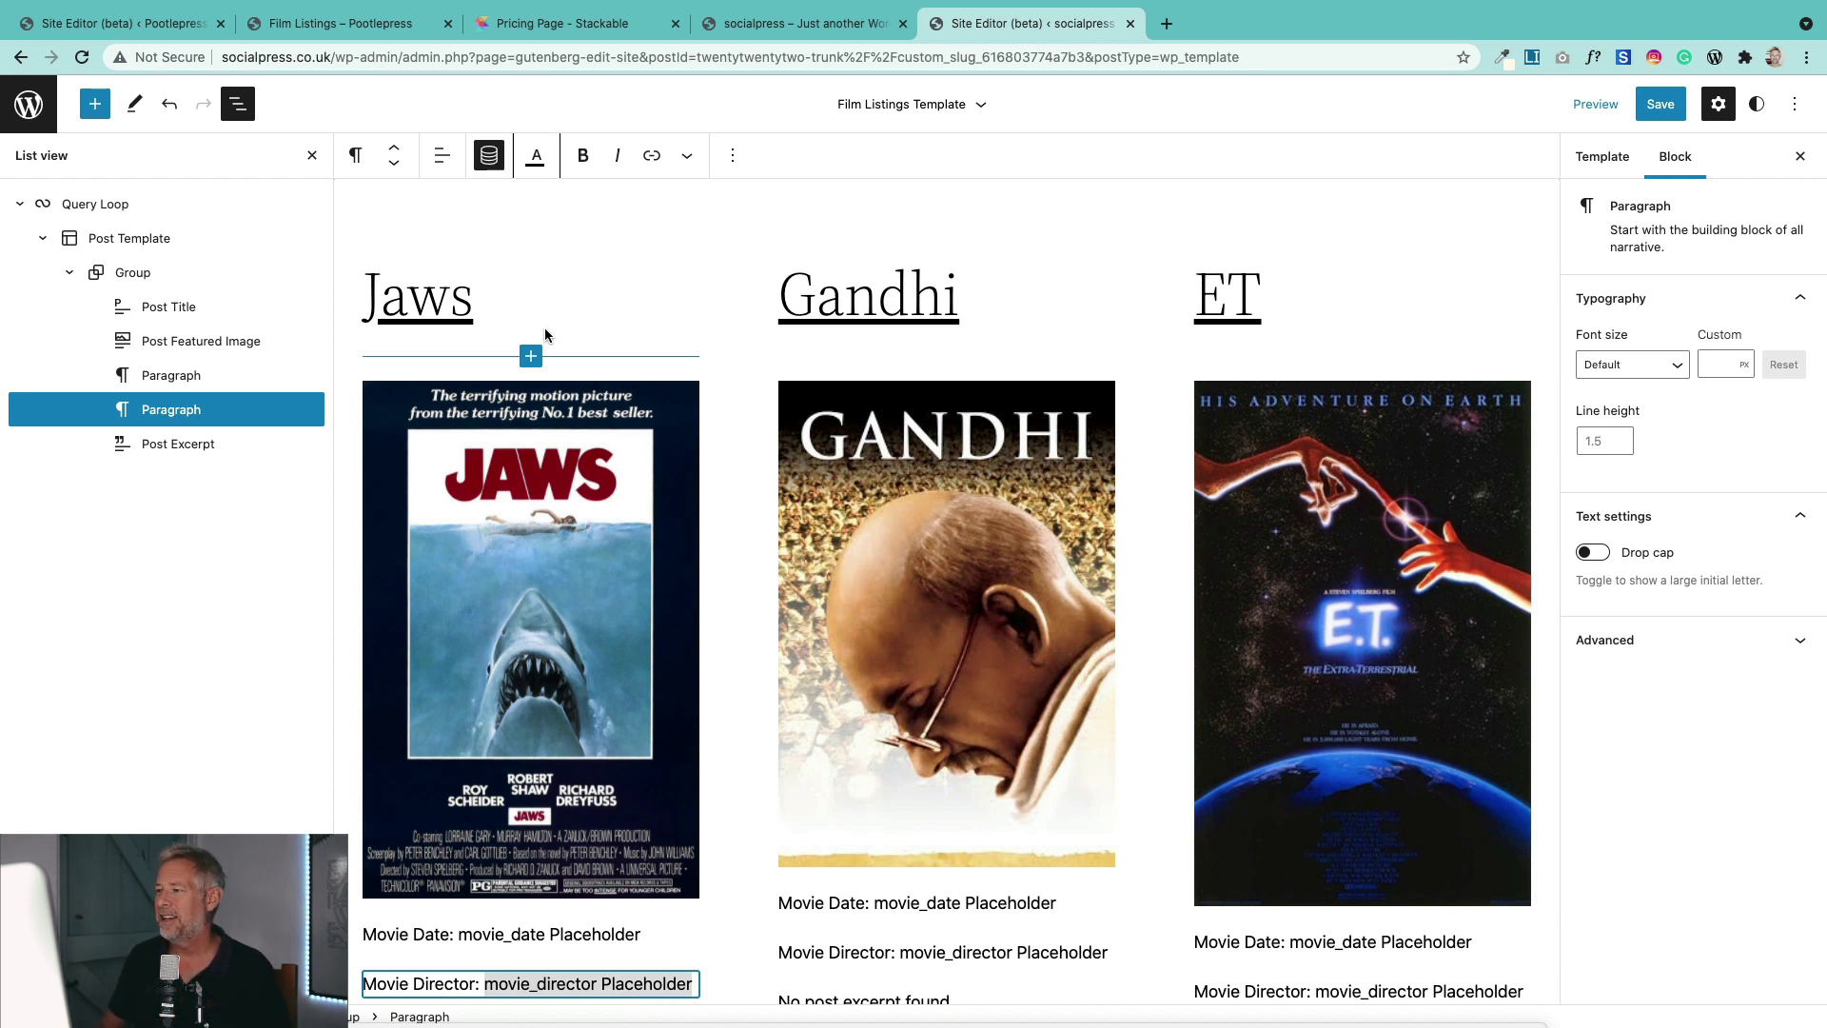
click(1661, 103)
click(1667, 106)
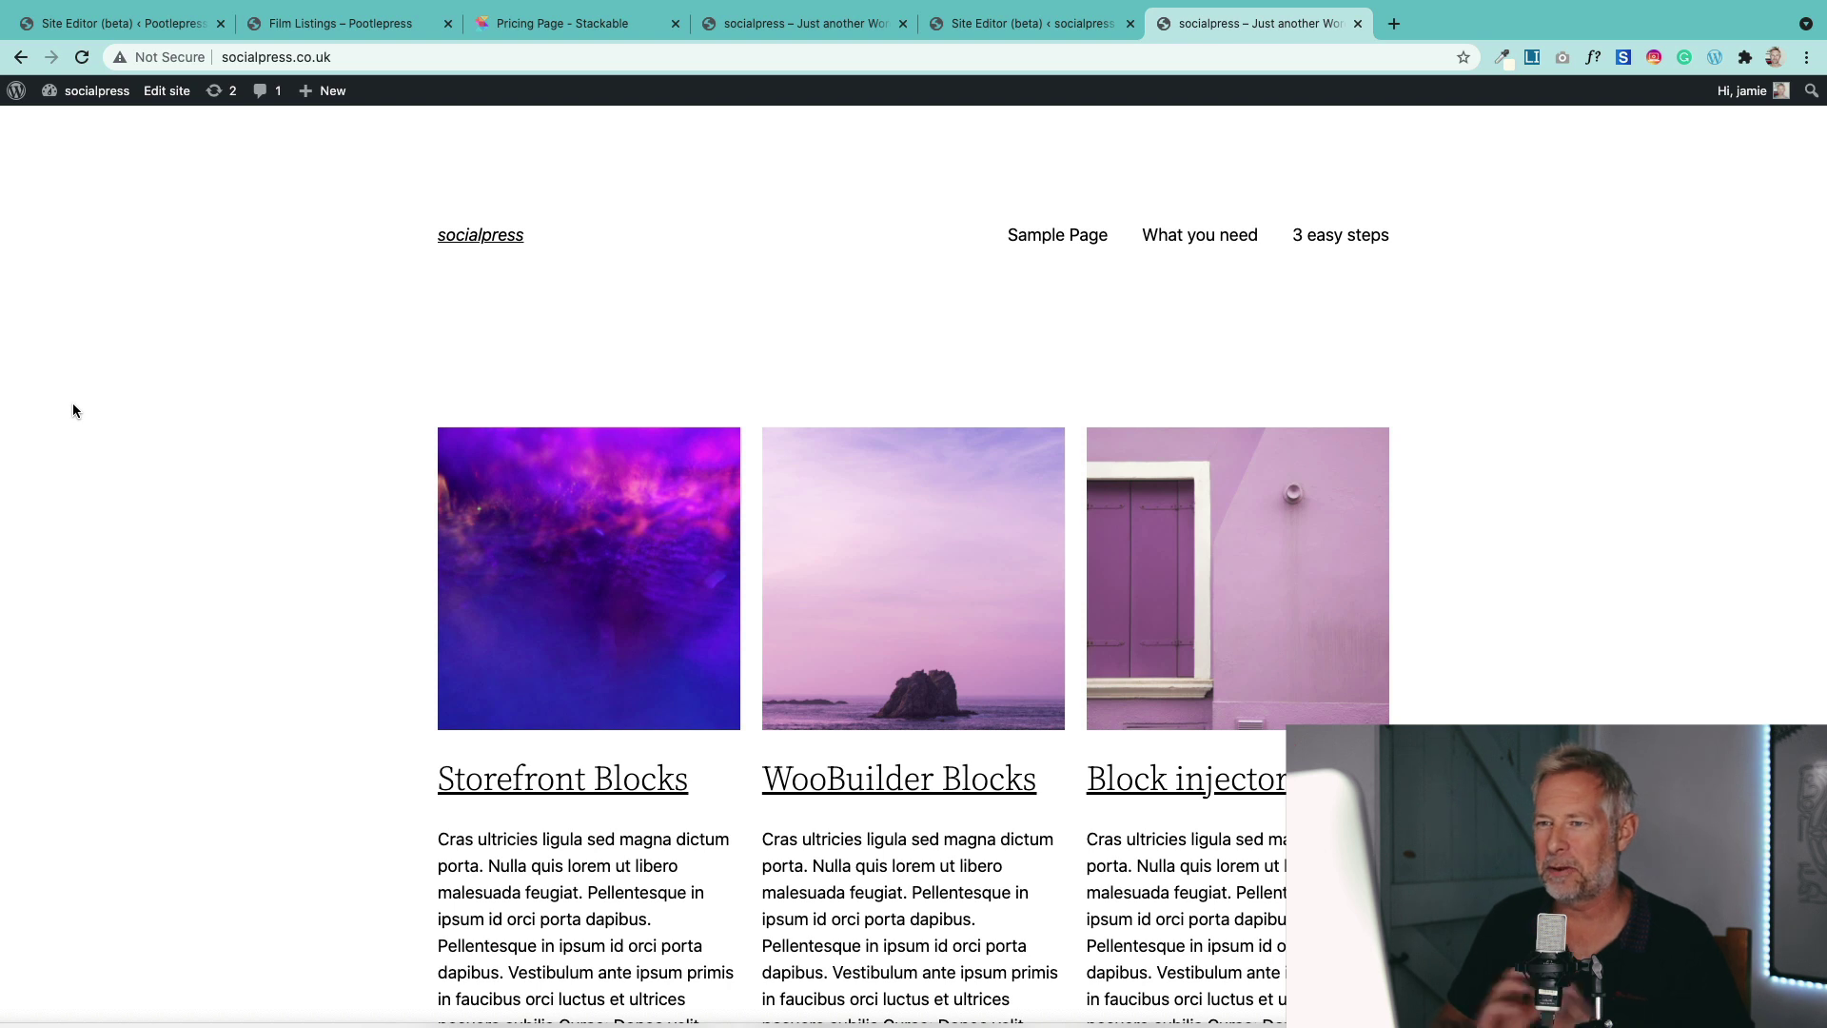
Step: Create a new page titled "Film Listings" from the live site
mouse_move(348, 106)
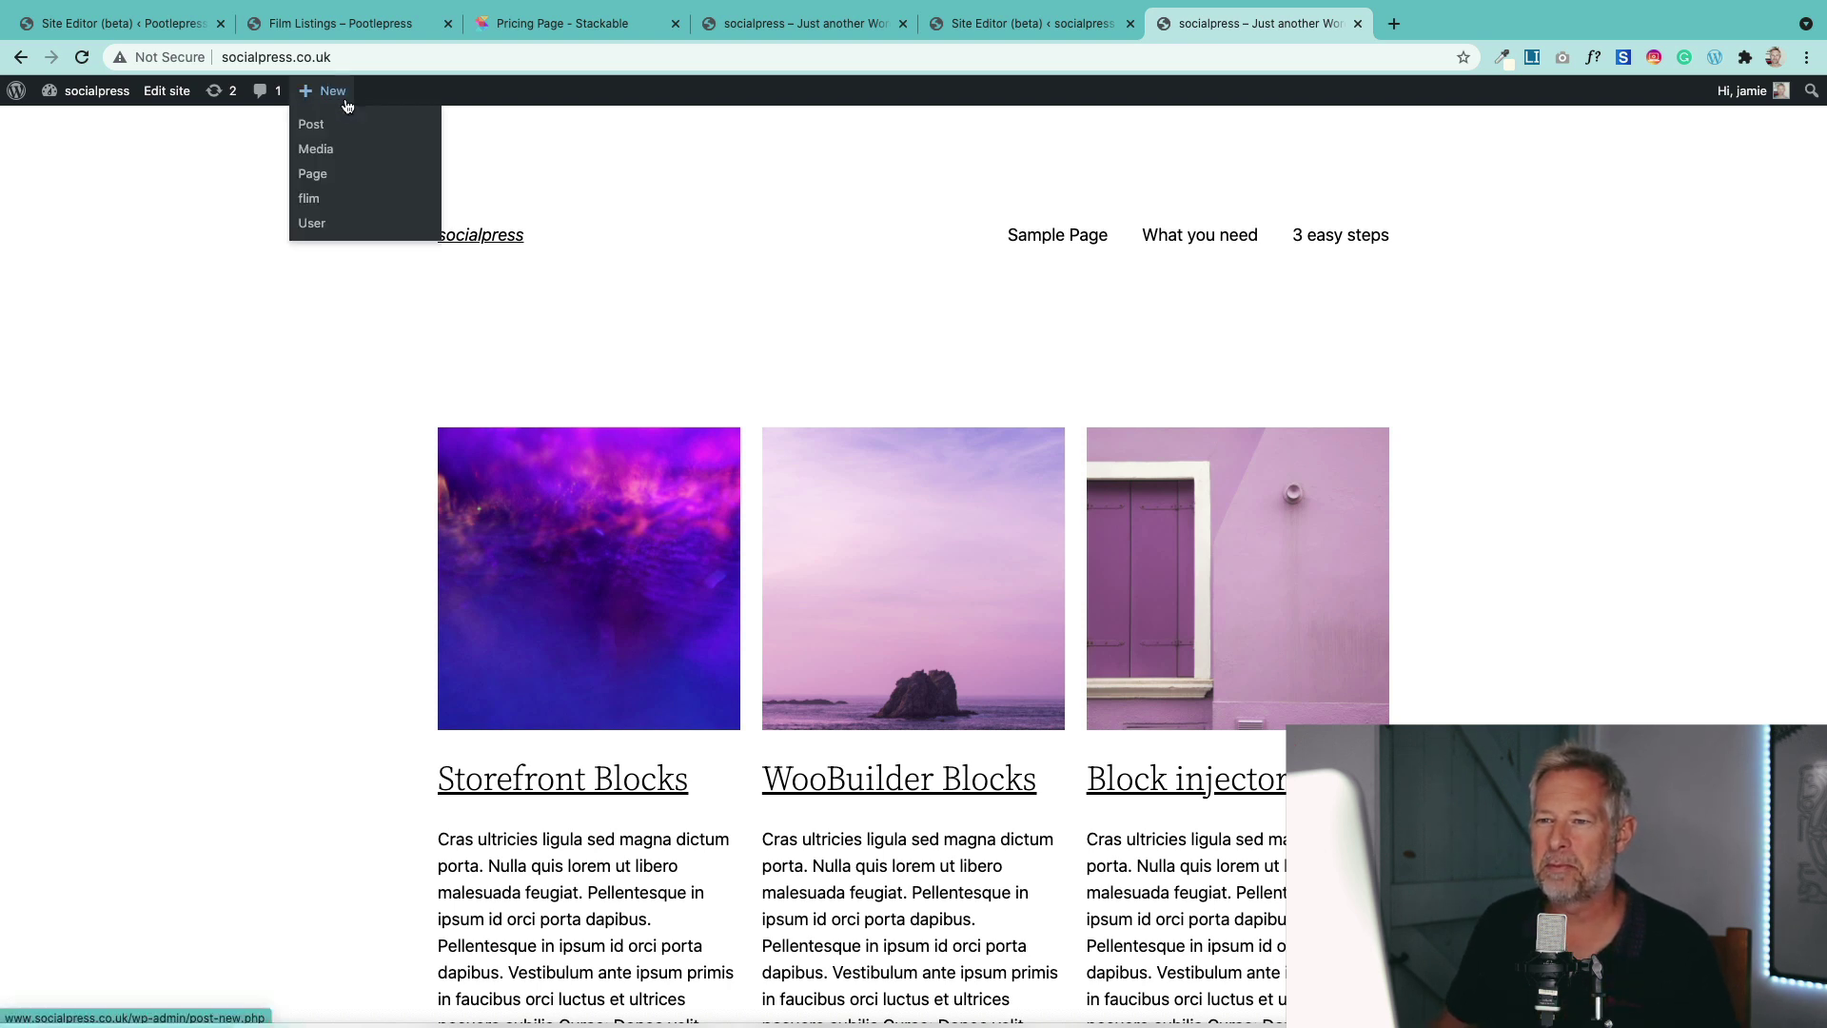
click(335, 181)
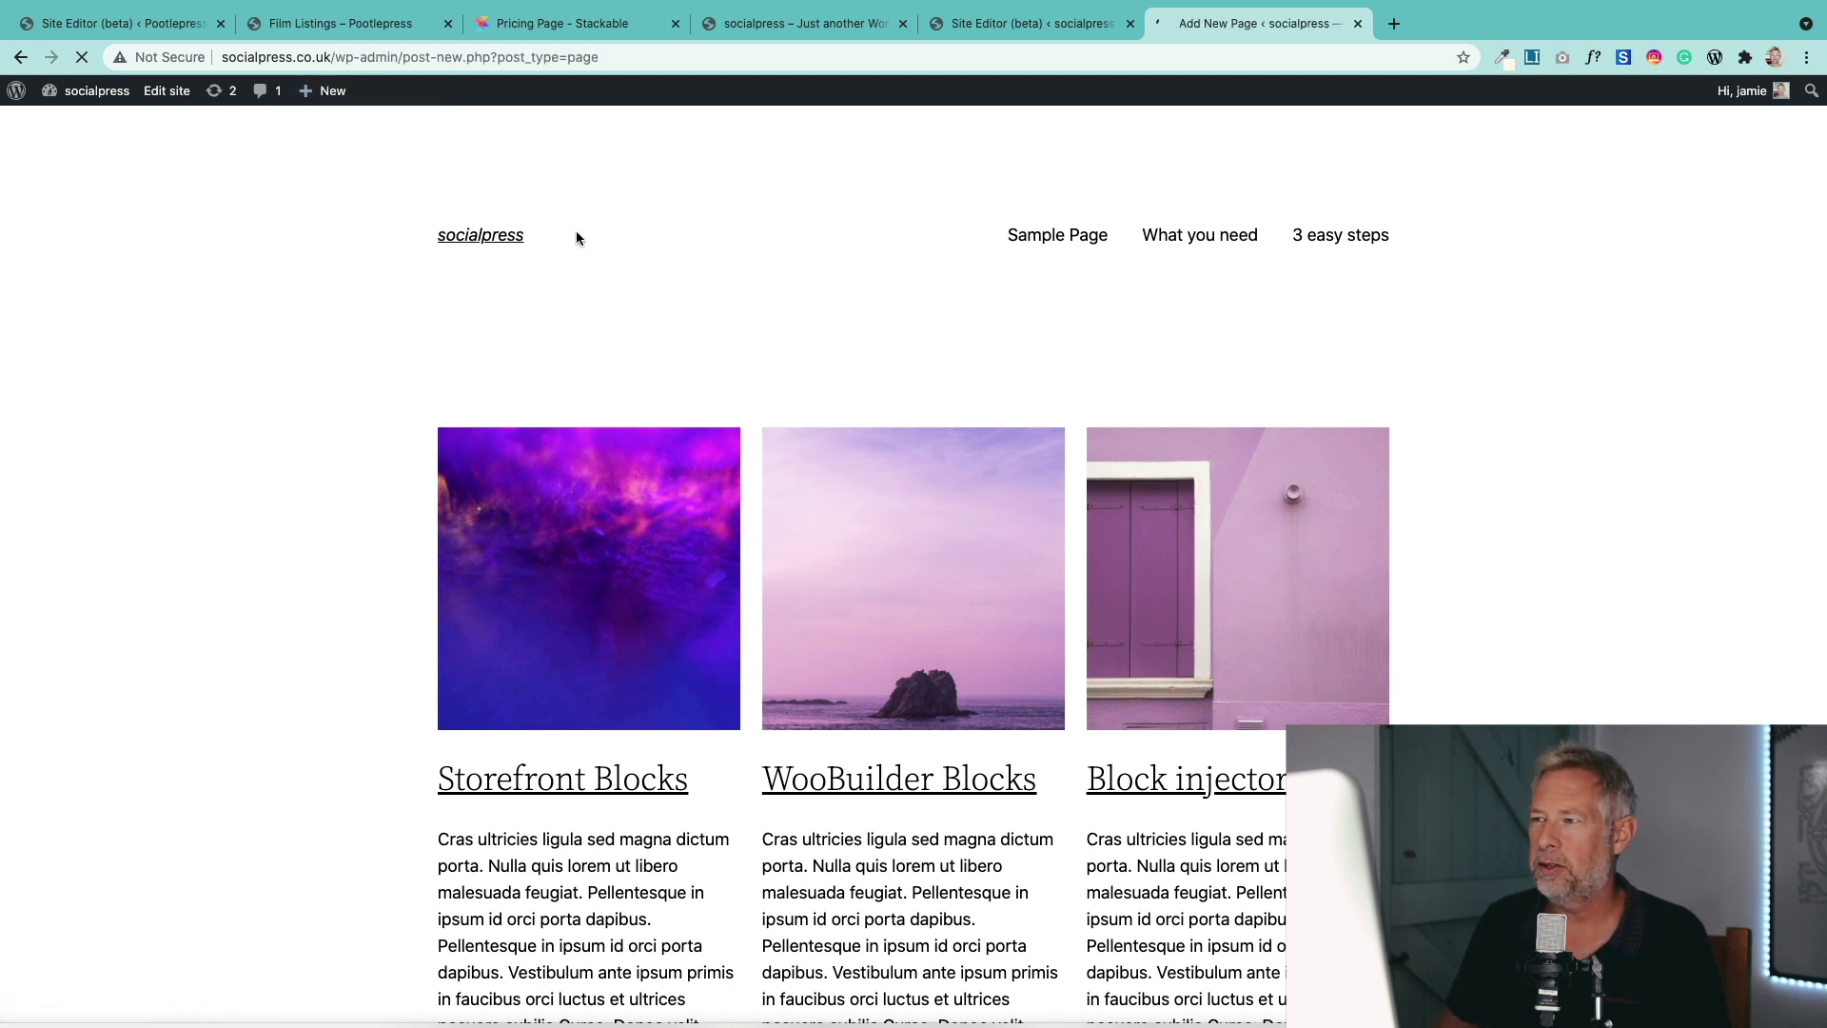
text(Film Listings)
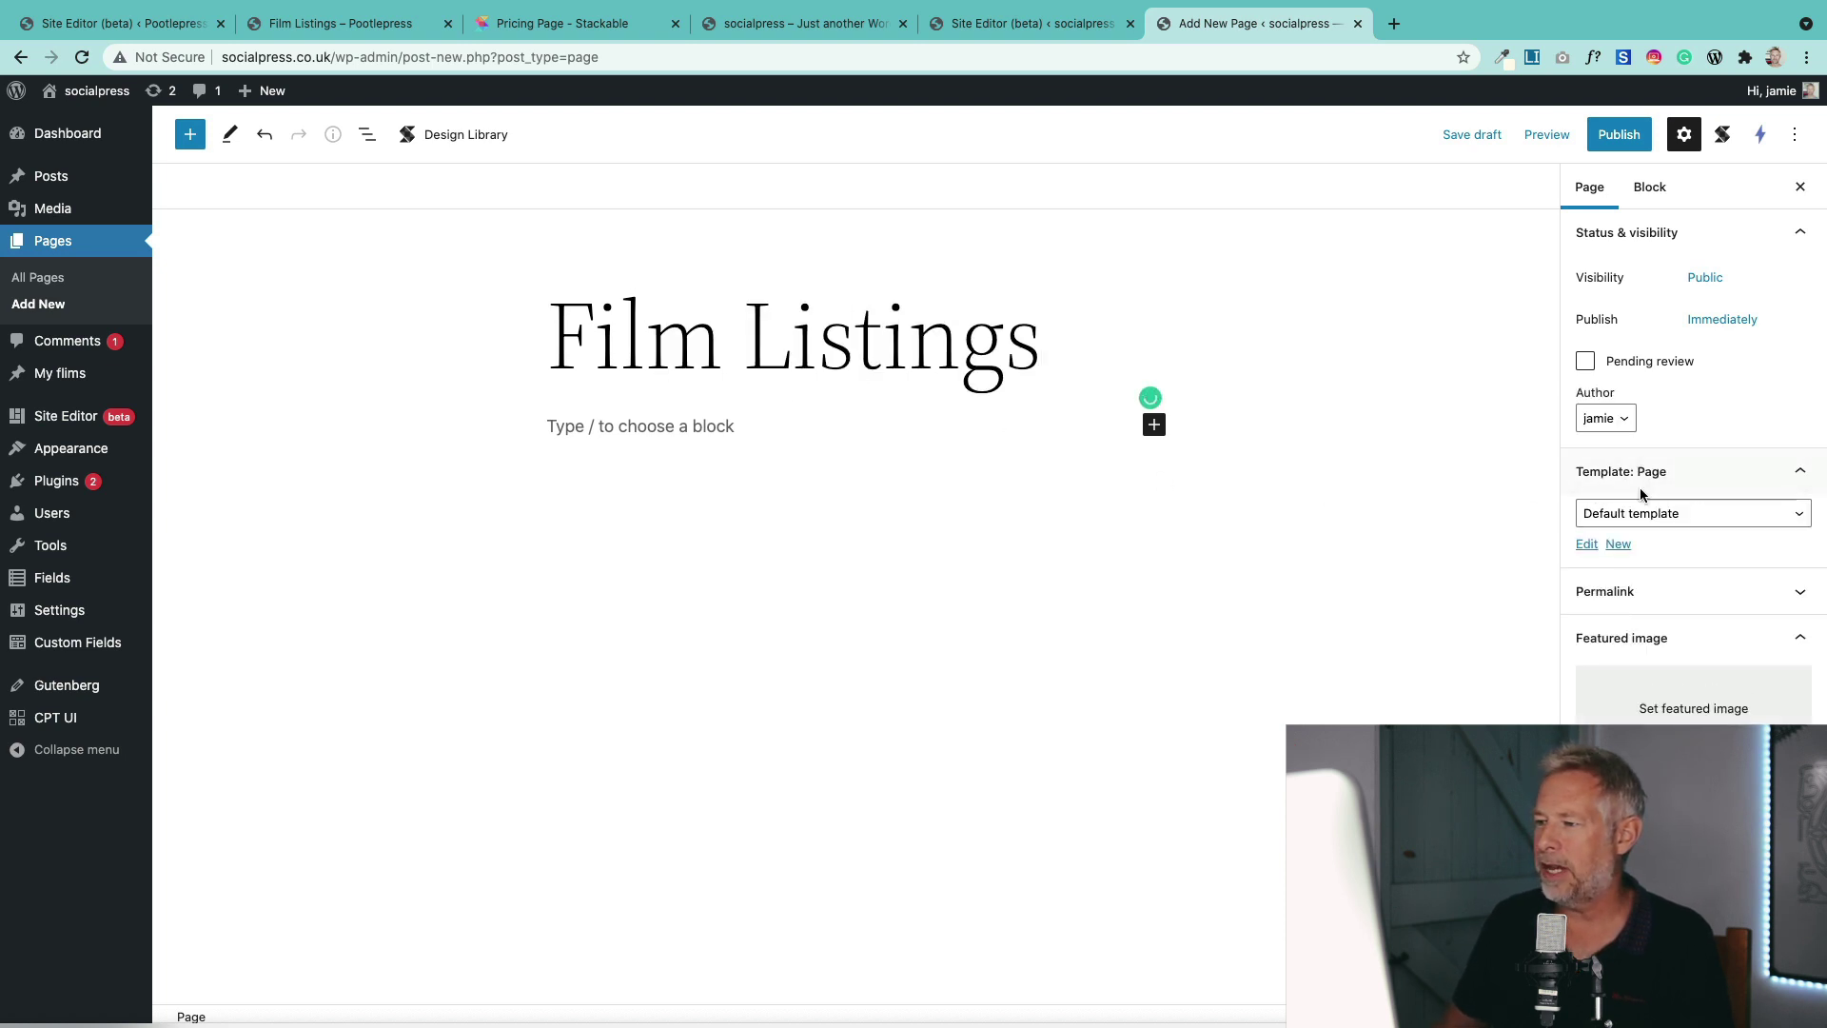
Step: Assign the Film Listings Template to the page and publish it
click(1686, 514)
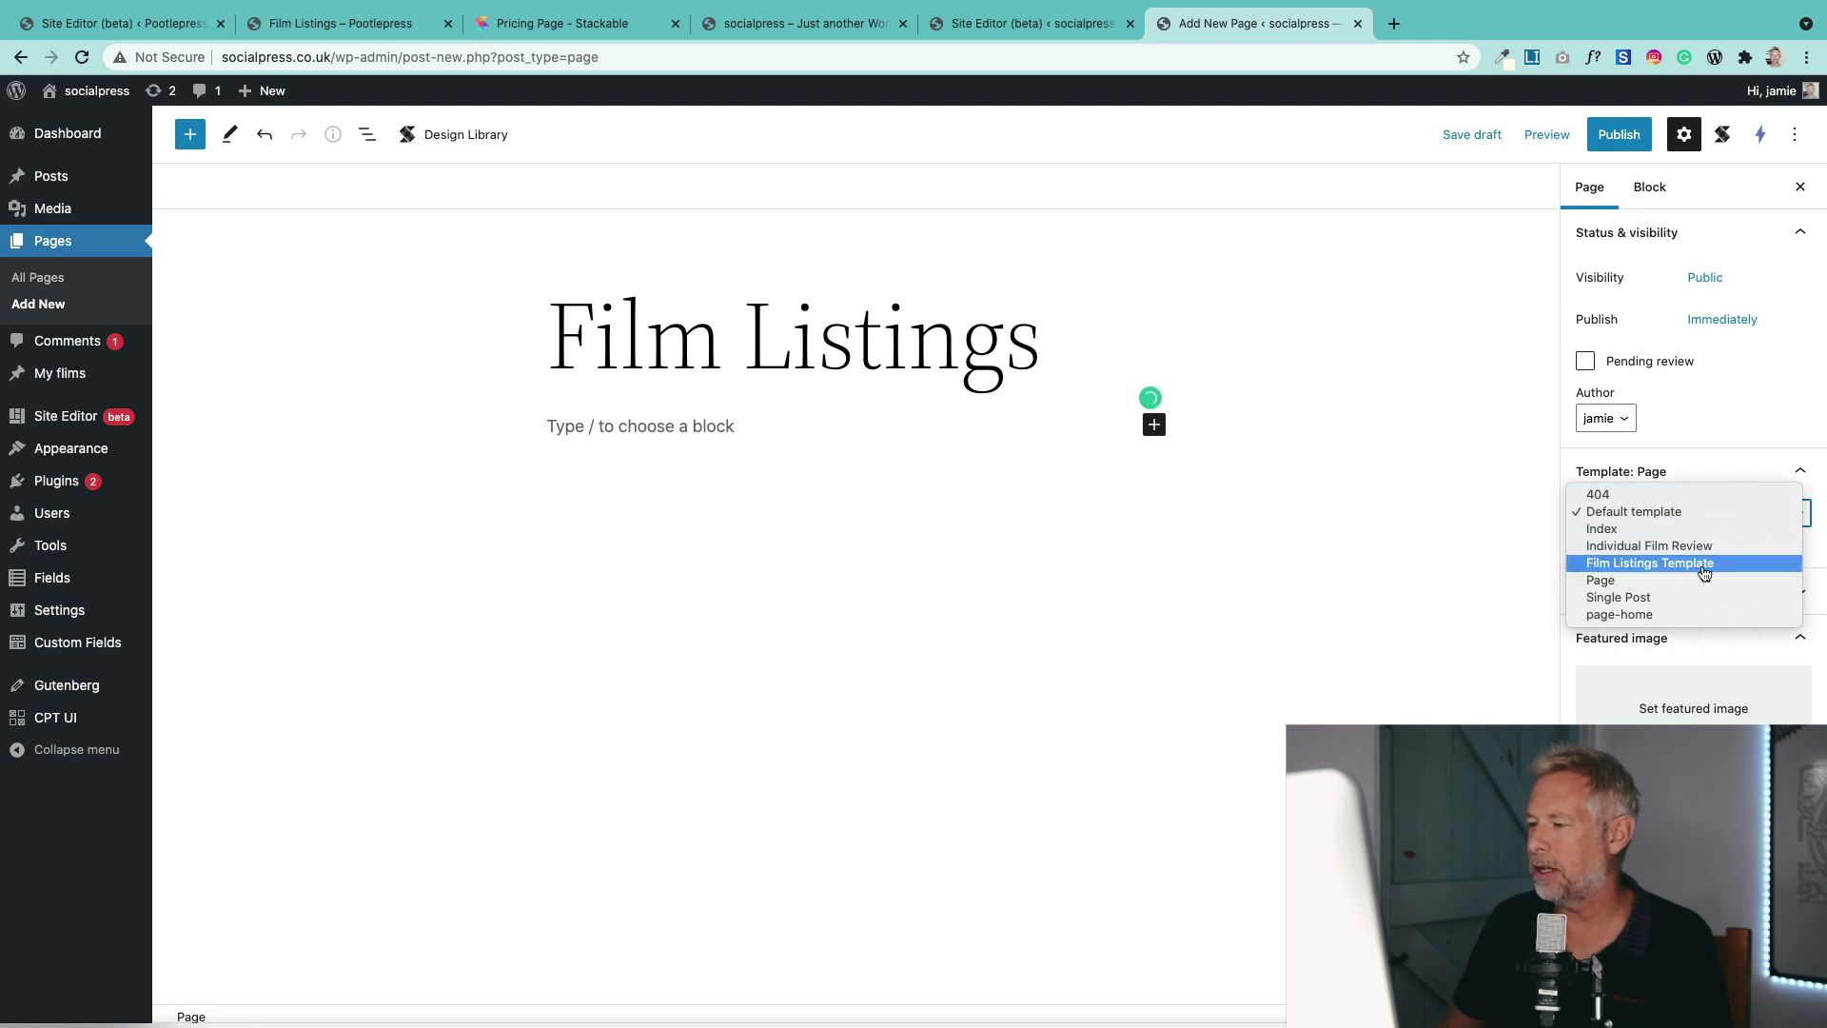
click(1629, 563)
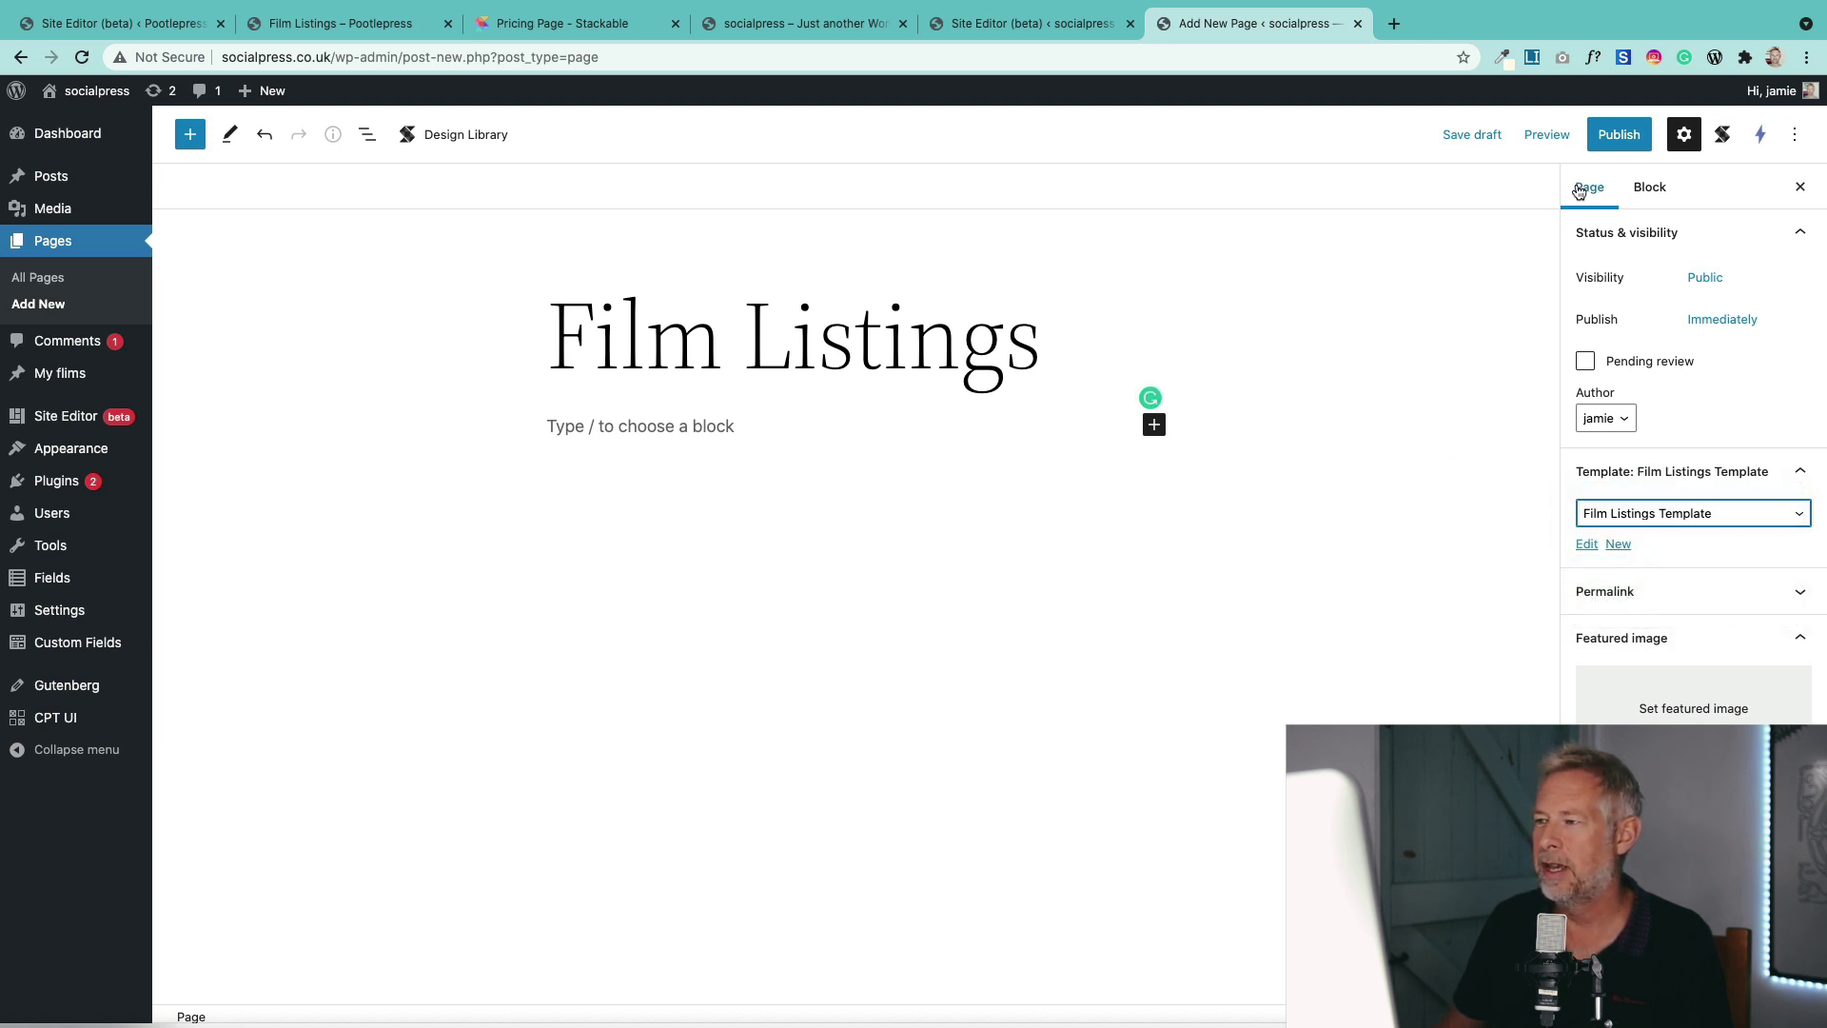
click(1622, 137)
click(1626, 138)
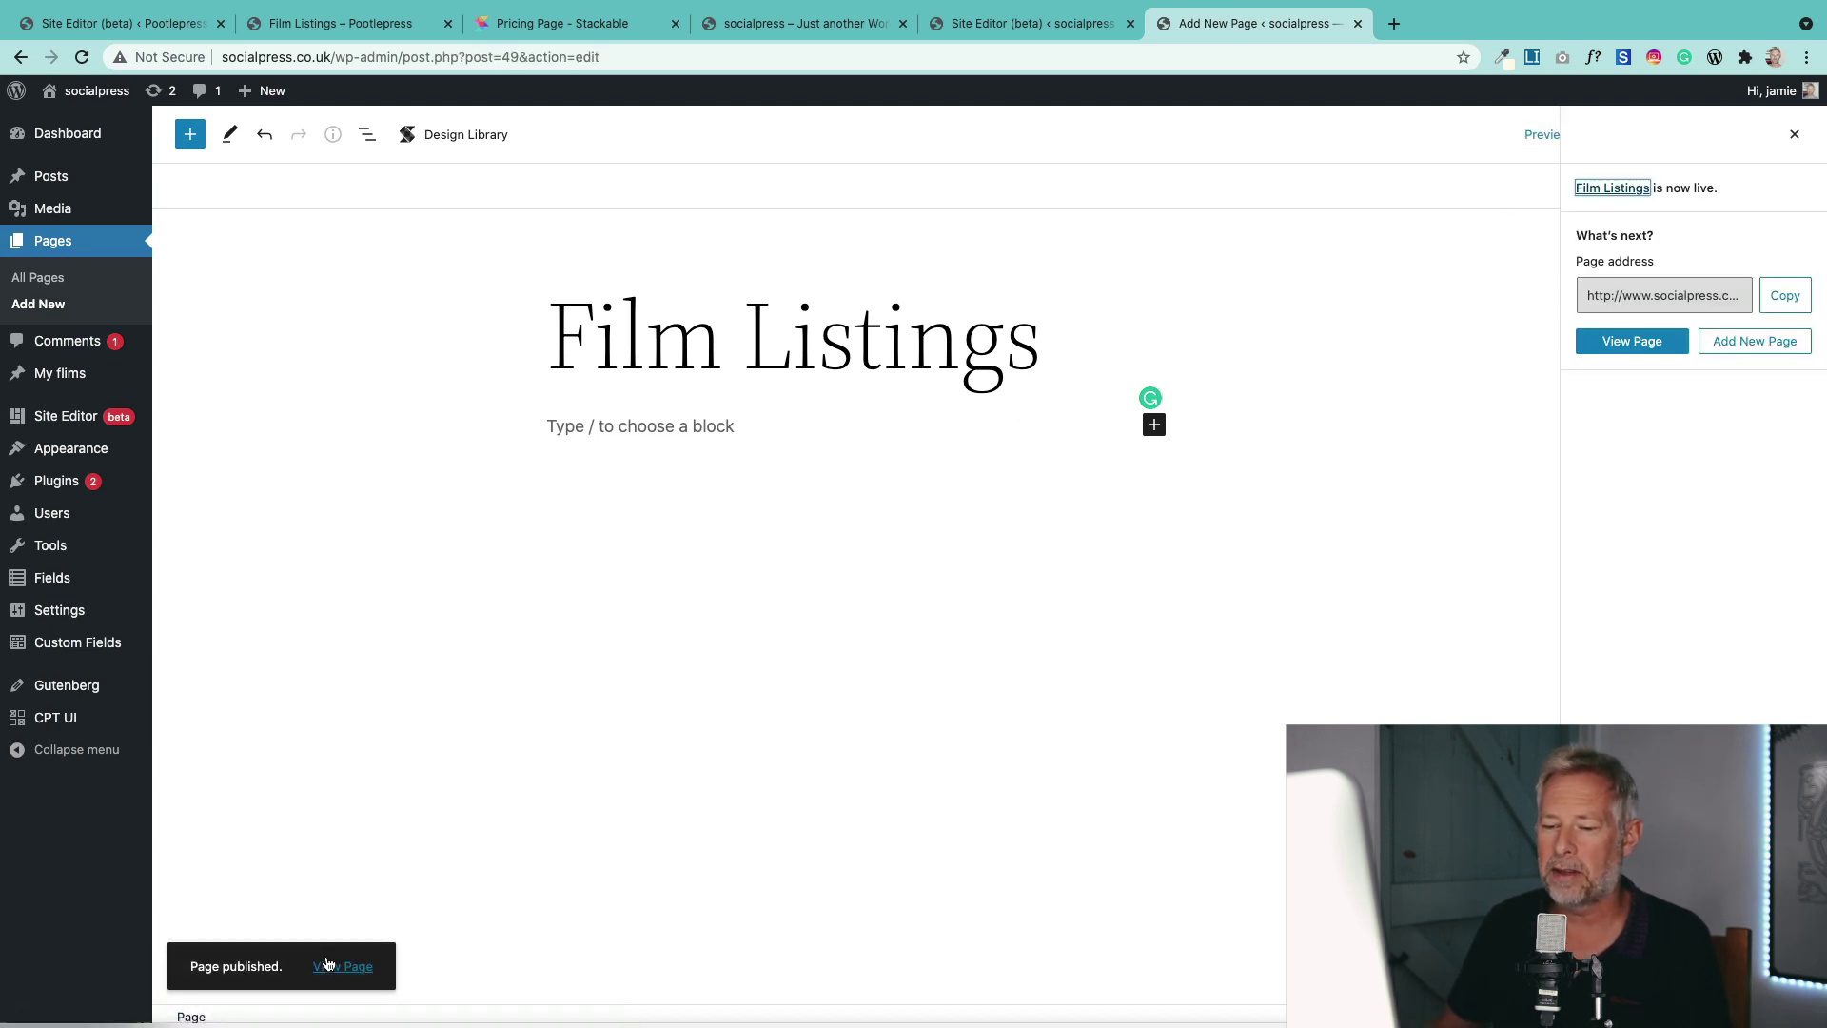
Step: View the published Film Listings page and check the movie date and director under each poster
click(327, 964)
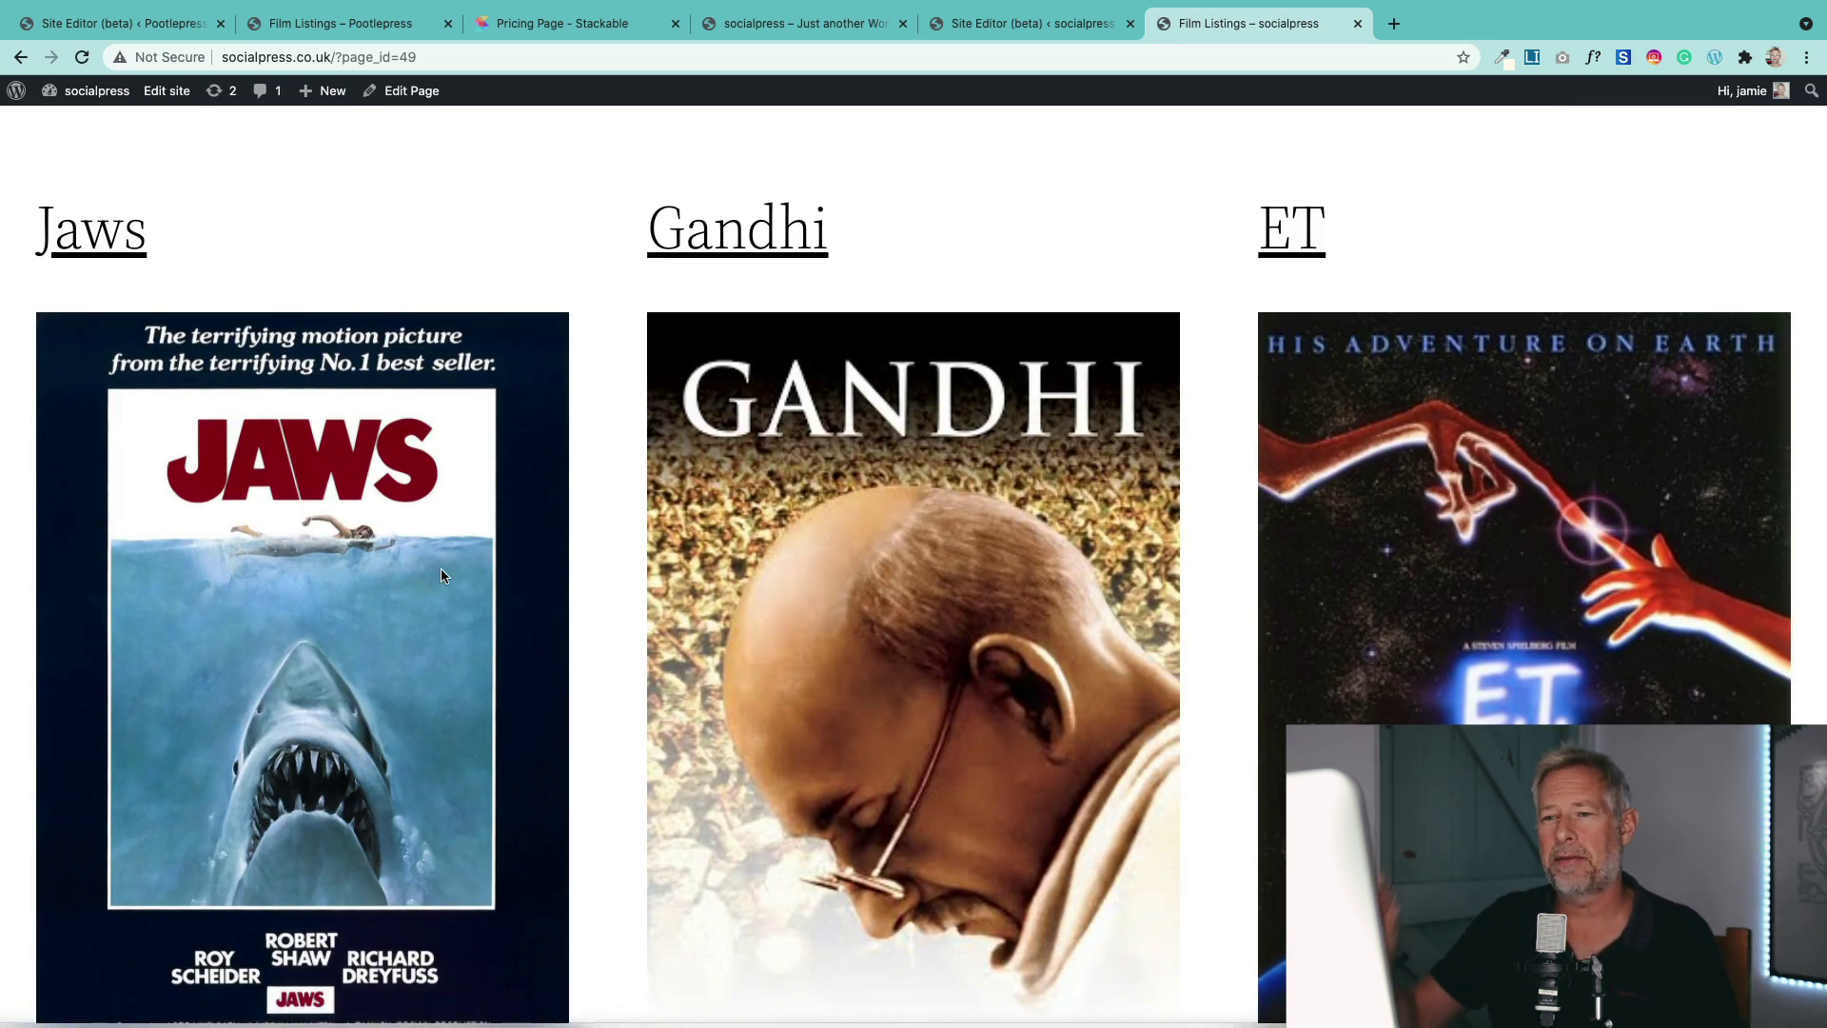
scroll(448, 573, down, 5)
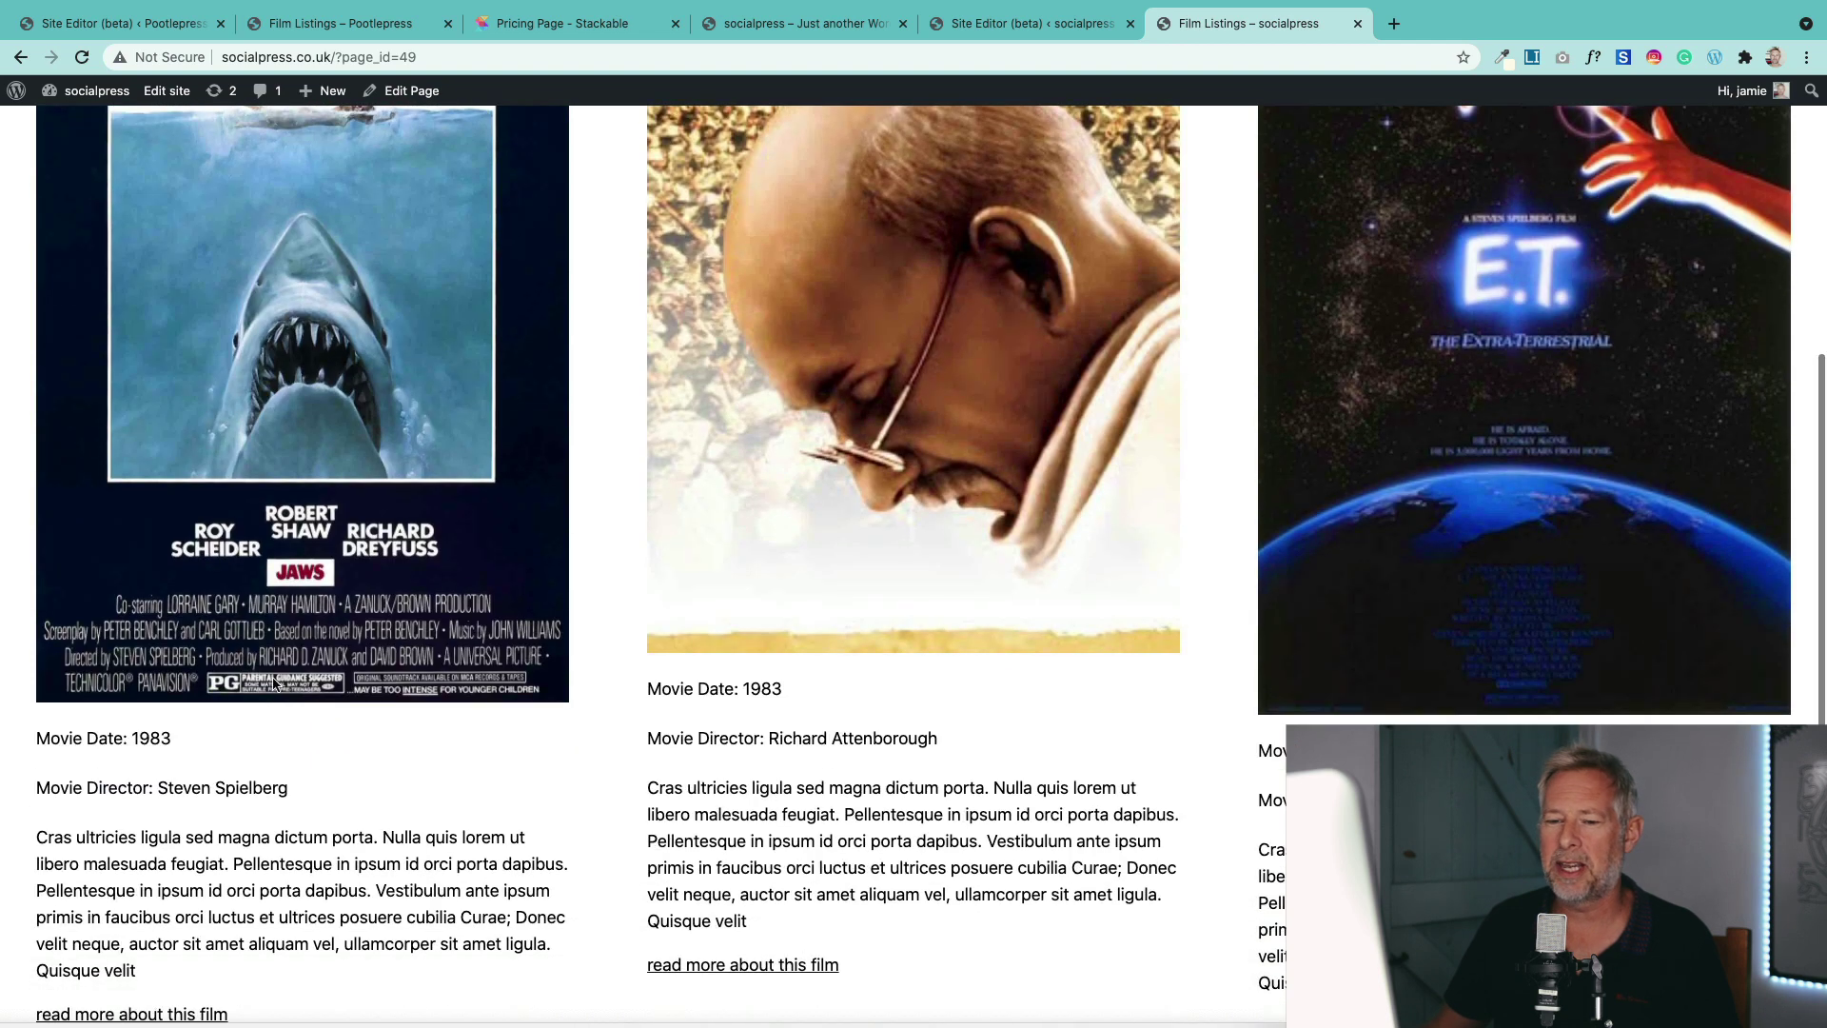
drag(68, 740, 167, 747)
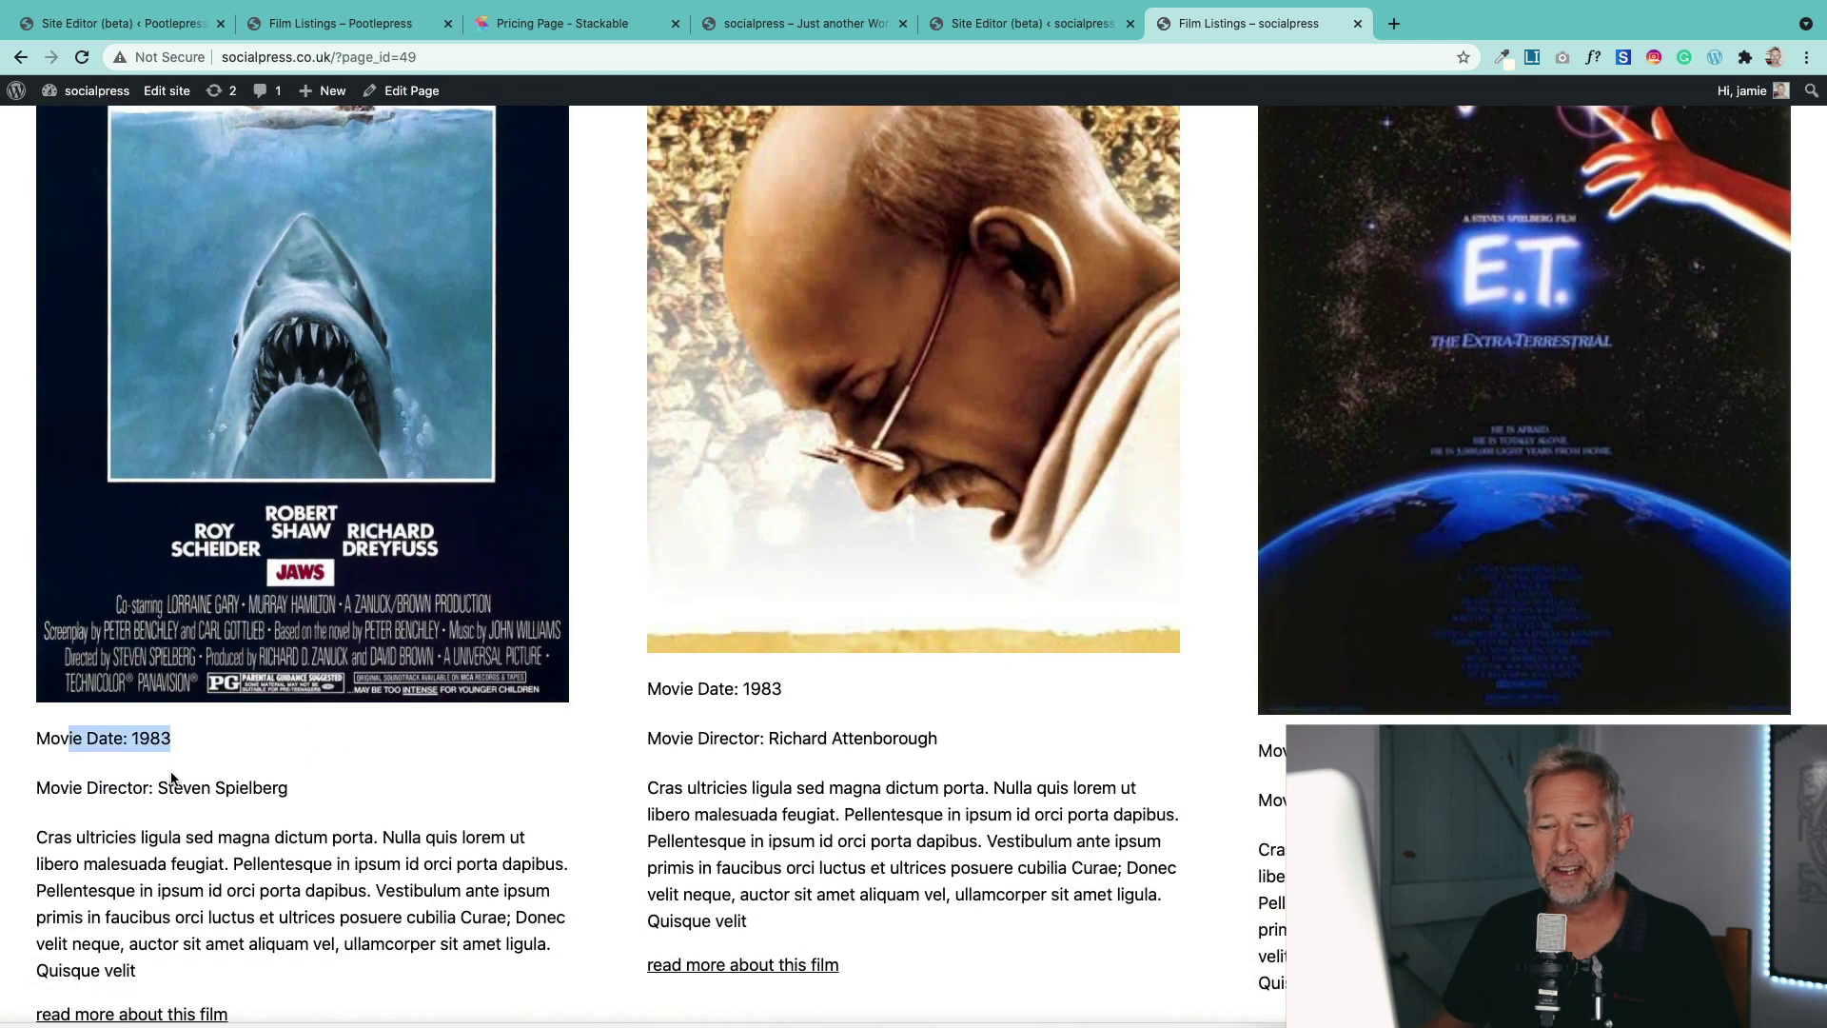
click(179, 775)
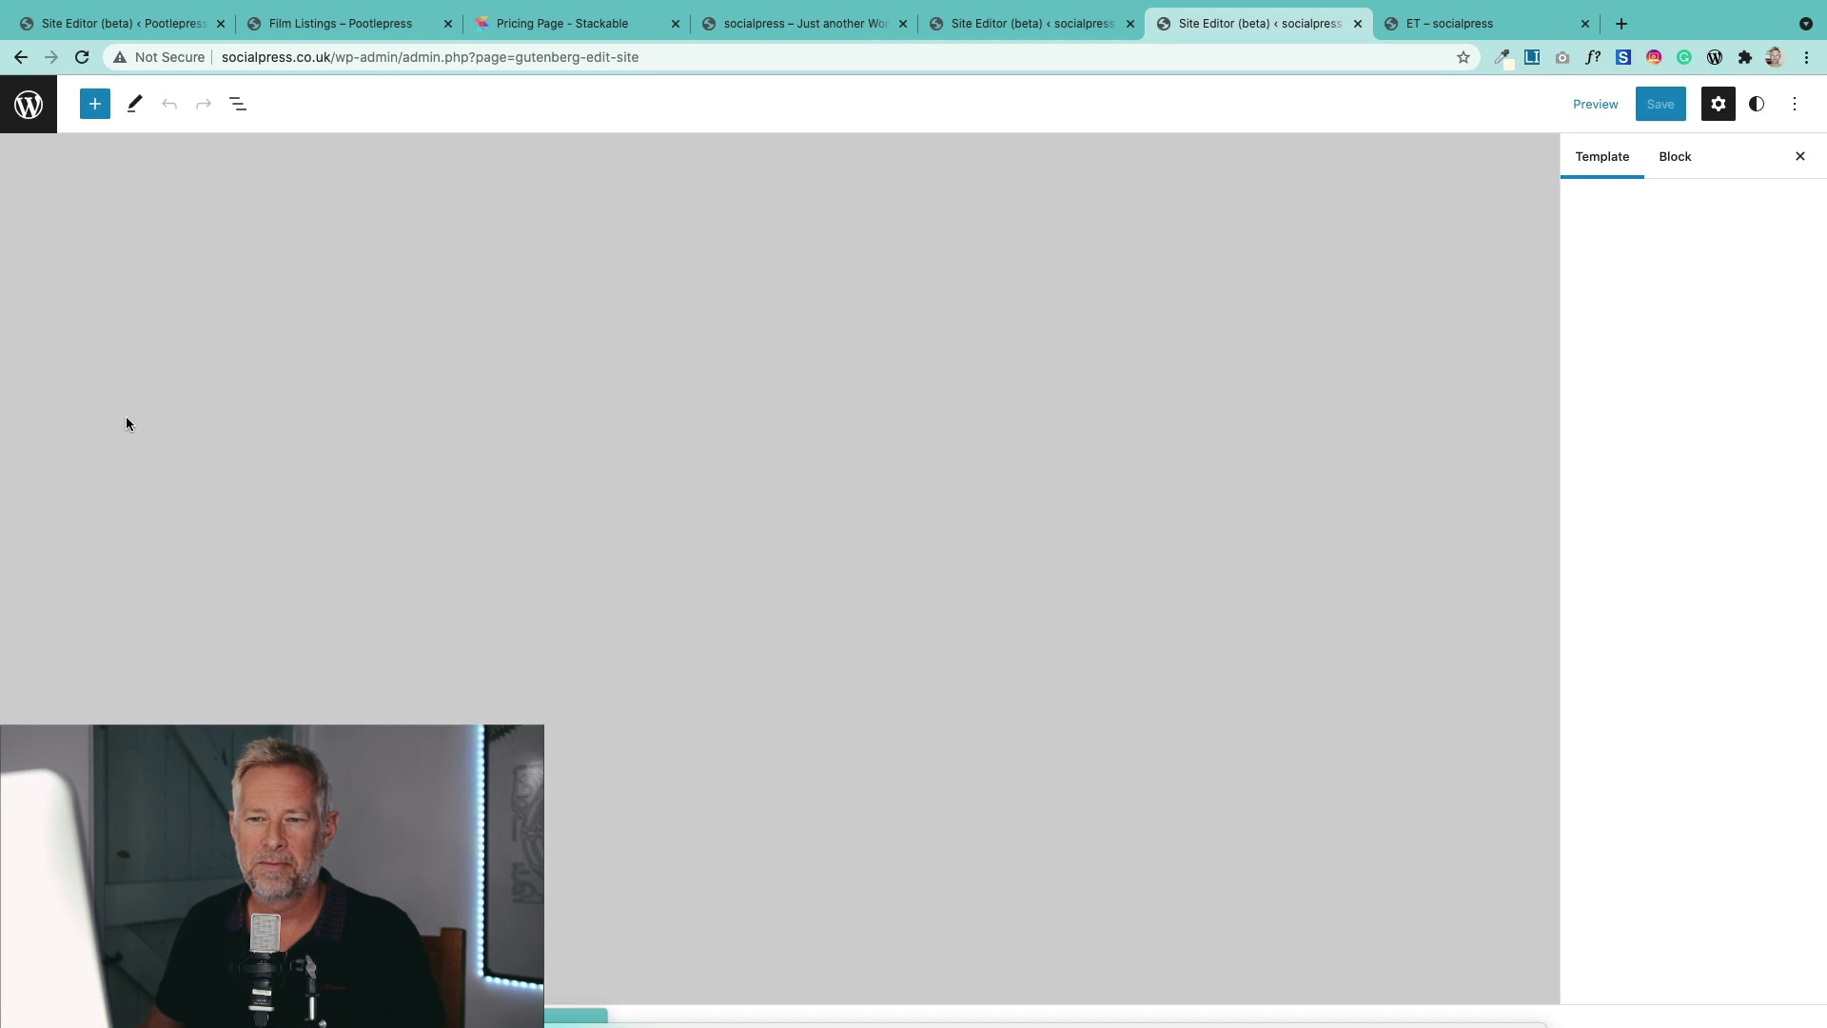
Step: Open the Individual Film Review template for editing from the site's general templates
click(29, 107)
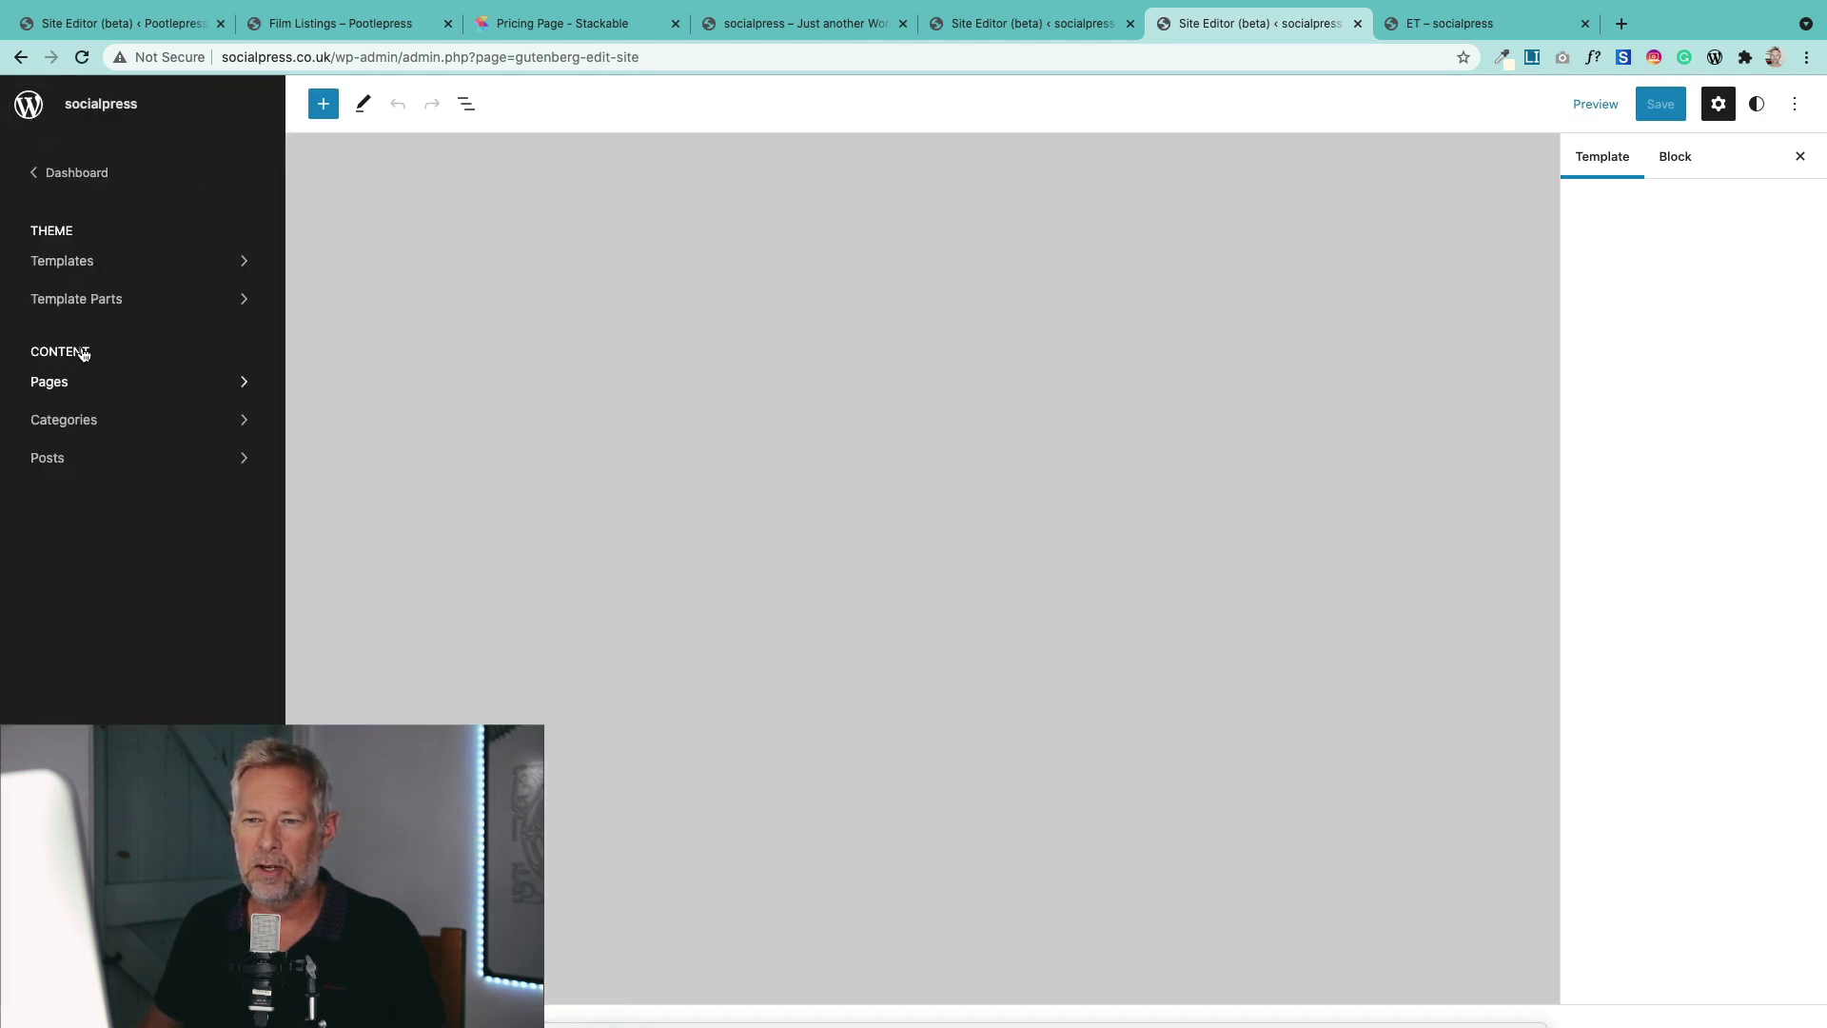
click(82, 263)
click(85, 626)
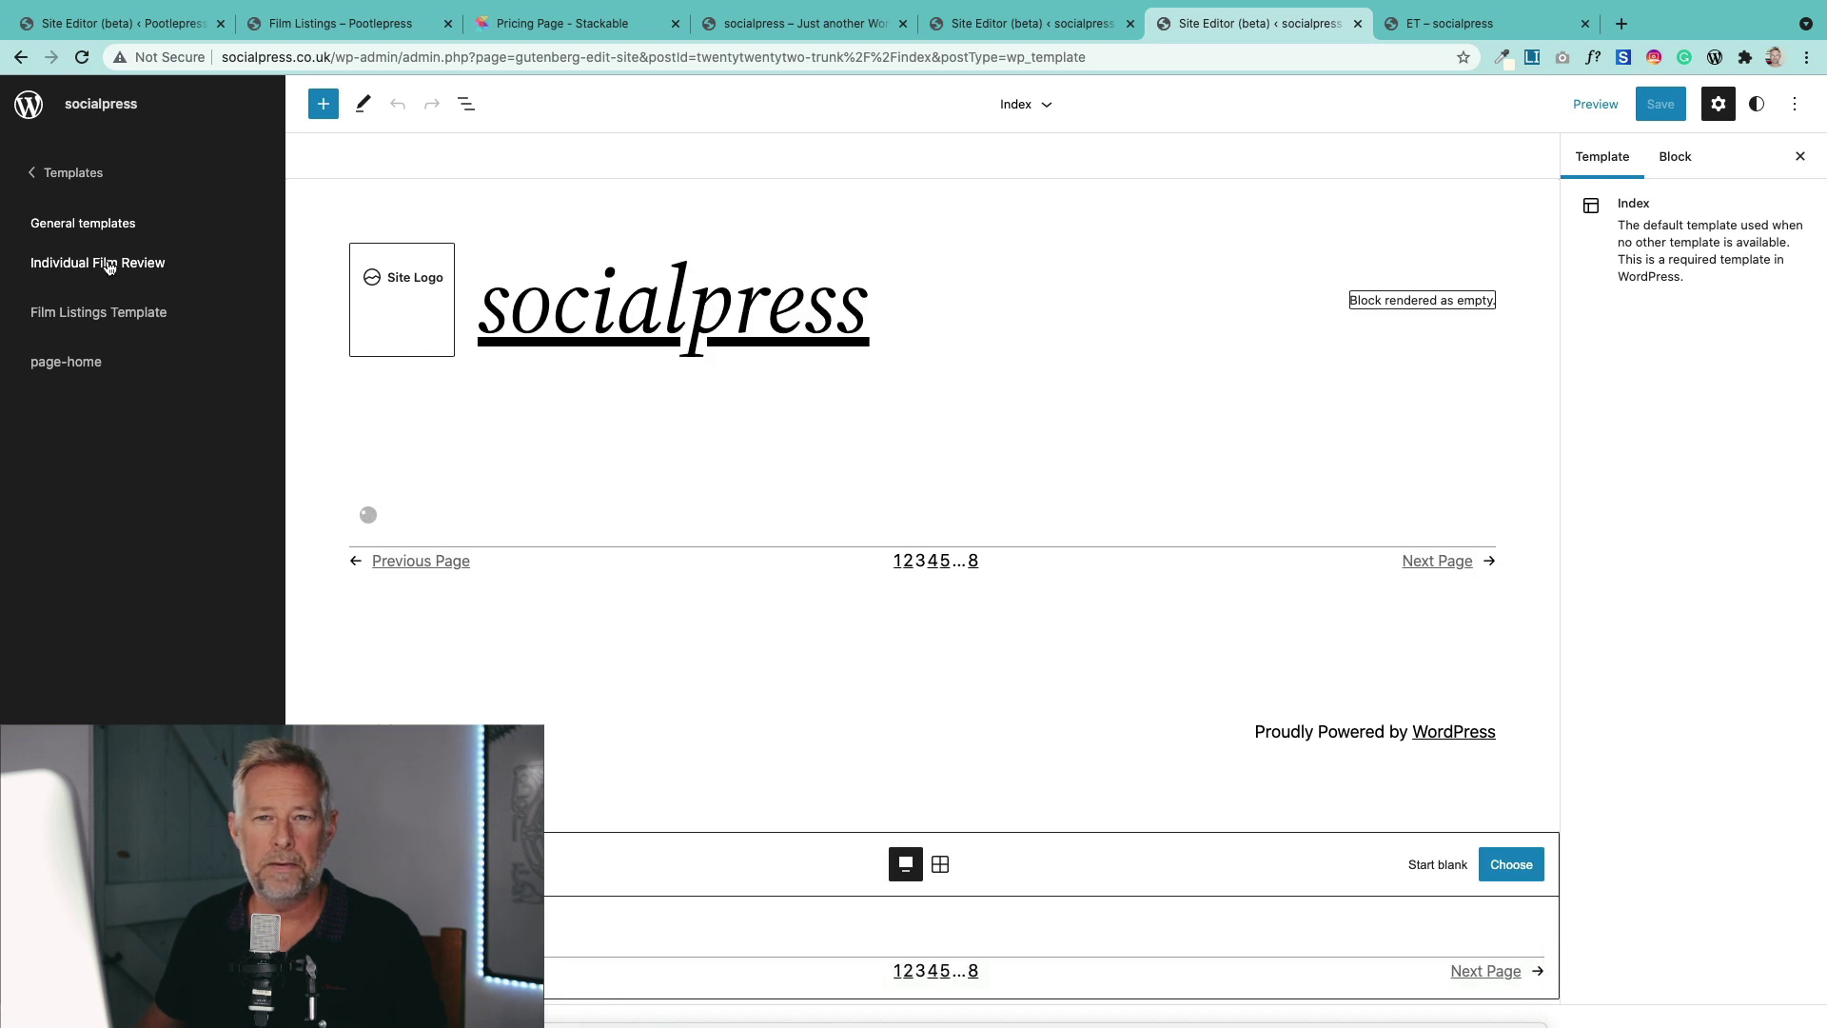
click(107, 263)
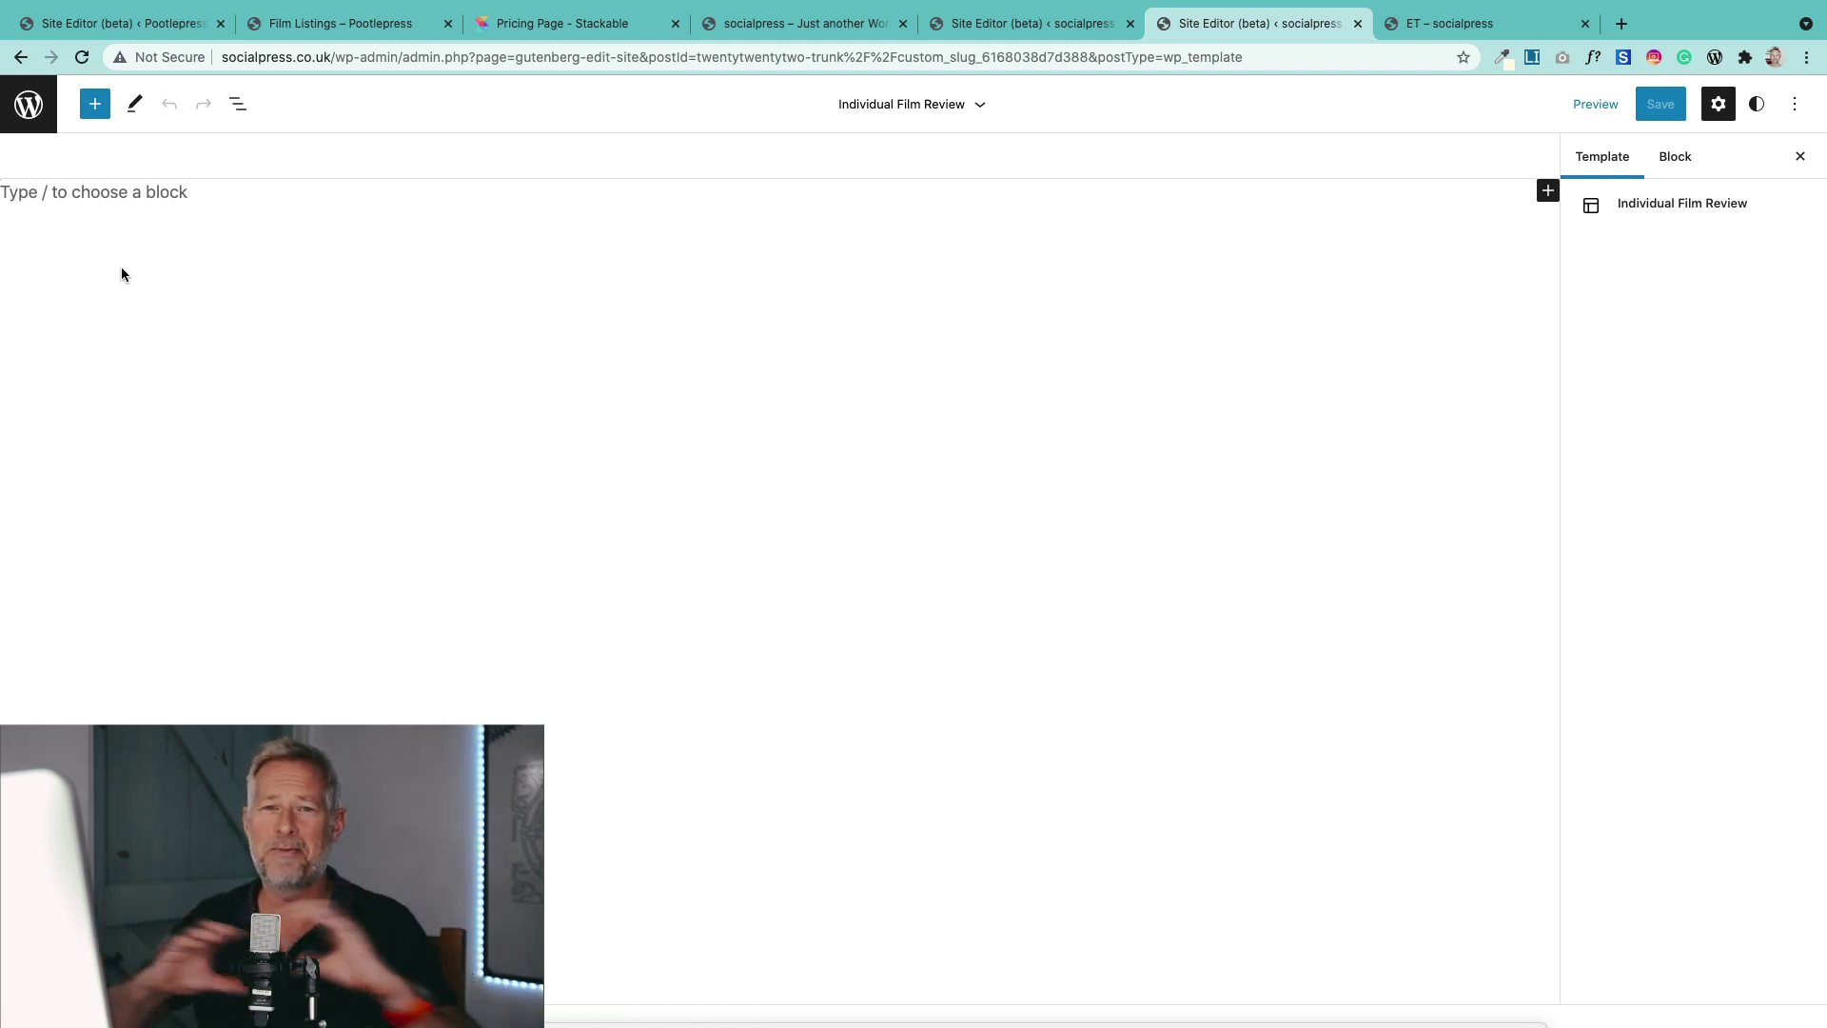
Step: Insert a Query Loop block into the empty Individual Film Review template
click(106, 110)
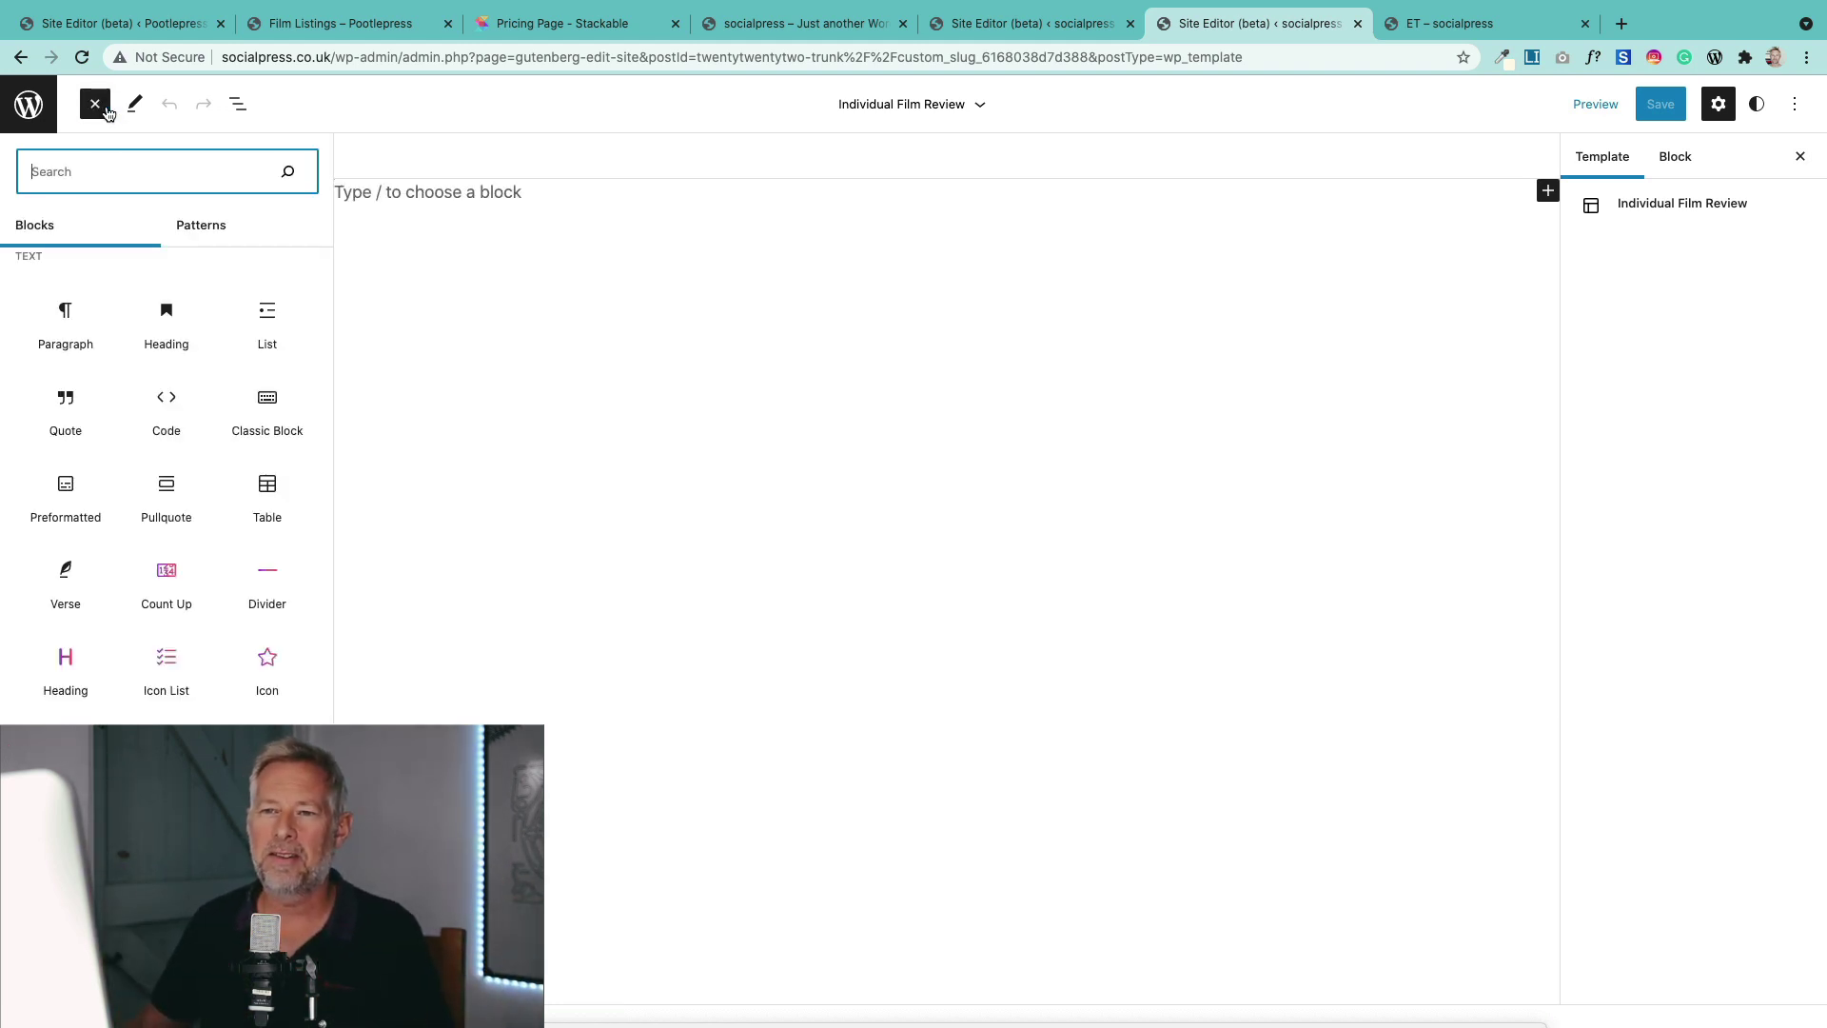
text(quer)
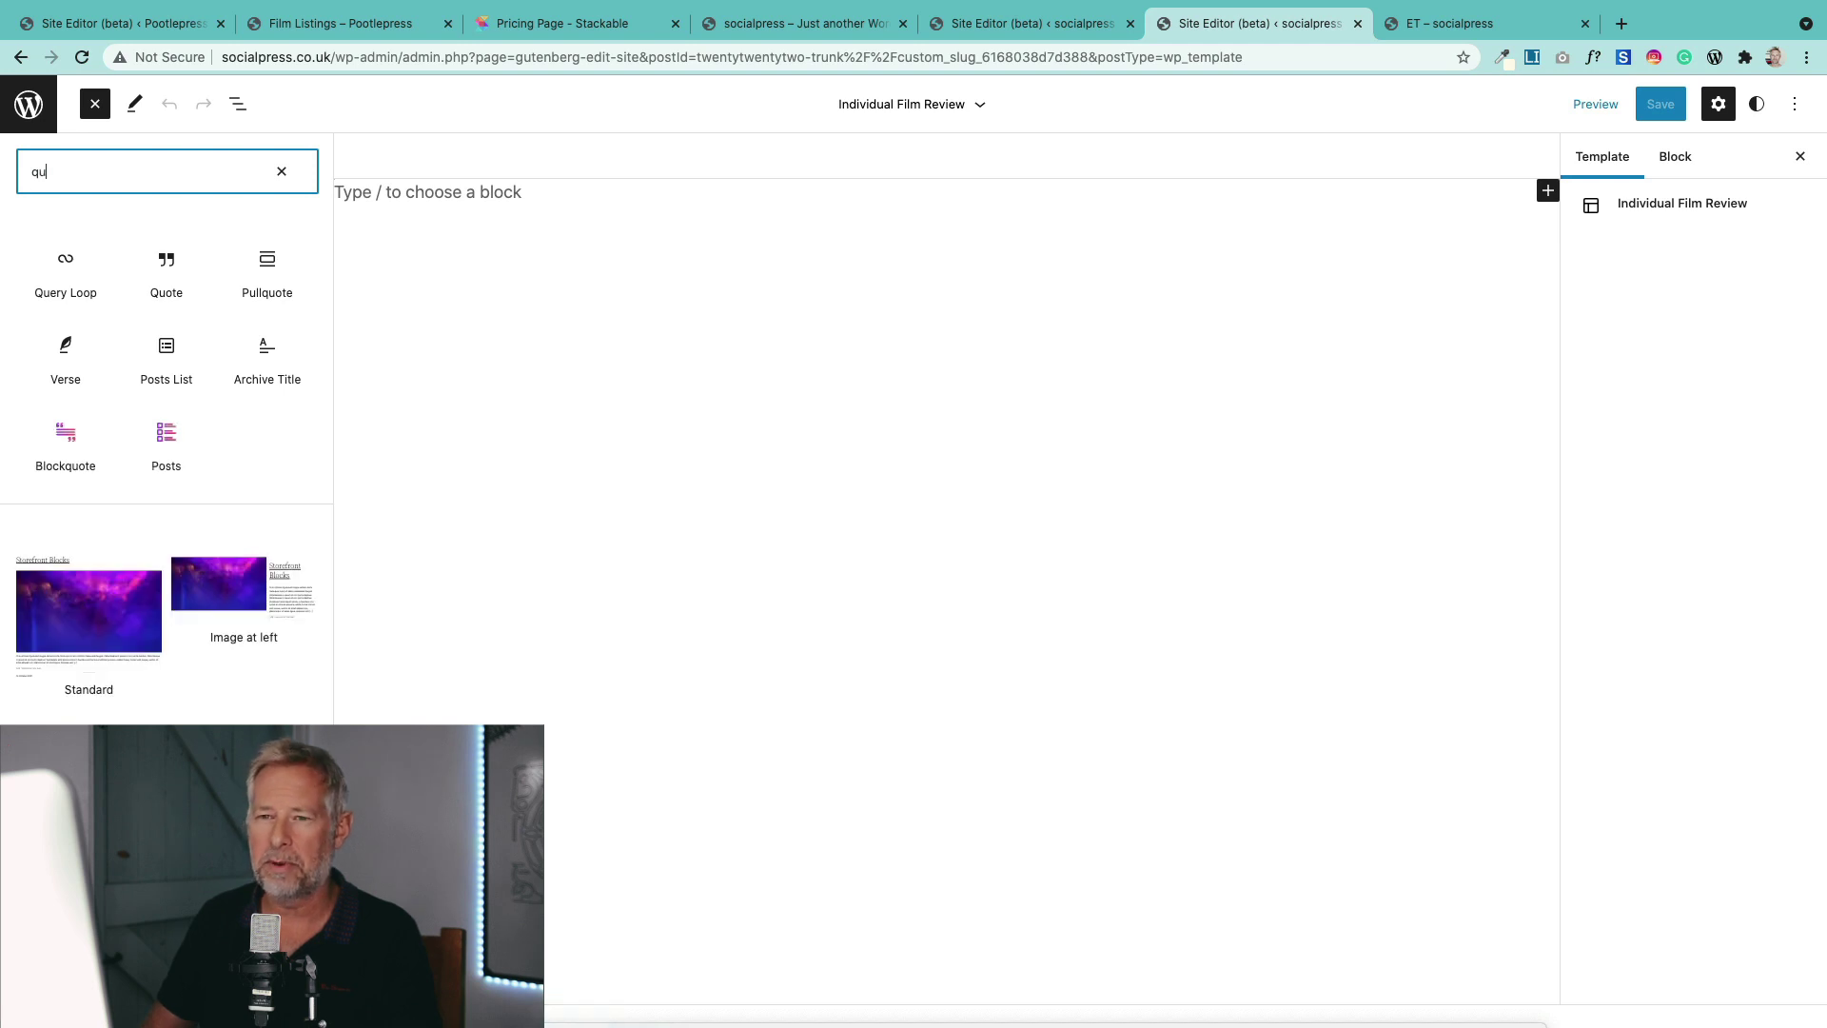
mouse_move(67, 283)
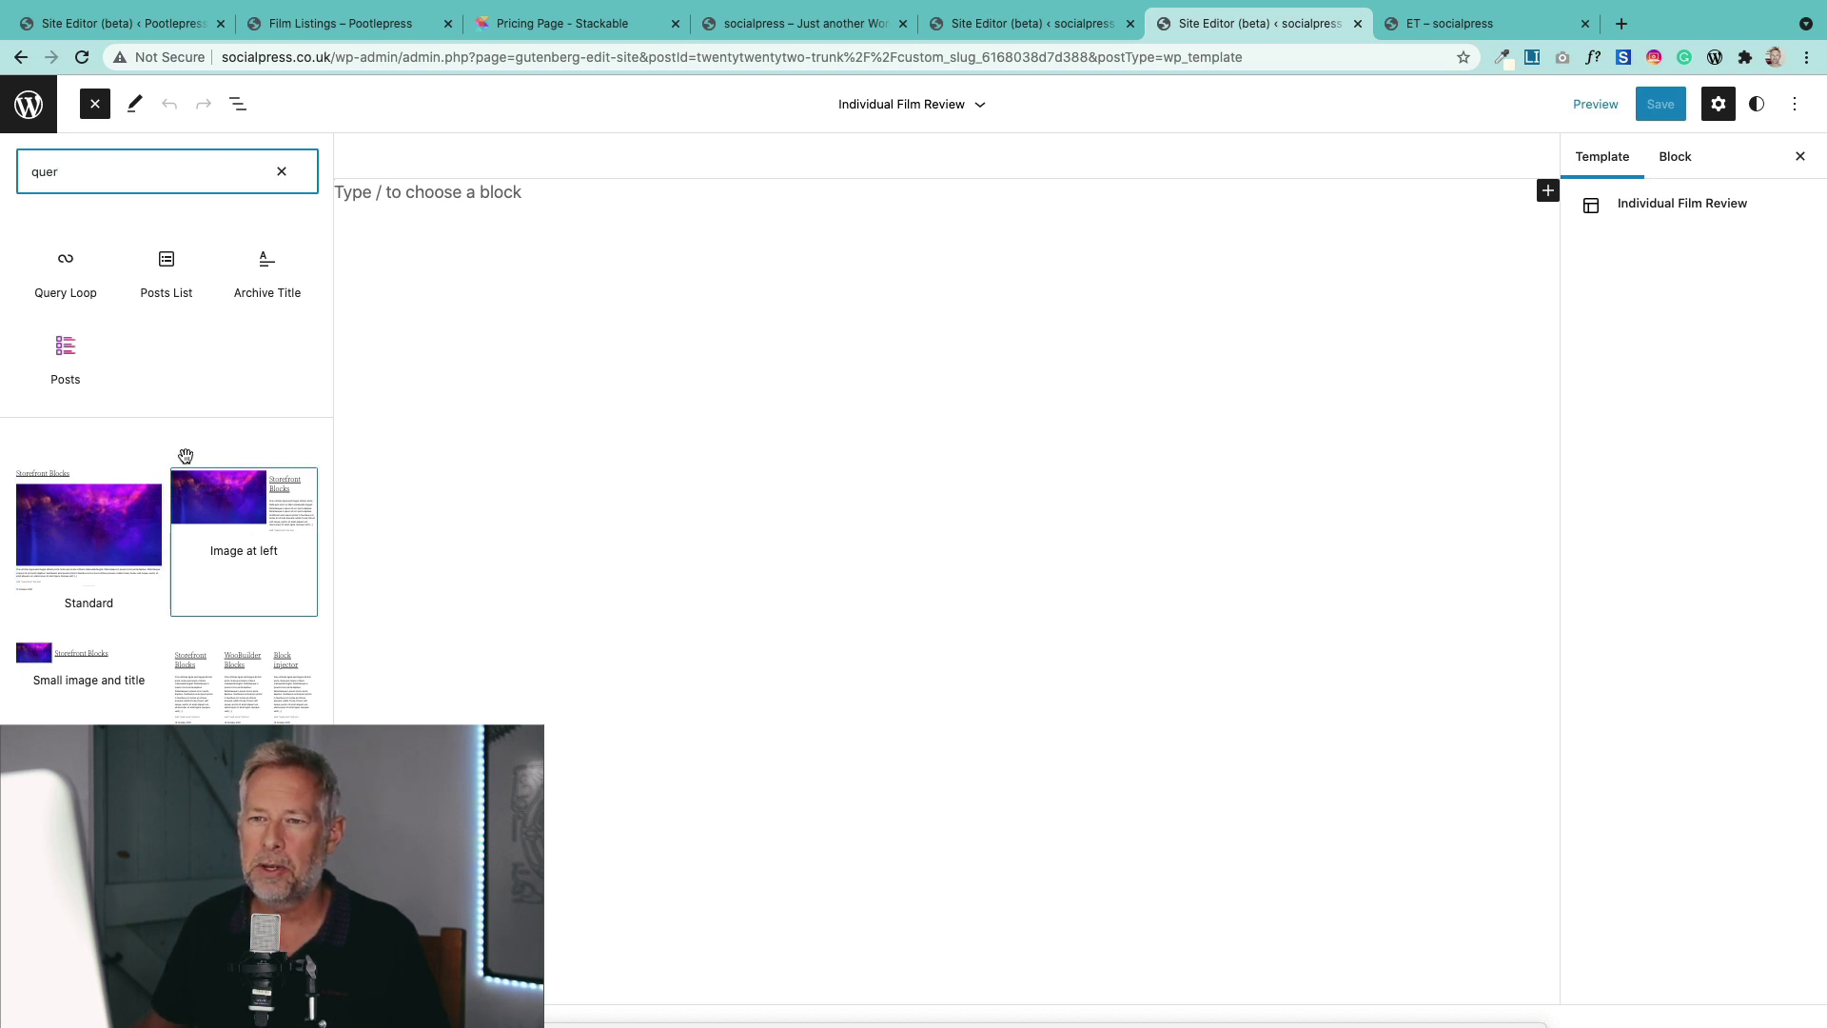
click(58, 292)
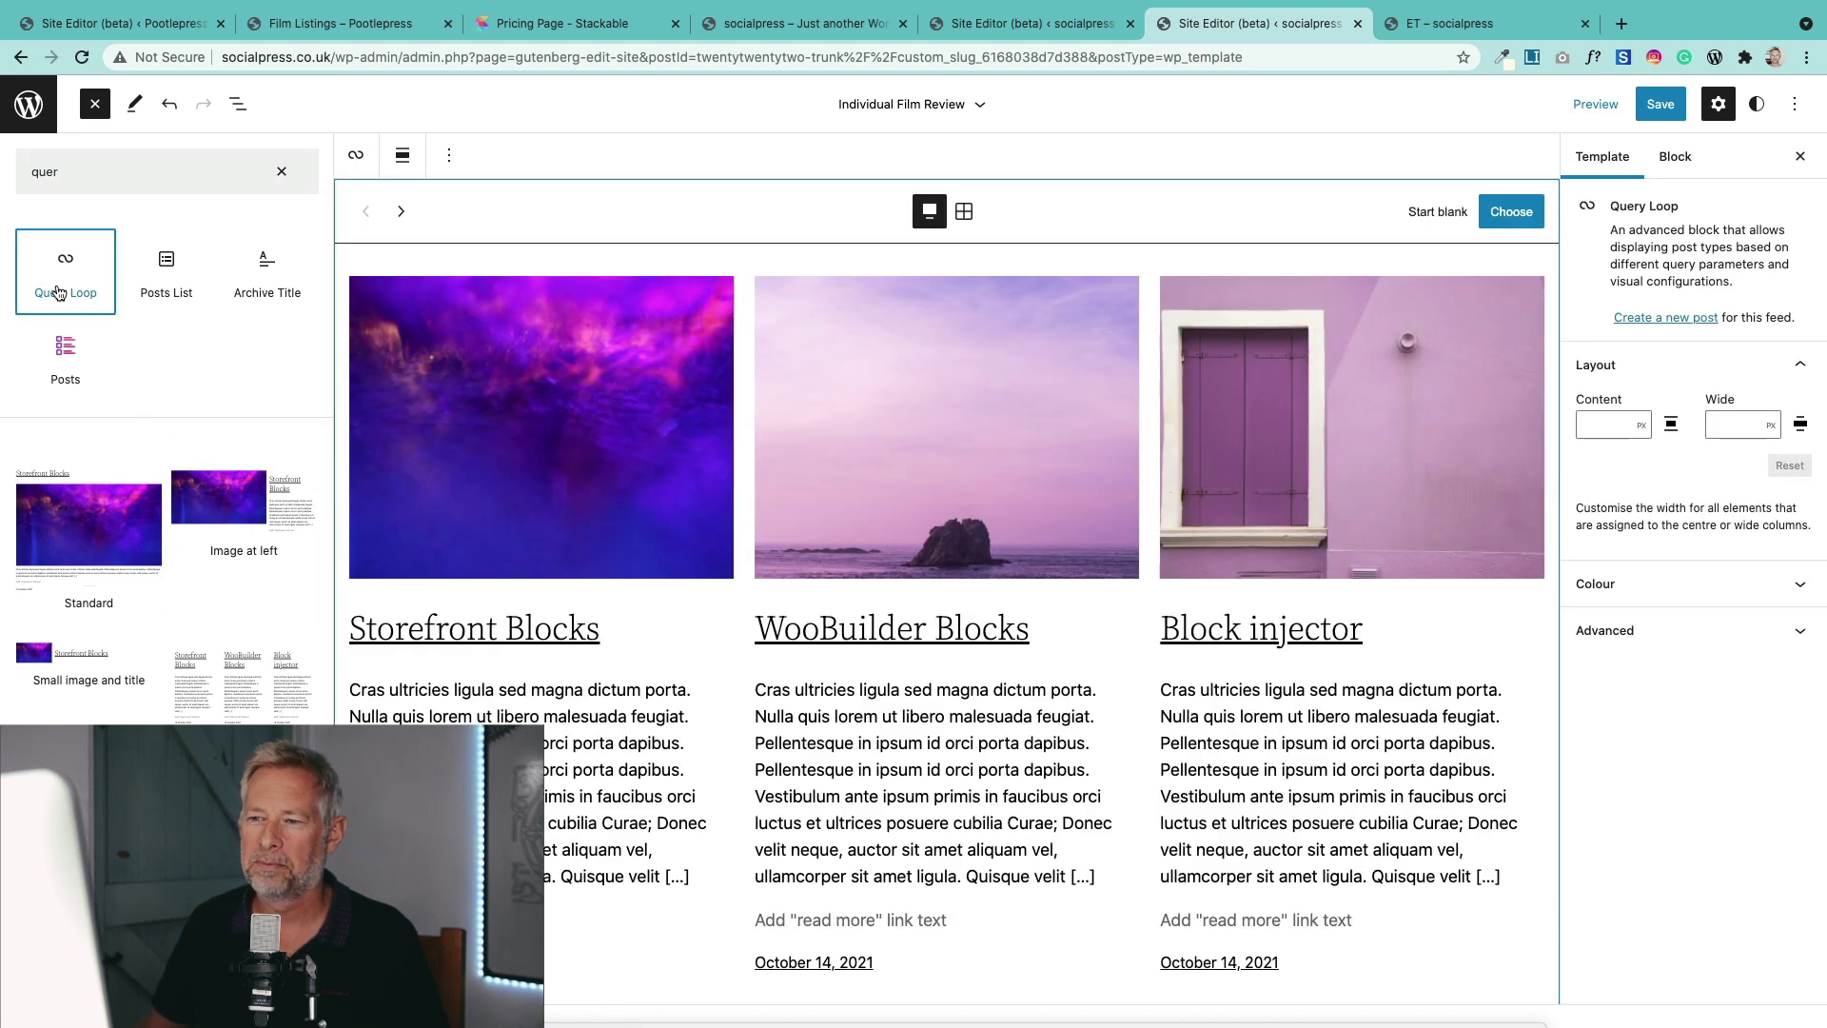
Step: Apply the Query Loop layout with a large featured image beside the title and excerpt, and set its post type to flim
click(401, 214)
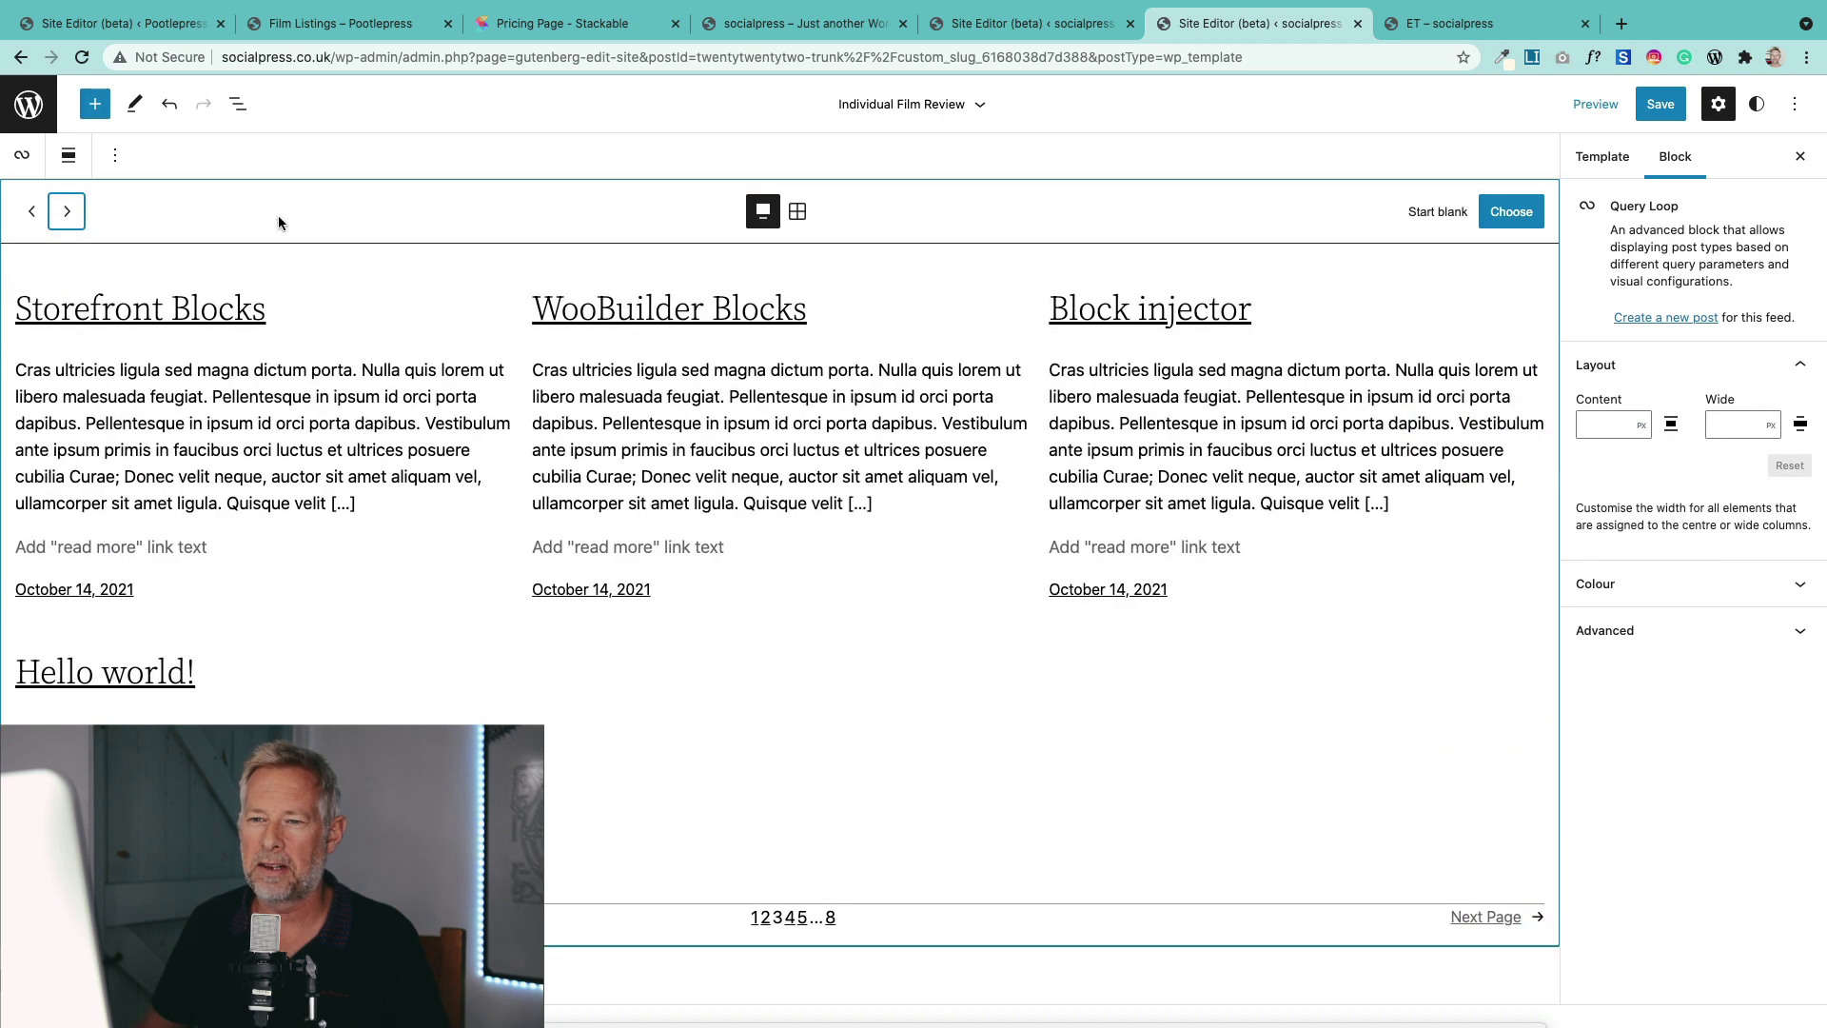
click(79, 215)
click(78, 215)
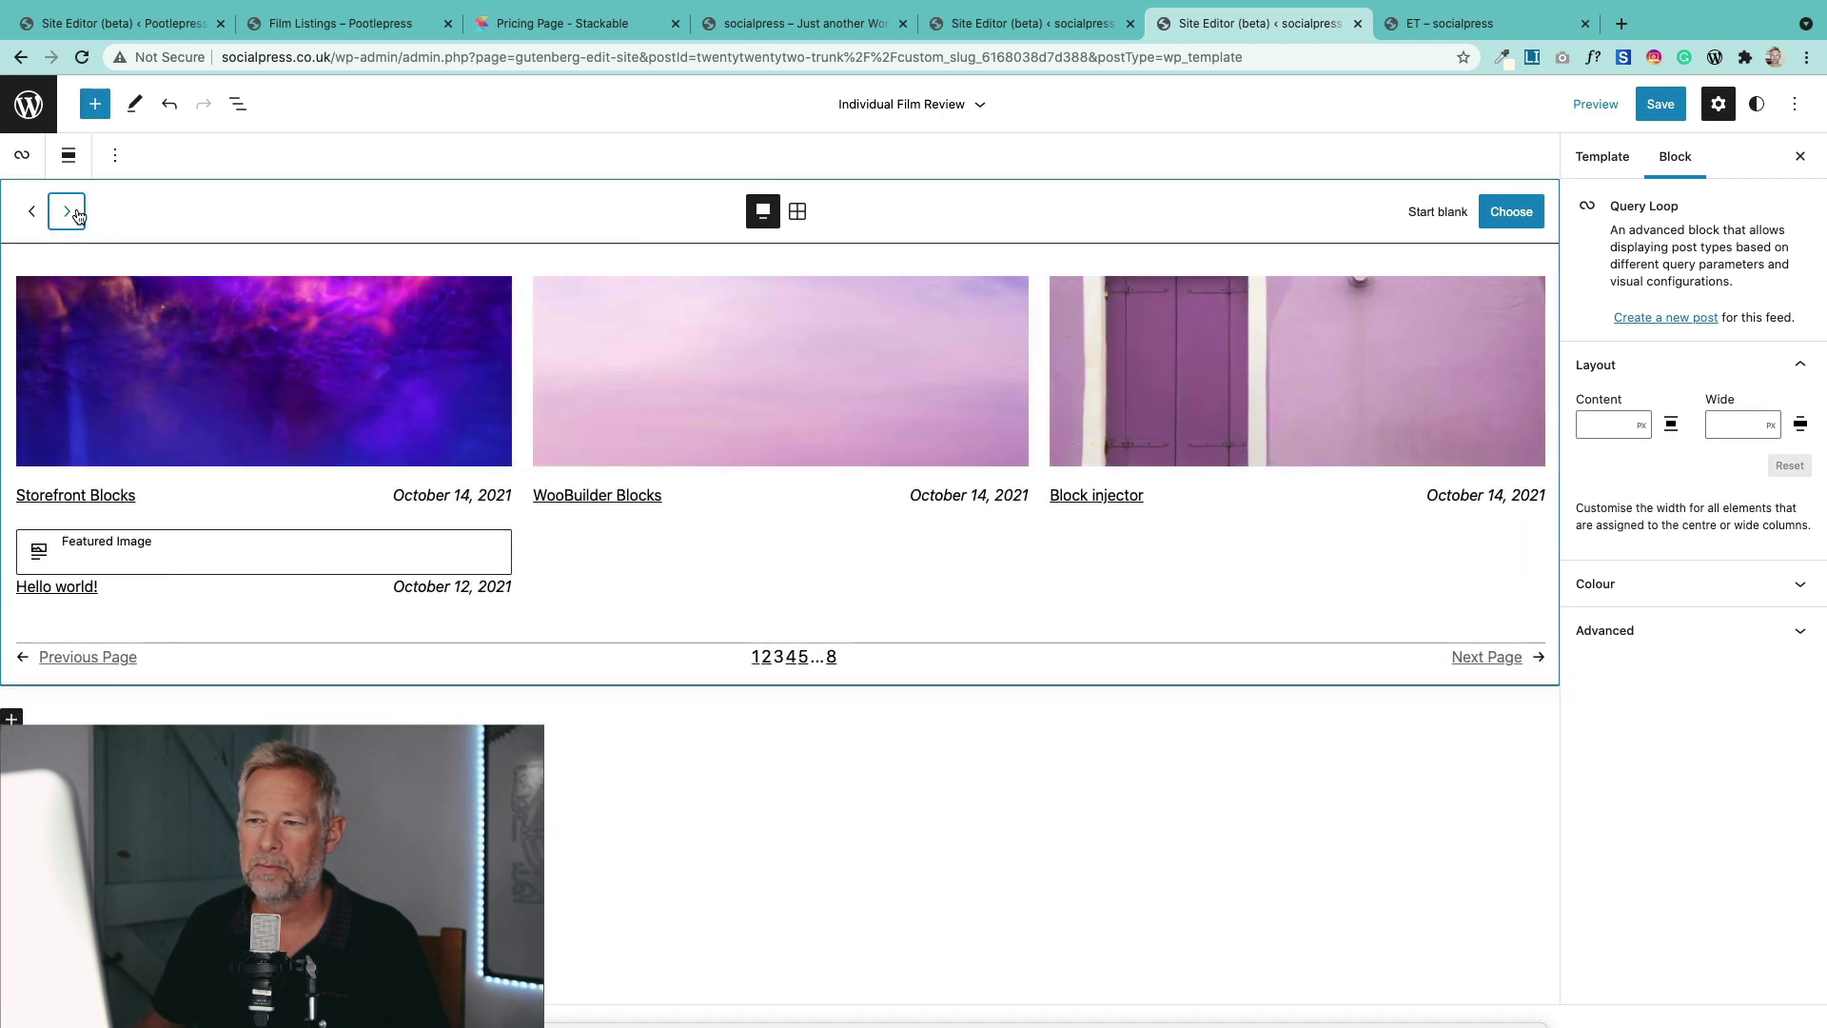
click(78, 215)
click(78, 215)
click(78, 215)
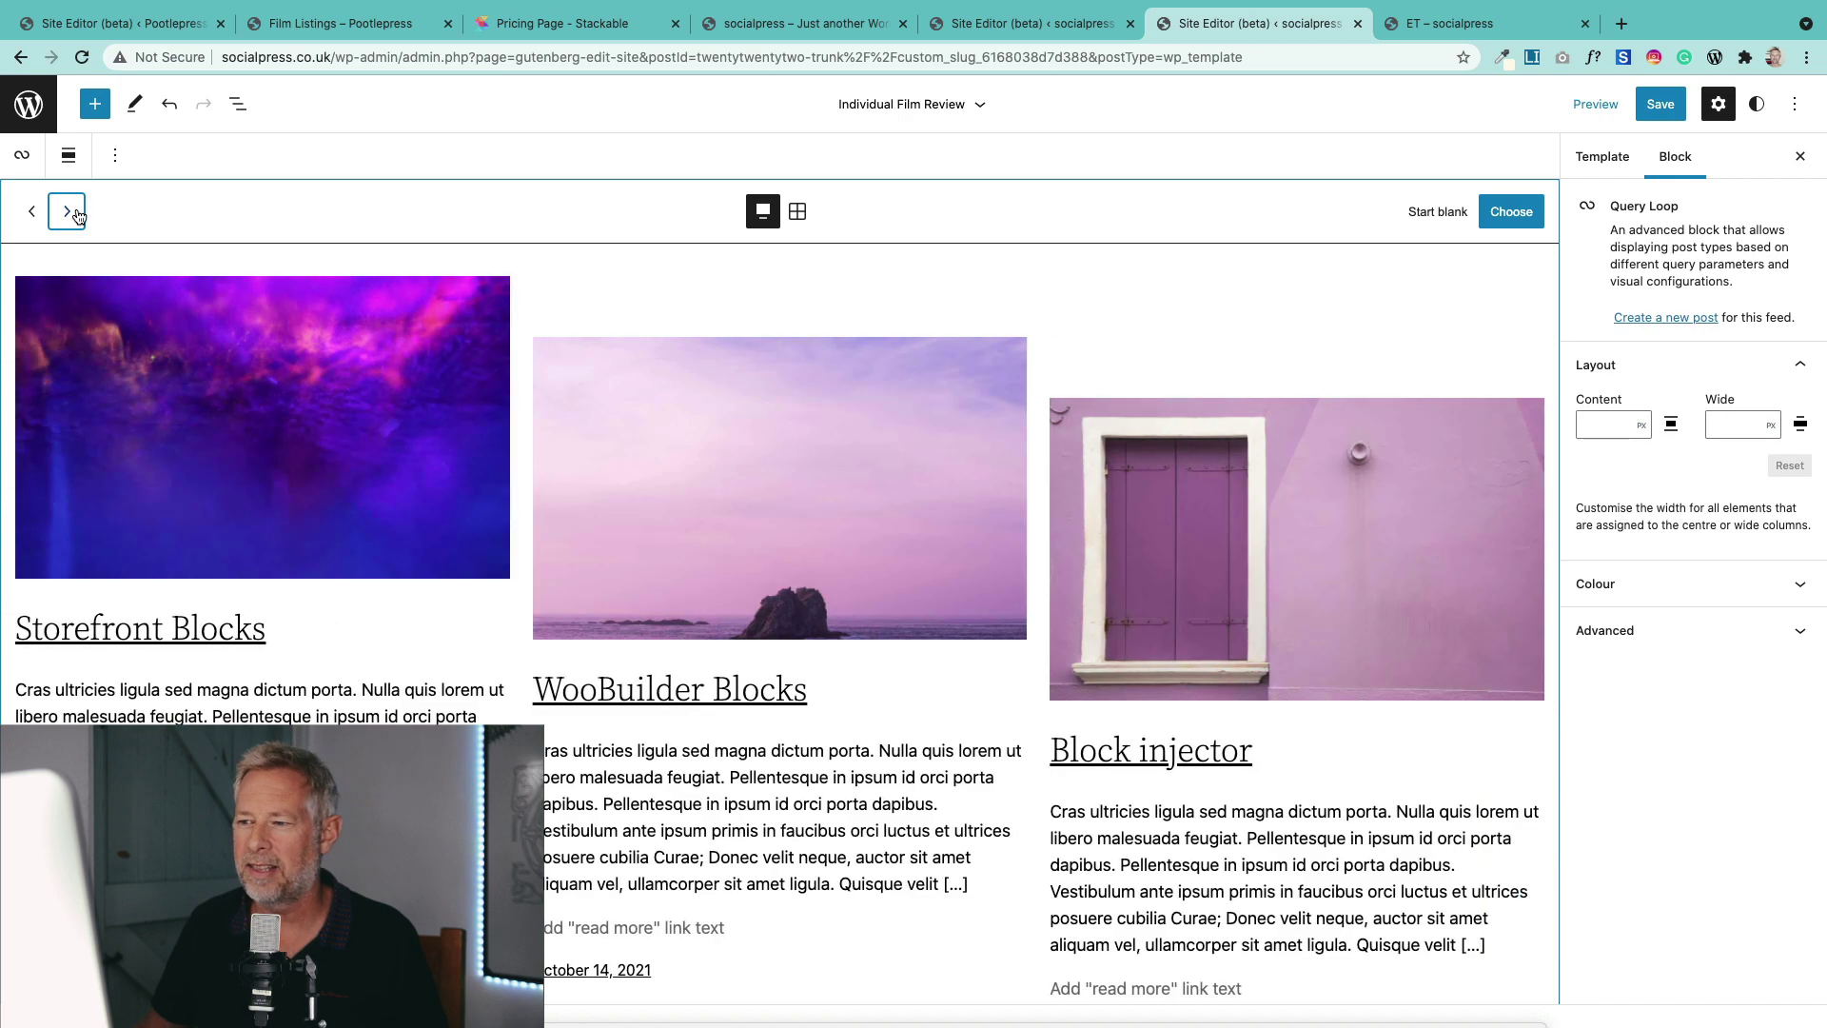
click(78, 215)
click(67, 211)
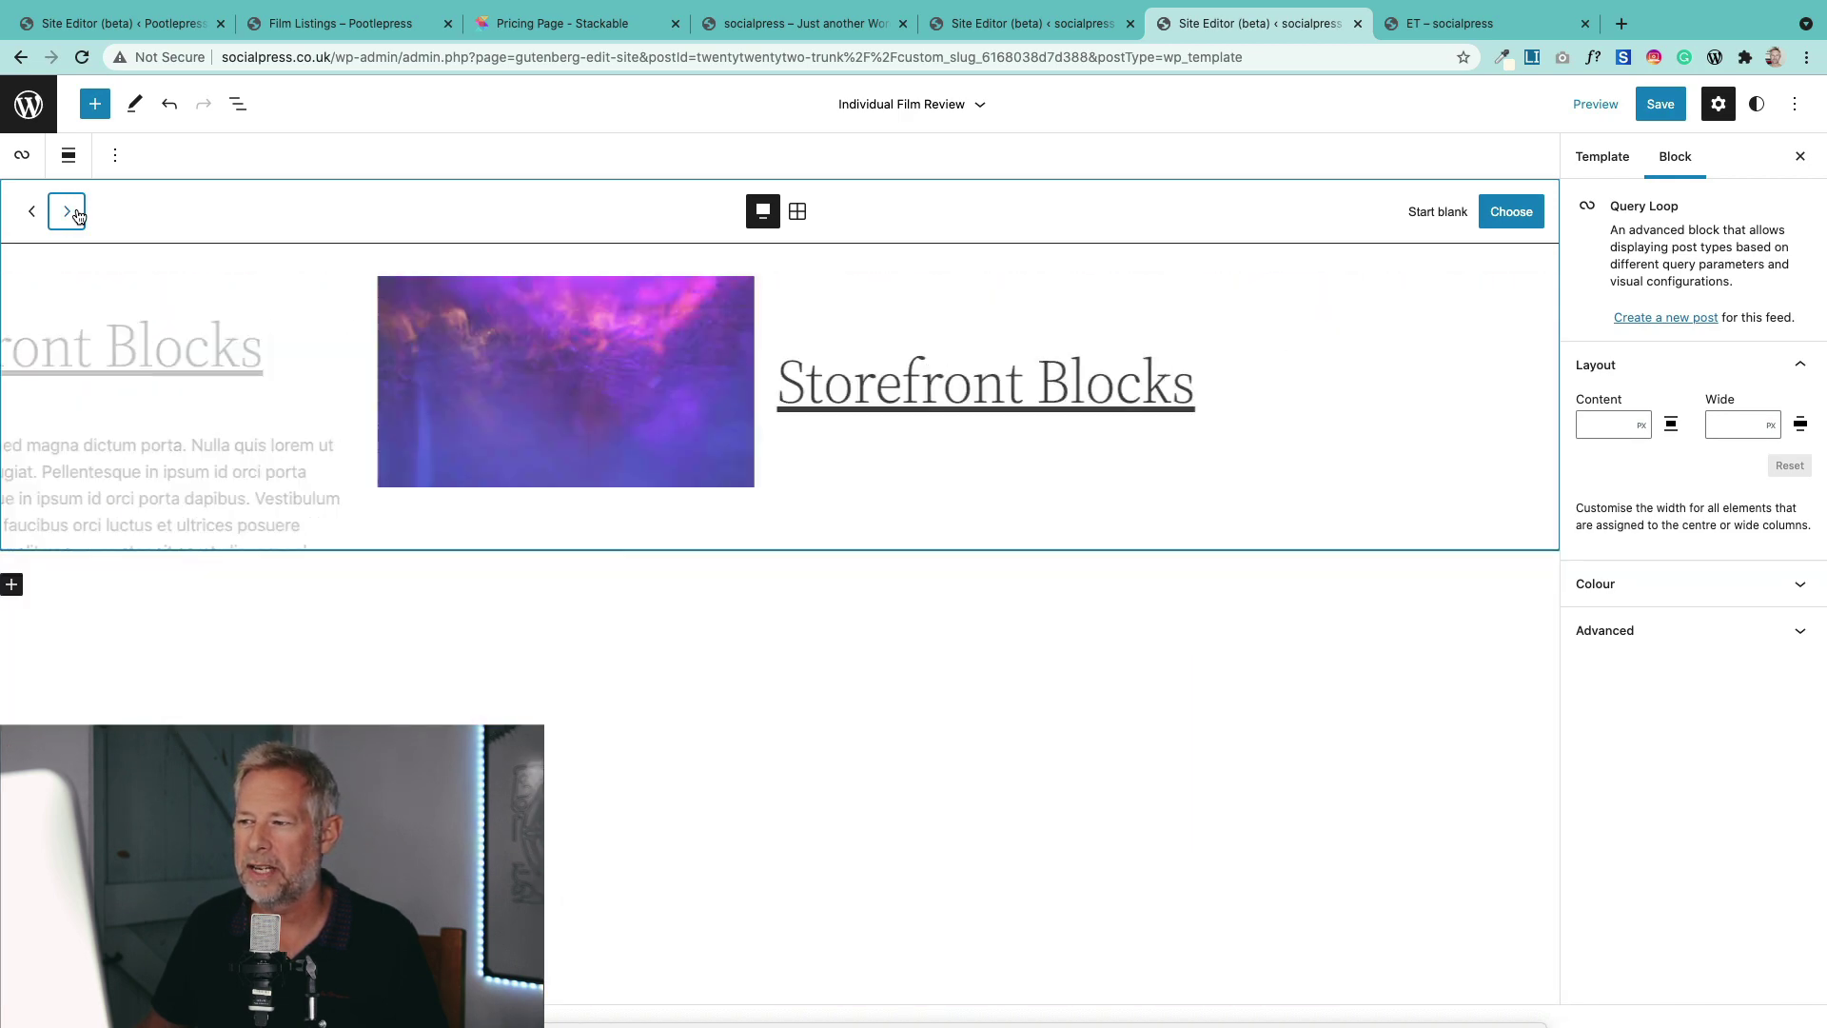
click(32, 211)
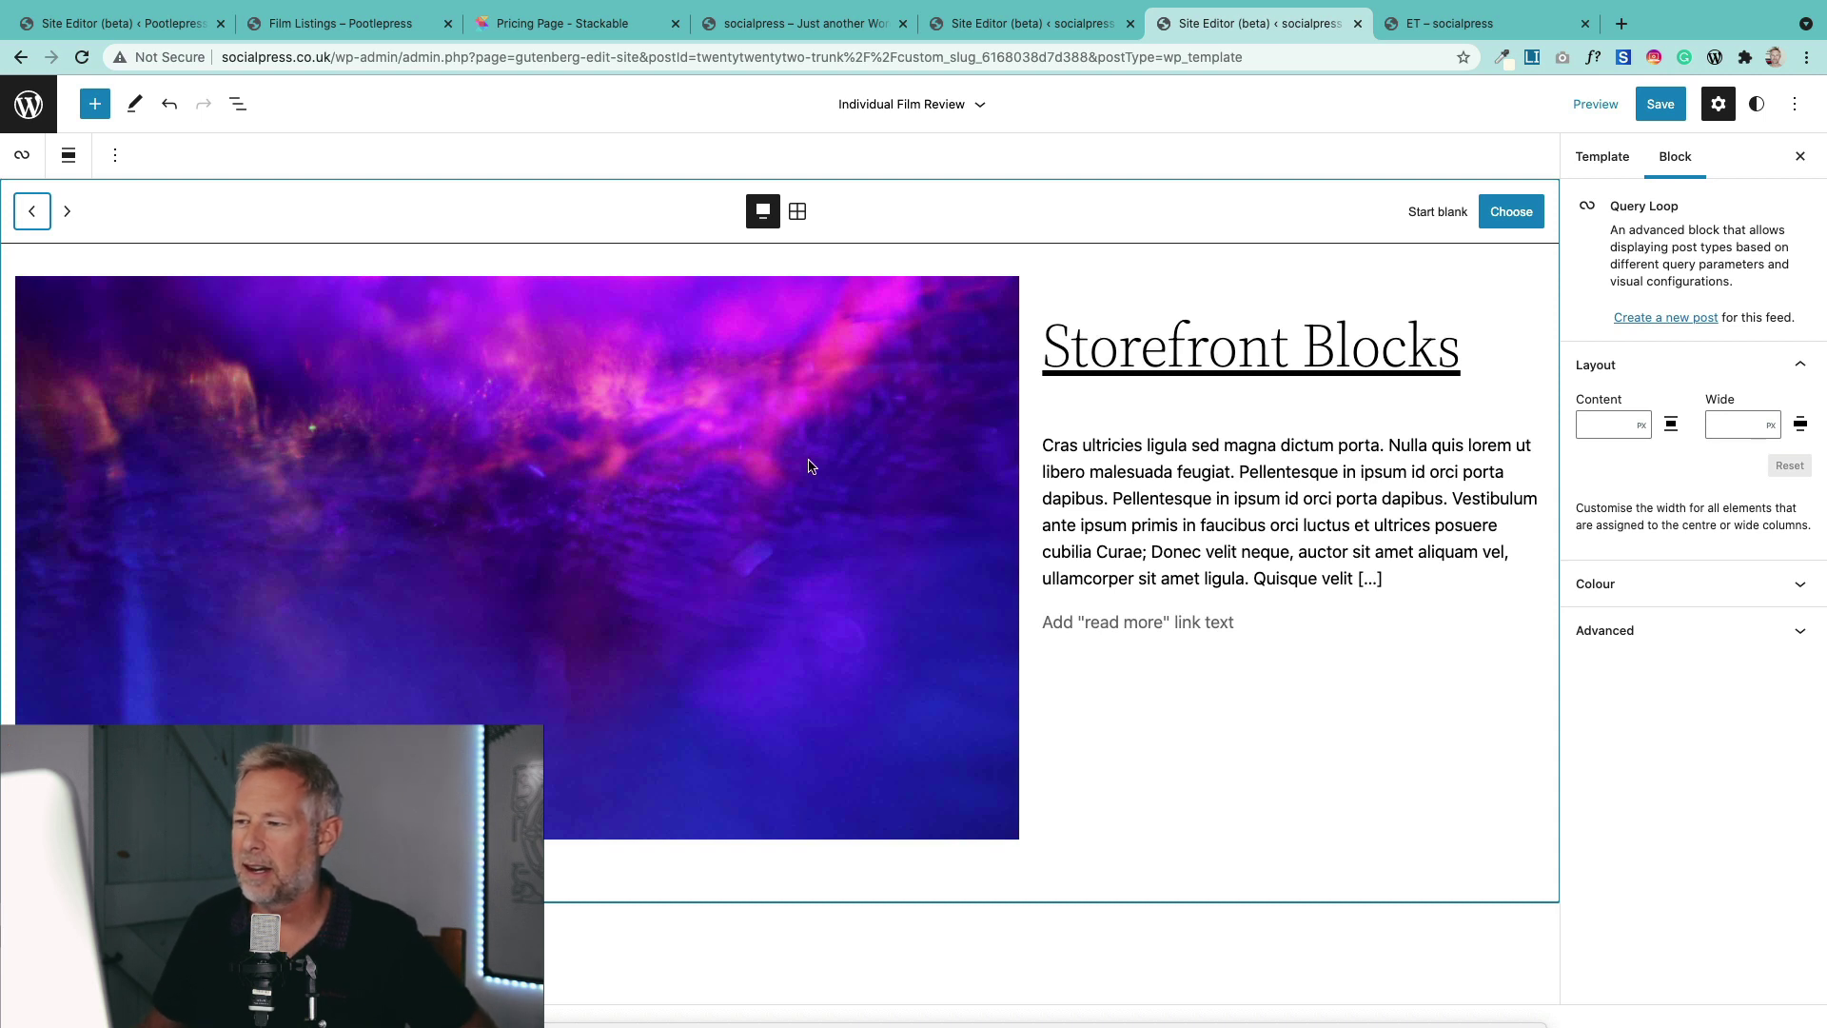
click(1509, 214)
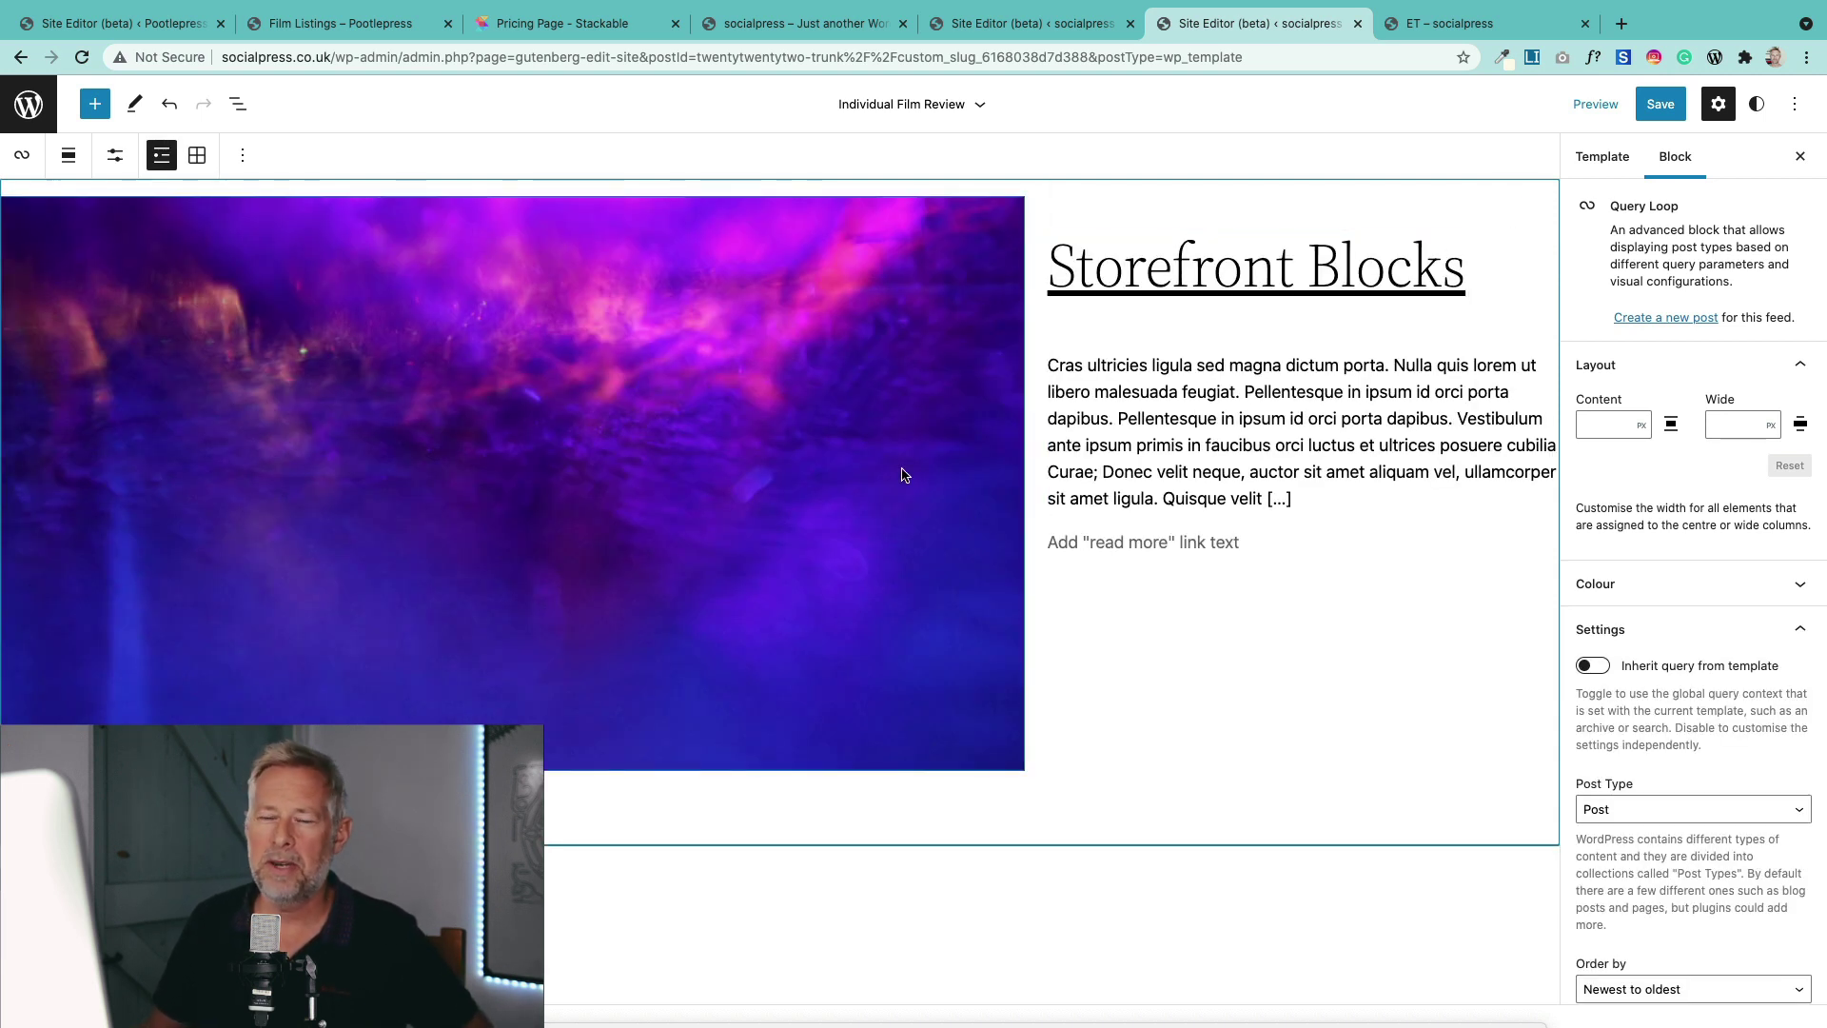
click(1688, 809)
click(1631, 843)
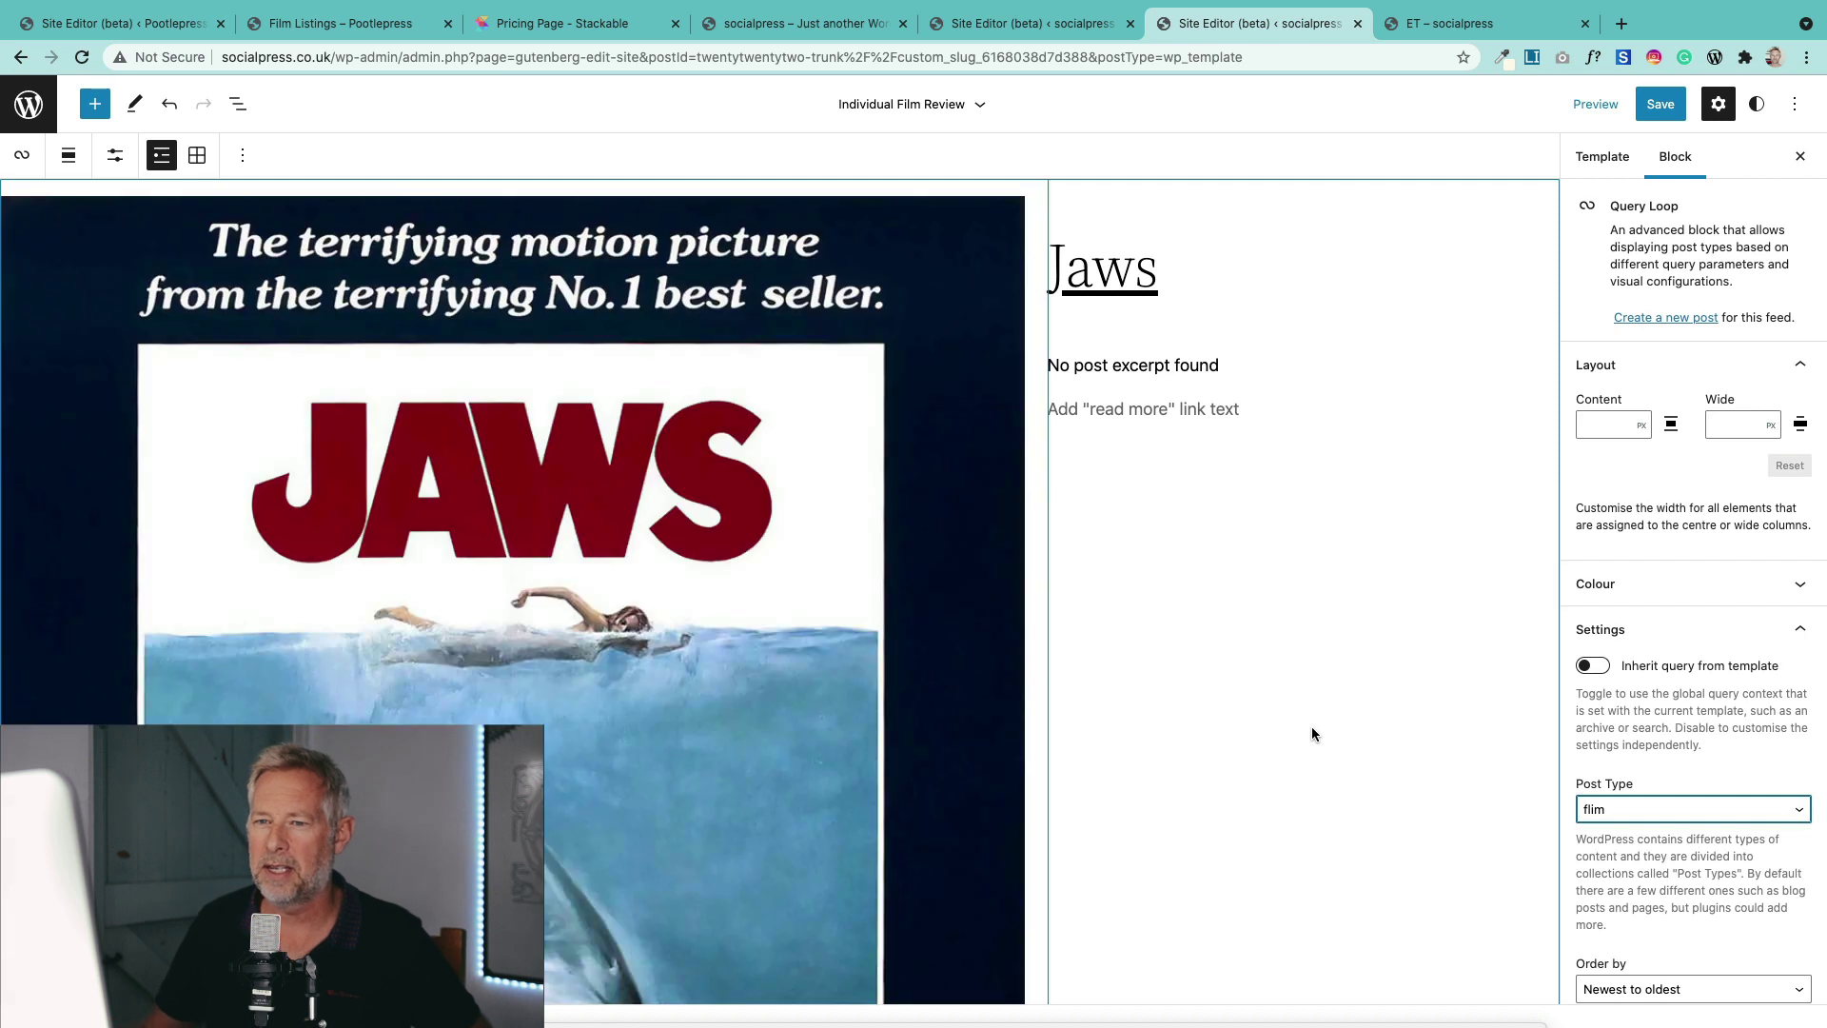
Step: Add a paragraph reading "Movie Date: xxx" between the film title and the excerpt
mouse_move(1171, 314)
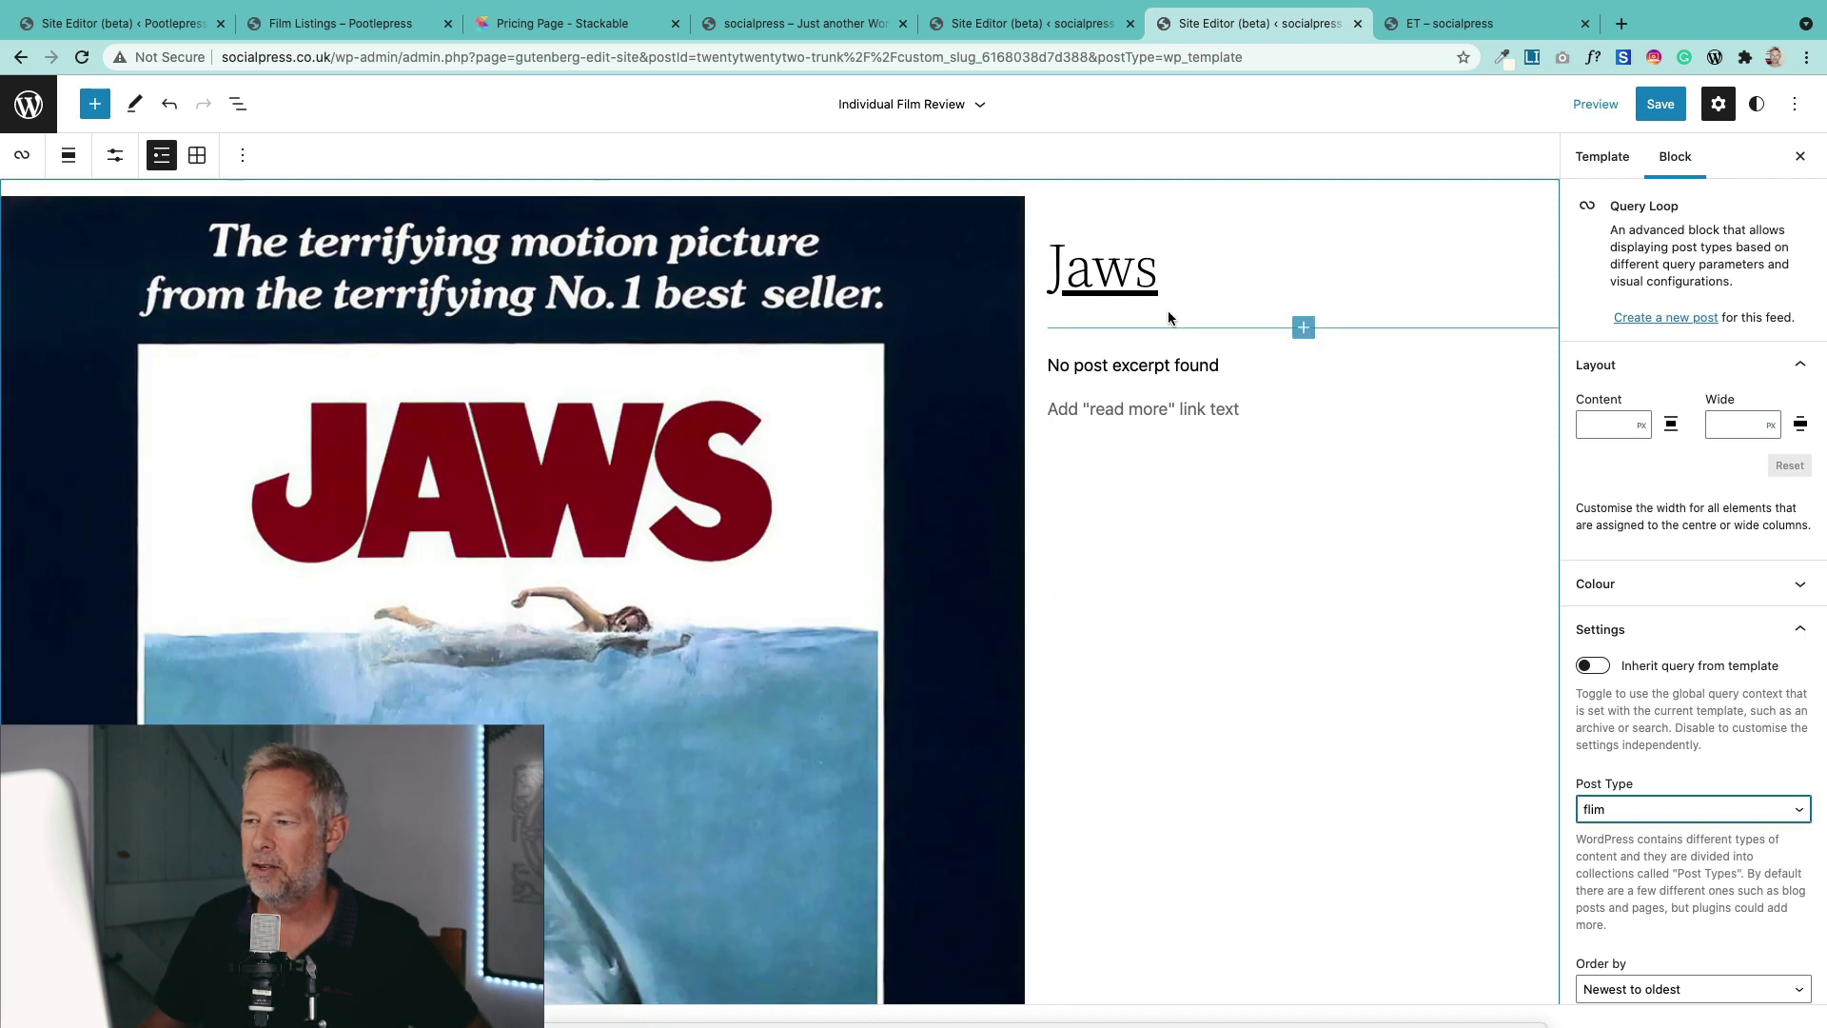
click(1304, 329)
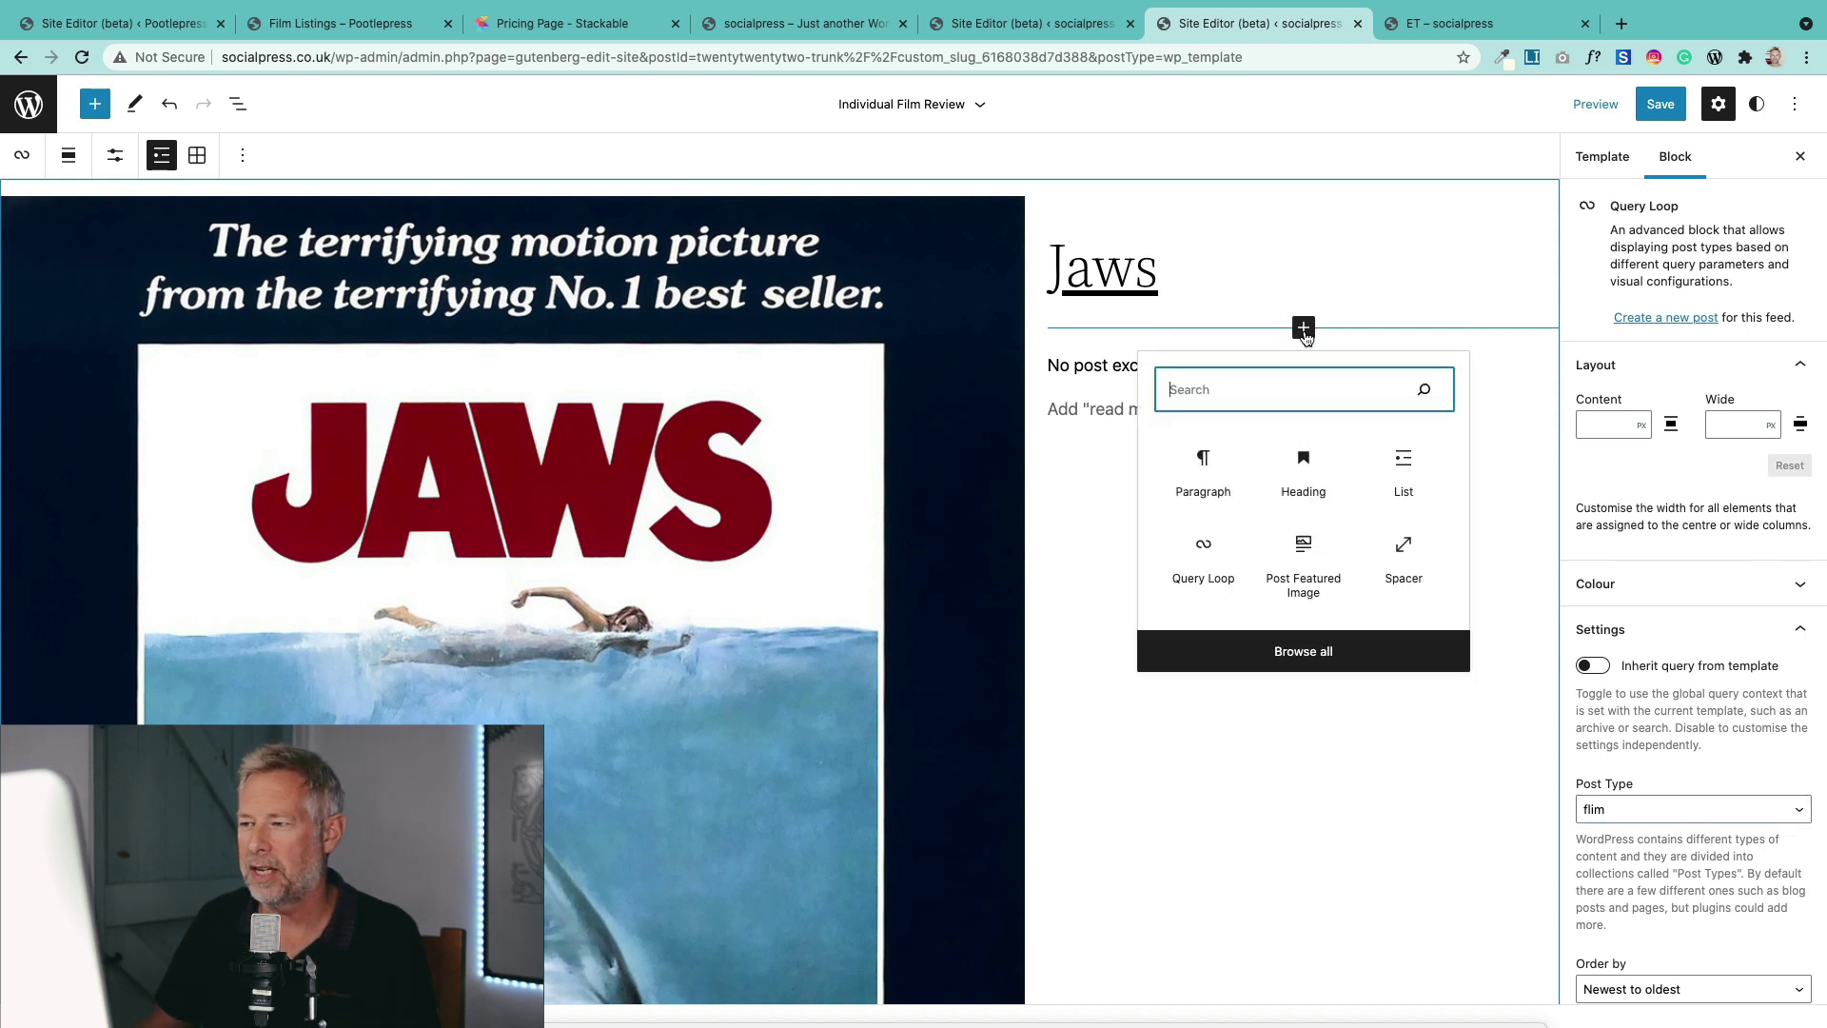
click(1204, 462)
text(Movie Date: xxx)
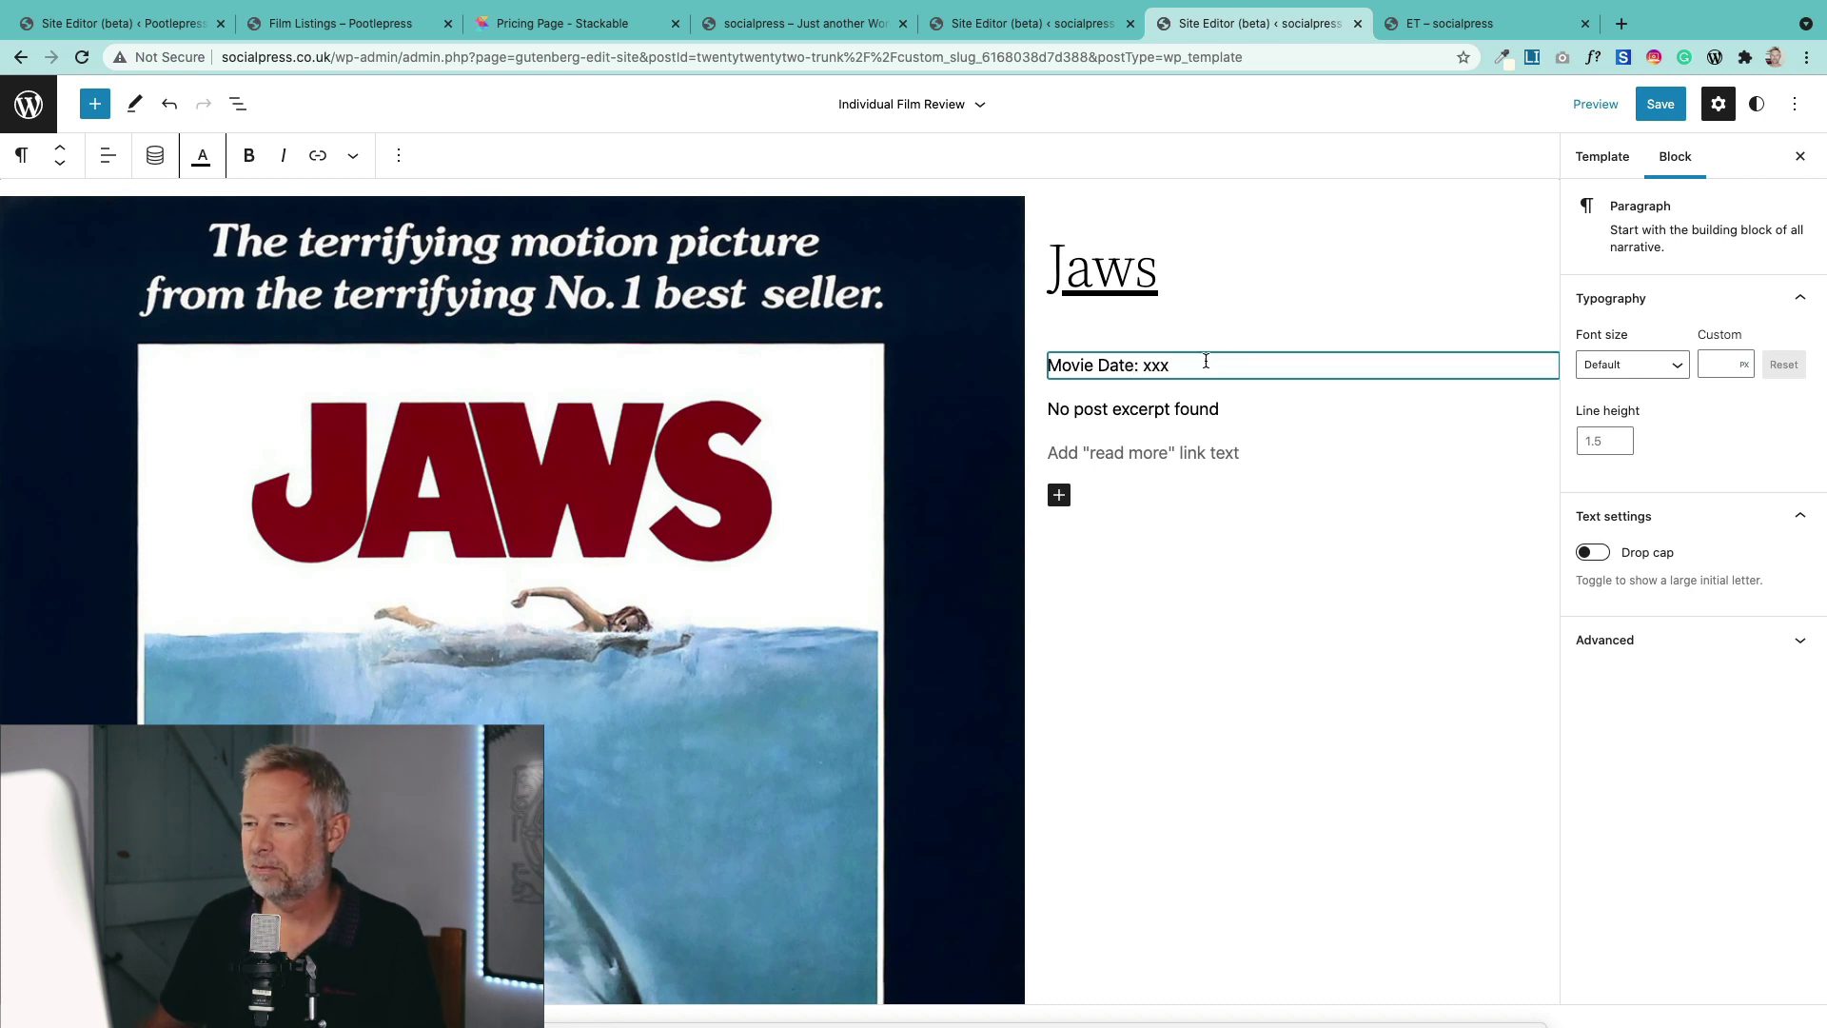
Step: Replace the xxx in the Movie Date paragraph with the current post's dynamic field movie_date
double_click(1154, 366)
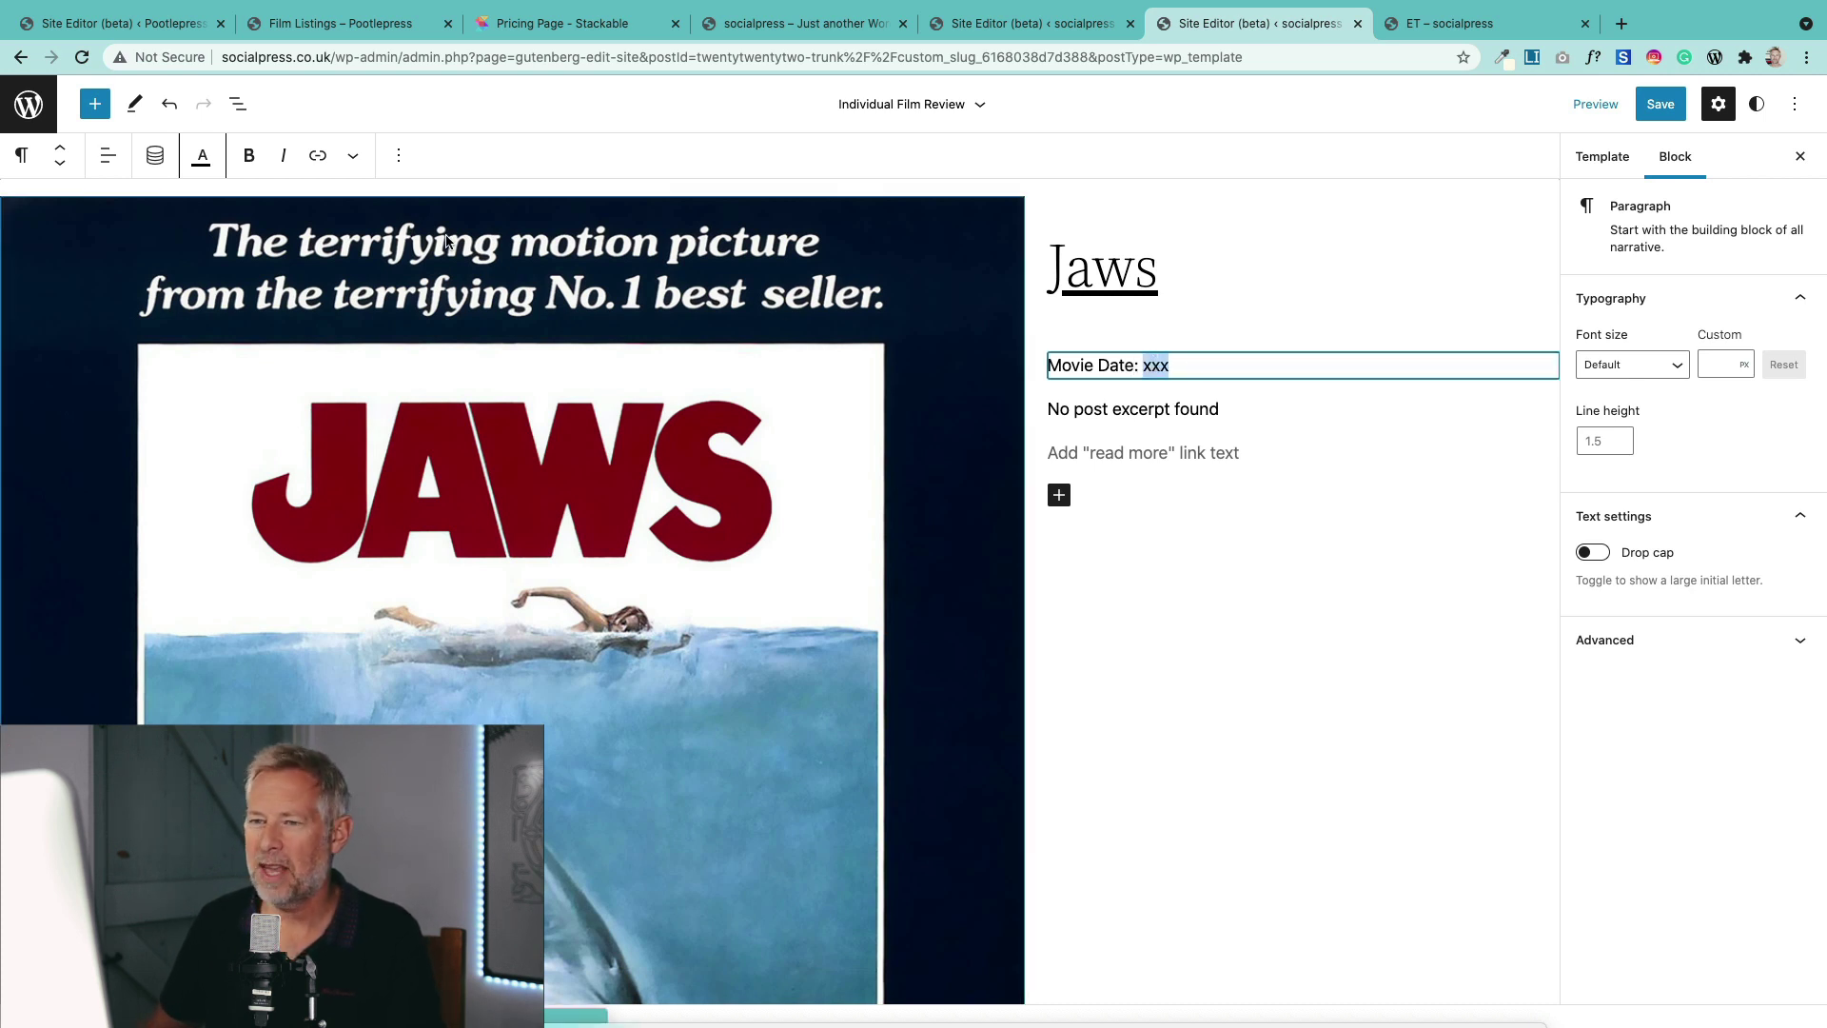
click(150, 159)
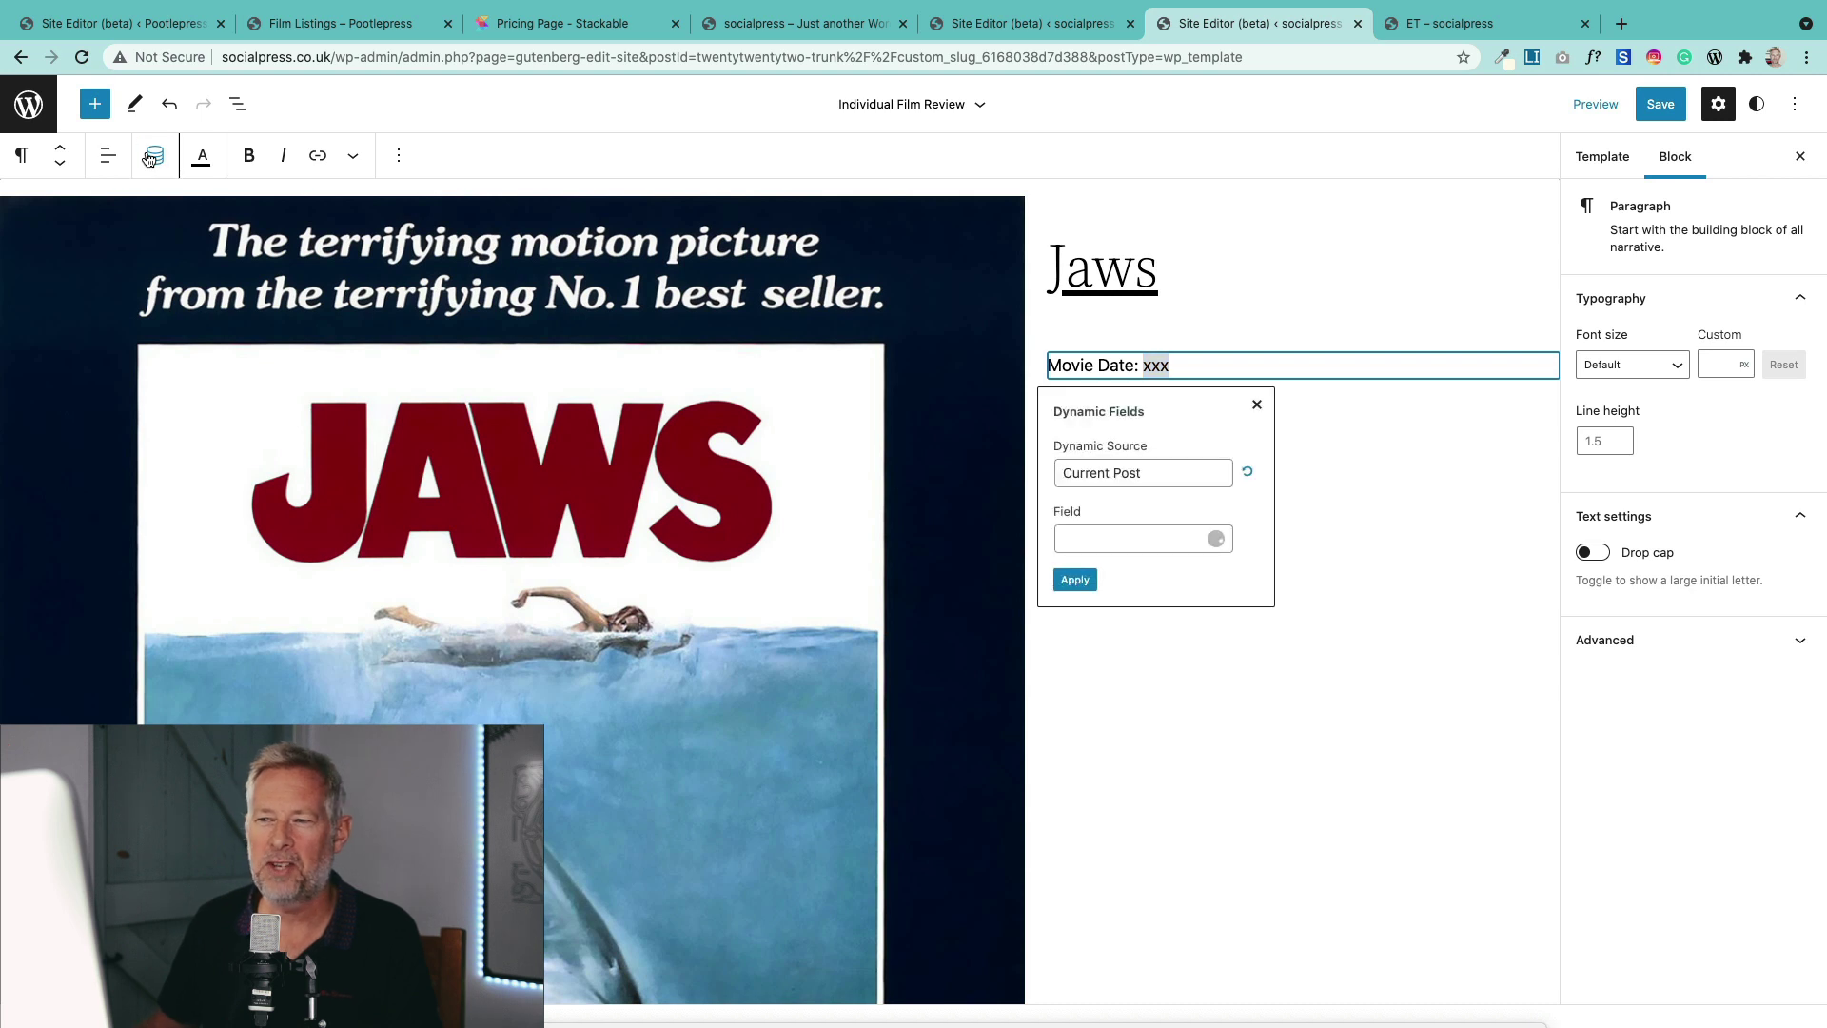
click(1112, 538)
text(mvo)
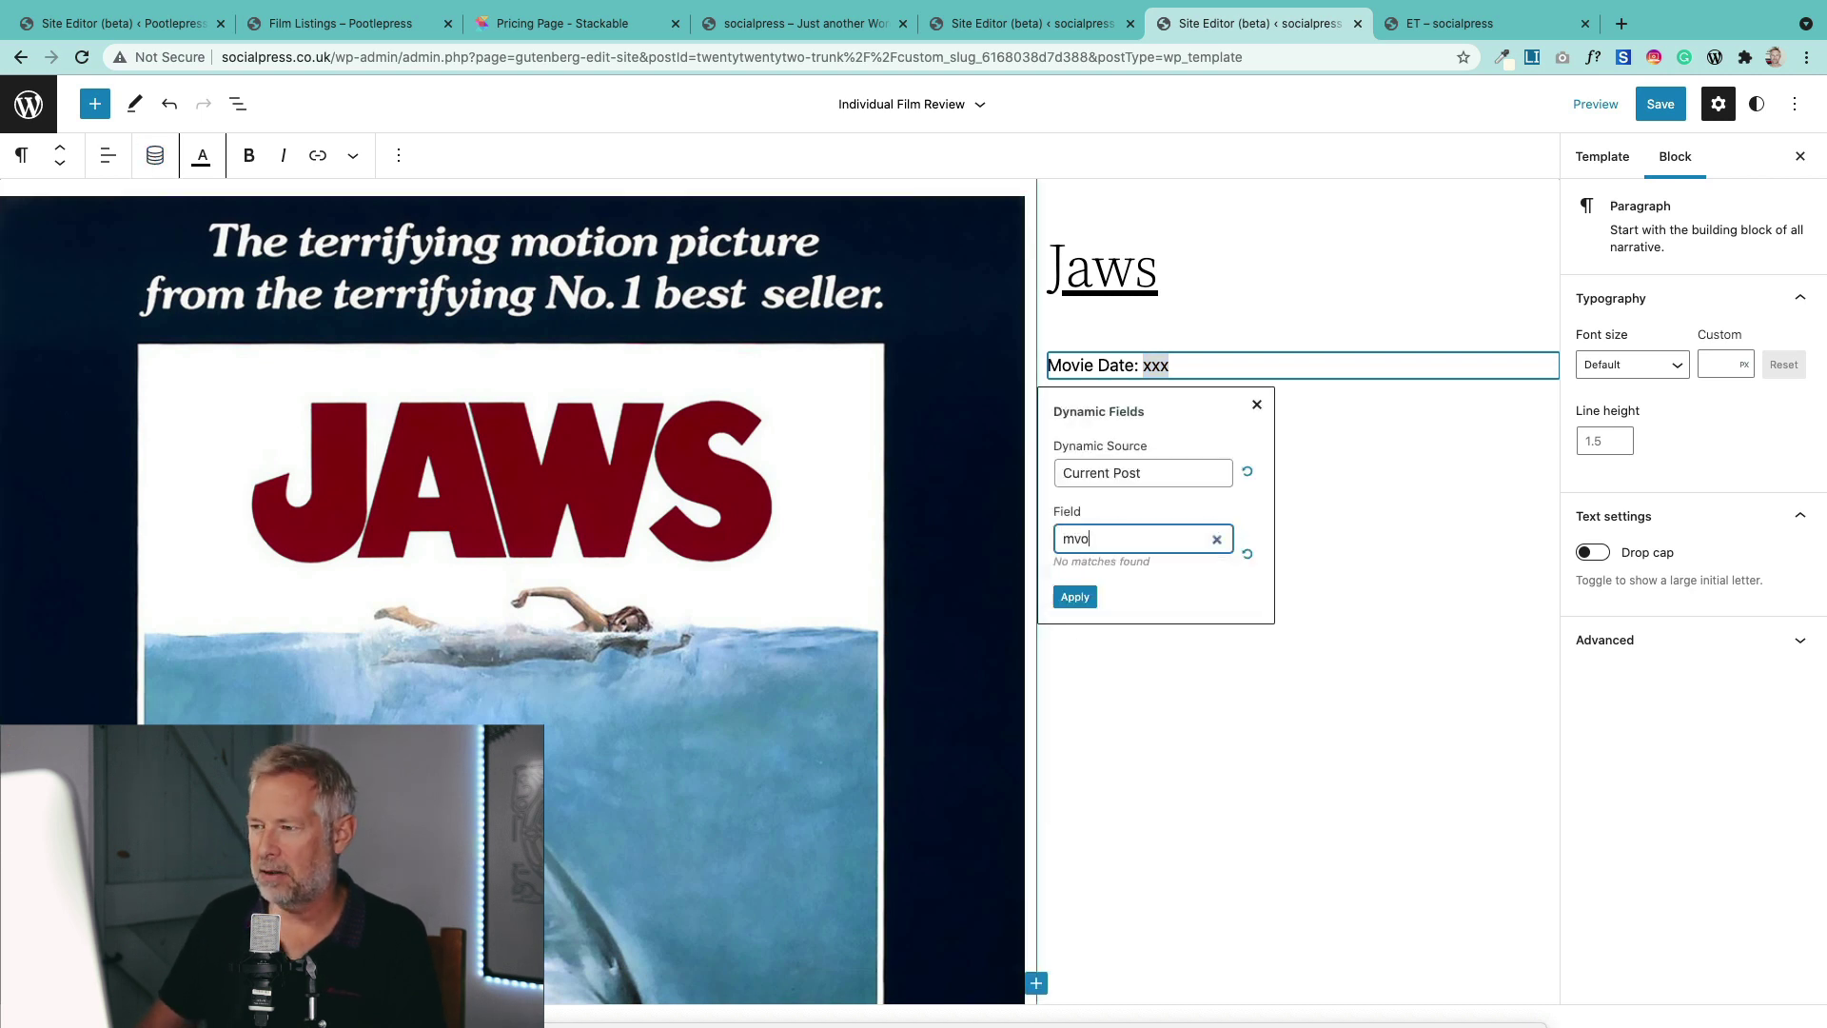
key(BackSpace)
key(BackSpace)
text(ovie)
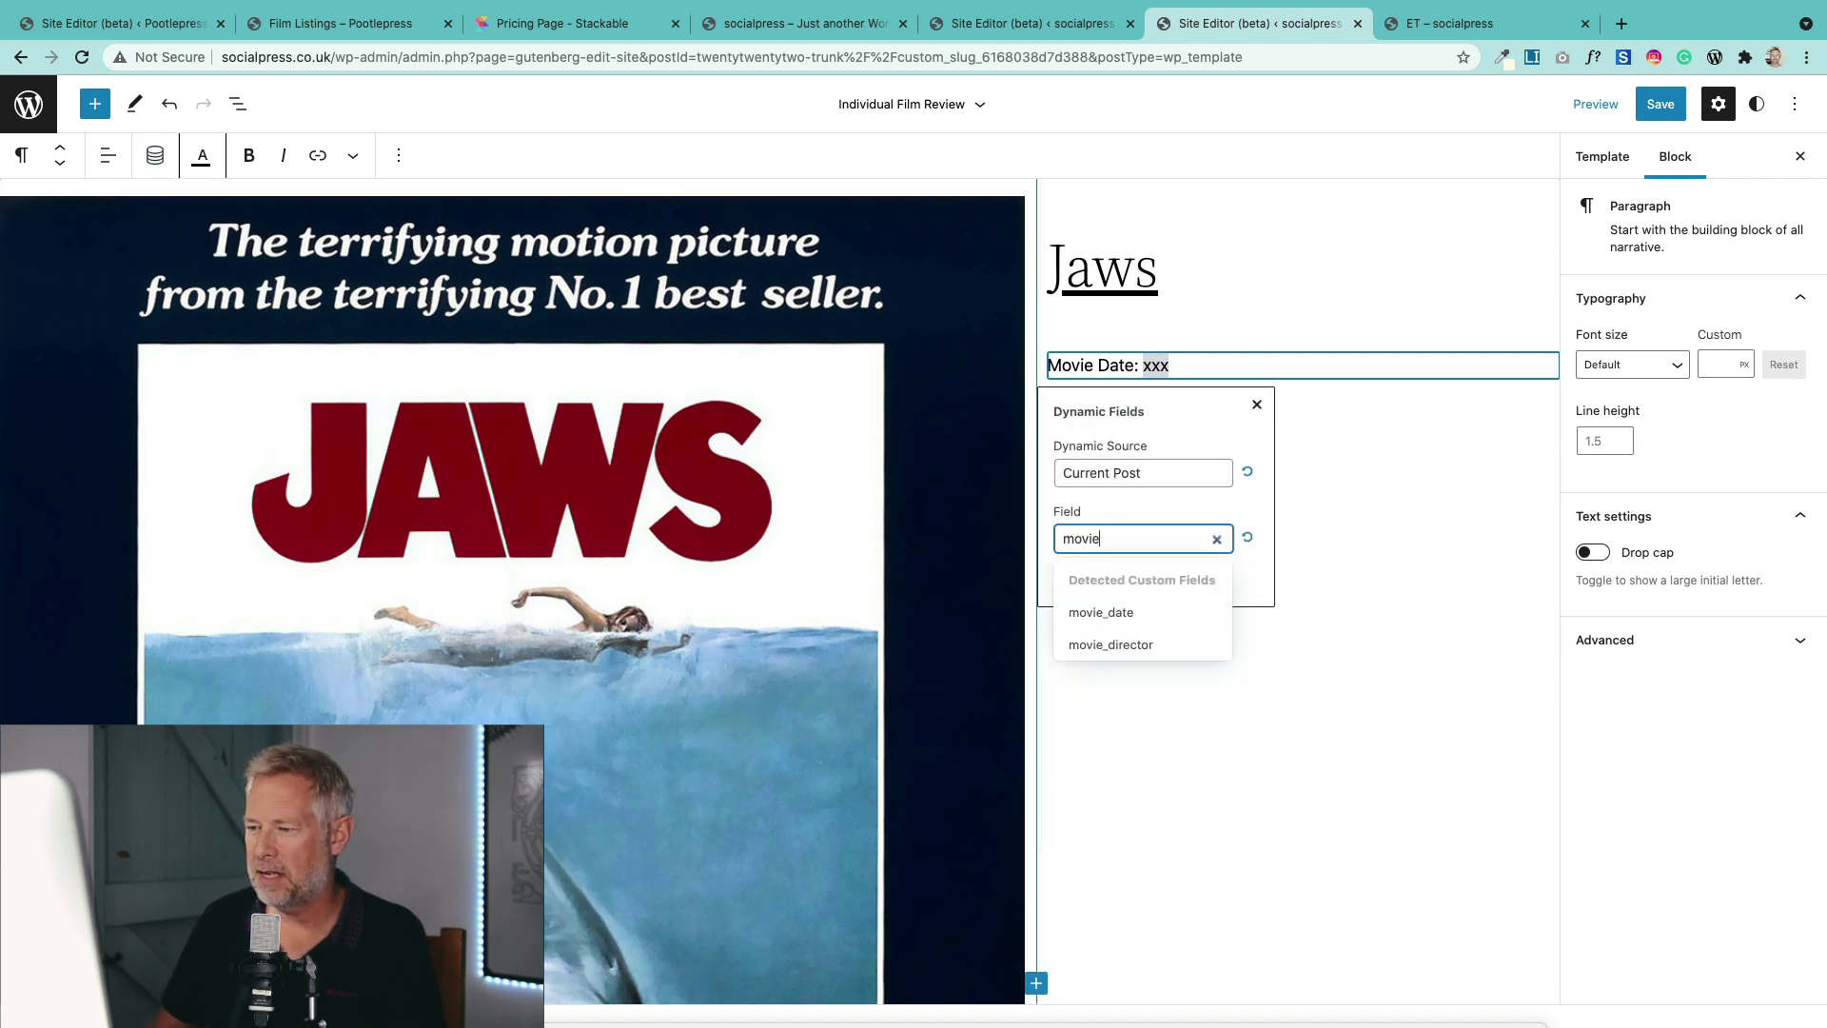
click(1104, 612)
click(1077, 581)
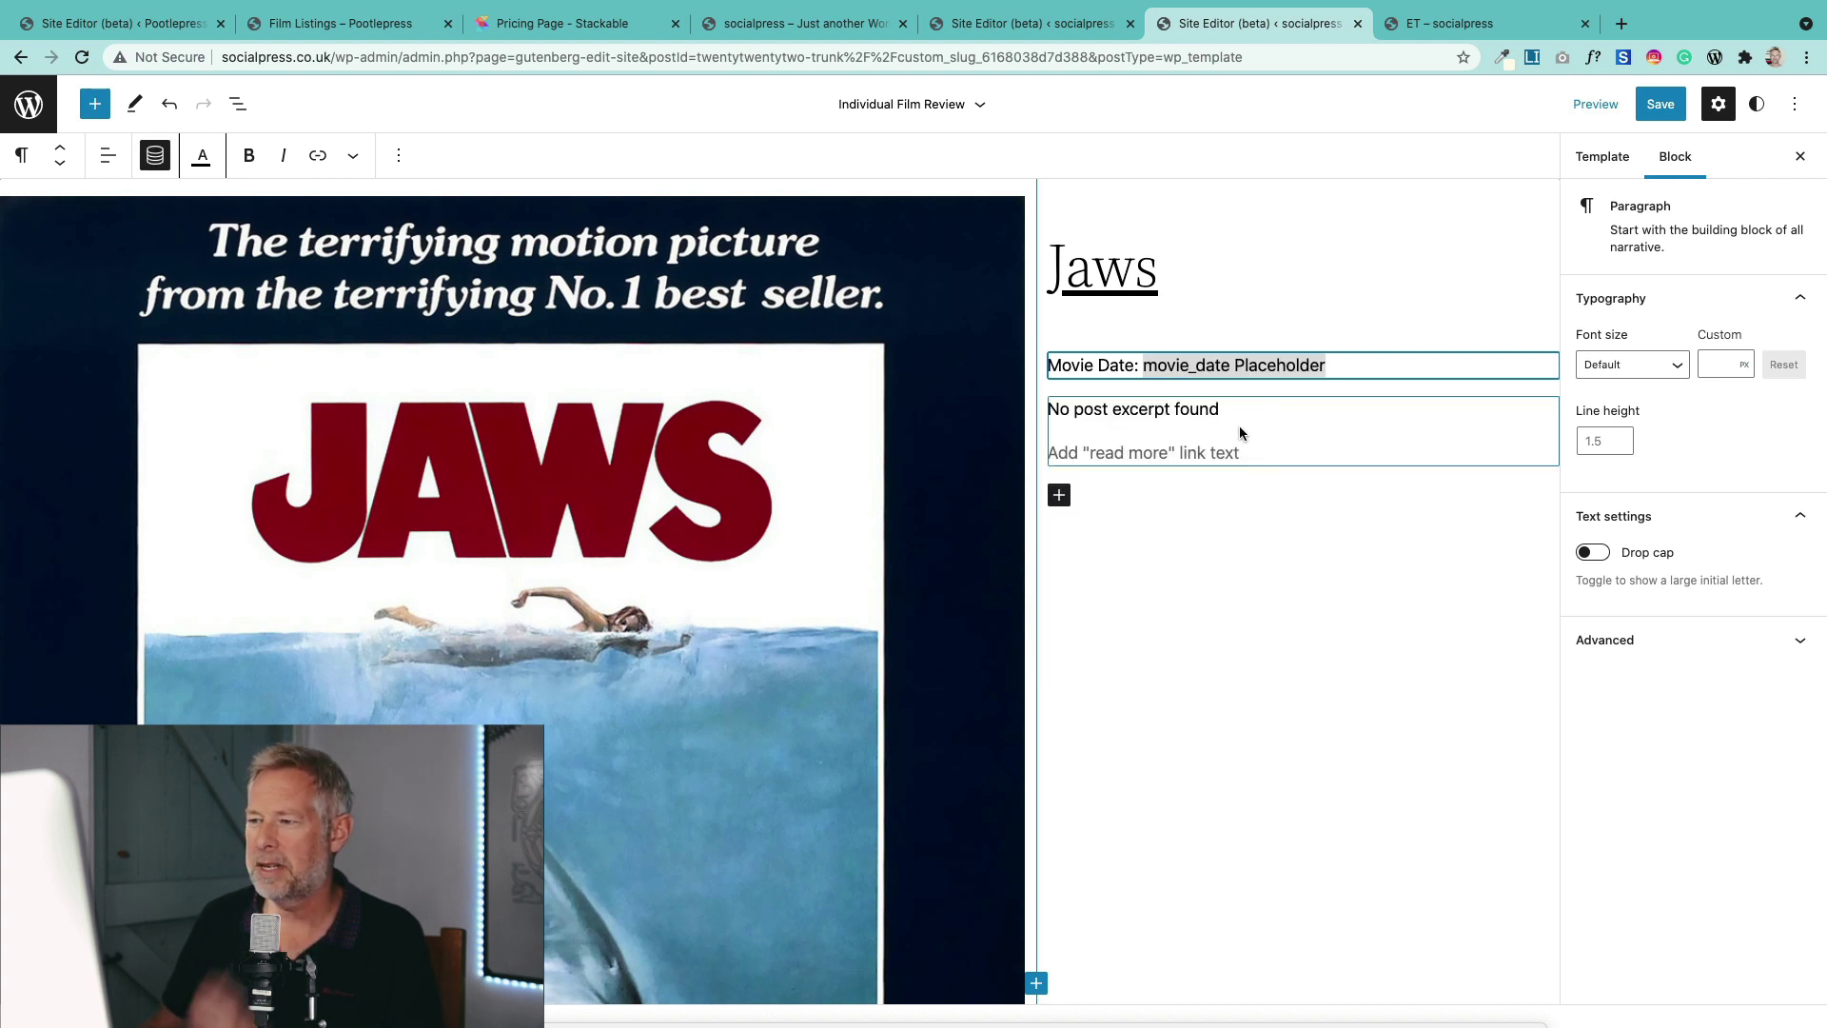
Step: Add a paragraph reading "Movie Director: xxx" directly below the Movie Date paragraph
click(1301, 387)
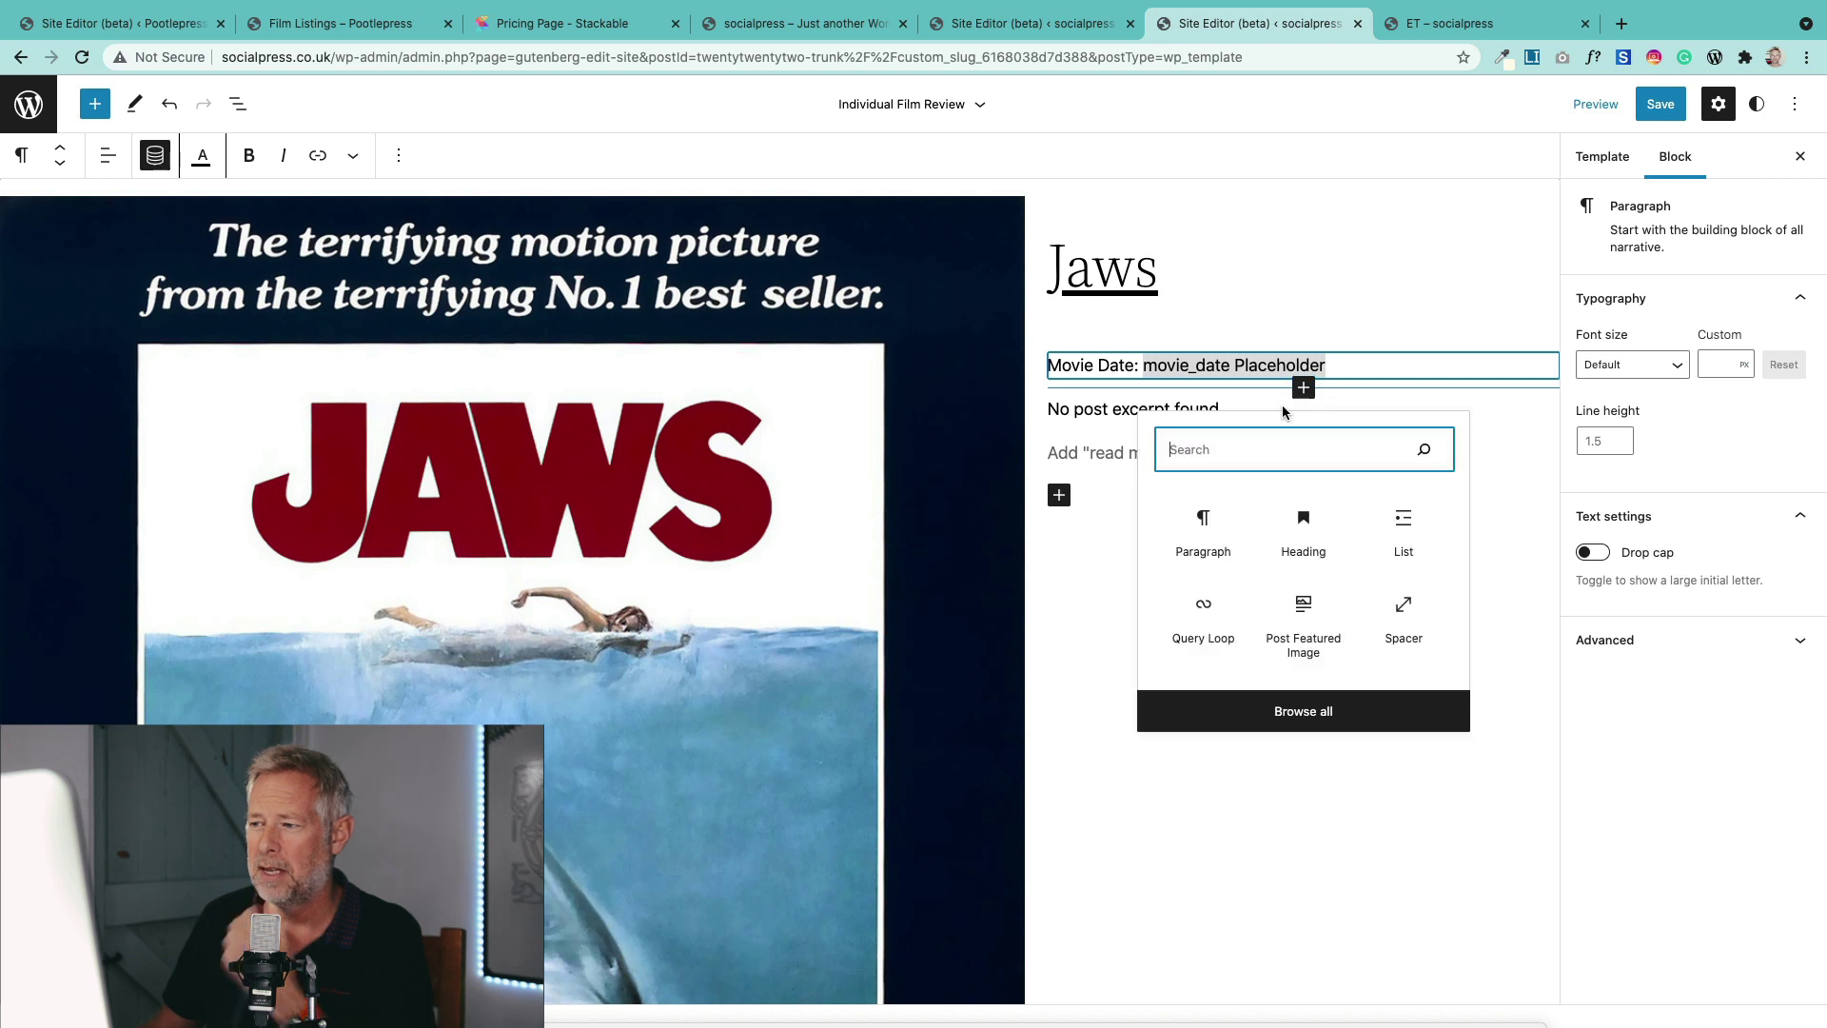
click(1203, 529)
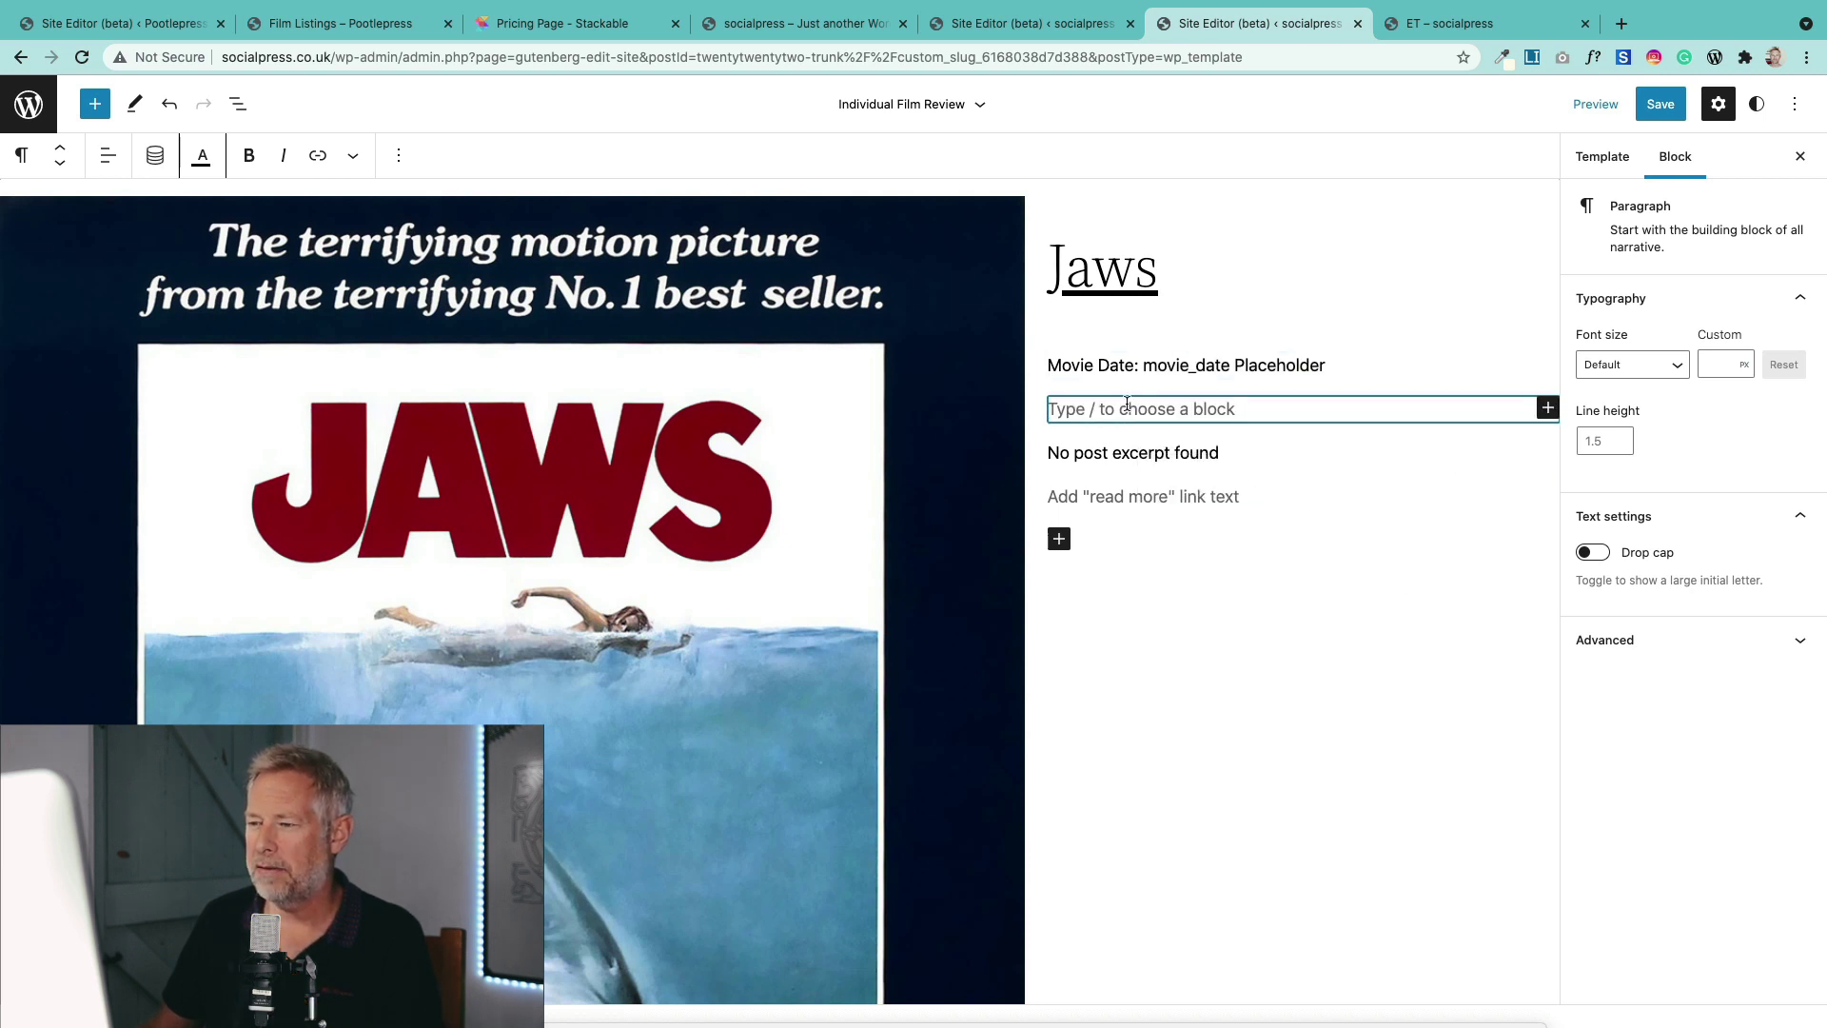
text(Movie Director: xxx)
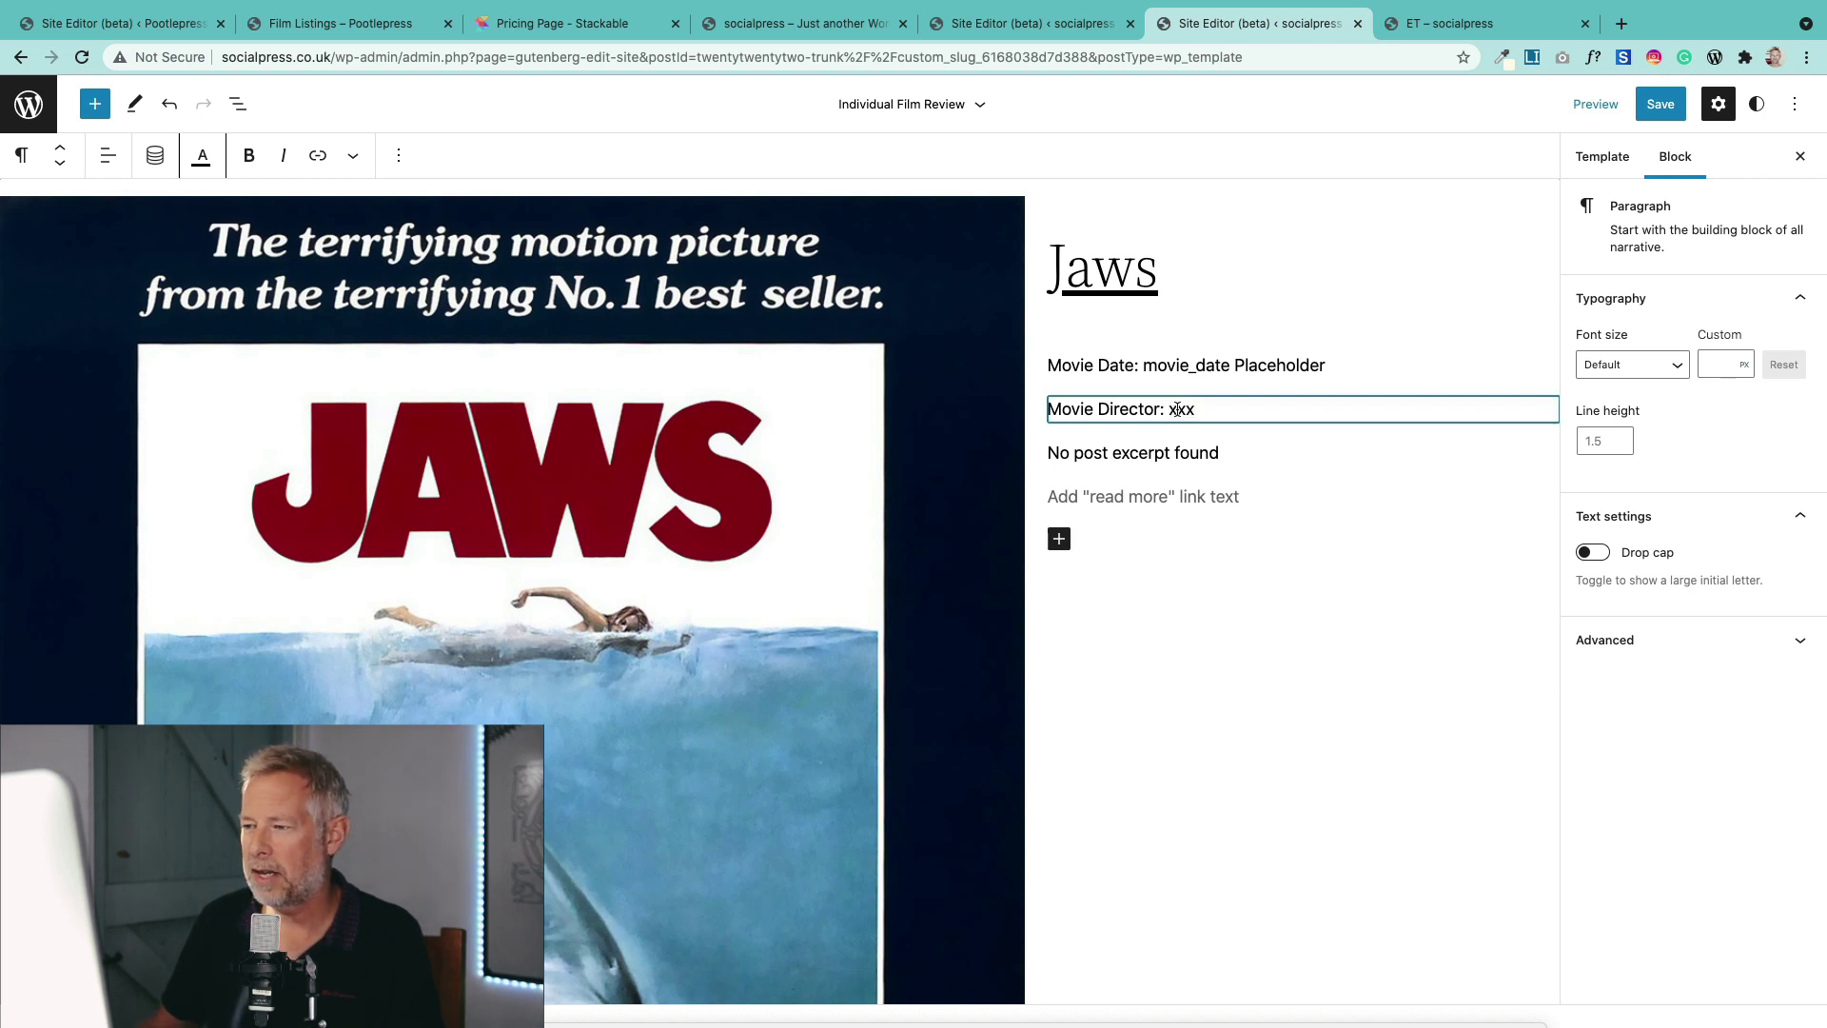
Step: Replace the xxx in the Movie Director paragraph with the current post's dynamic field movie_director
click(154, 155)
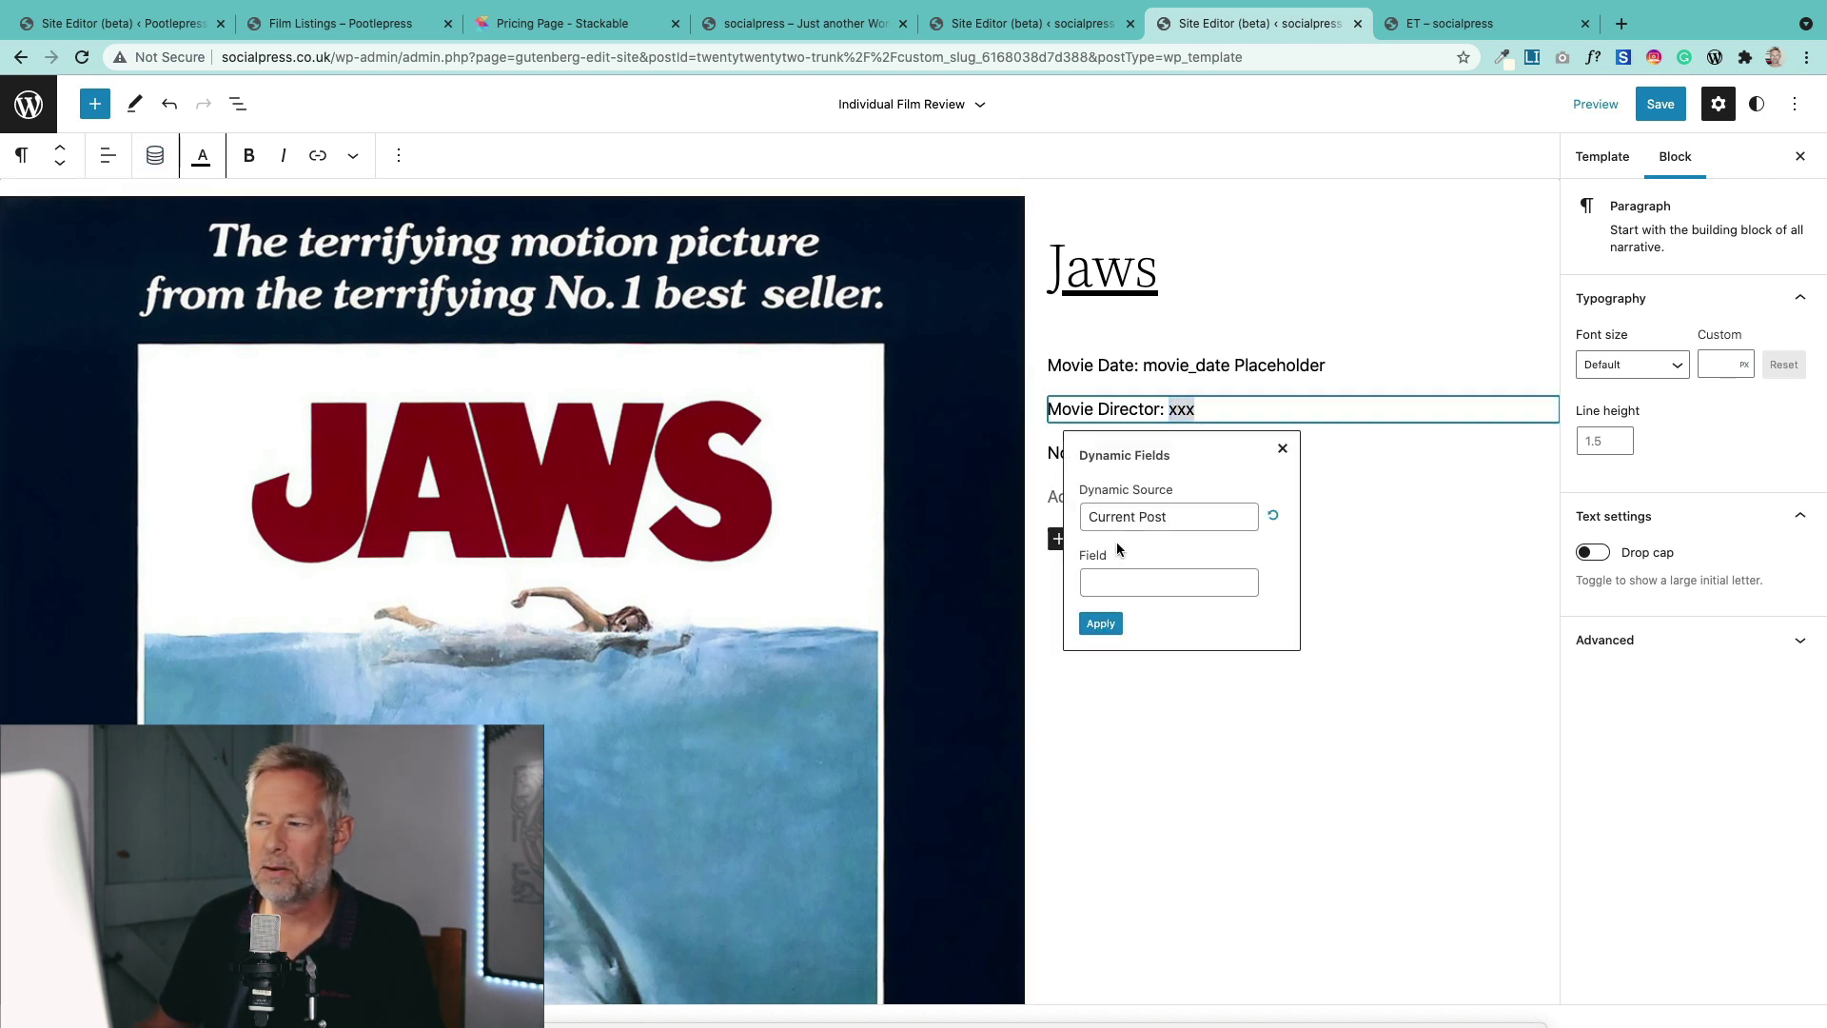
click(1155, 583)
text(mvoi)
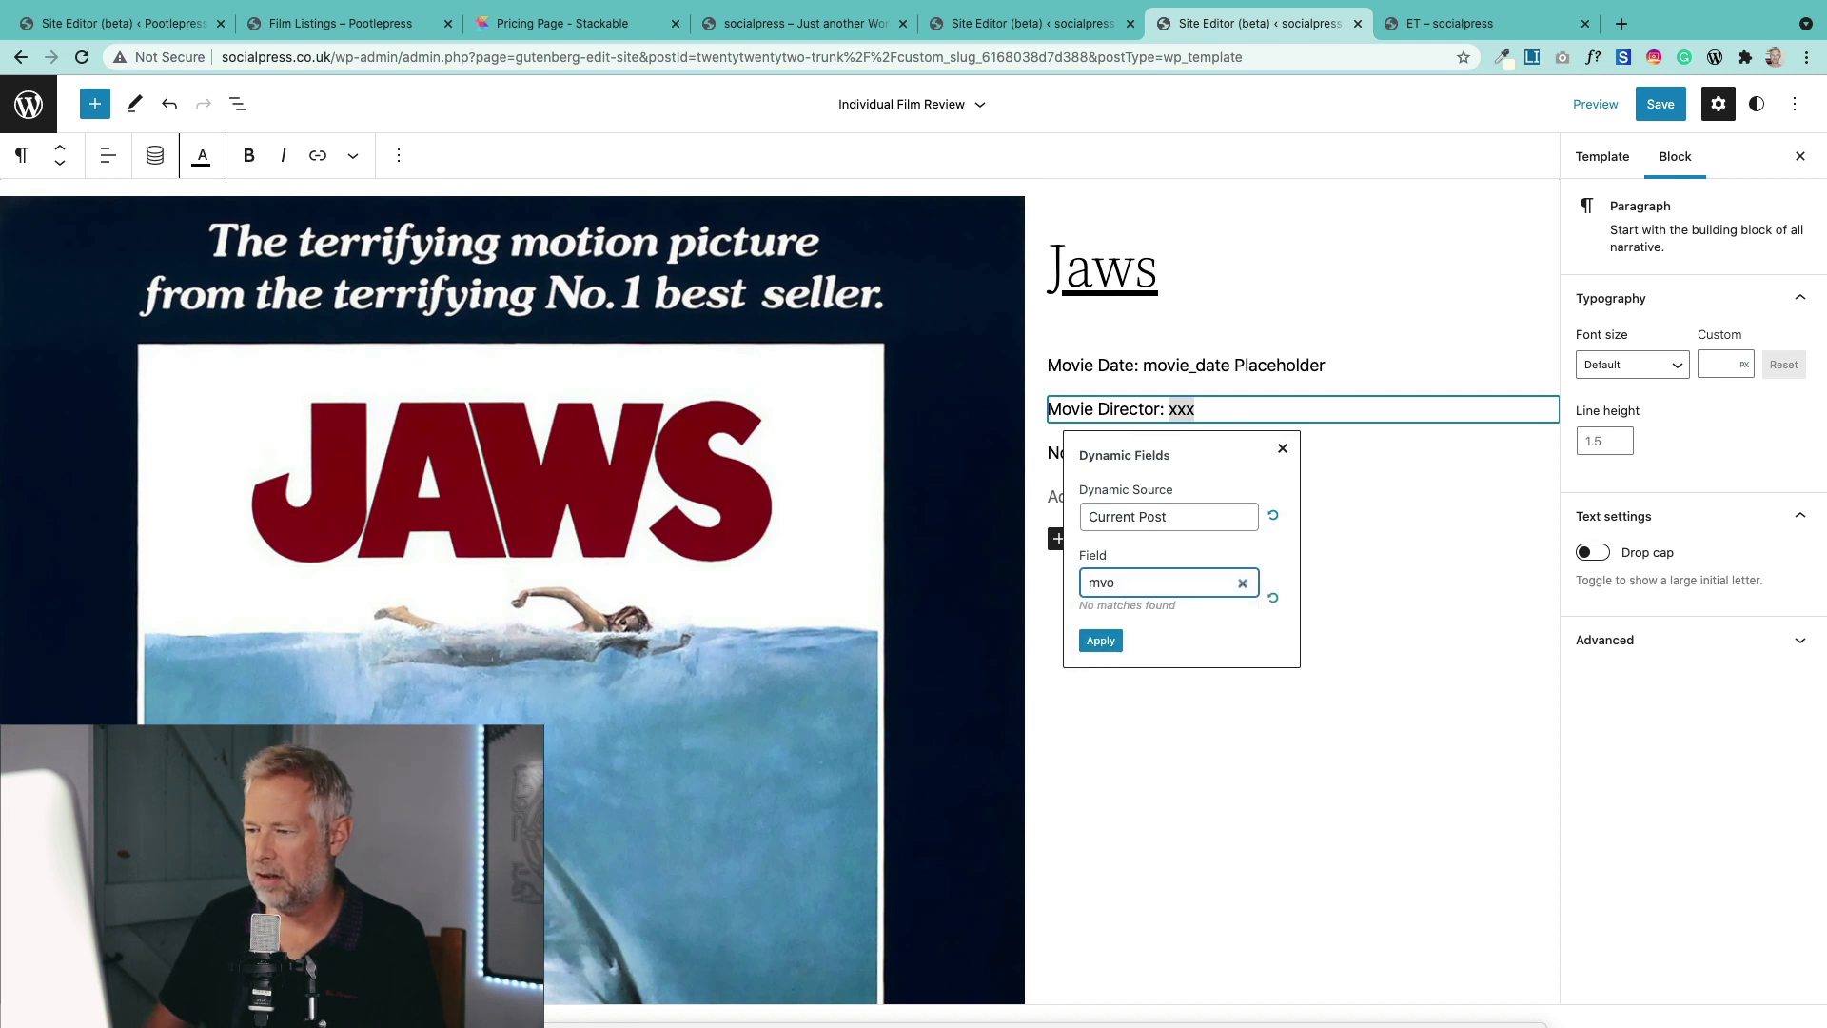
key(BackSpace)
key(BackSpace)
text(ovie)
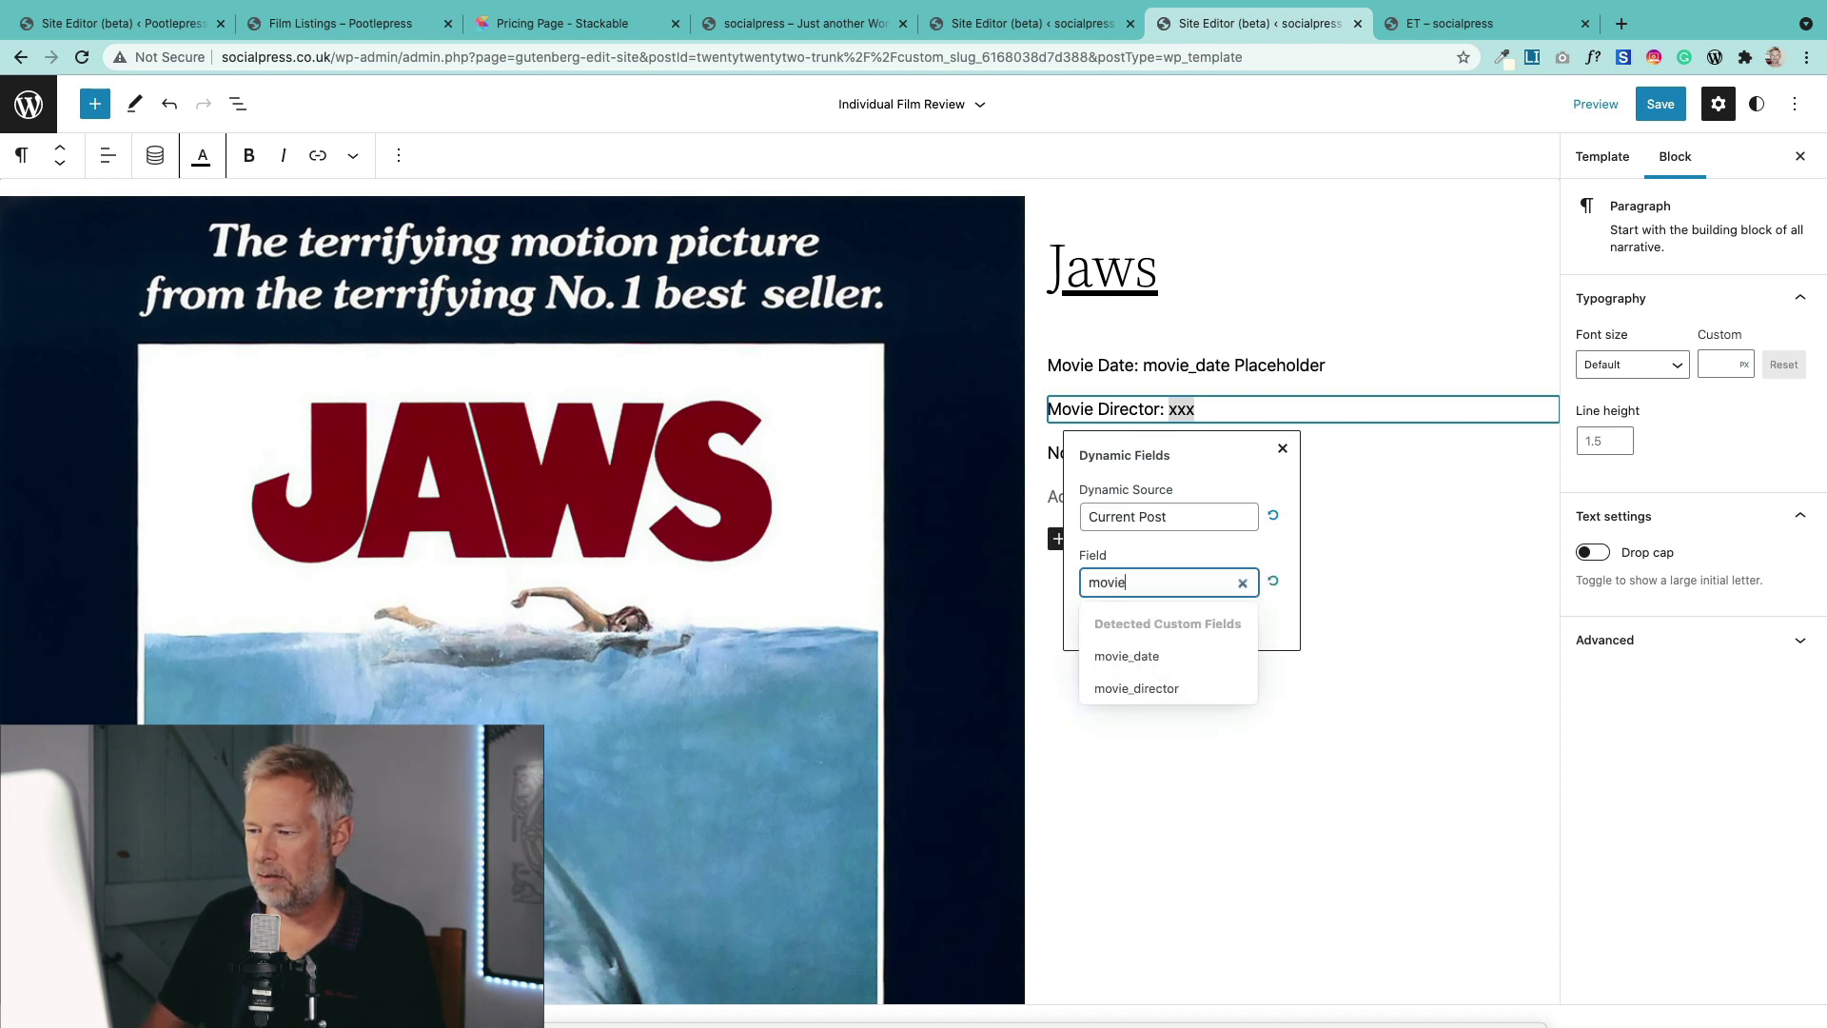
click(1158, 689)
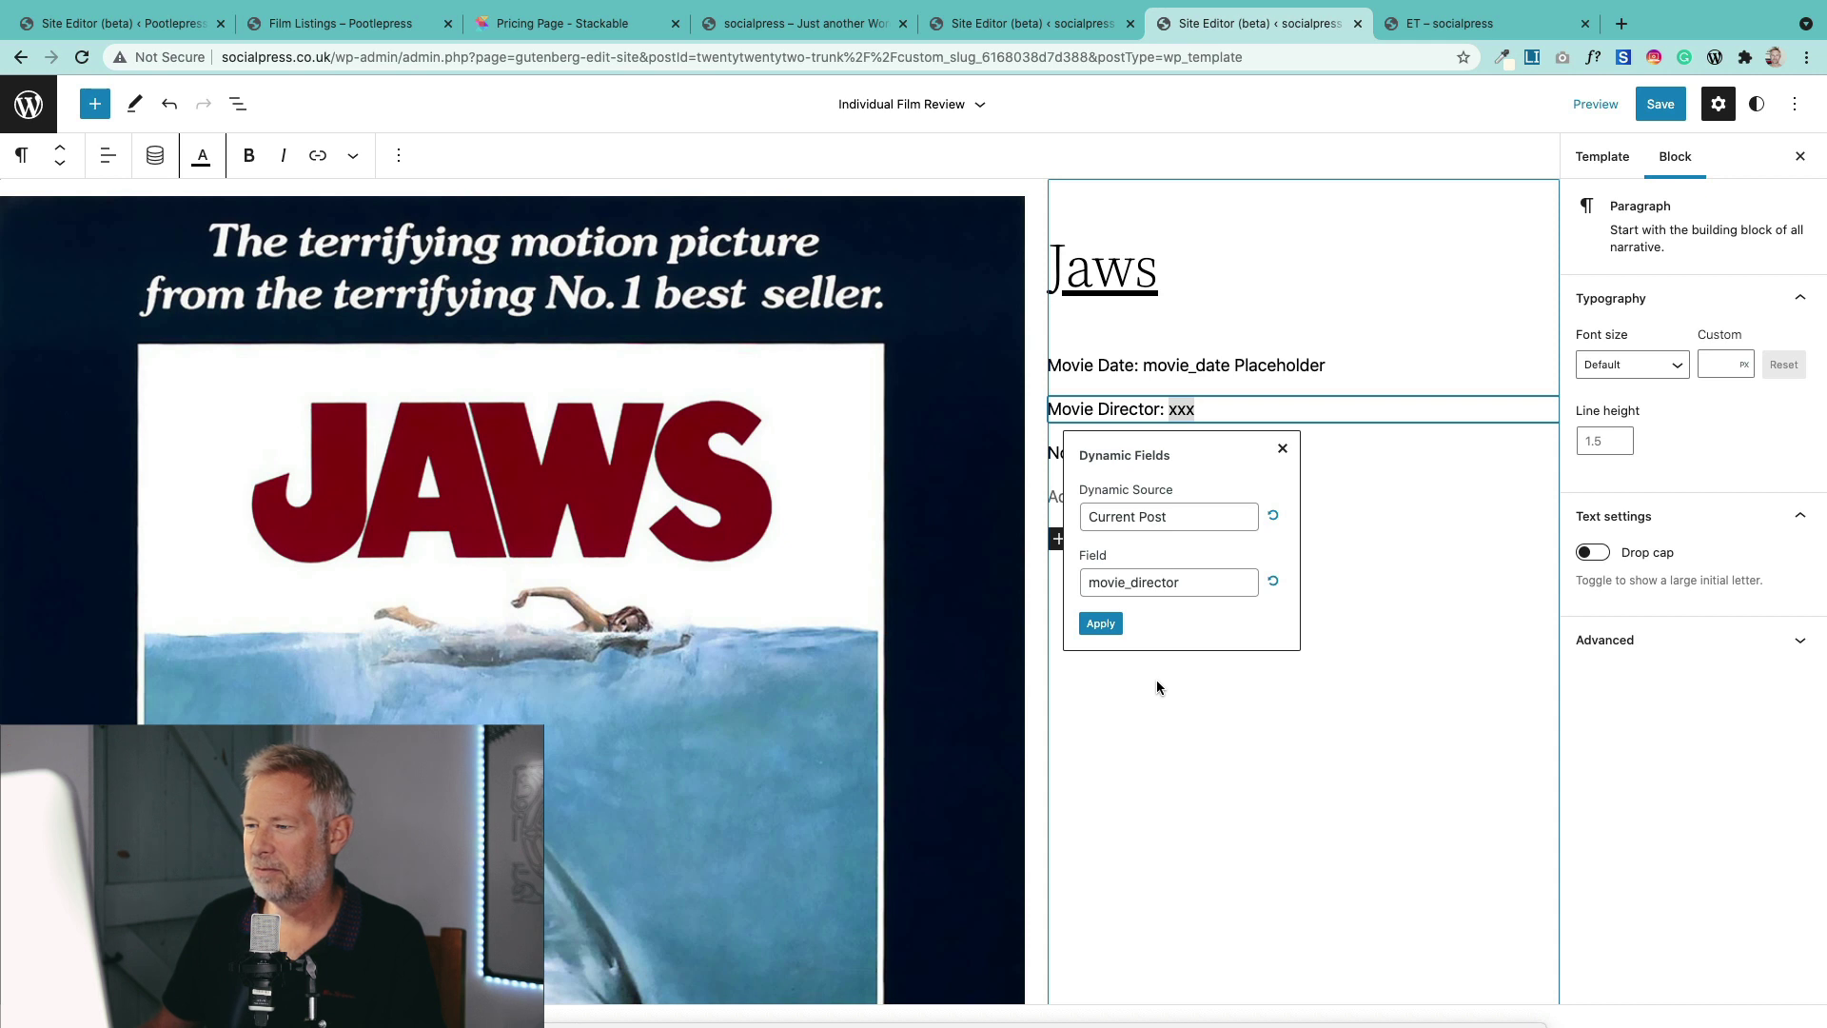
click(1100, 626)
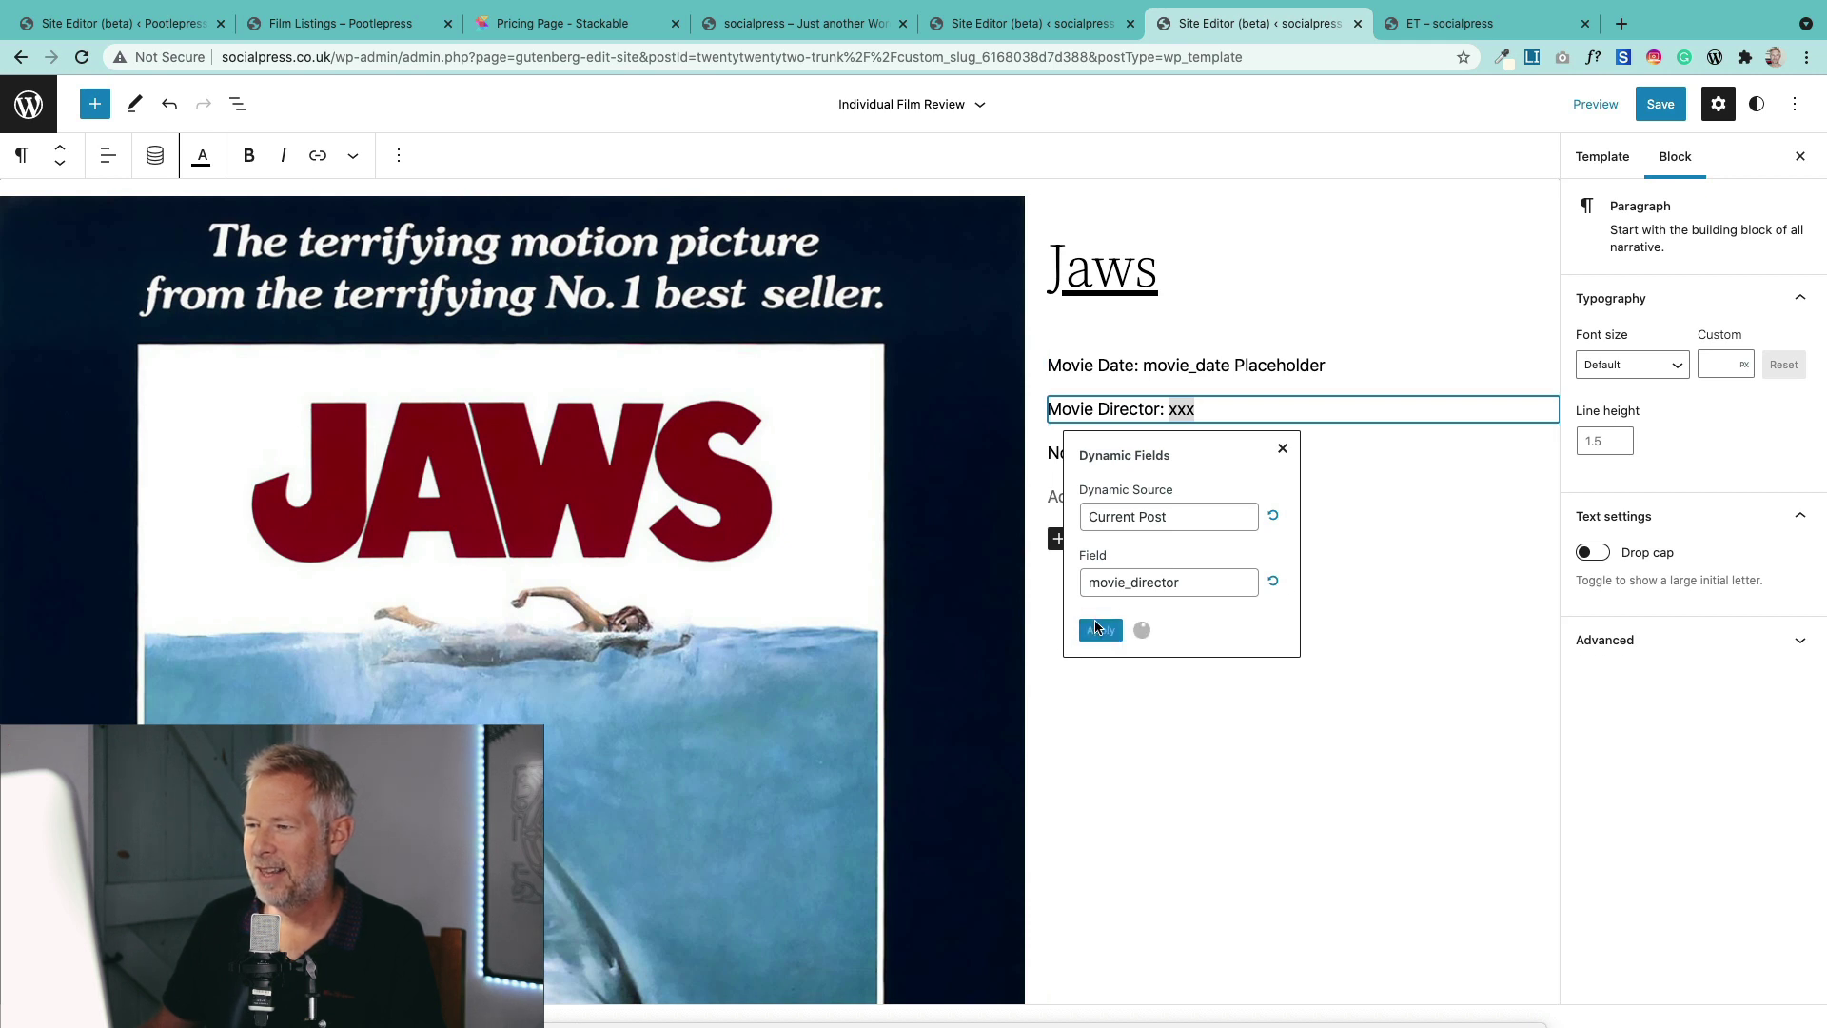
Step: Remove the Post Excerpt block below the Movie Director paragraph
click(1203, 500)
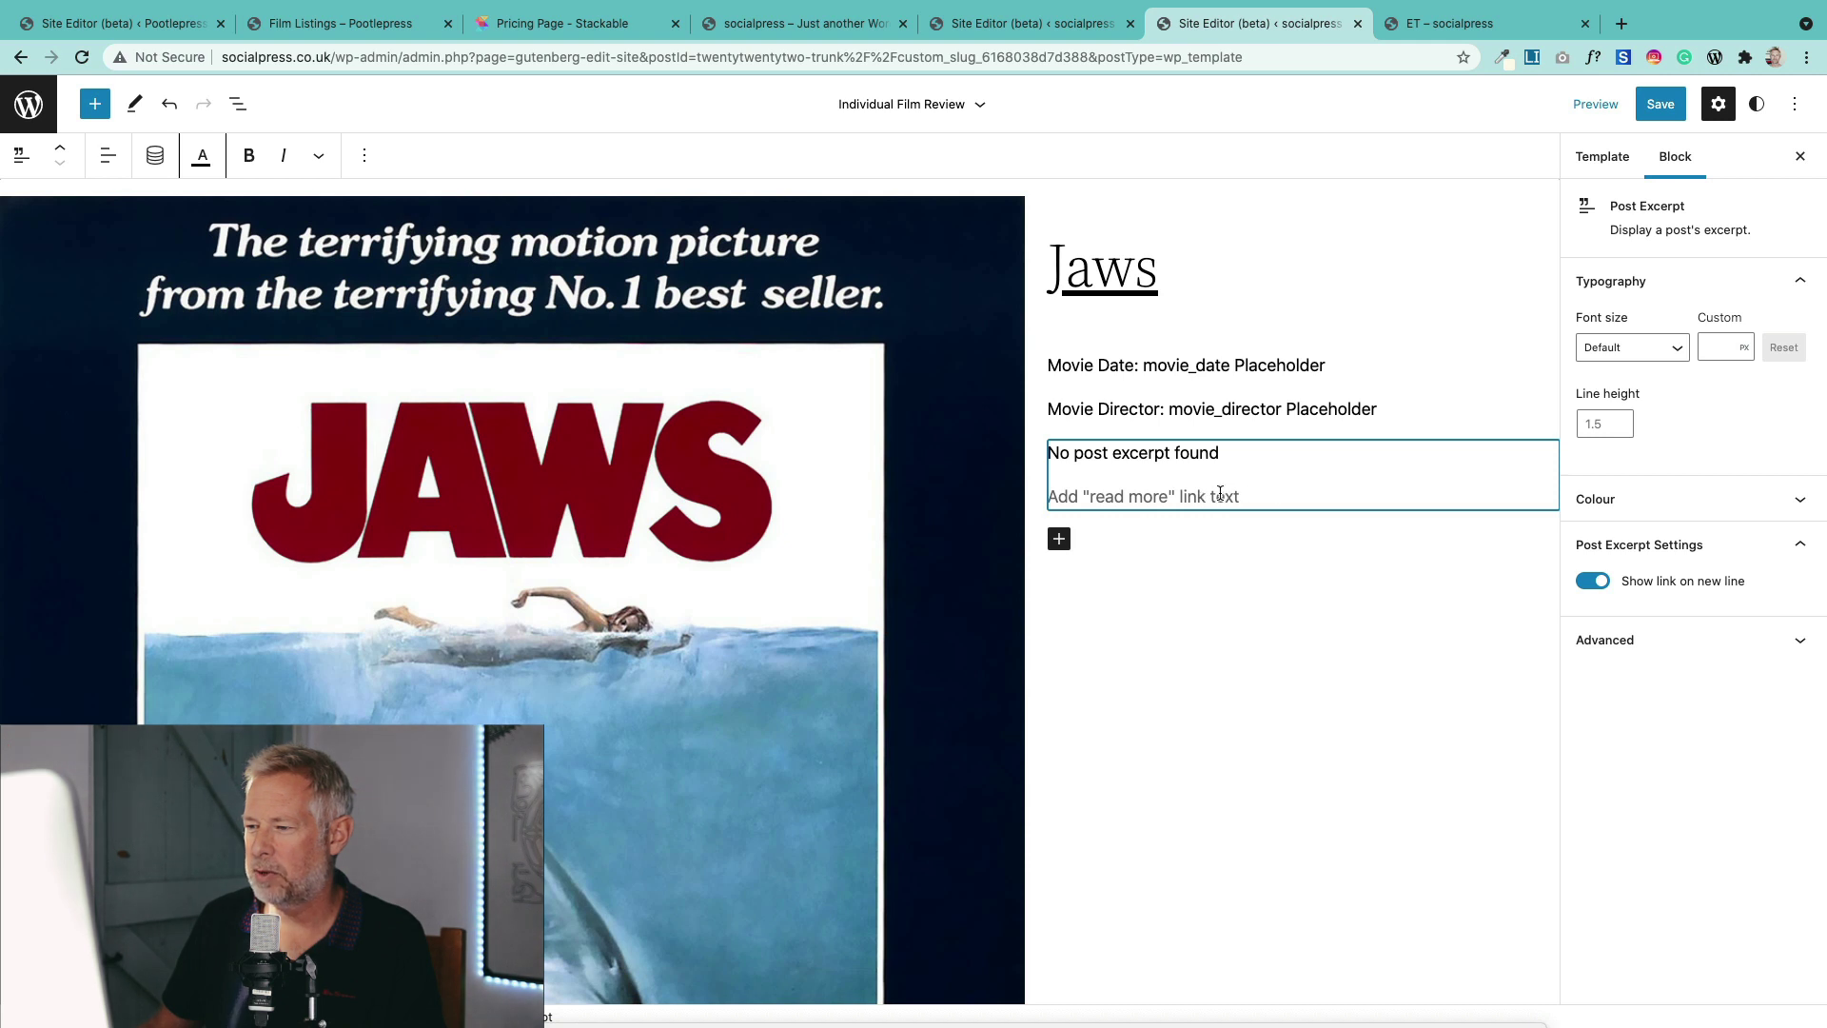
double_click(1166, 454)
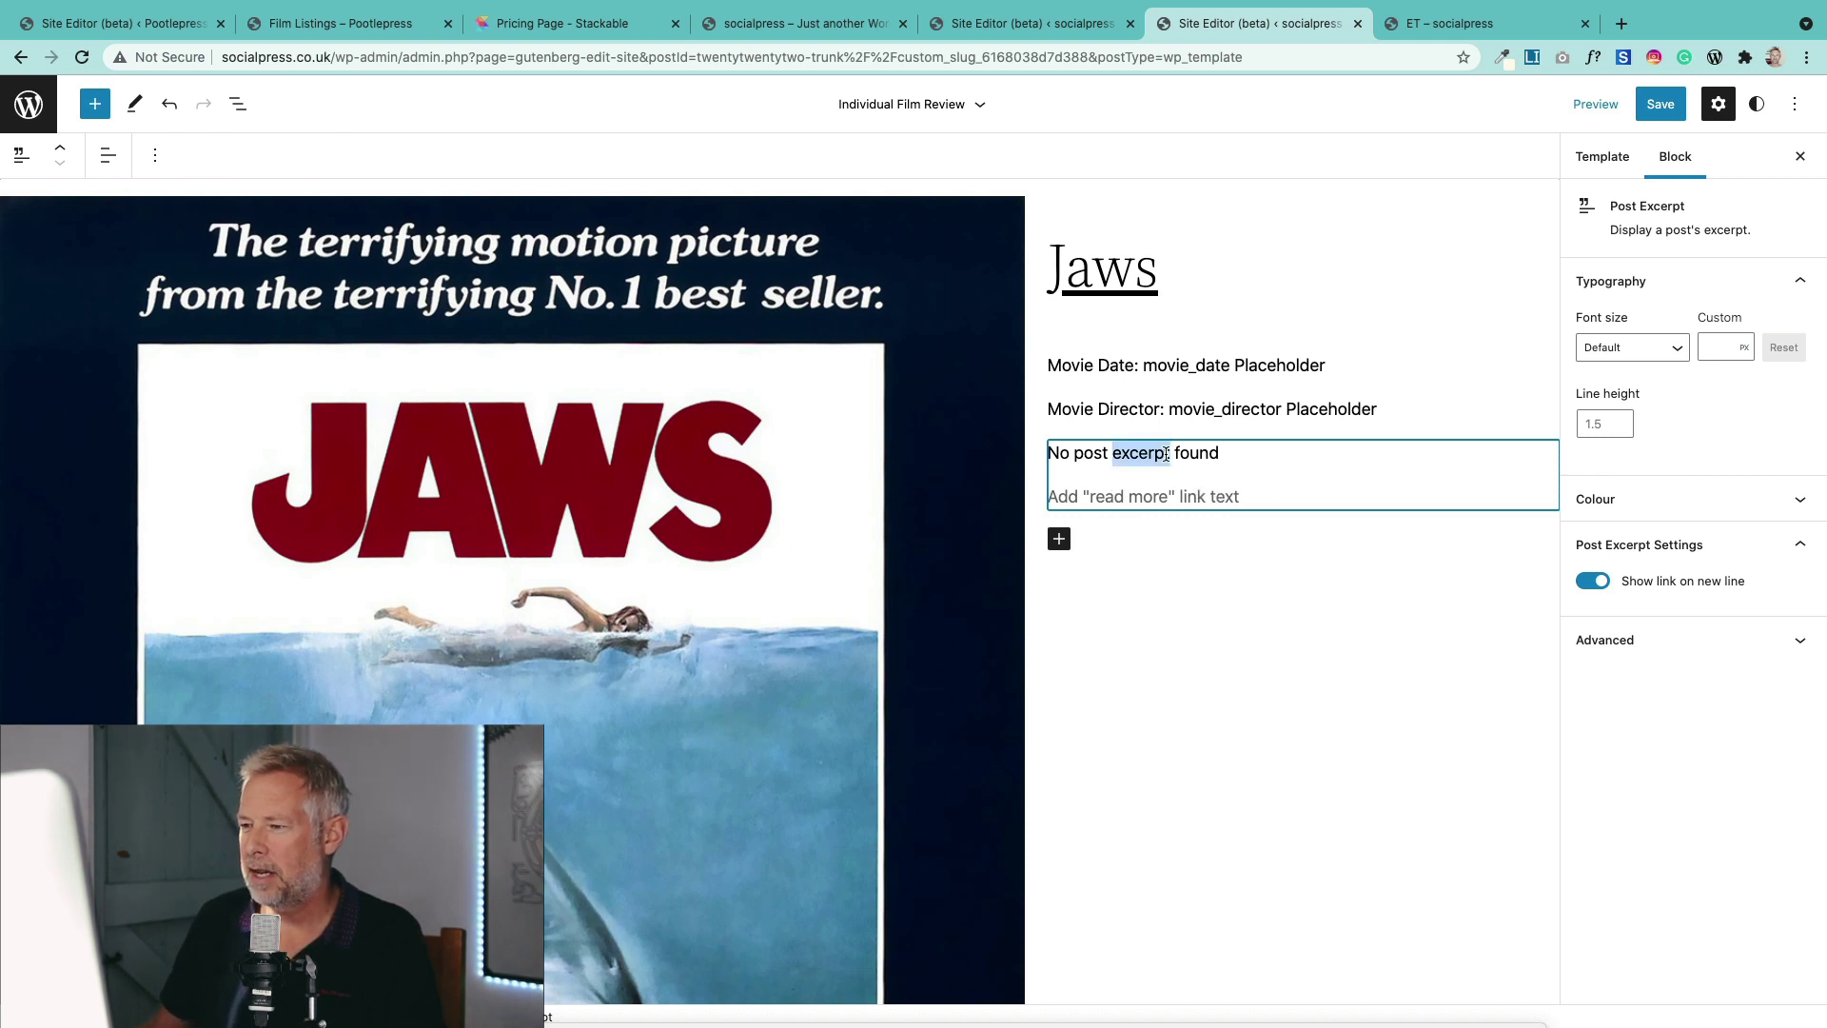
click(1272, 482)
click(238, 103)
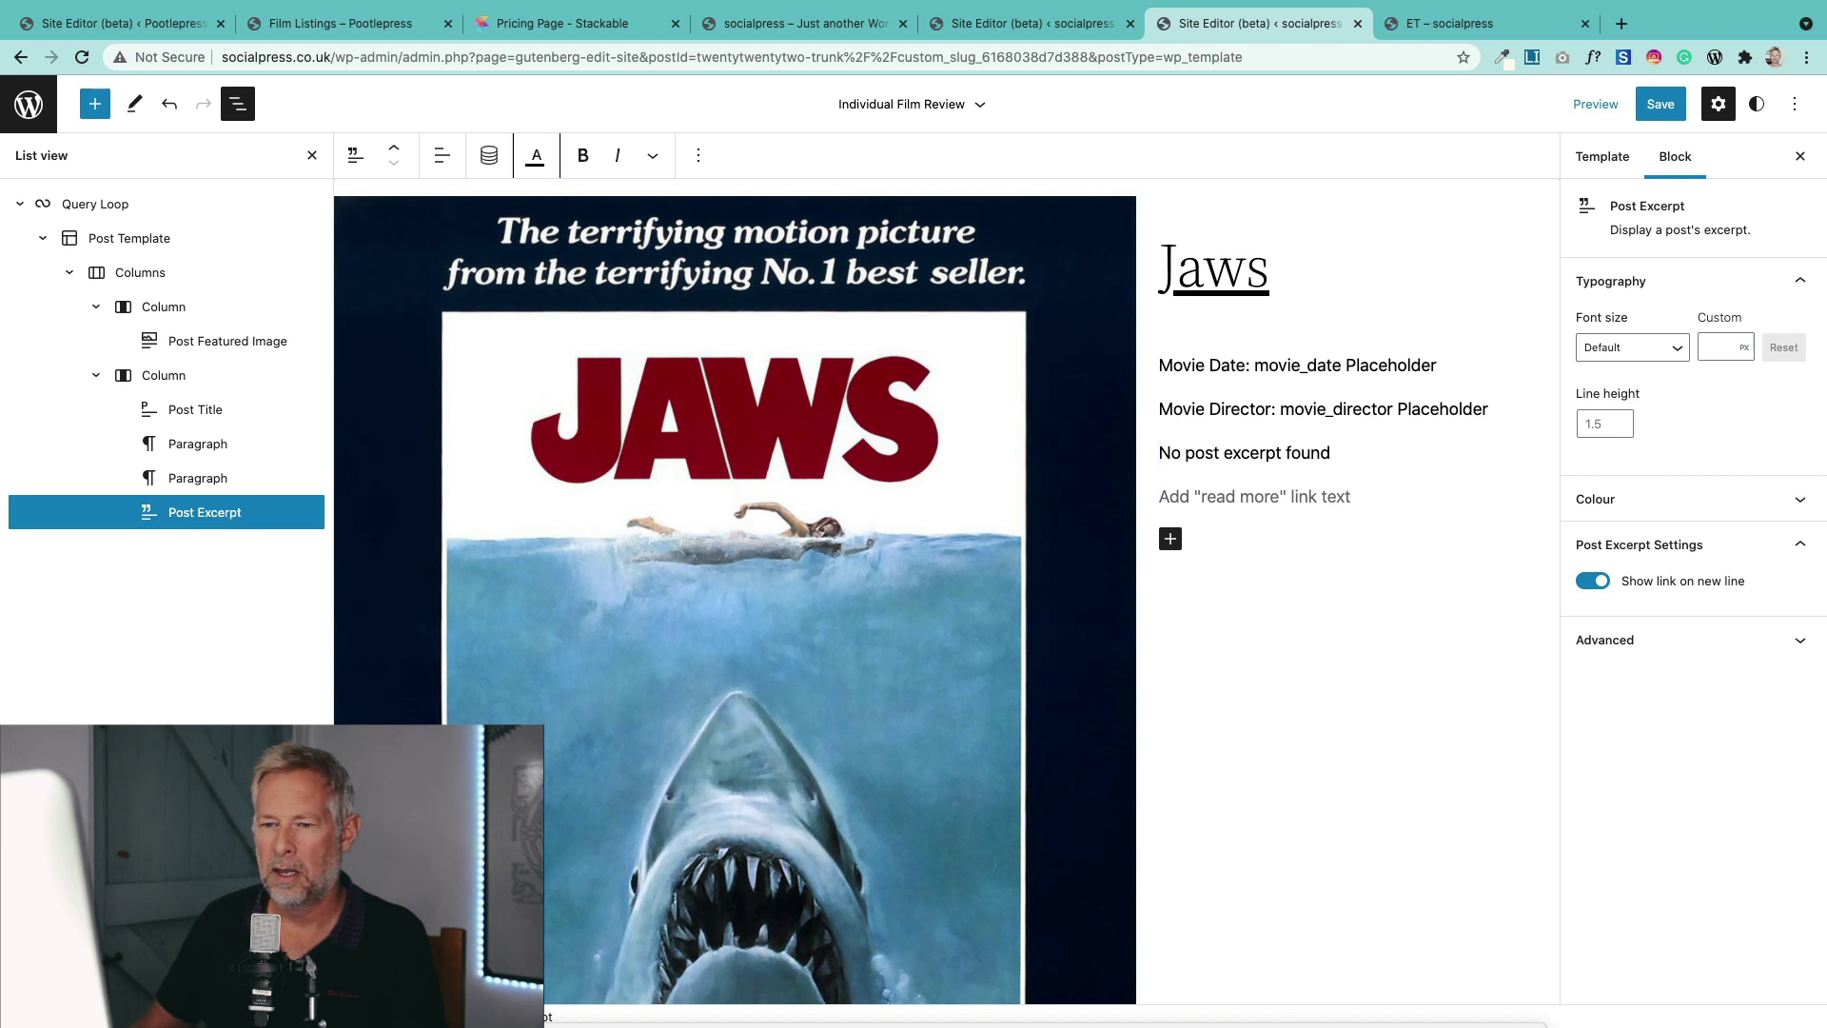
click(699, 156)
click(744, 486)
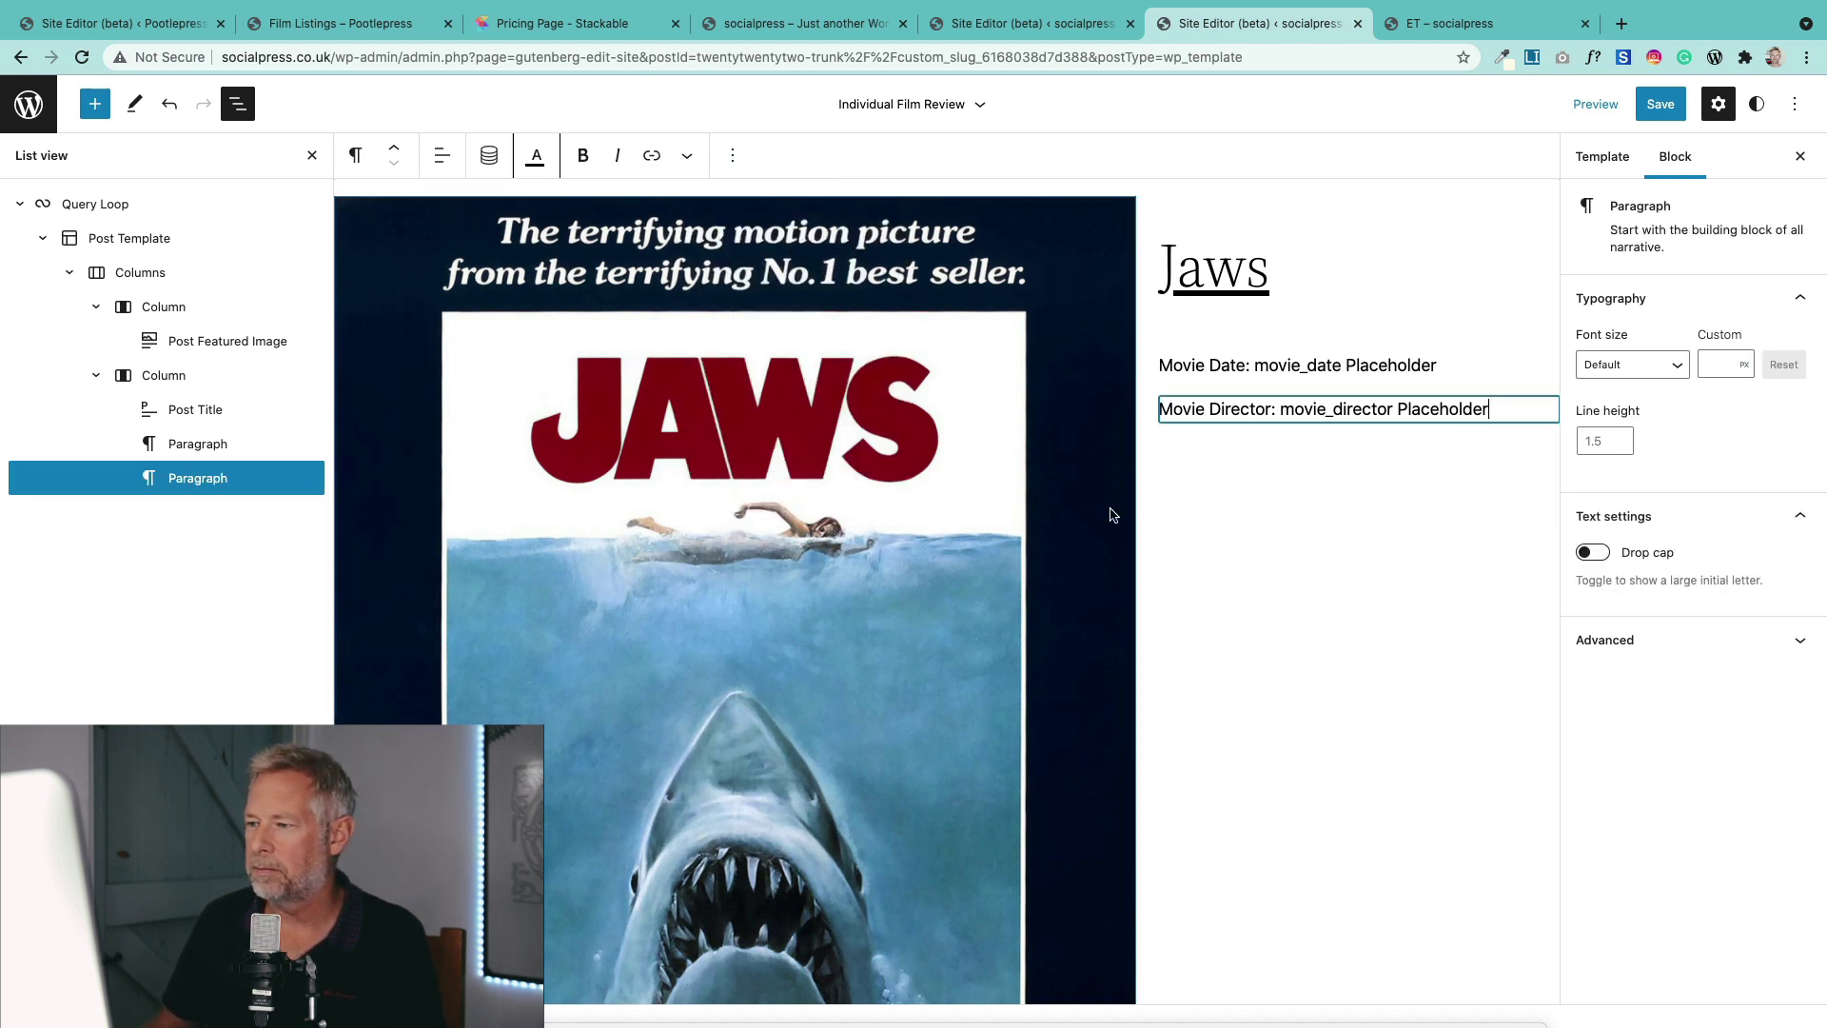
Step: Add a Post Content block directly below the Movie Director paragraph
click(1371, 441)
click(1481, 411)
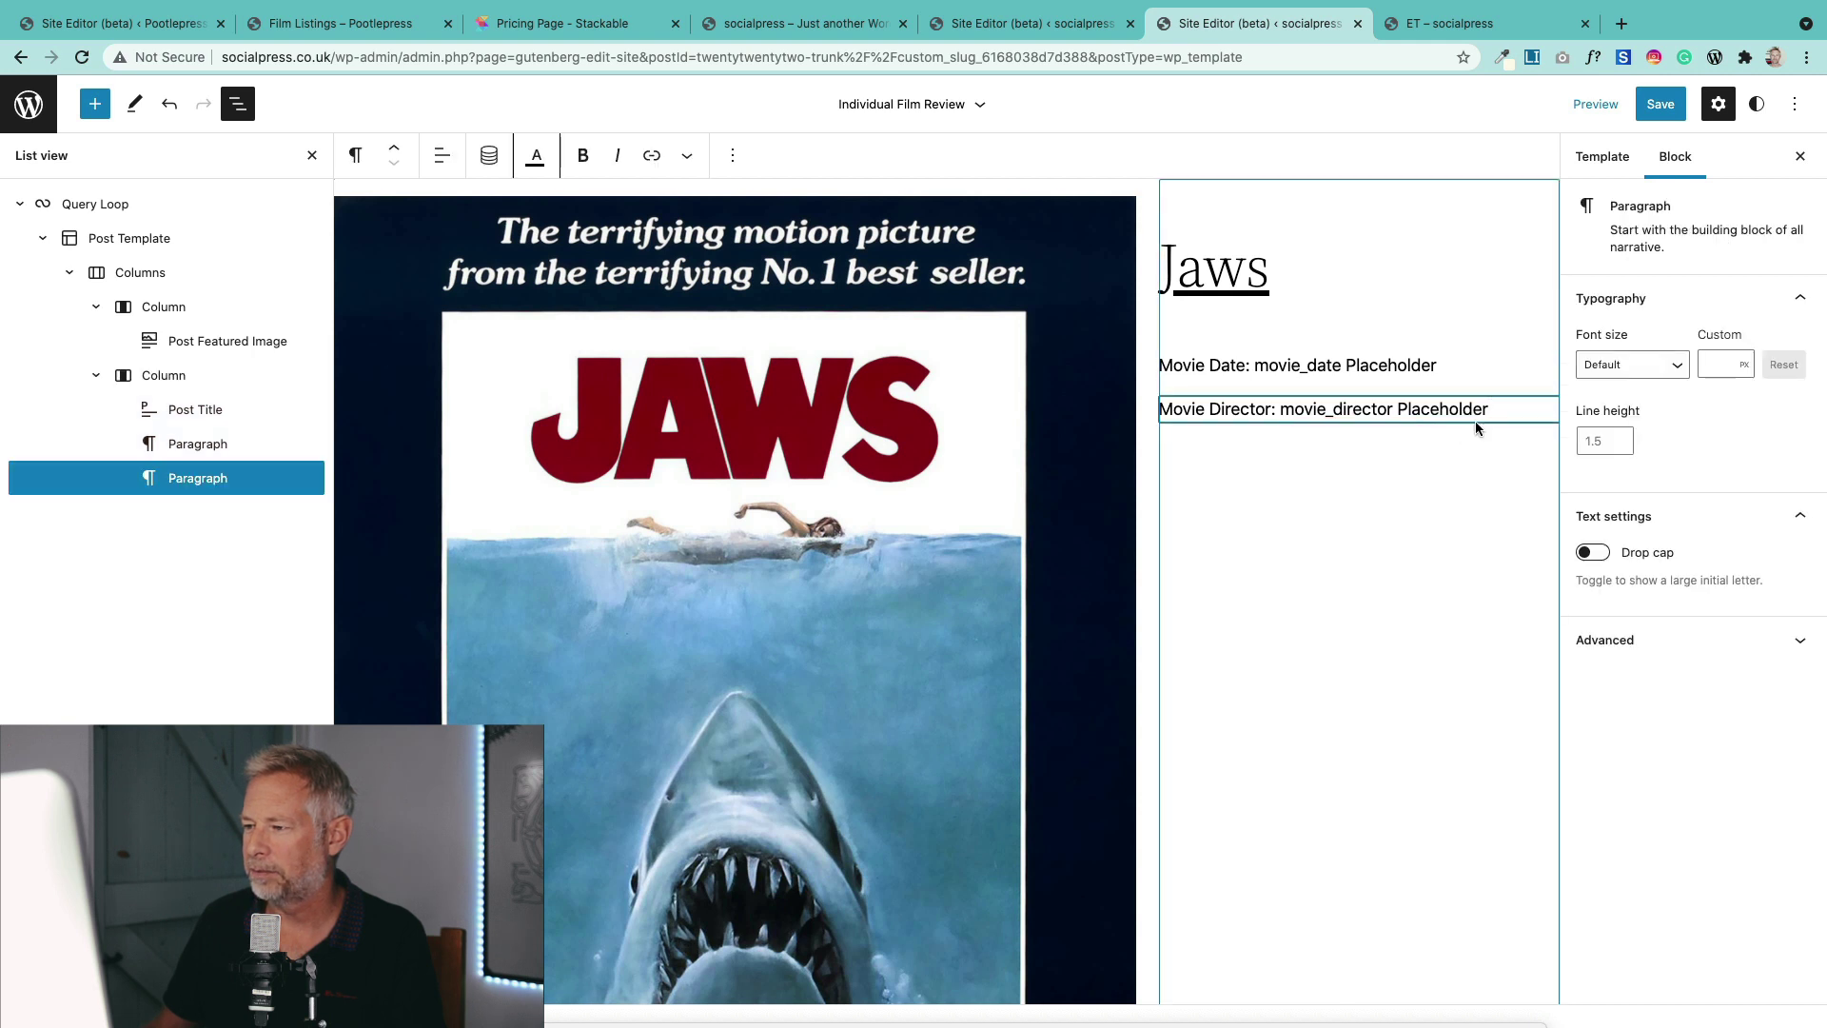
key(Return)
text(/post)
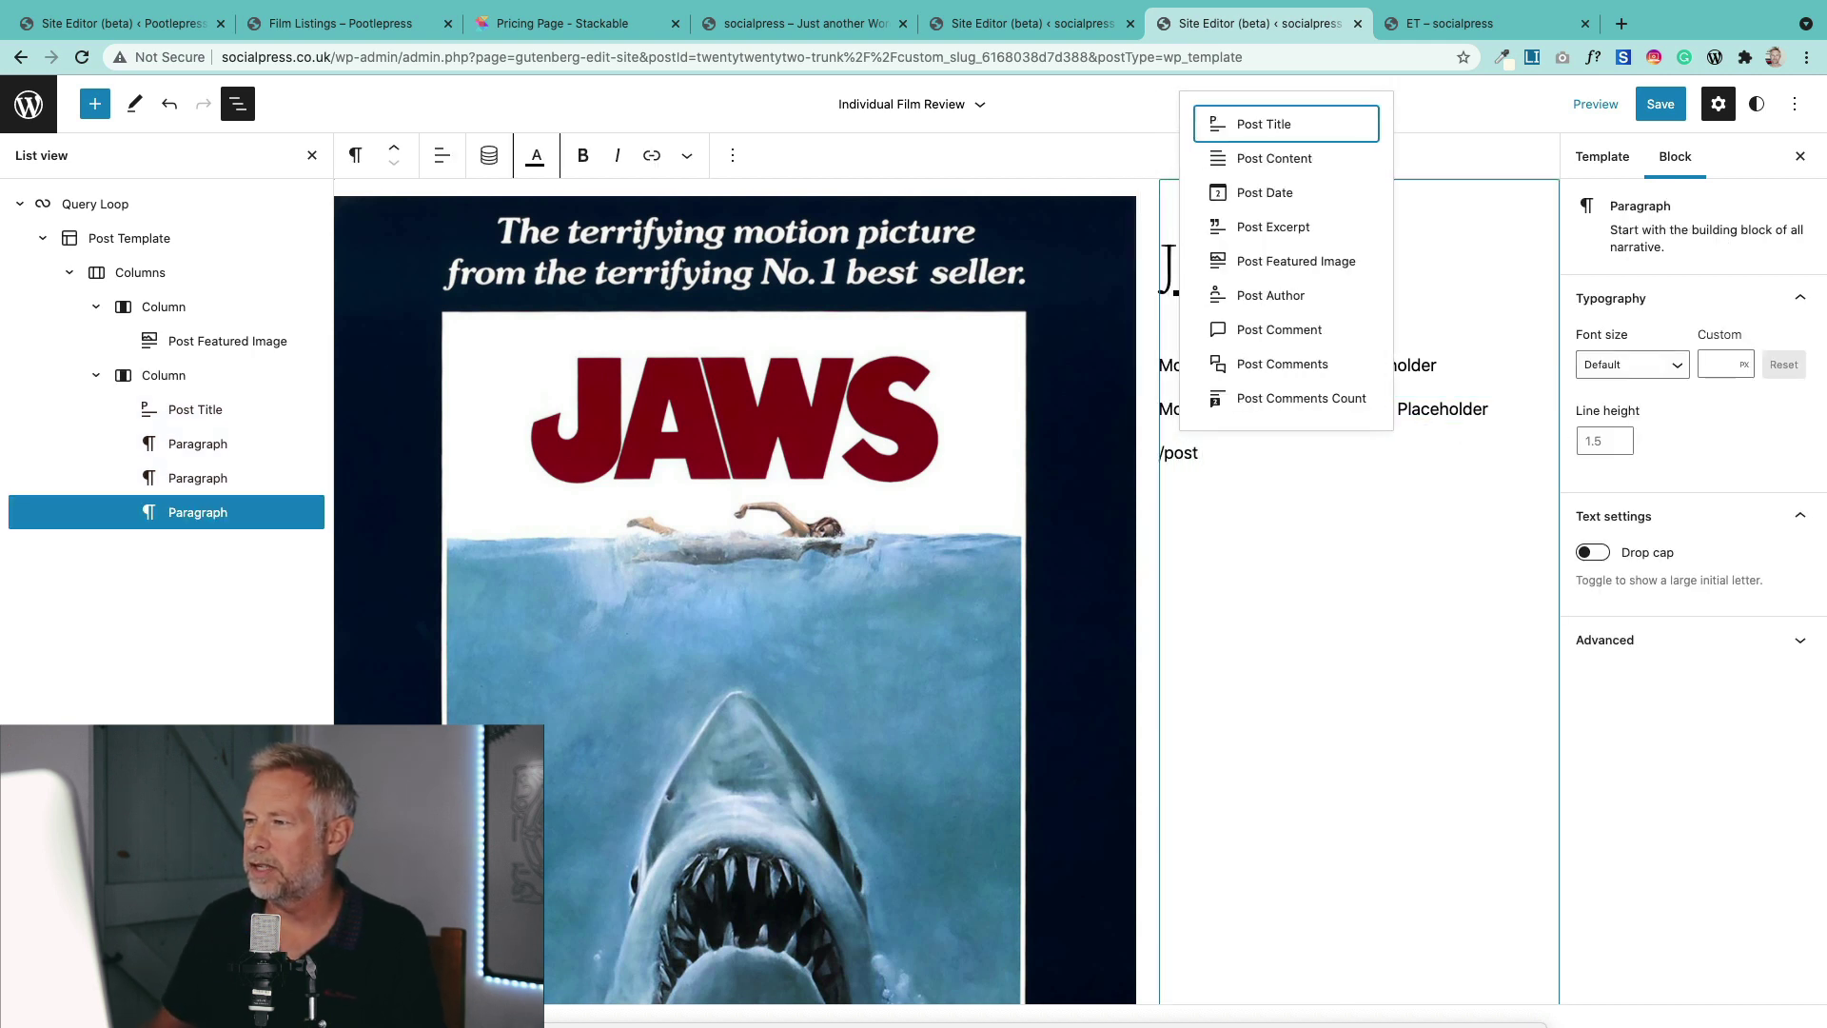
click(1299, 158)
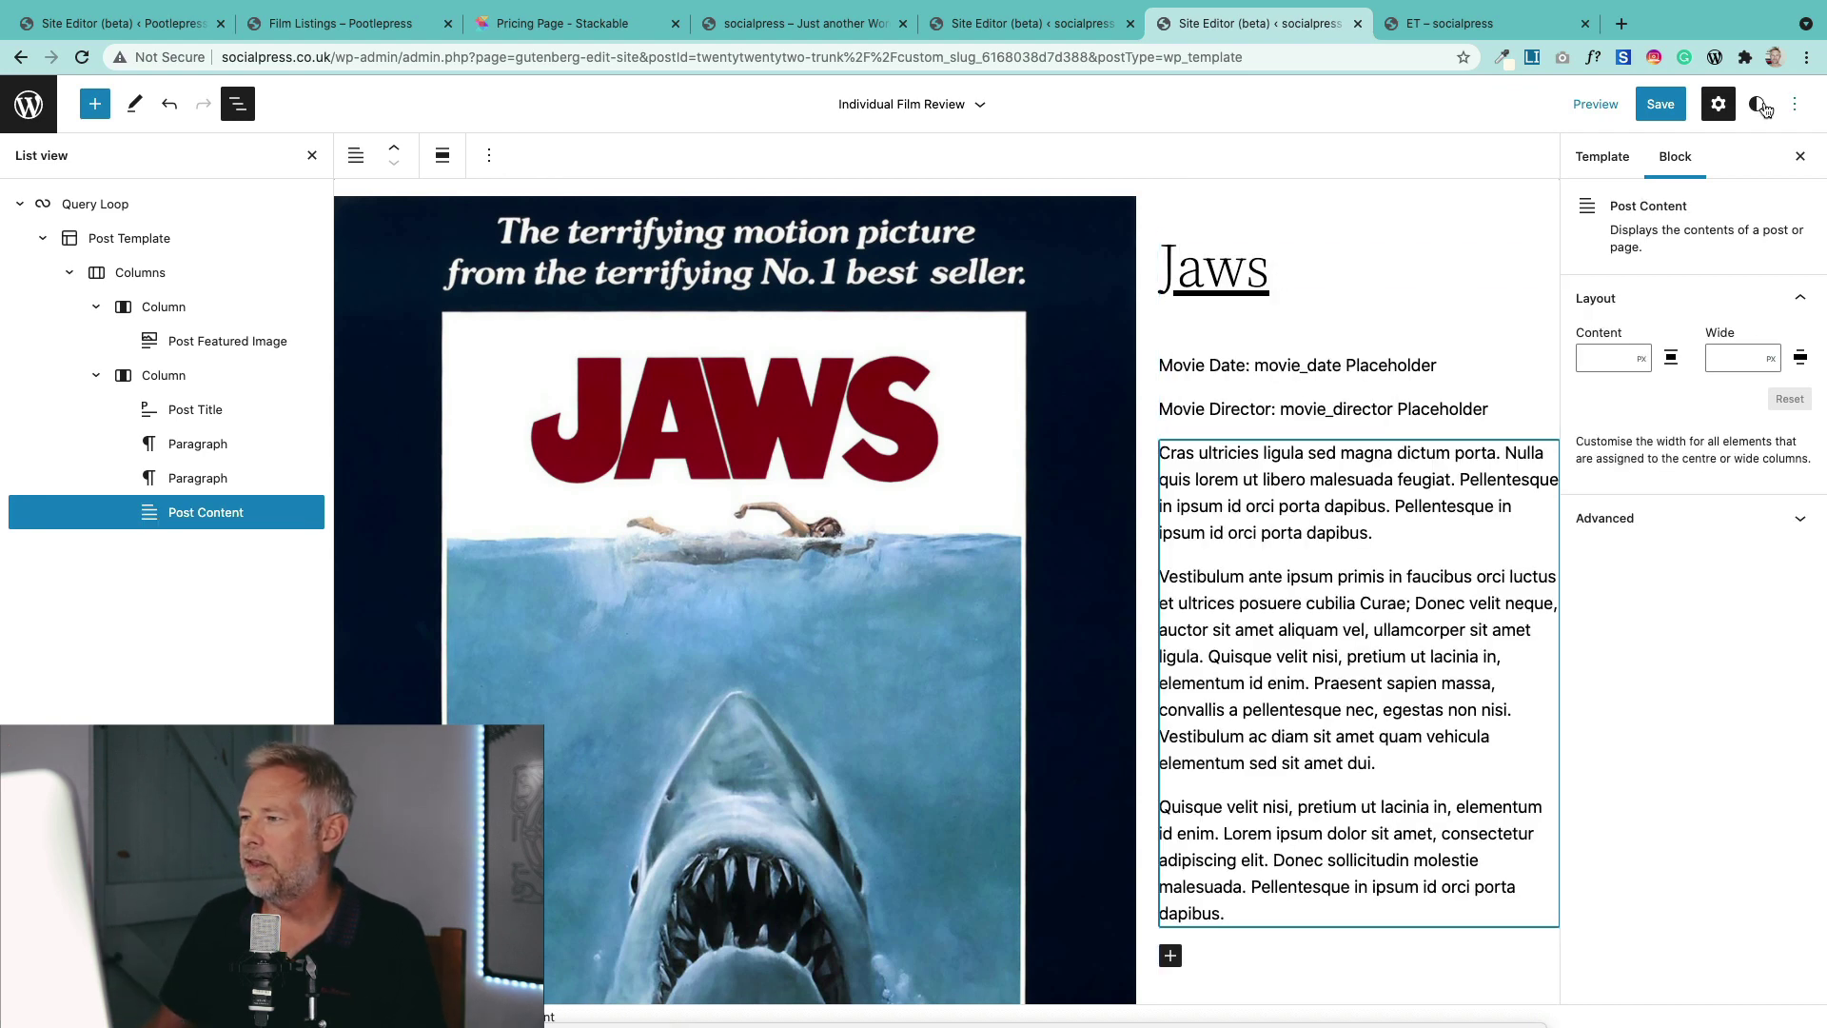
Step: Set the Query Loop to inherit its query from the template and save the Individual Film Review template
click(67, 204)
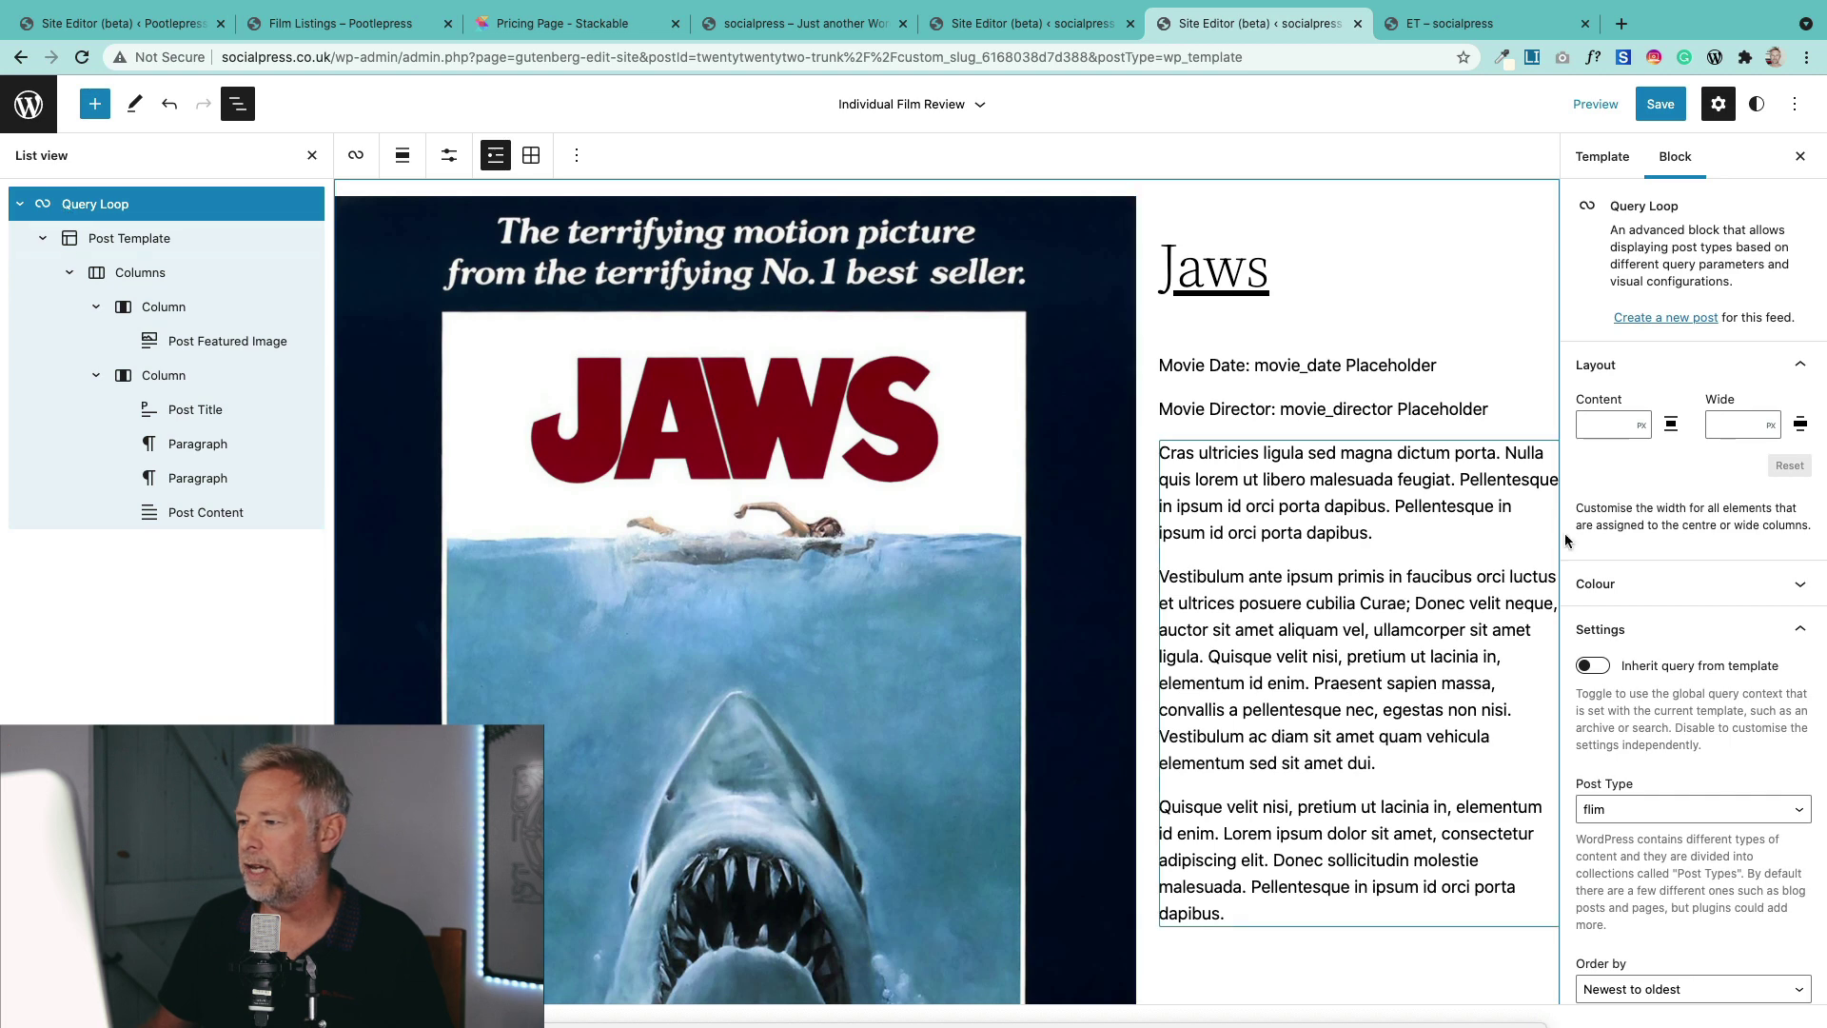
scroll(1671, 675, down, 3)
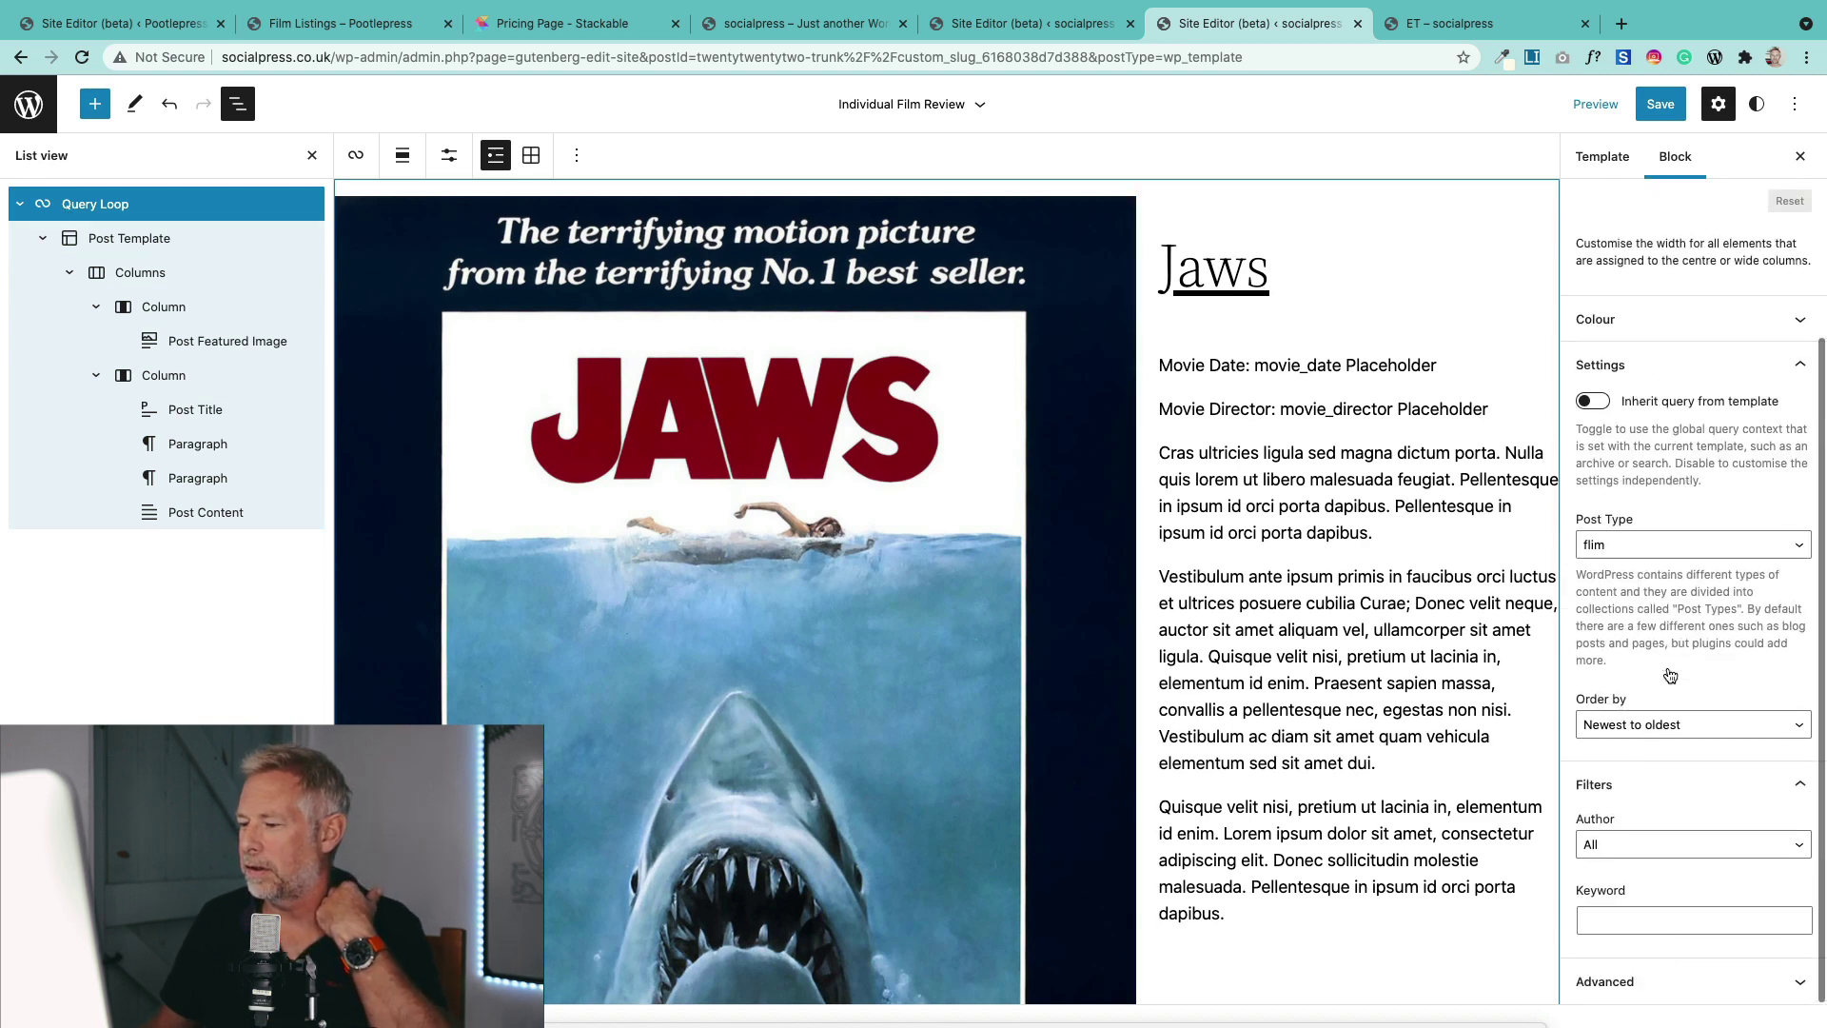
scroll(1703, 495, up, 1)
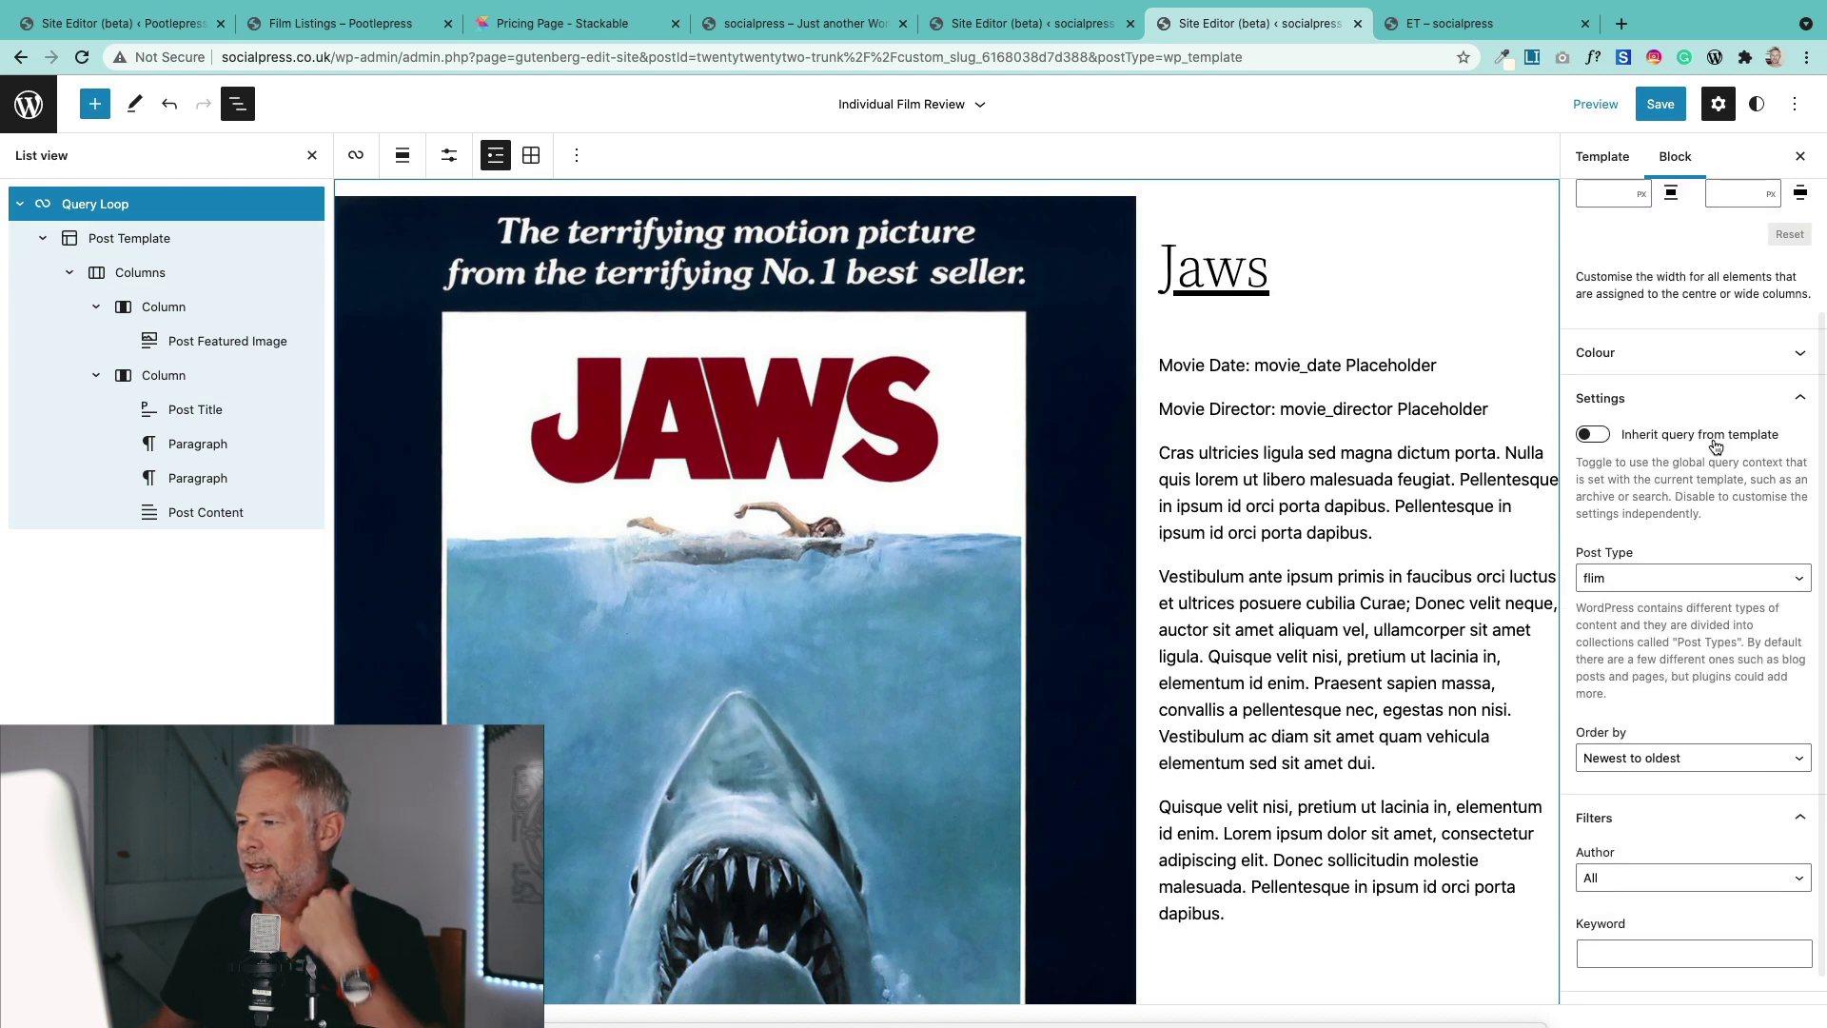
drag(1779, 435, 1626, 446)
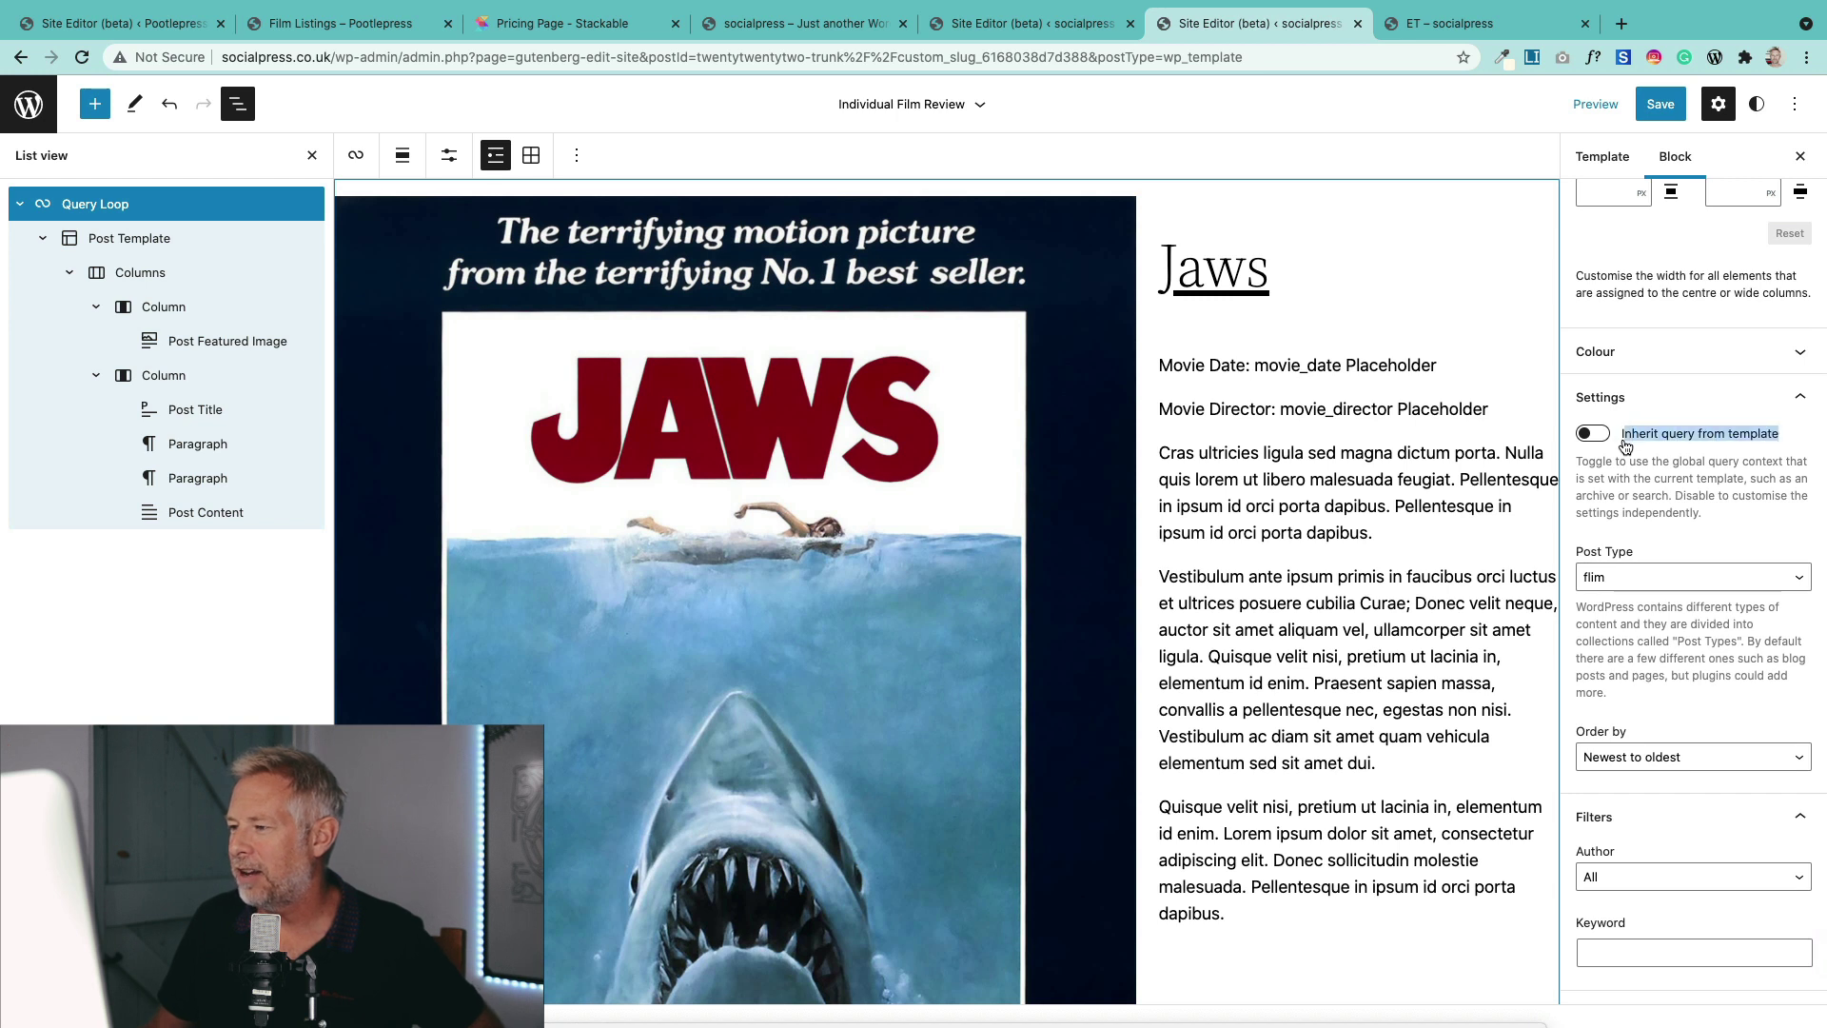
click(1594, 435)
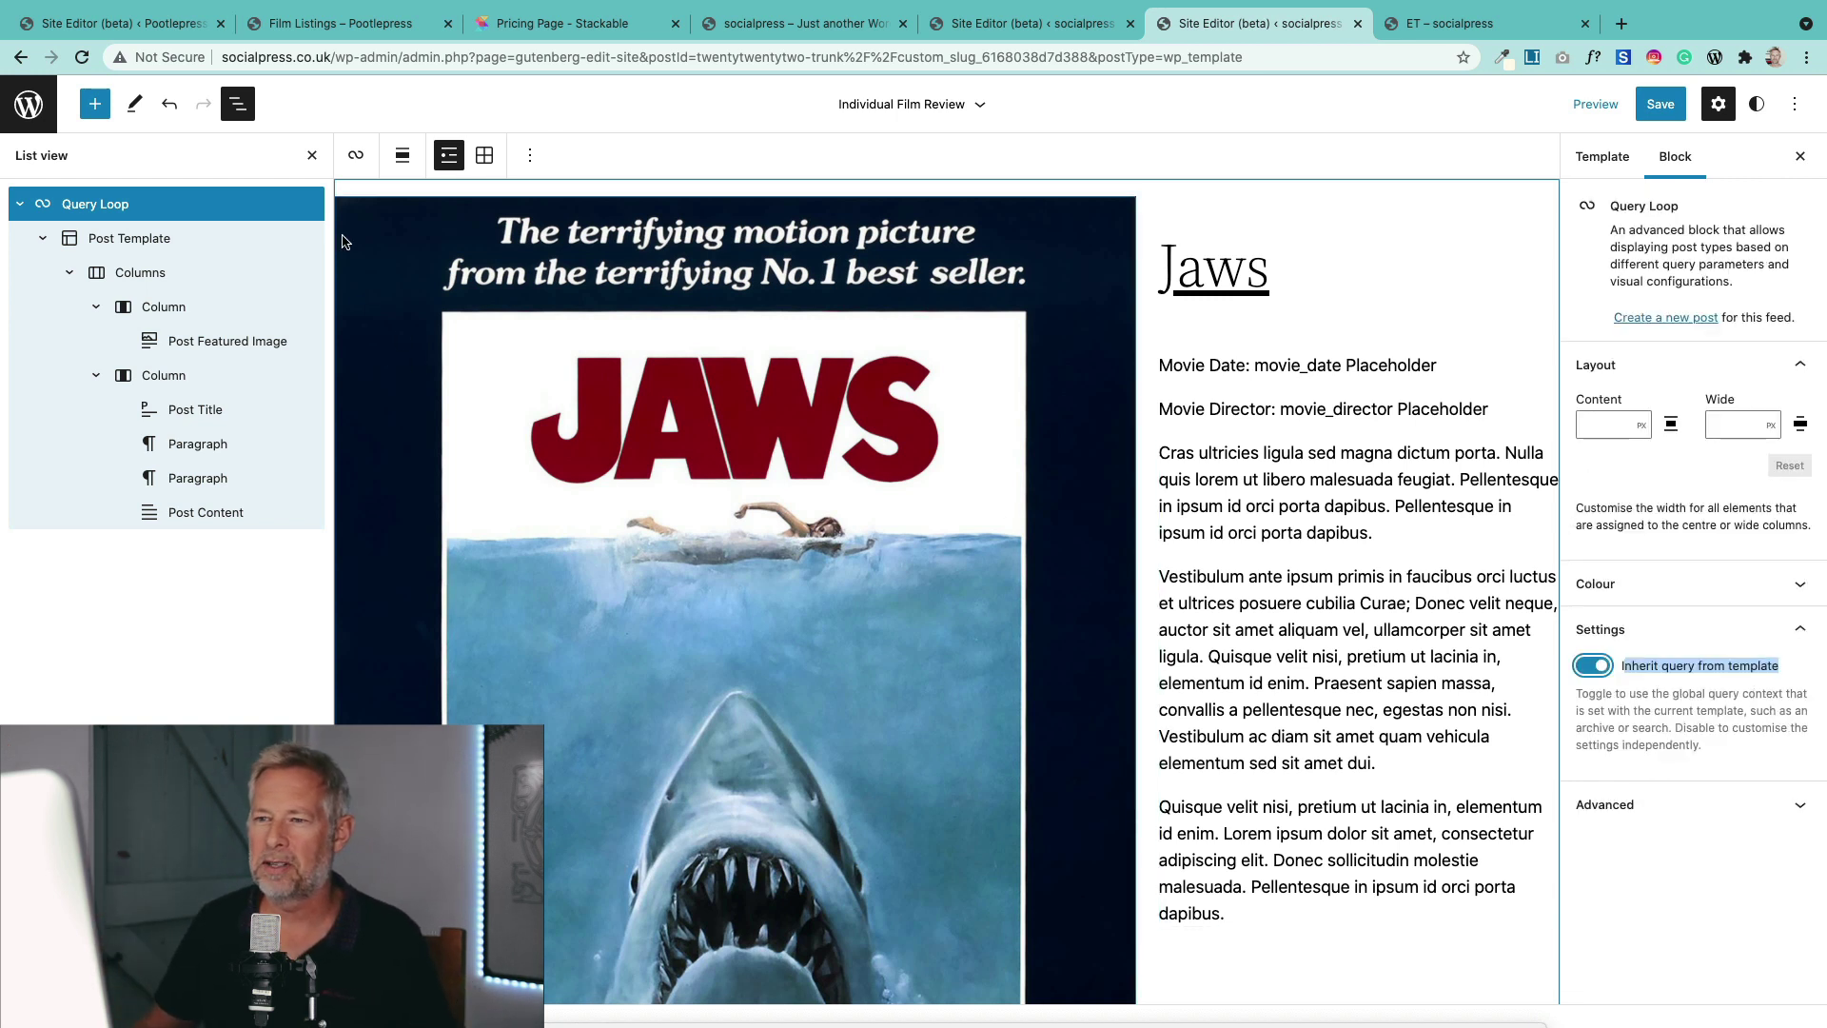
click(1661, 104)
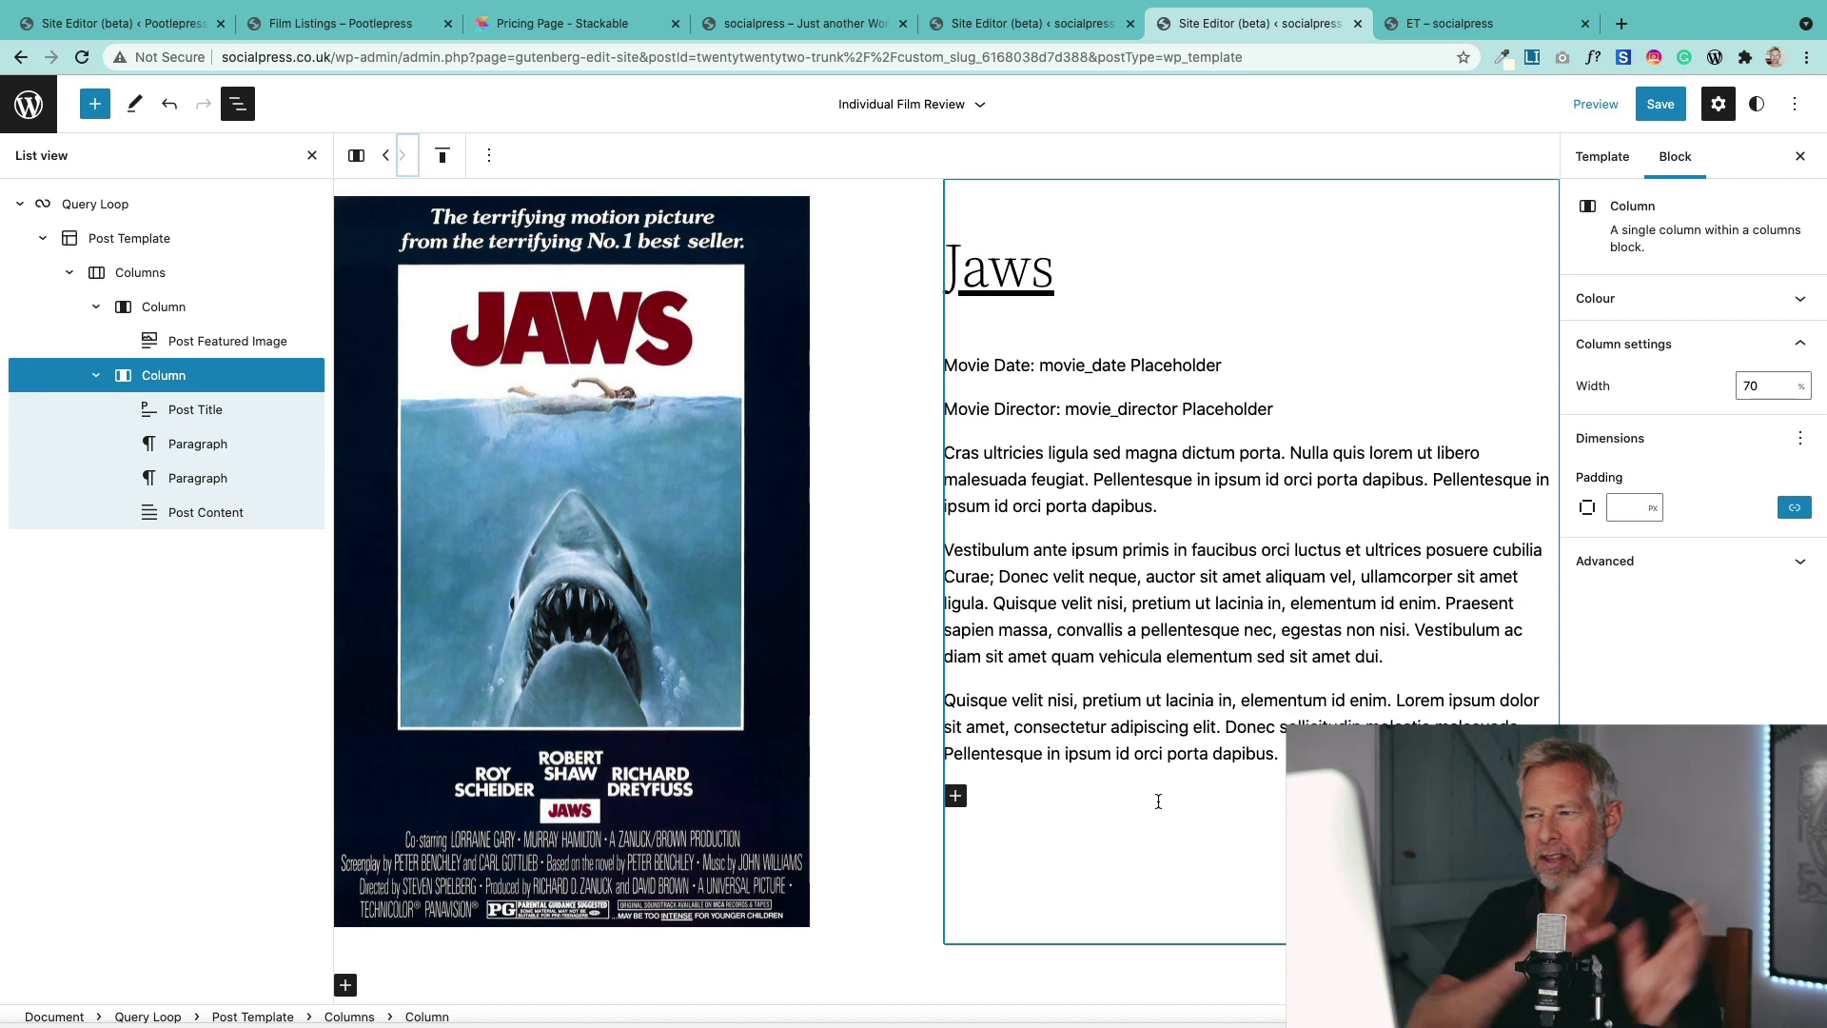
Step: Move the column with the film title and text ahead of the featured image column and save the template
click(392, 161)
click(401, 157)
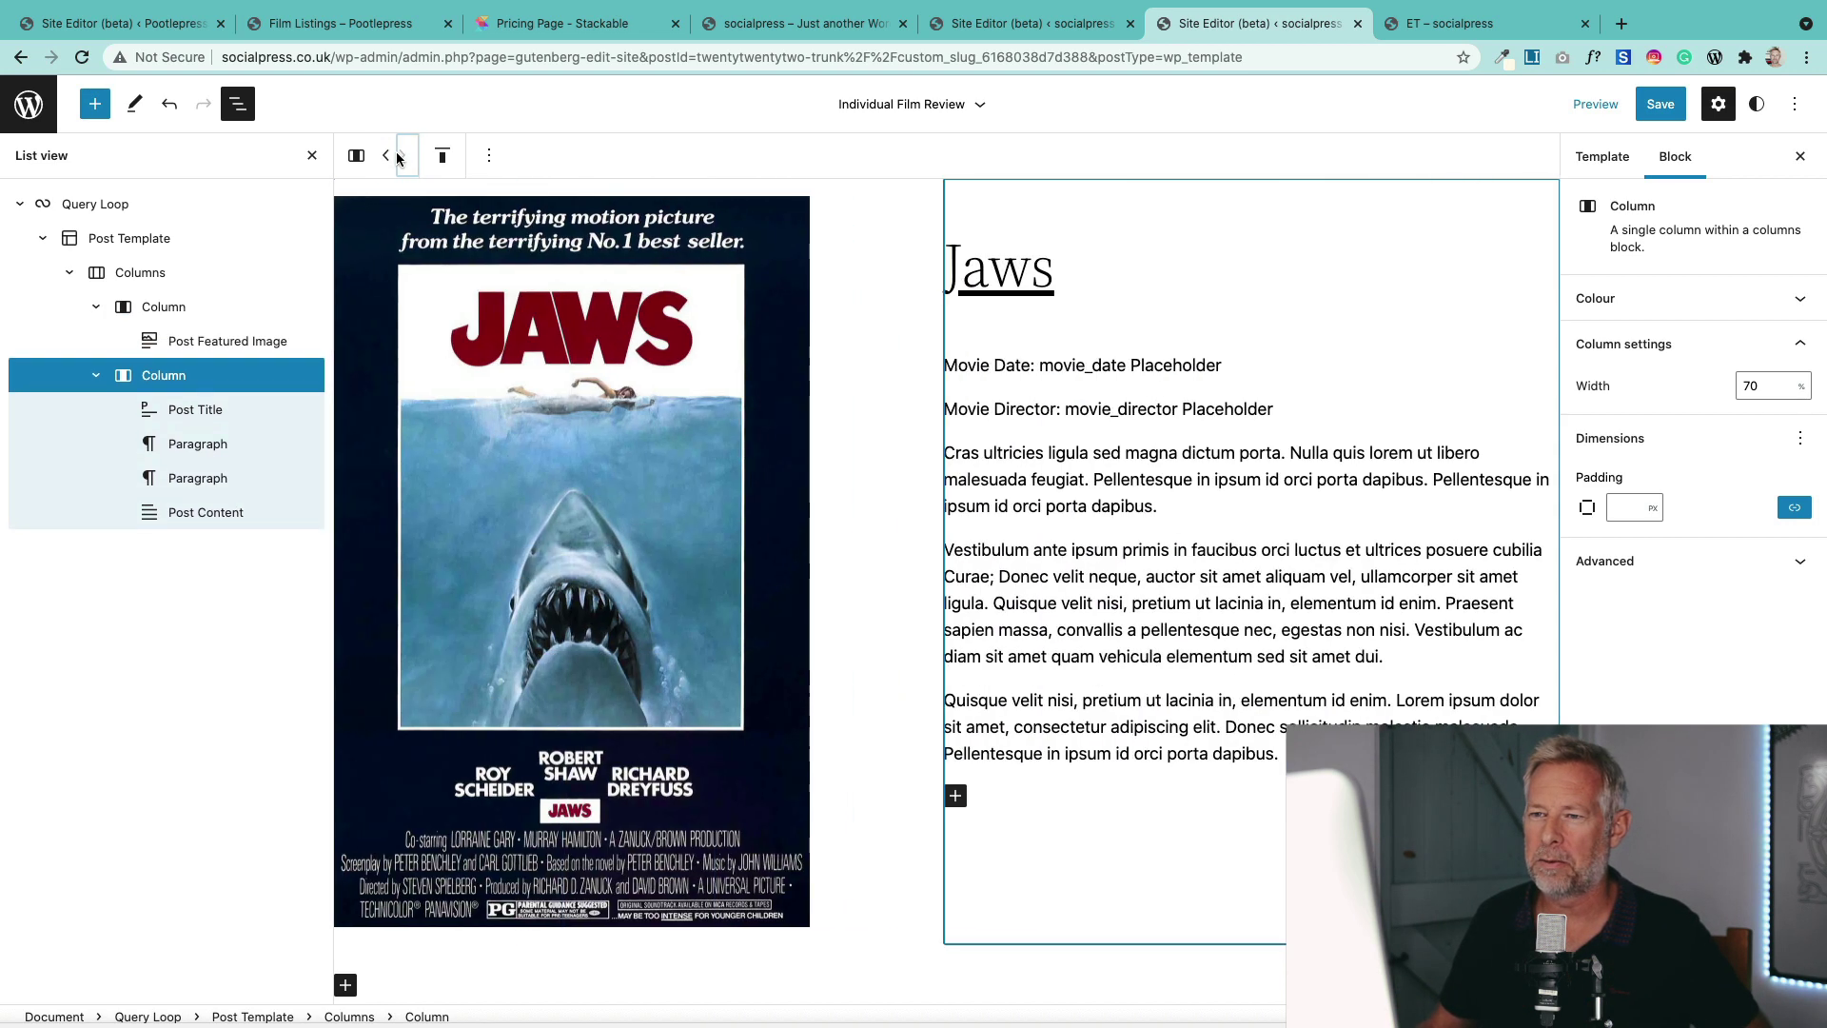
click(382, 157)
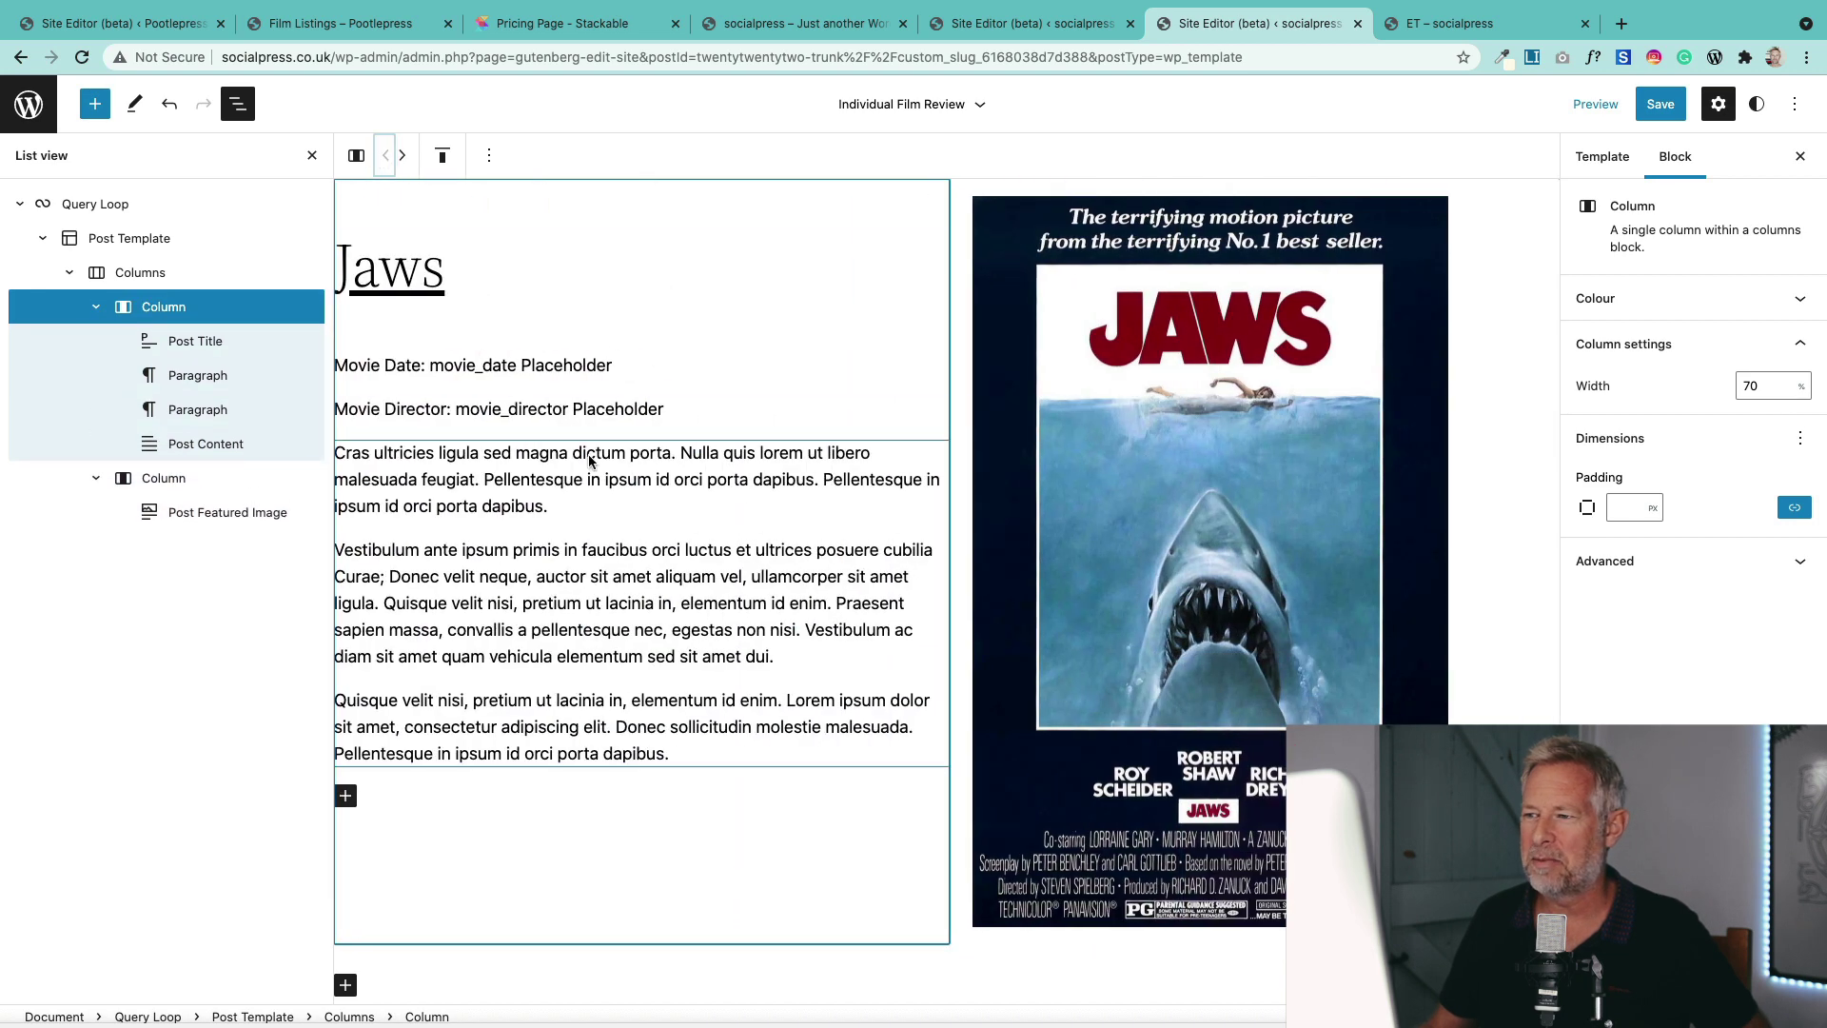
click(1115, 335)
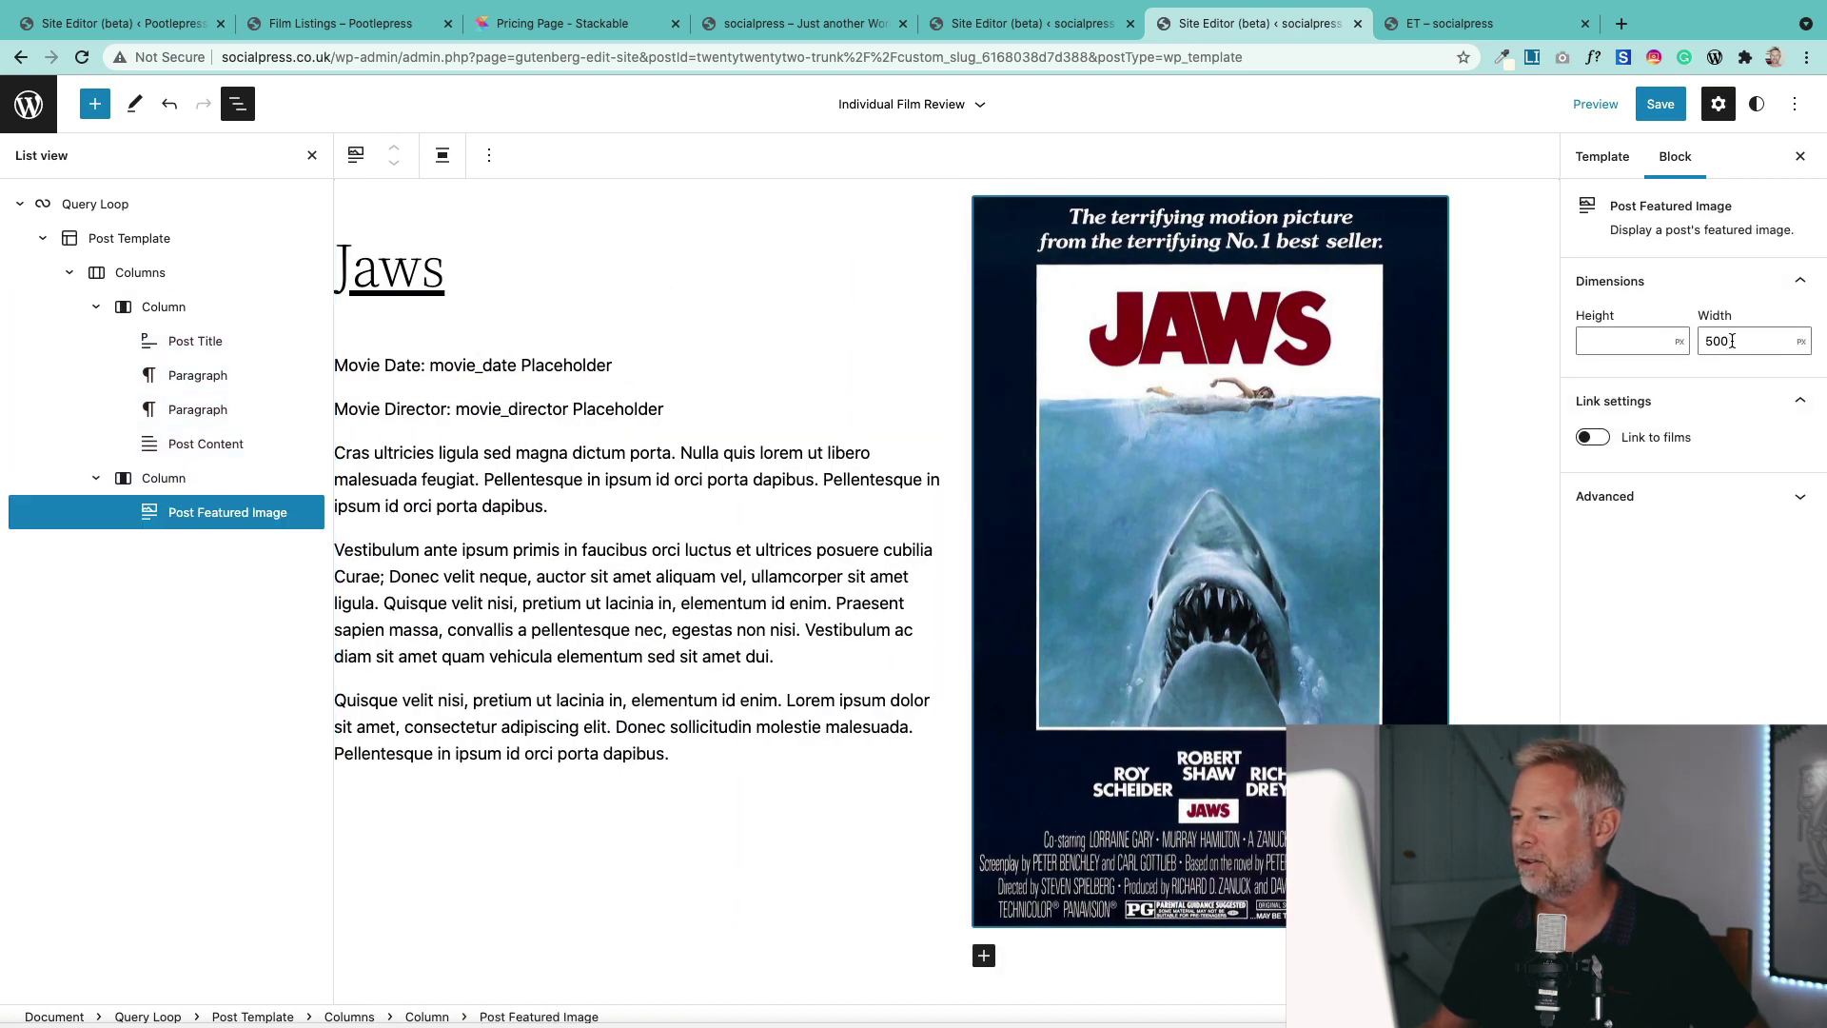
click(1661, 104)
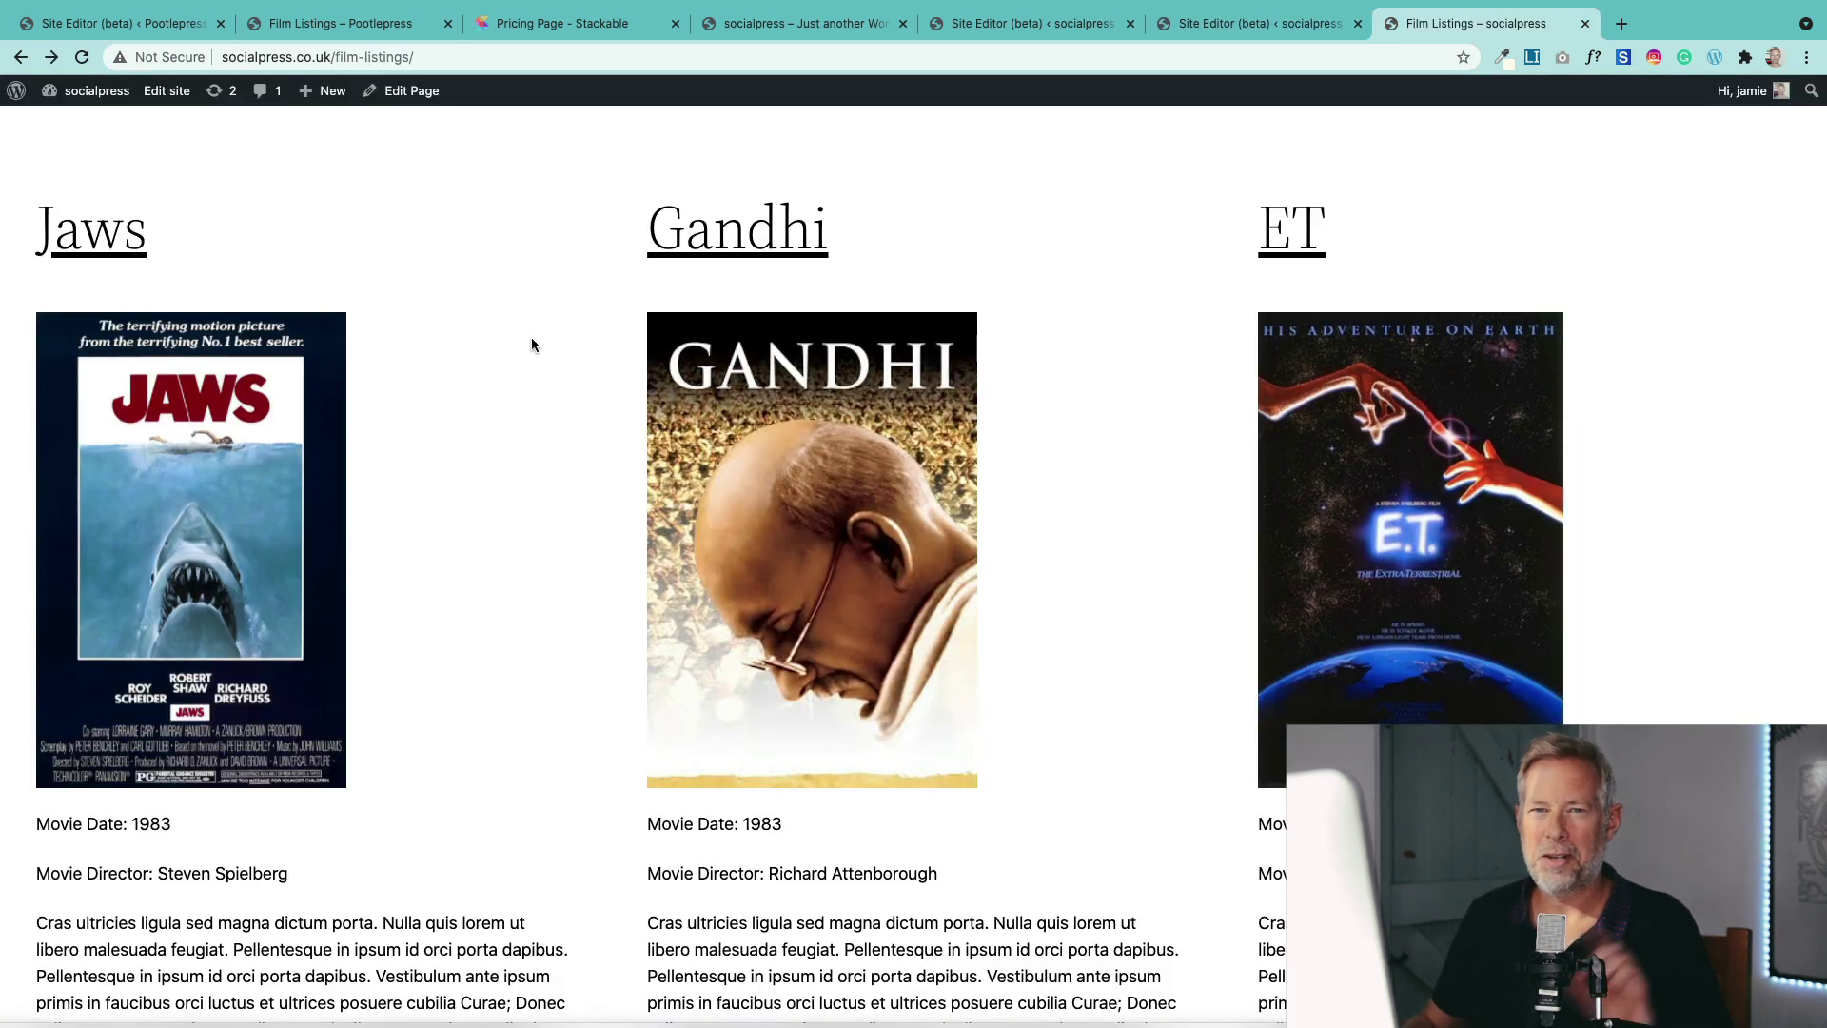
Step: Examine the layout of the Jaws film page opened from the film listings, and return to the listings
click(281, 463)
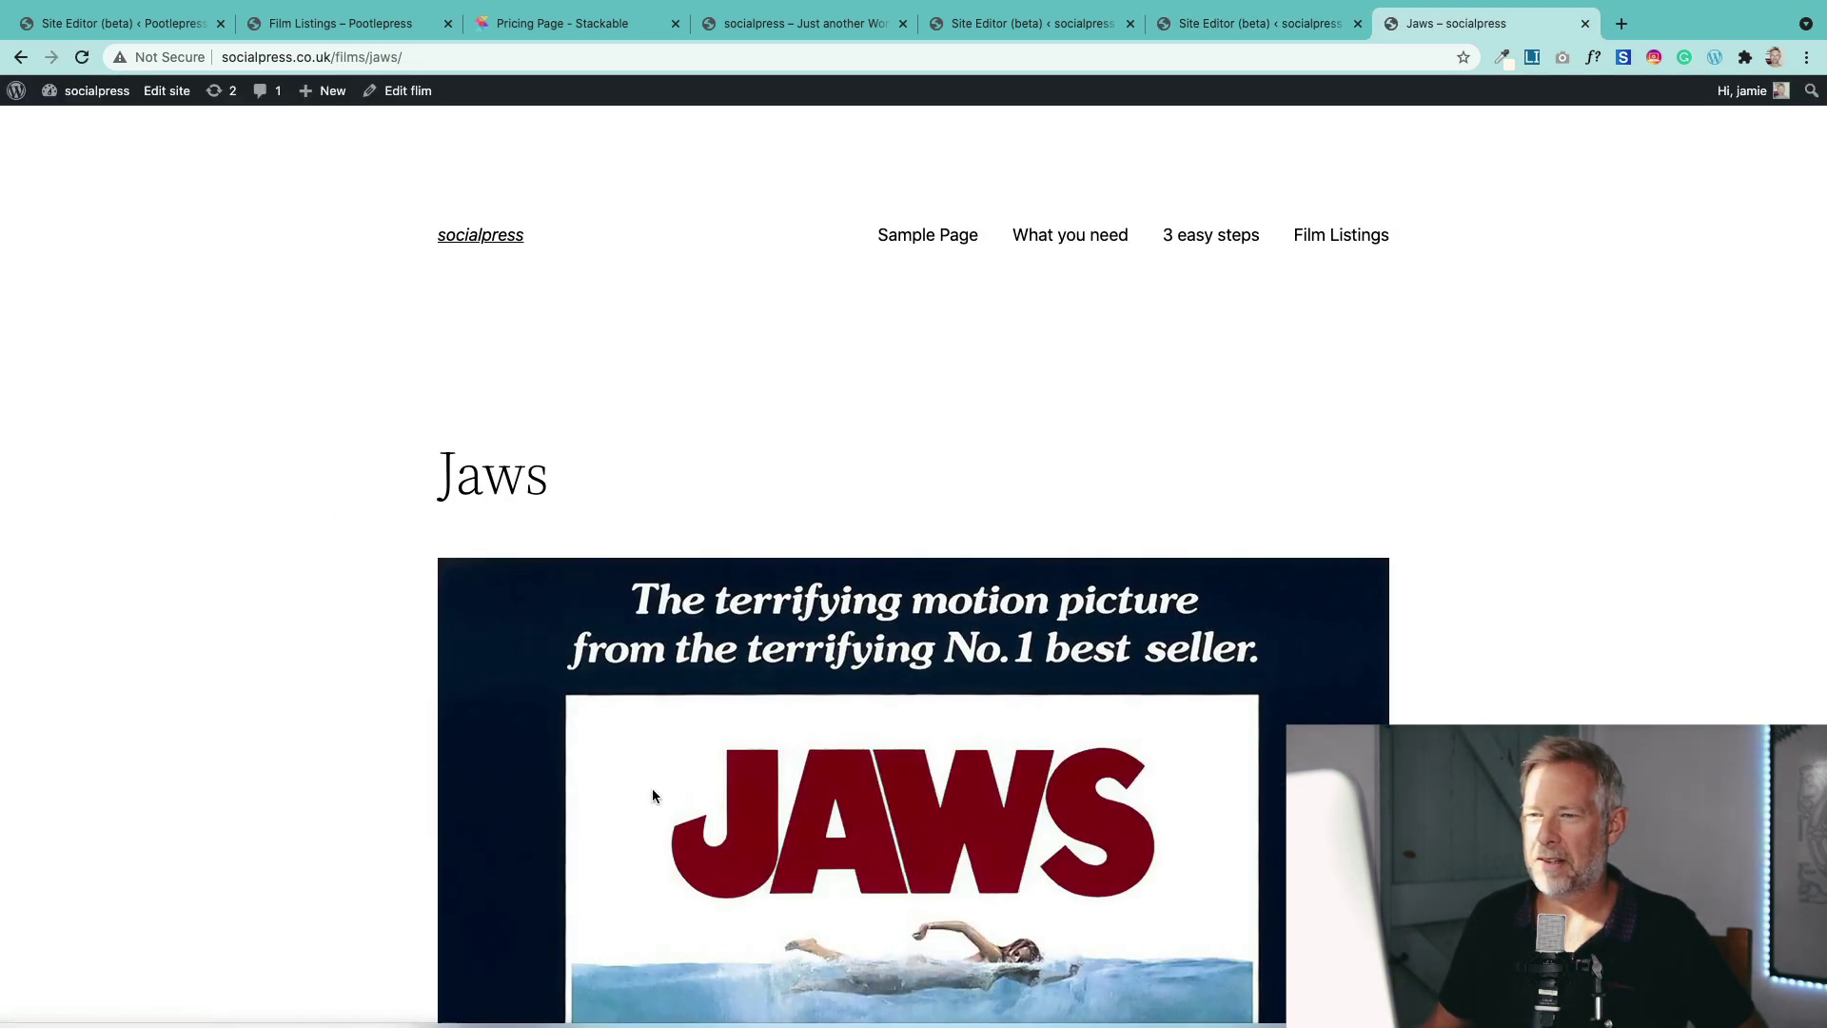
scroll(653, 788, down, 4)
scroll(653, 788, up, 3)
click(20, 57)
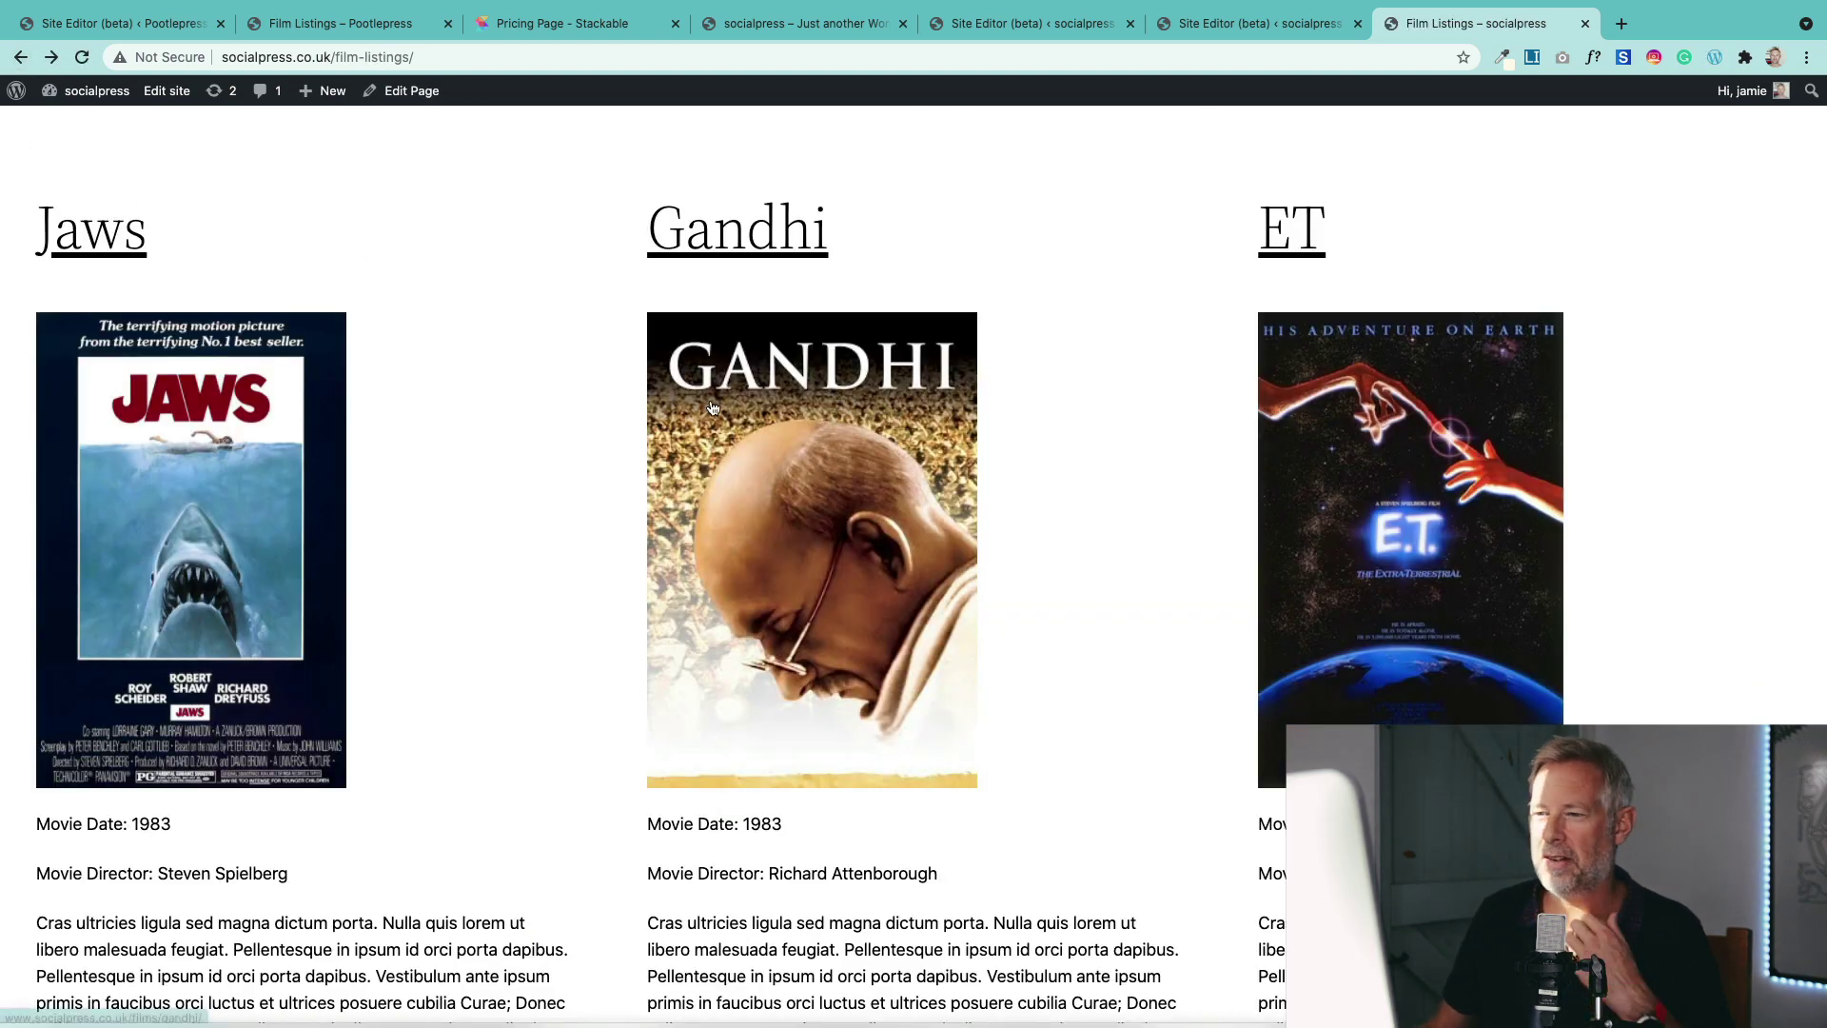
Step: Assign the Individual Film Review template to the Gandhi film, update it and view its published page
click(720, 437)
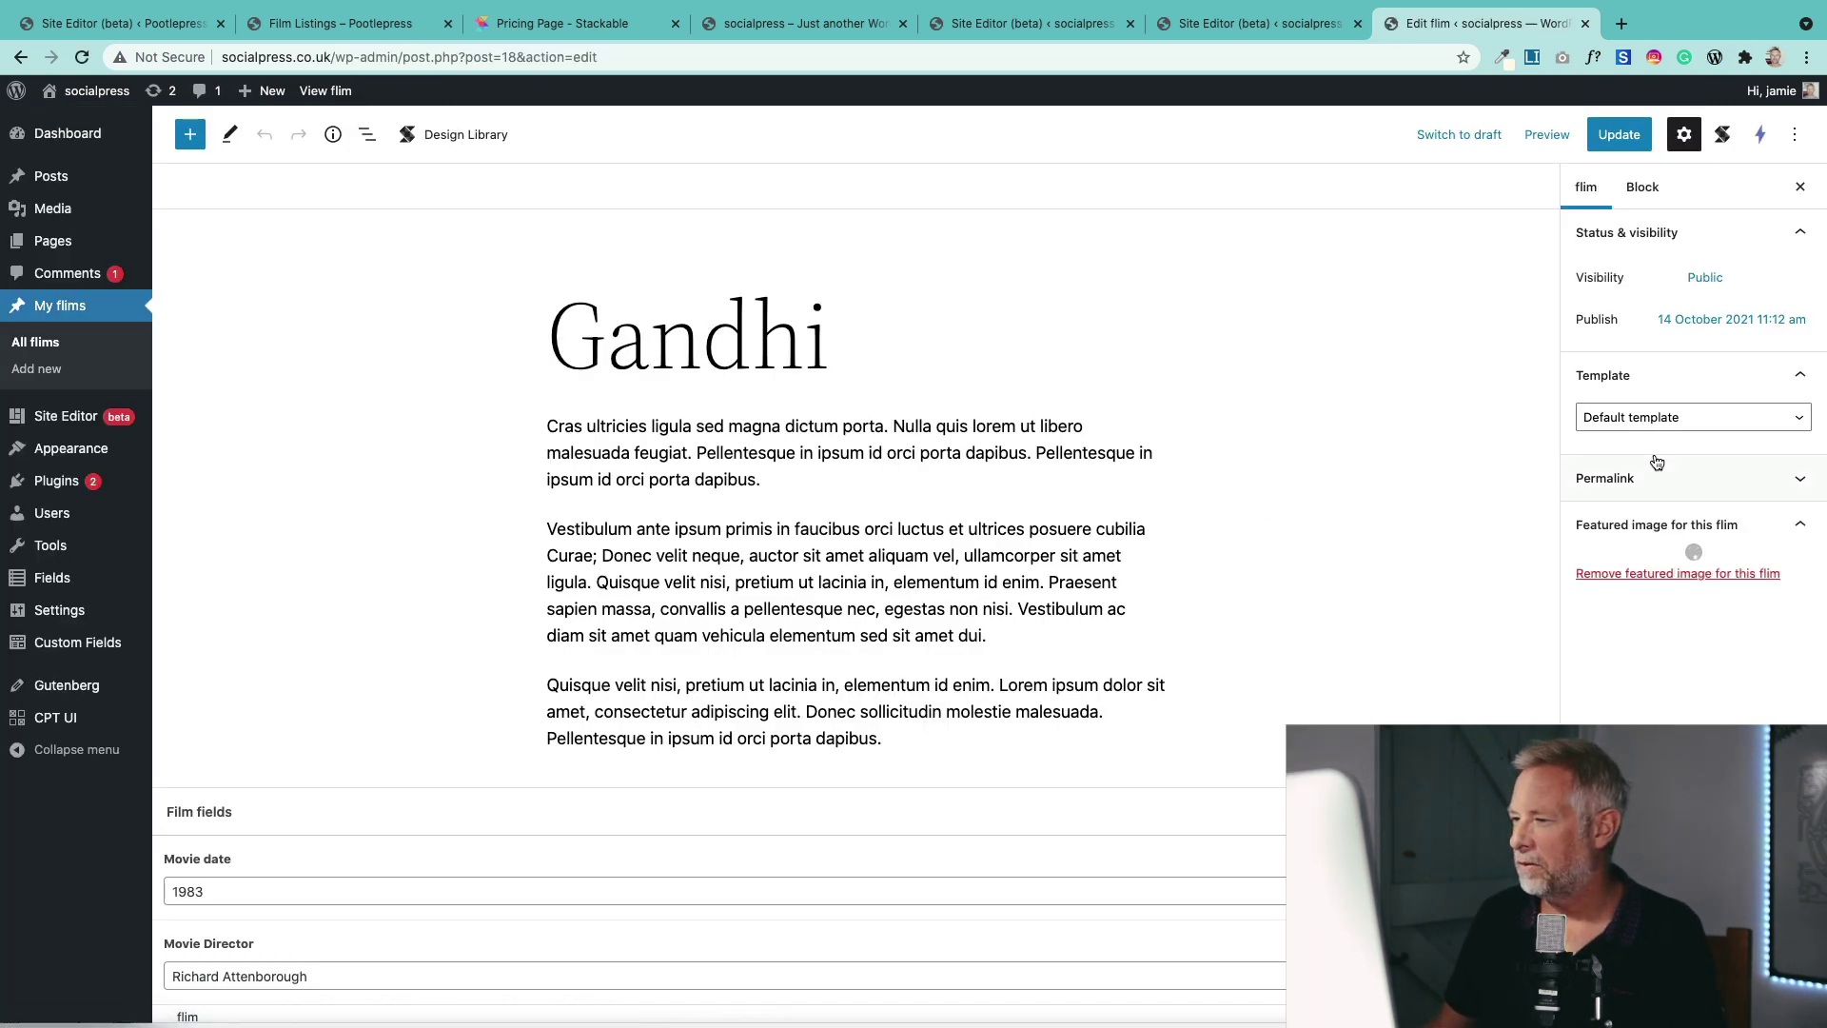
click(1666, 426)
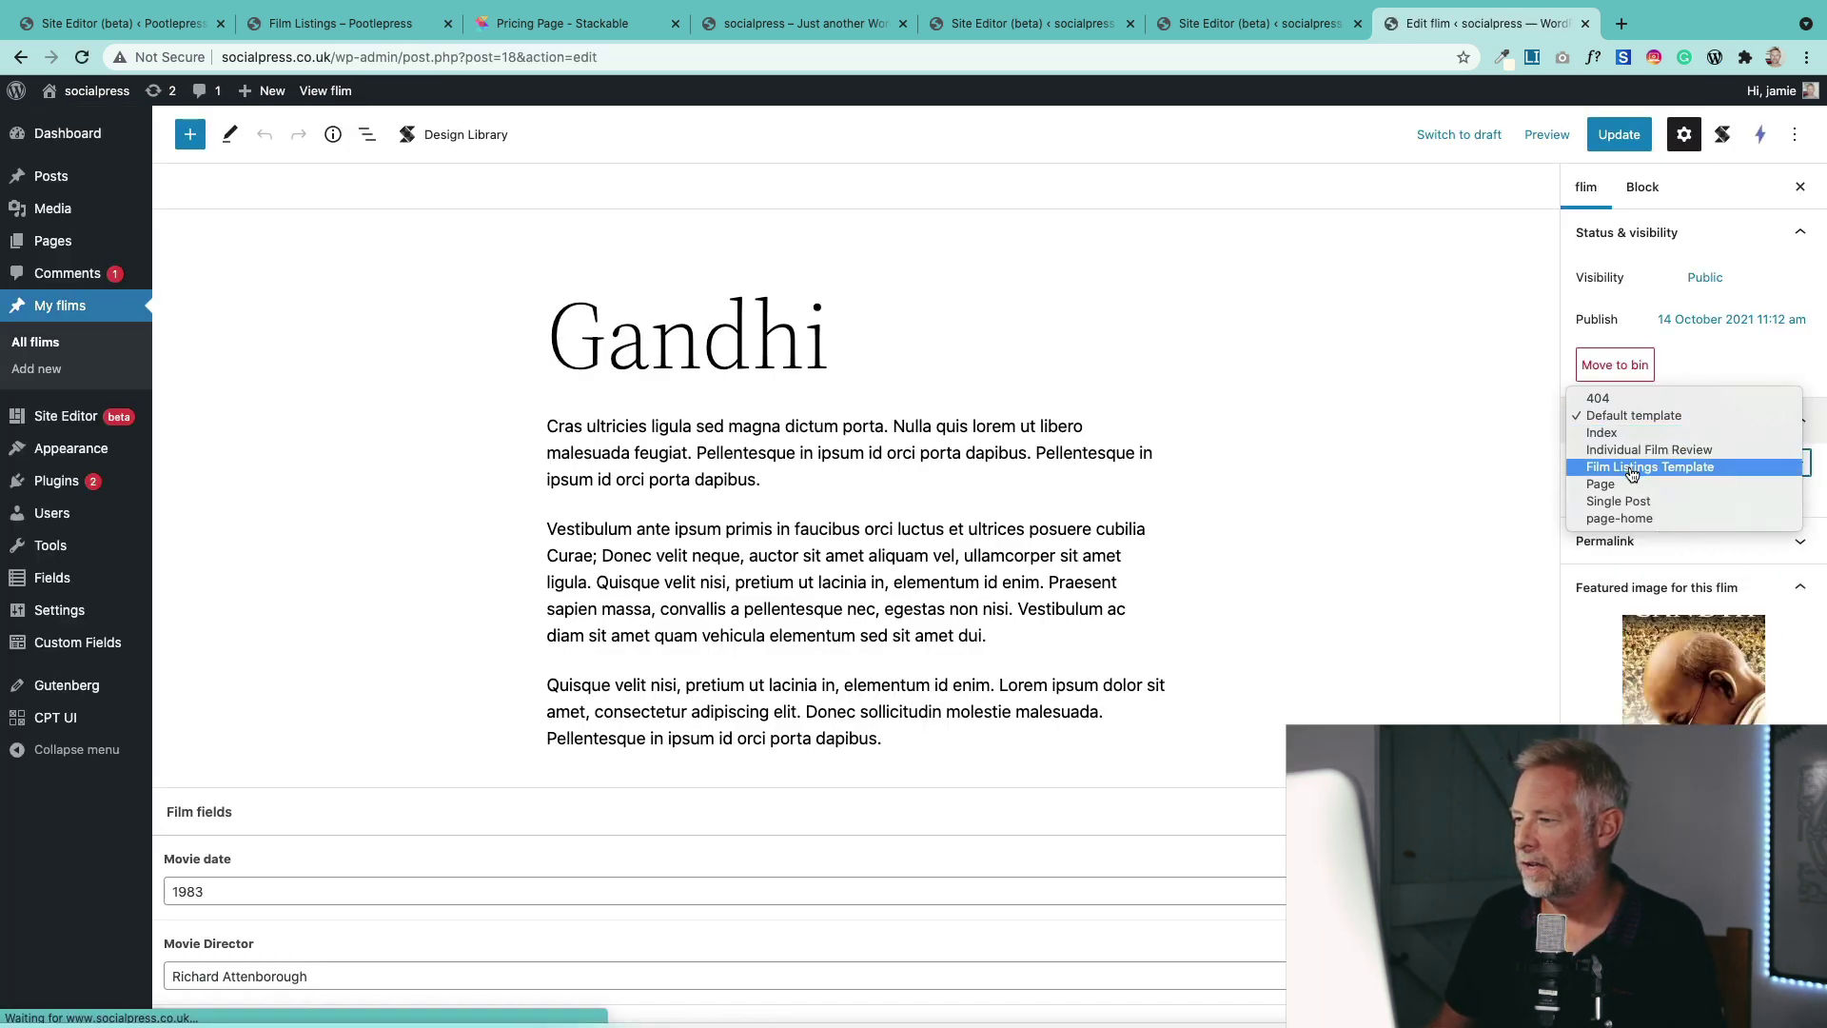
click(1650, 449)
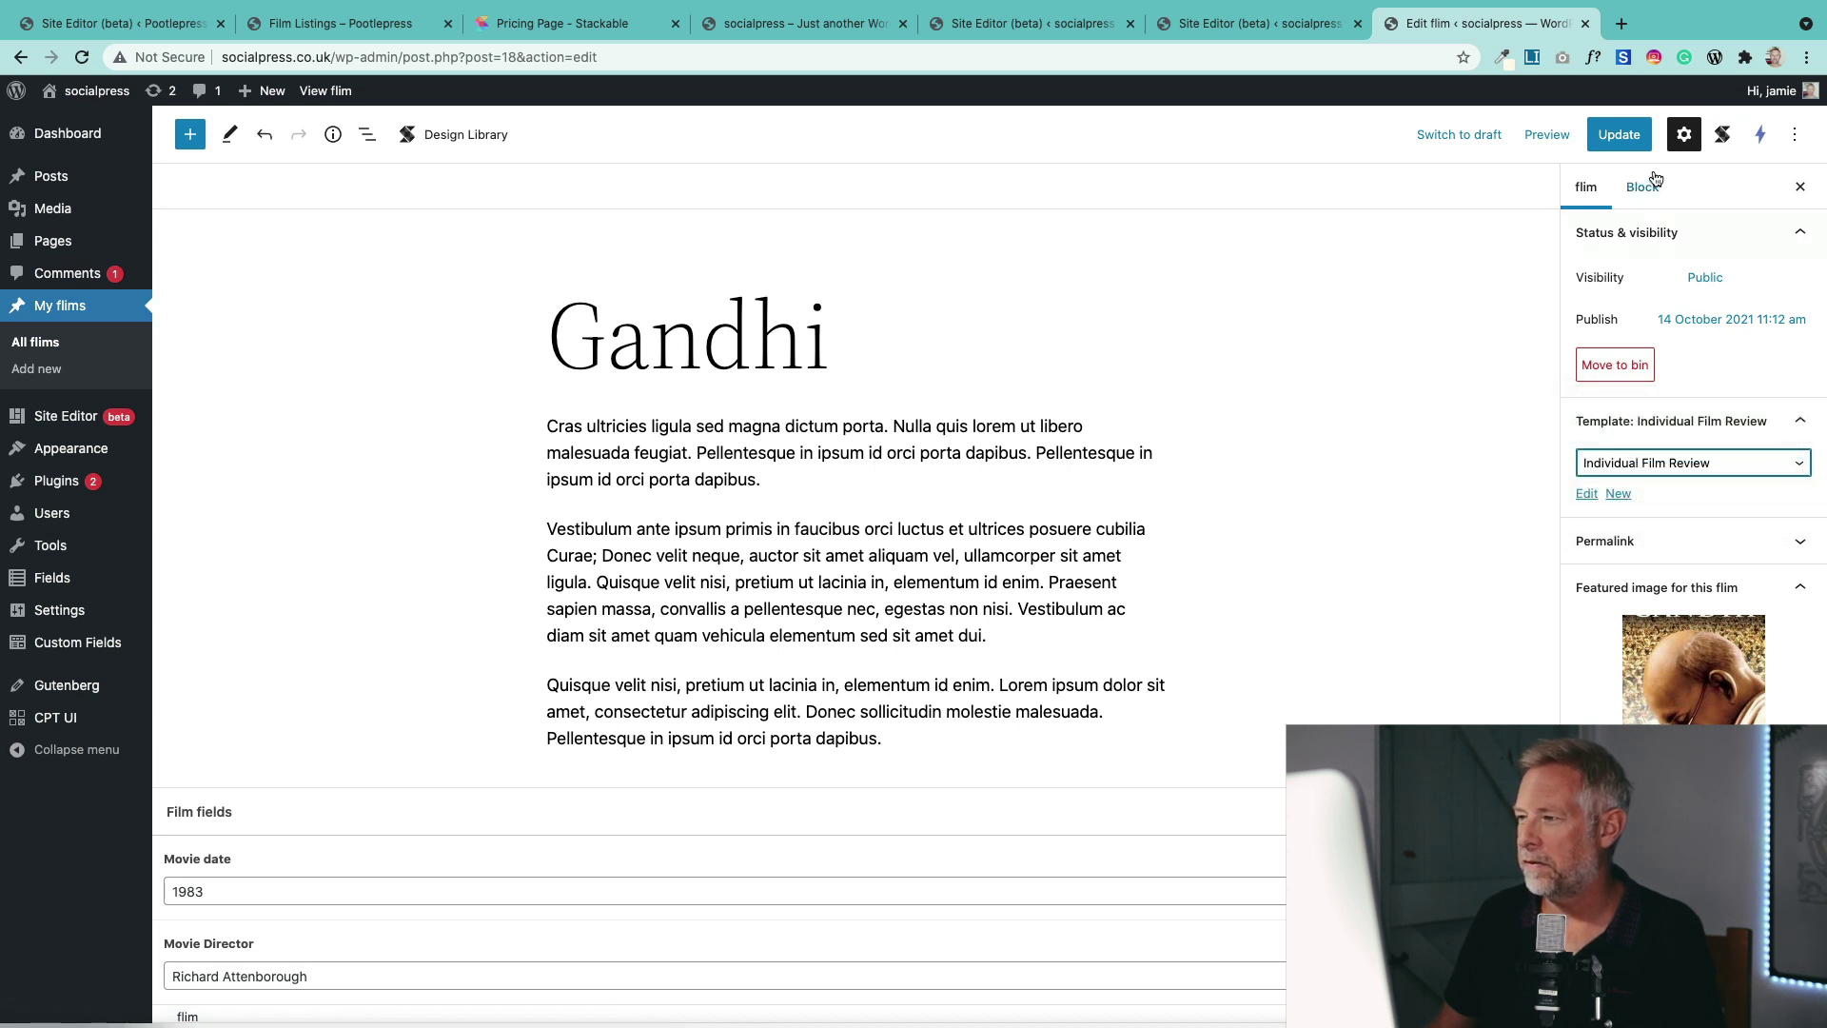
click(1628, 148)
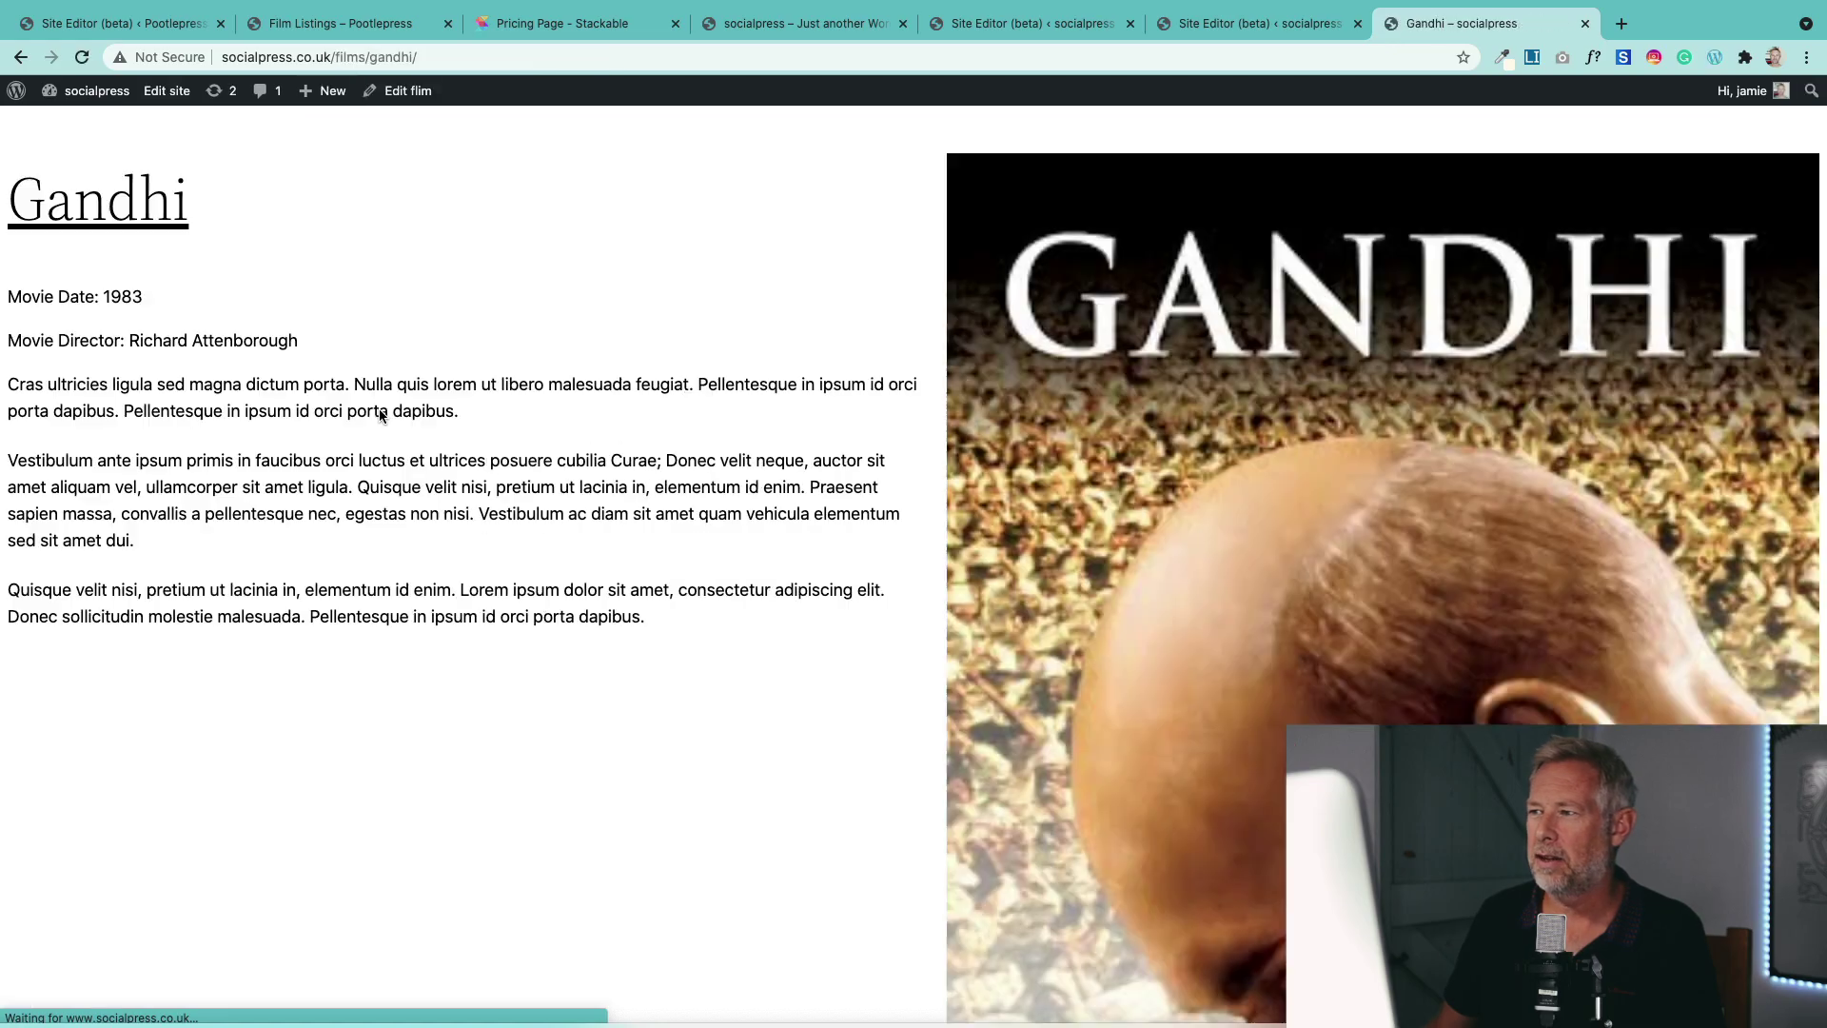
scroll(505, 585, down, 3)
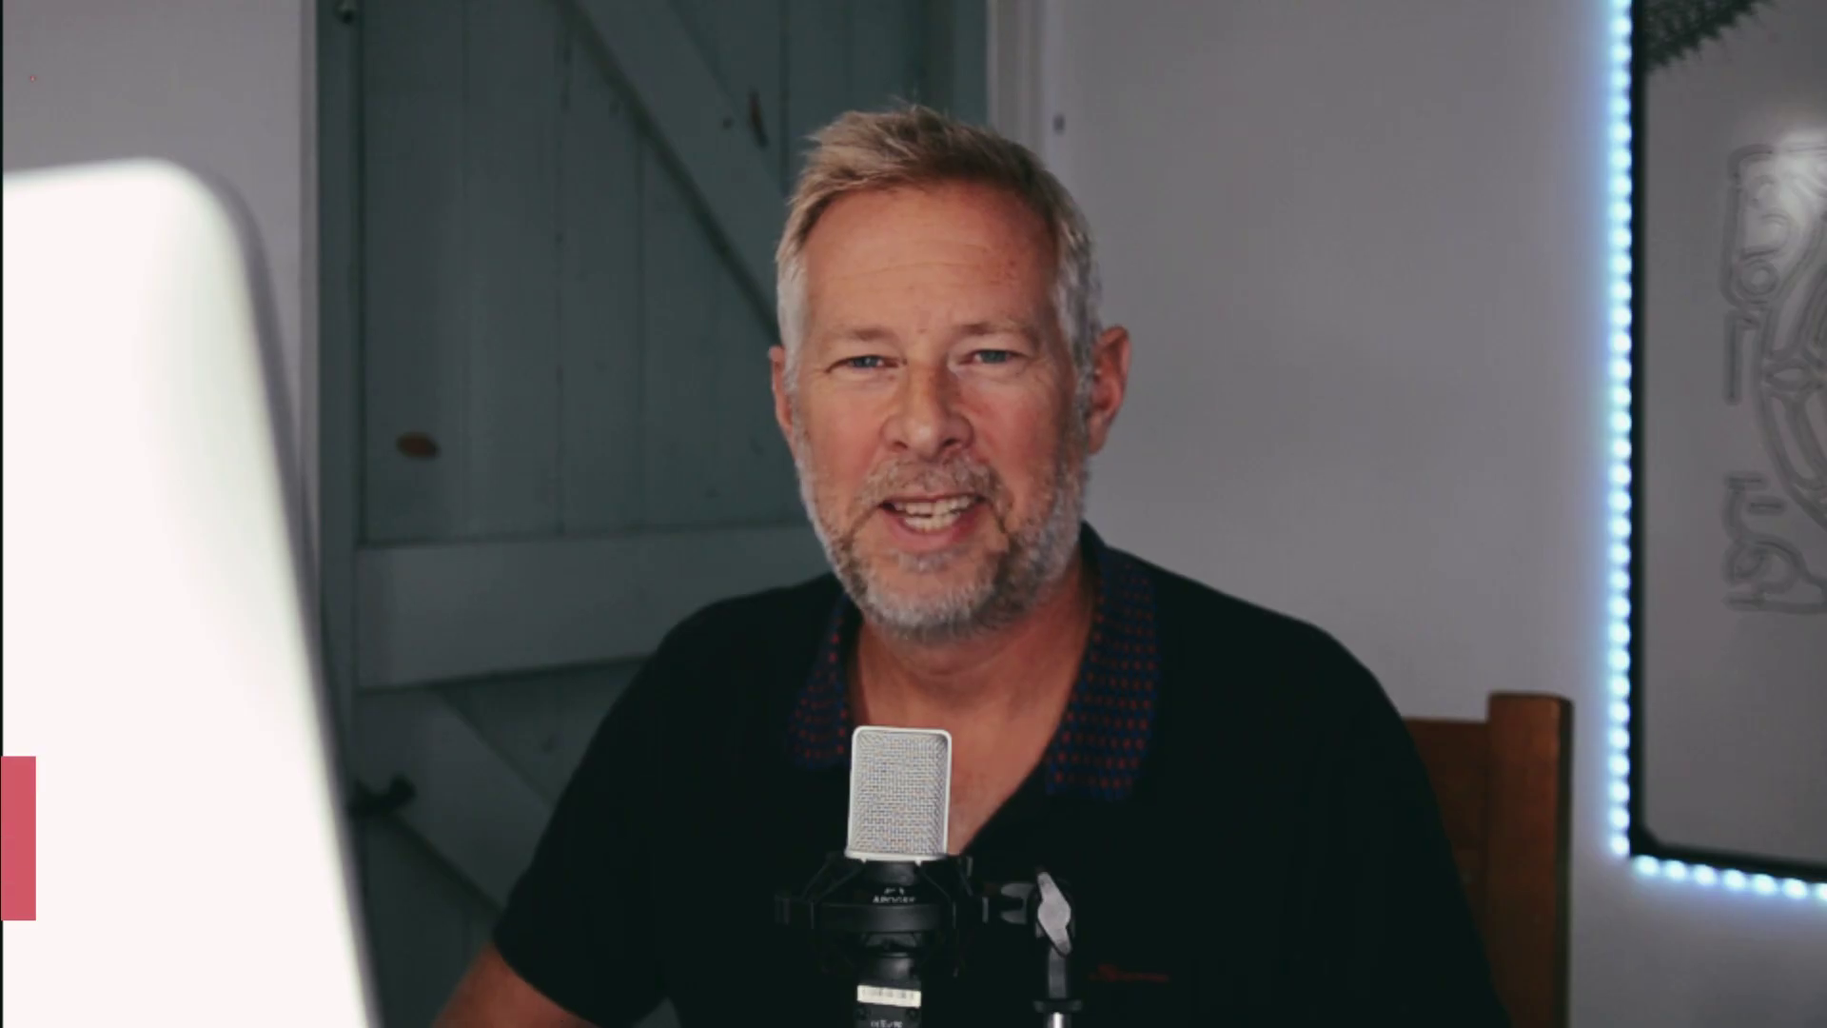